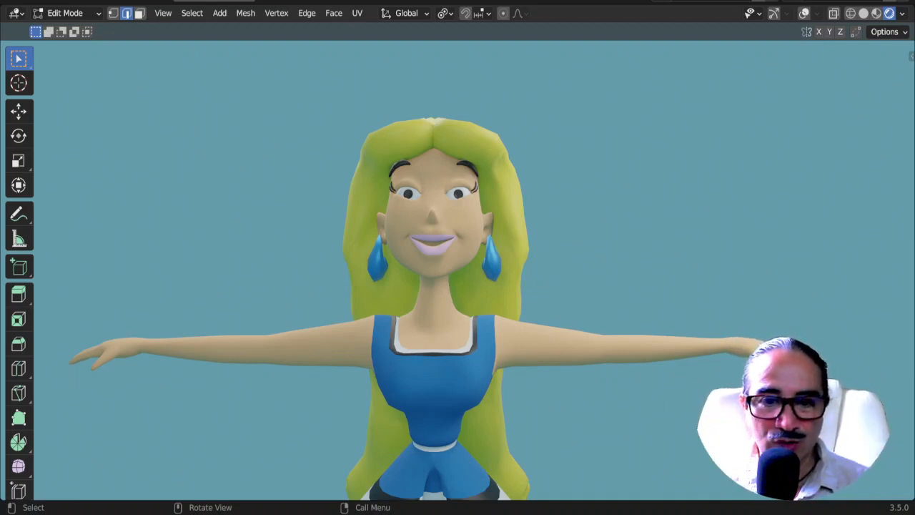
- Examine the finished character's face topology in Edit Mode with the viewport overlays shown
{"action": "middle_click_drag", "start_coordinate": [473, 249], "coordinate": [558, 241]}
{"action": "key", "text": "Tab"}
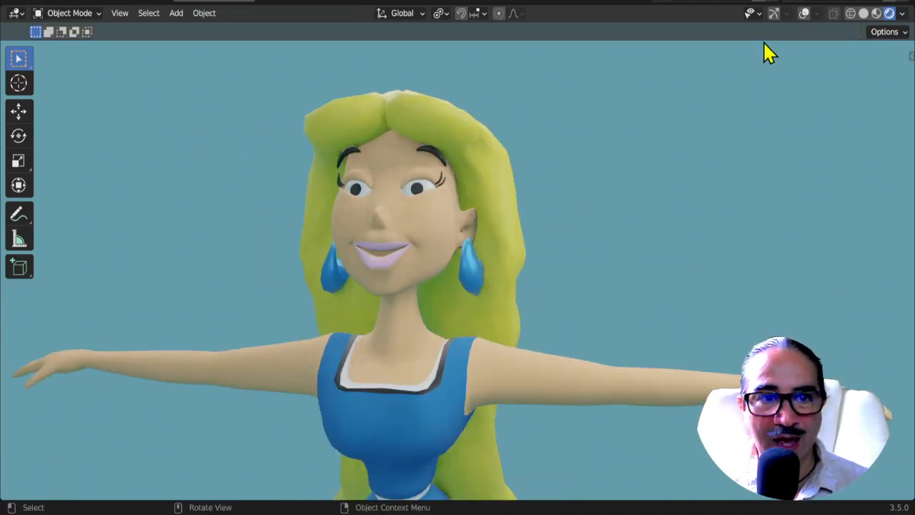
{"action": "left_click", "coordinate": [807, 14]}
{"action": "left_click", "coordinate": [805, 14]}
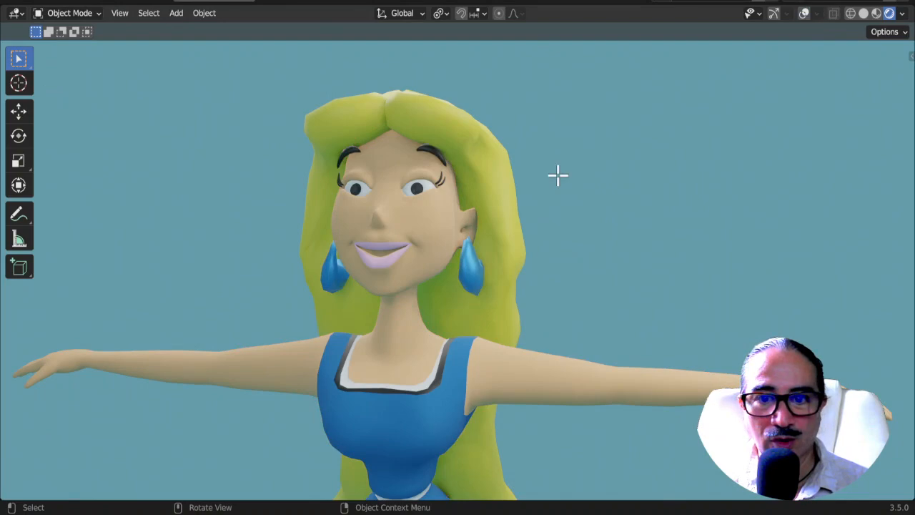
{"action": "key", "text": "Tab"}
{"action": "left_click", "coordinate": [805, 15]}
{"action": "middle_click_drag", "start_coordinate": [466, 236], "coordinate": [674, 200]}
{"action": "middle_click_drag", "start_coordinate": [460, 219], "coordinate": [444, 283]}
{"action": "middle_click_drag", "start_coordinate": [607, 302], "coordinate": [587, 314]}
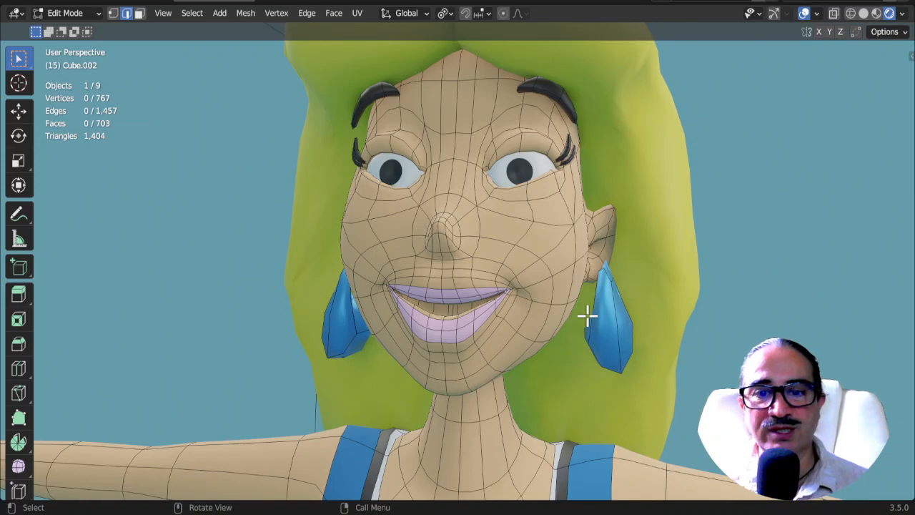
{"action": "middle_click_drag", "start_coordinate": [630, 366], "coordinate": [608, 365]}
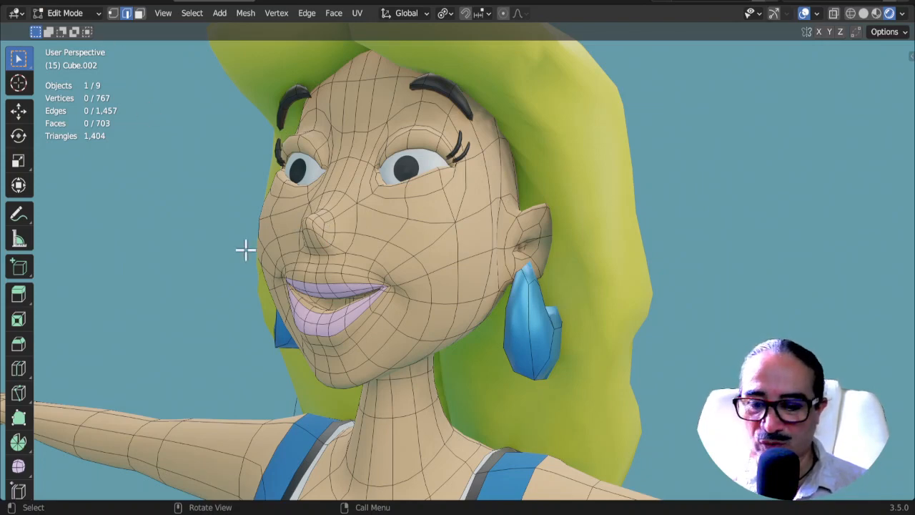
- Save the current file and open the recent file falbala.blend
{"action": "key", "text": "ctrl+s"}
{"action": "left_click", "coordinate": [32, 4]}
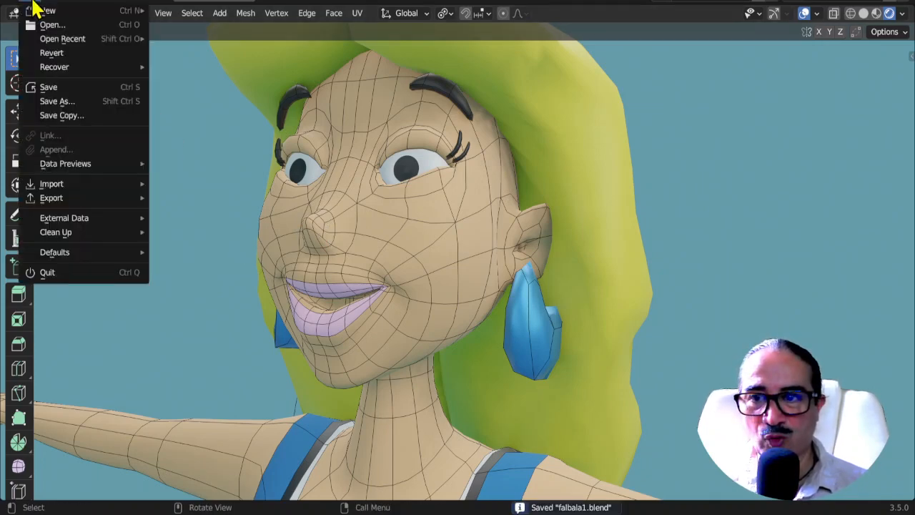
{"action": "mouse_move", "coordinate": [83, 38]}
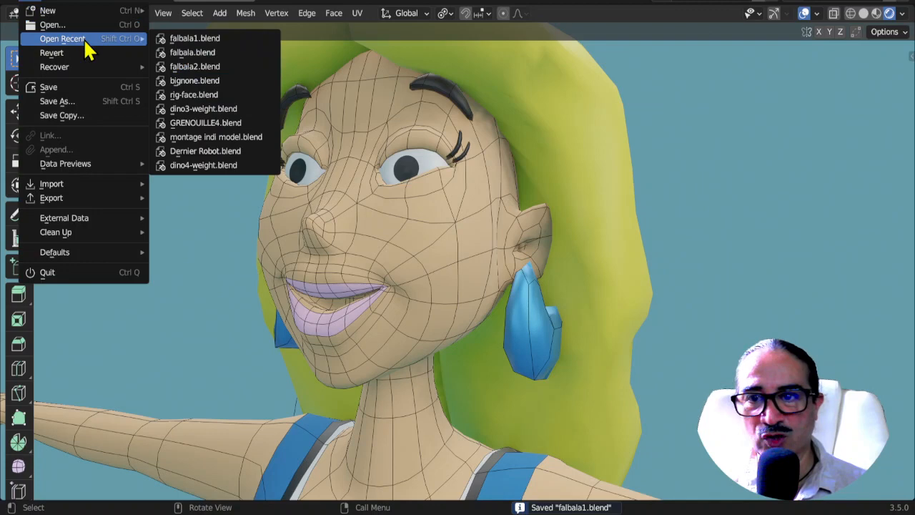
{"action": "left_click", "coordinate": [213, 55]}
- Enter Edit Mode on the body mesh and display it in front view as a see-through wireframe
{"action": "middle_click_drag", "start_coordinate": [390, 318], "coordinate": [409, 366]}
{"action": "left_click", "coordinate": [331, 306]}
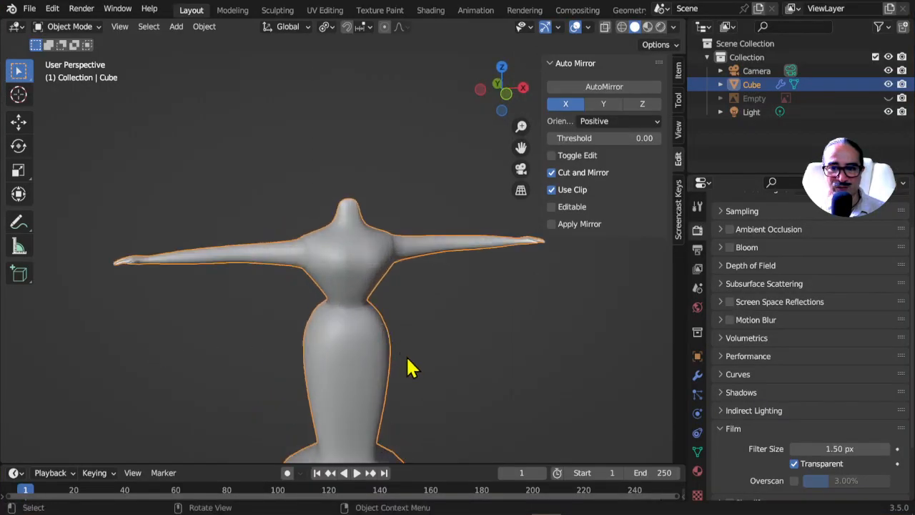
{"action": "key", "text": "Tab"}
{"action": "middle_click_drag", "start_coordinate": [408, 408], "coordinate": [403, 337]}
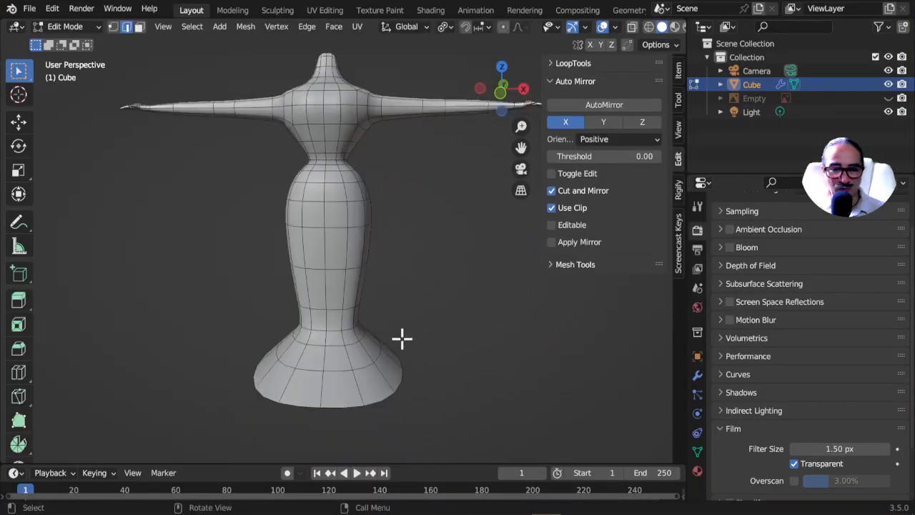
{"action": "key", "text": "KP_1"}
{"action": "left_click_drag", "start_coordinate": [187, 299], "coordinate": [155, 308]}
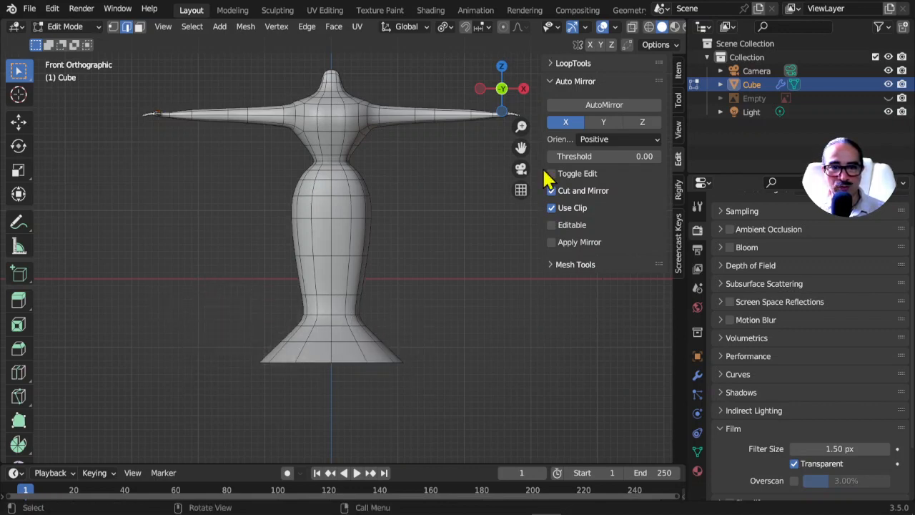
{"action": "left_click", "coordinate": [632, 27]}
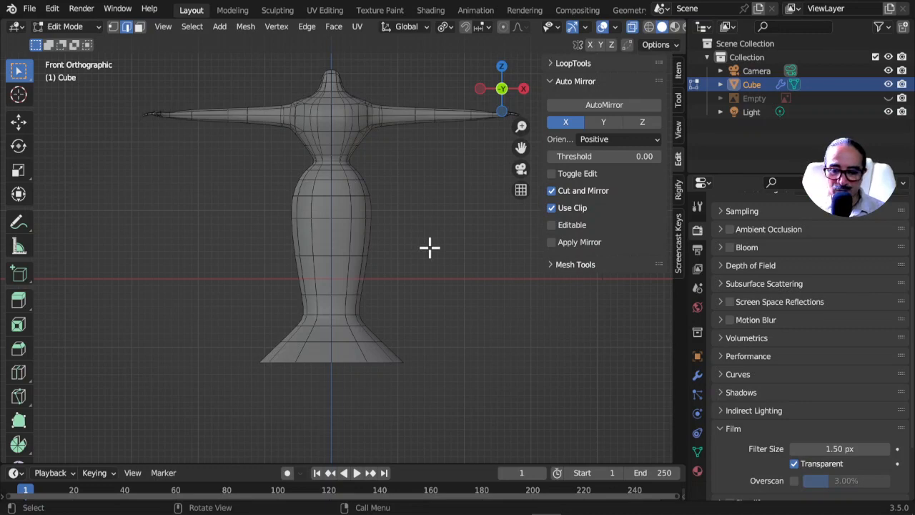
{"action": "key", "text": "shift"}
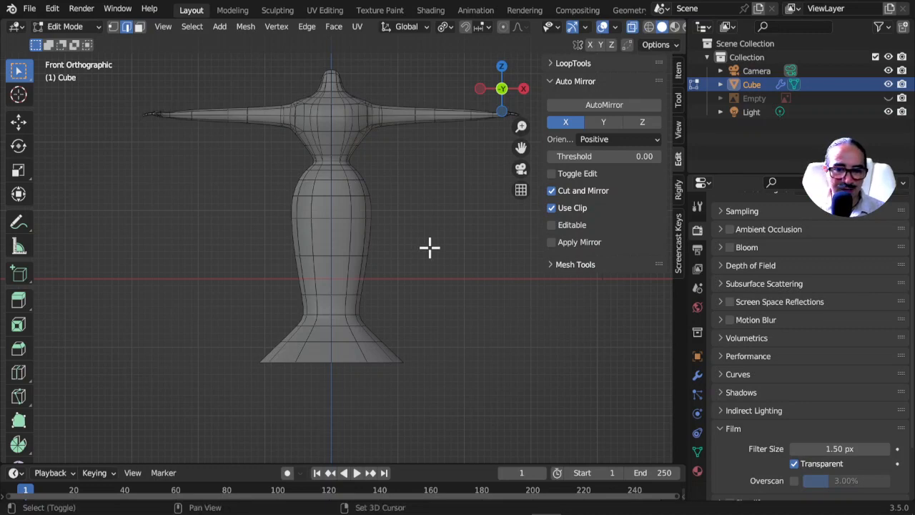
{"action": "key", "text": "shift+z"}
- Select the flared base of the body and move it down along Z to lengthen the lower part
{"action": "left_click_drag", "start_coordinate": [237, 312], "coordinate": [431, 379]}
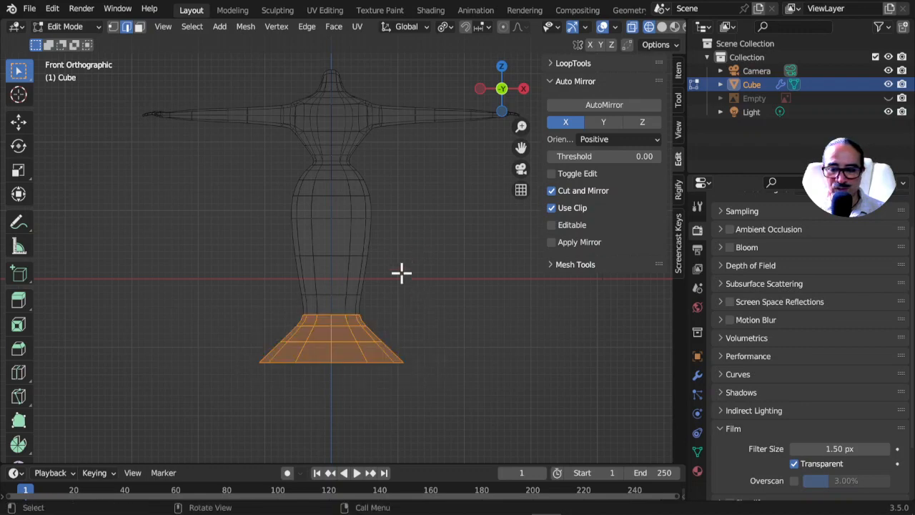
{"action": "key", "text": "g"}
{"action": "key", "text": "z"}
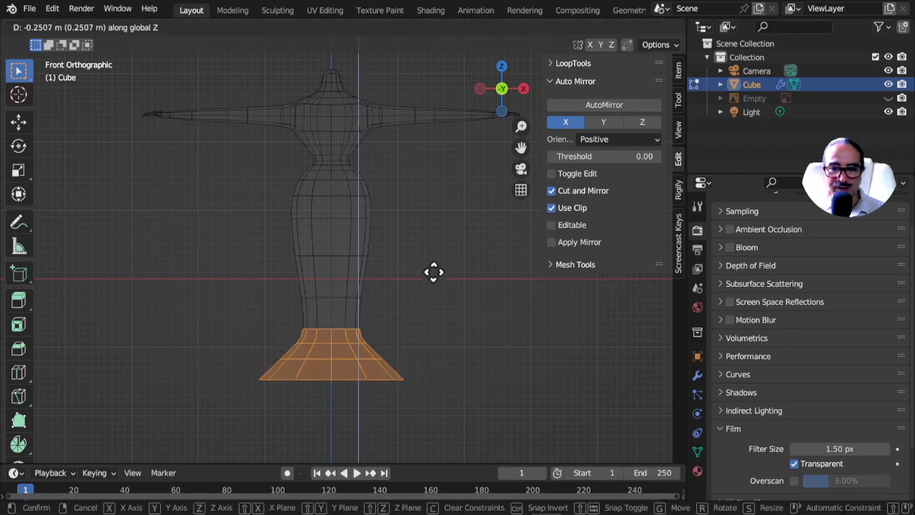
{"action": "left_click", "coordinate": [436, 286]}
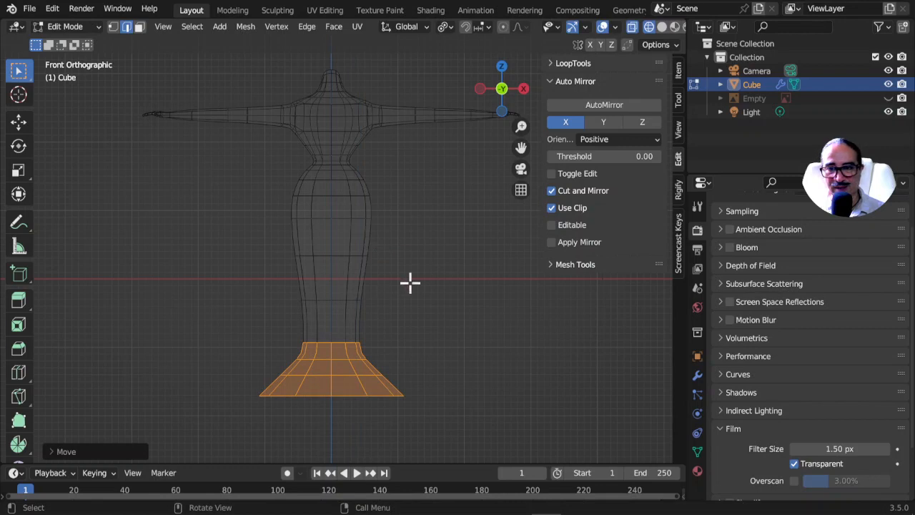
- Select the whole body mesh and raise it about 1.86 m along Z so its base sits near the ground line
{"action": "scroll", "coordinate": [410, 283], "scroll_direction": "down", "scroll_amount": 2}
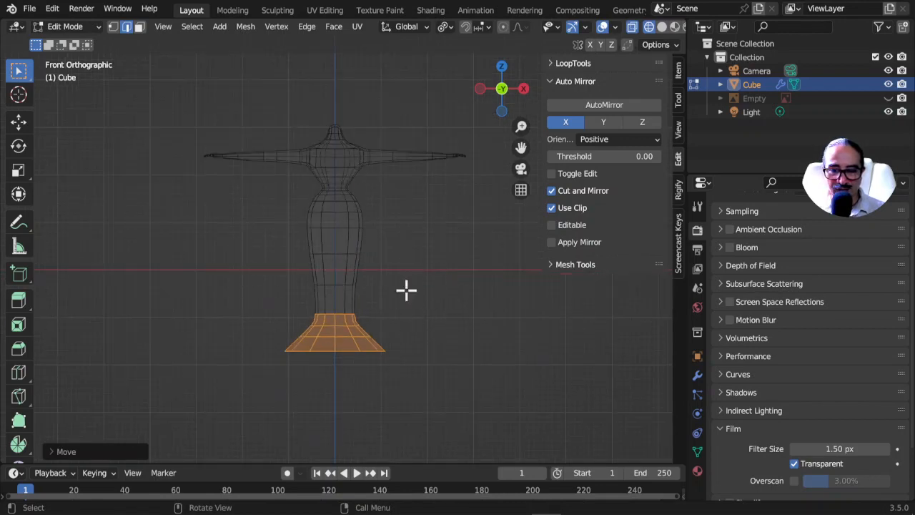
{"action": "key", "text": "a"}
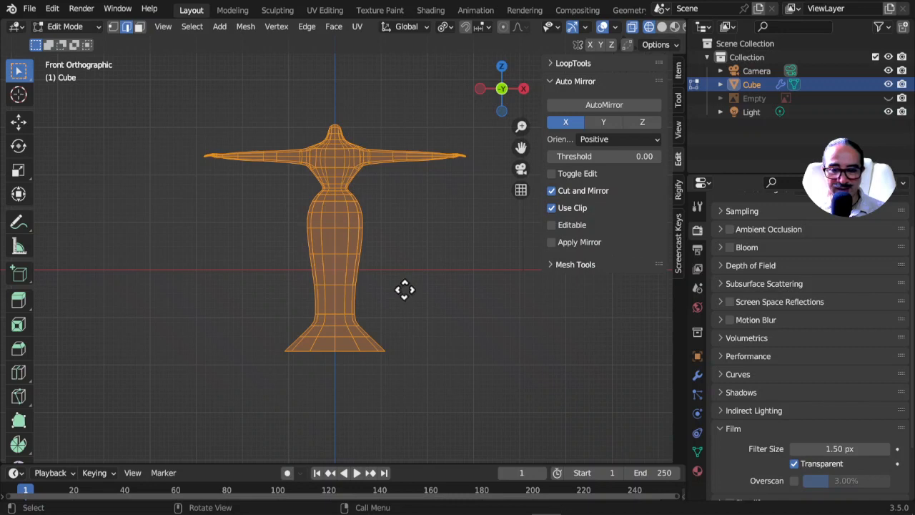
{"action": "key", "text": "g"}
{"action": "key", "text": "z"}
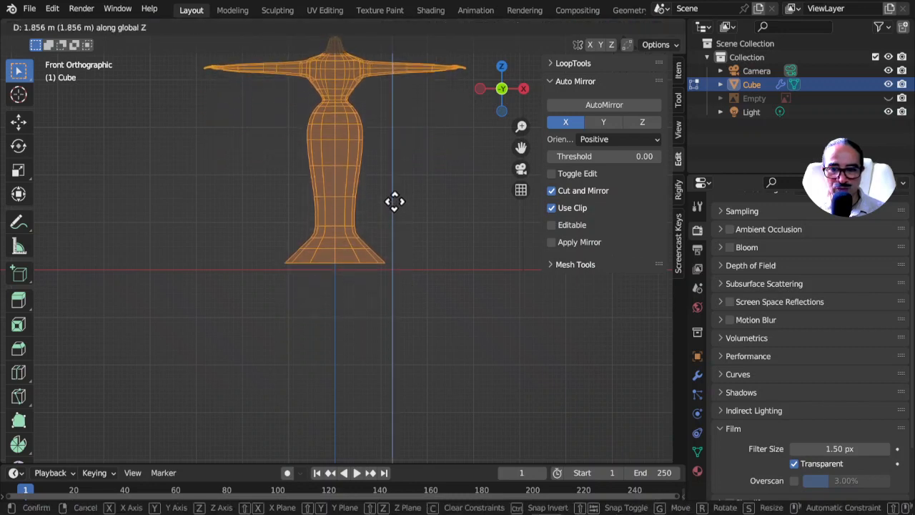
{"action": "left_click", "coordinate": [394, 200]}
{"action": "middle_click_drag", "start_coordinate": [410, 211], "coordinate": [417, 322], "text": "shift"}
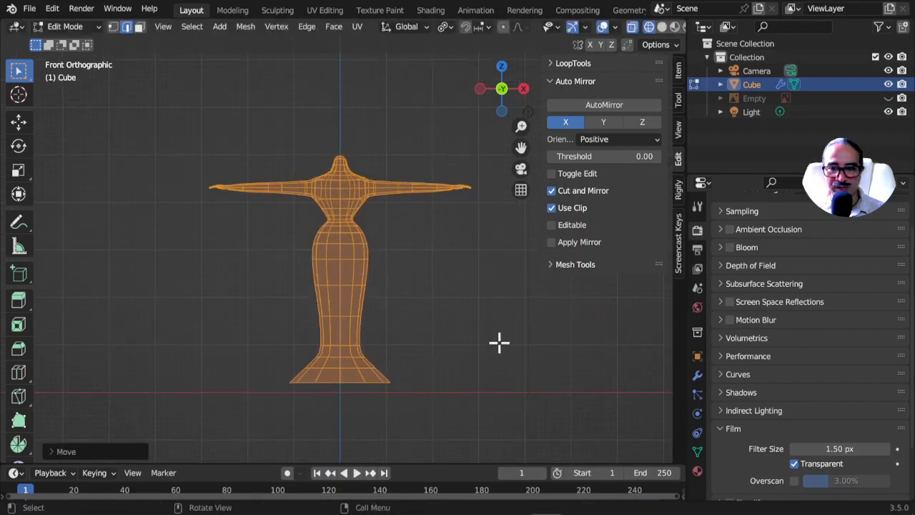
{"action": "middle_click_drag", "start_coordinate": [498, 343], "coordinate": [468, 357]}
{"action": "middle_click_drag", "start_coordinate": [402, 240], "coordinate": [419, 313], "text": "shift"}
{"action": "scroll", "coordinate": [419, 313], "scroll_direction": "up", "scroll_amount": 4}
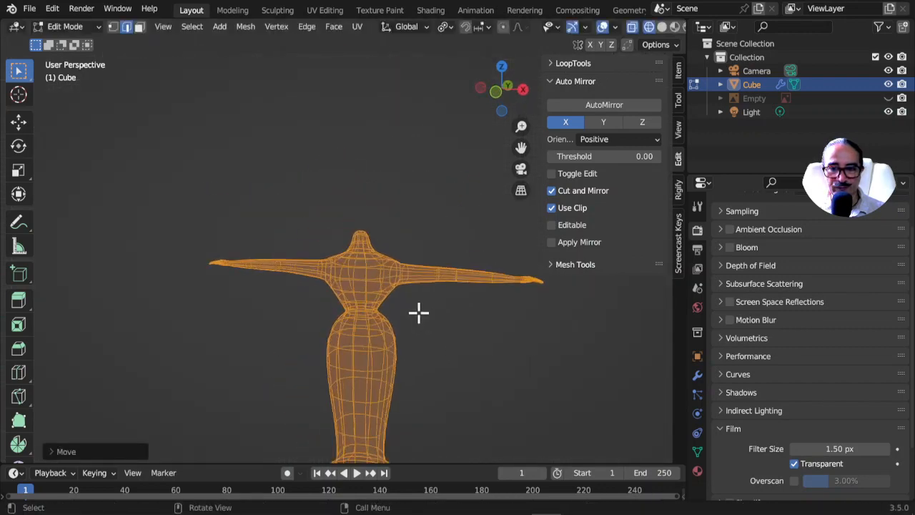
- Deselect the body geometry, return to Object Mode in front view and add a mesh cube
{"action": "key", "text": "alt+a"}
{"action": "key", "text": "KP_5"}
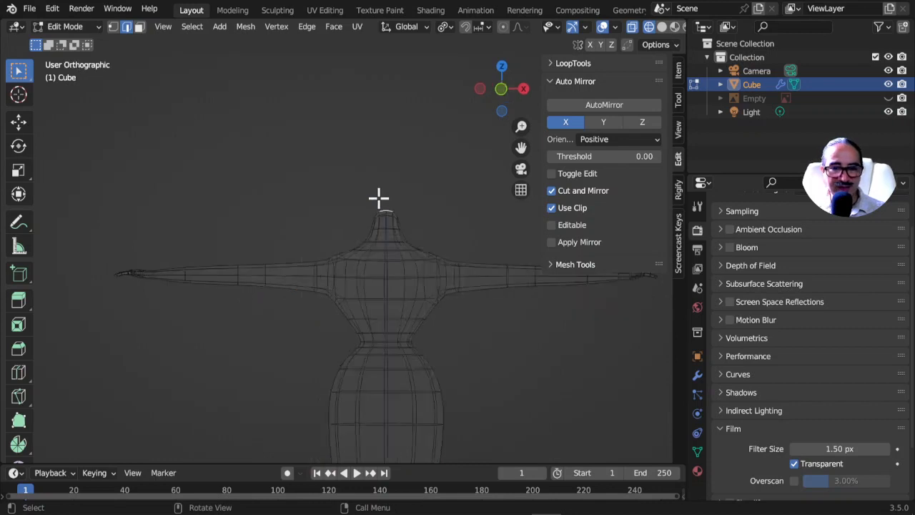
{"action": "key", "text": "KP_1"}
{"action": "scroll", "coordinate": [412, 221], "scroll_direction": "up", "scroll_amount": 2}
{"action": "middle_click_drag", "start_coordinate": [395, 213], "coordinate": [348, 253], "text": "shift"}
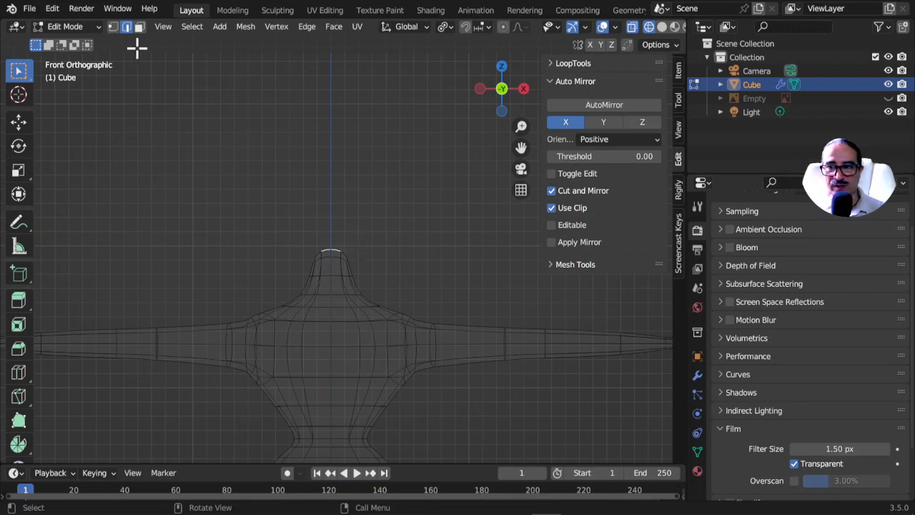
{"action": "key", "text": "Tab"}
{"action": "key", "text": "Tab"}
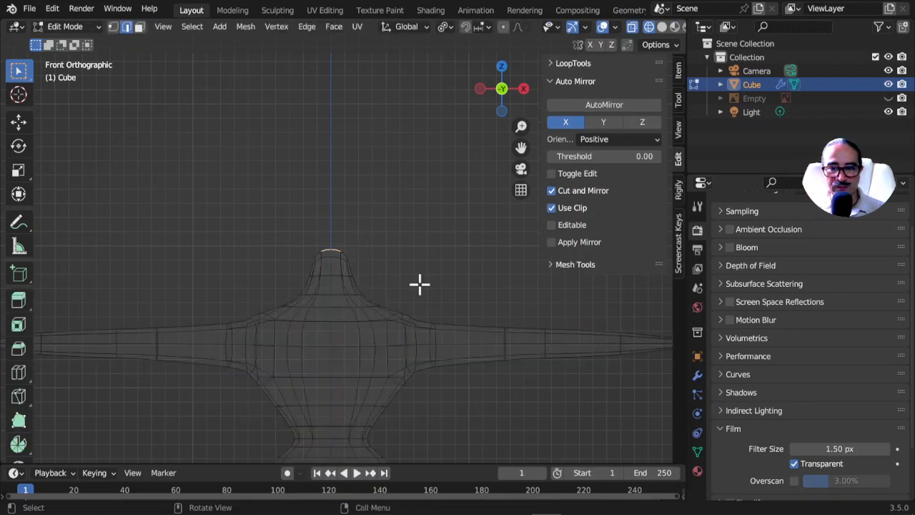
{"action": "key", "text": "Tab"}
{"action": "key", "text": "shift+a"}
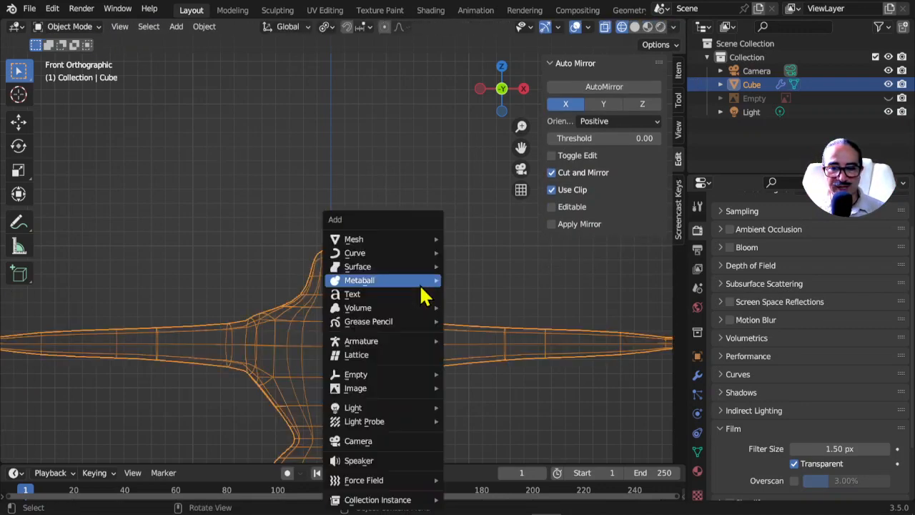
{"action": "mouse_move", "coordinate": [362, 248]}
{"action": "left_click", "coordinate": [500, 252]}
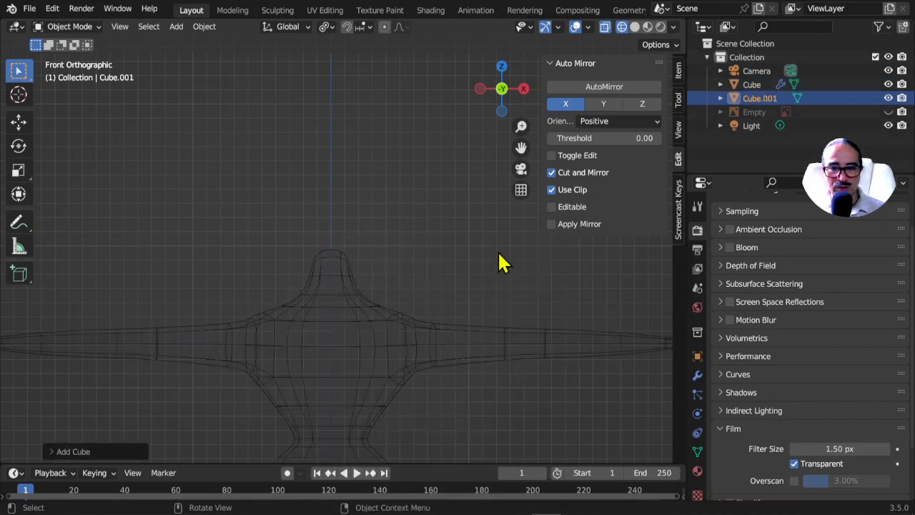
- Move the new cube up along Z until it surrounds the neck and upper torso
{"action": "key", "text": "g"}
{"action": "key", "text": "z"}
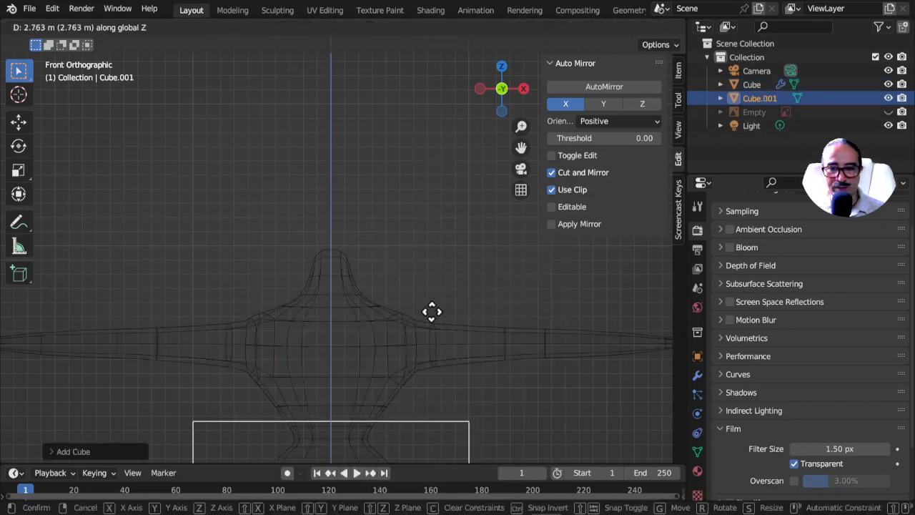
{"action": "left_click", "coordinate": [431, 462]}
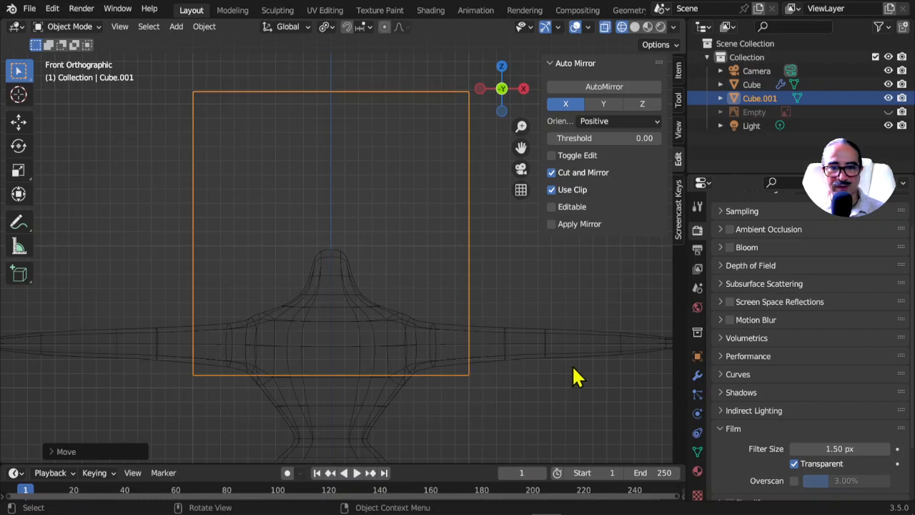
- Collapse the Auto Mirror settings and enable the Screencast Keys display
{"action": "left_click", "coordinate": [558, 64]}
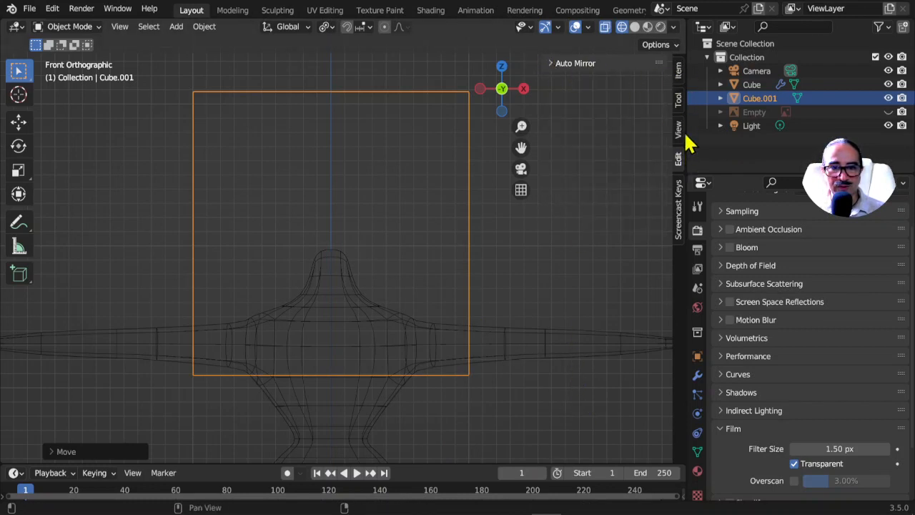
{"action": "left_click", "coordinate": [680, 209]}
{"action": "left_click", "coordinate": [560, 64]}
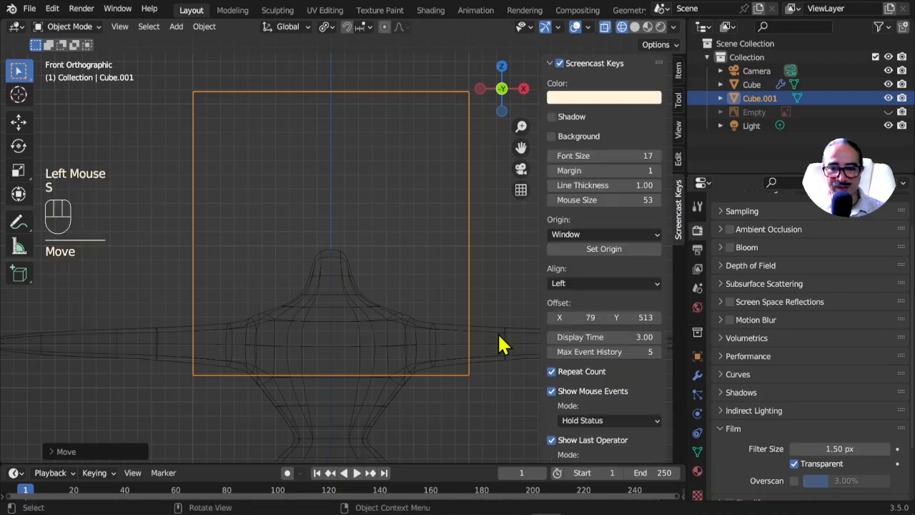
- Scale the cube down to head size and raise it along Z so it rests on top of the neck
{"action": "key", "text": "s"}
{"action": "left_click", "coordinate": [441, 309]}
{"action": "key", "text": "n"}
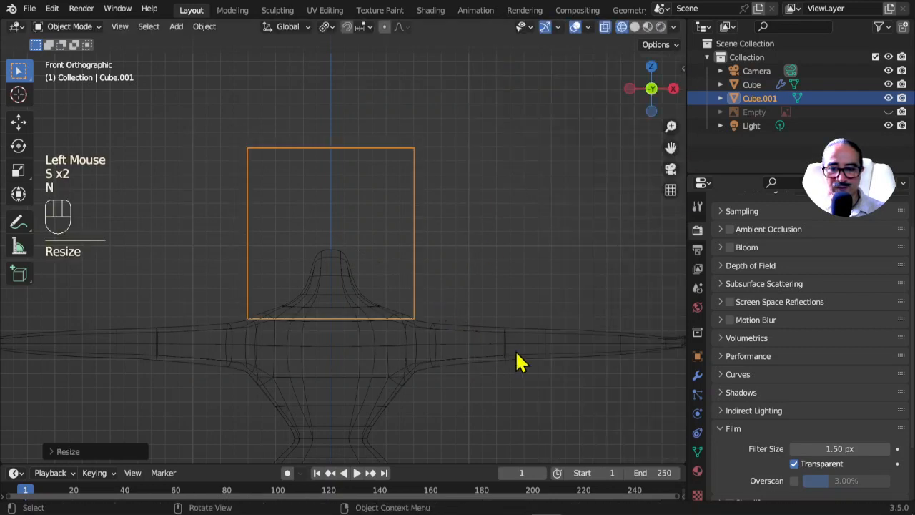
{"action": "key", "text": "s"}
{"action": "left_click", "coordinate": [433, 307]}
{"action": "key", "text": "g"}
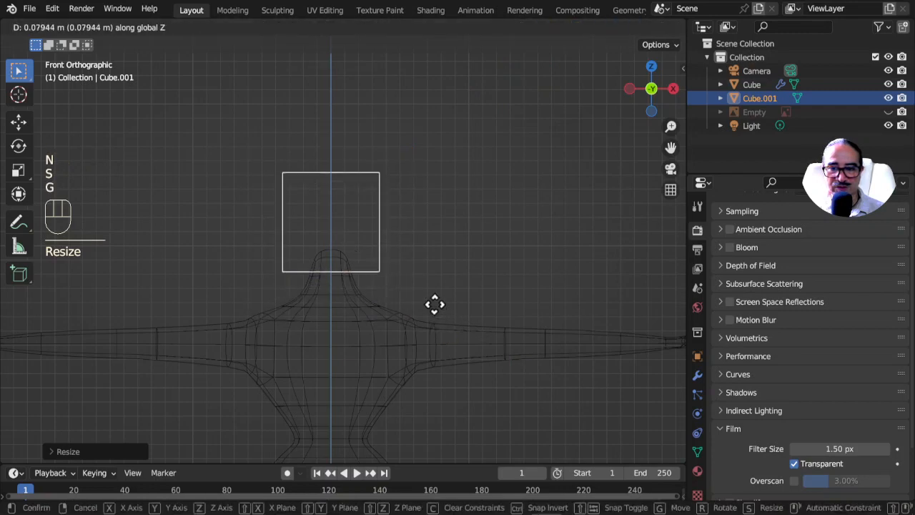
{"action": "left_click", "coordinate": [433, 303]}
{"action": "key", "text": "s"}
{"action": "left_click", "coordinate": [470, 313]}
{"action": "key", "text": "g"}
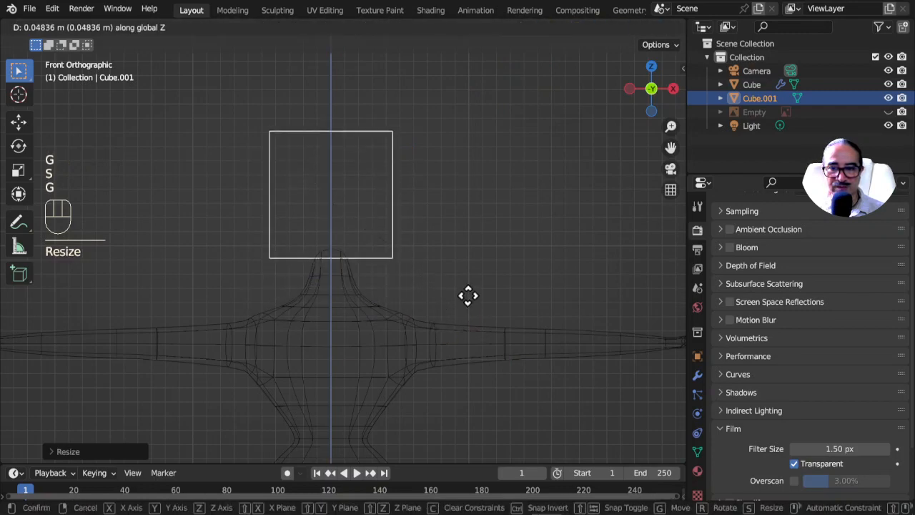
{"action": "left_click", "coordinate": [465, 301]}
- Switch the viewport to solid shading in front view and apply subdivision level 1 to the head cube
{"action": "scroll", "coordinate": [501, 308], "scroll_direction": "down", "scroll_amount": 3}
{"action": "middle_click_drag", "start_coordinate": [538, 308], "coordinate": [492, 322]}
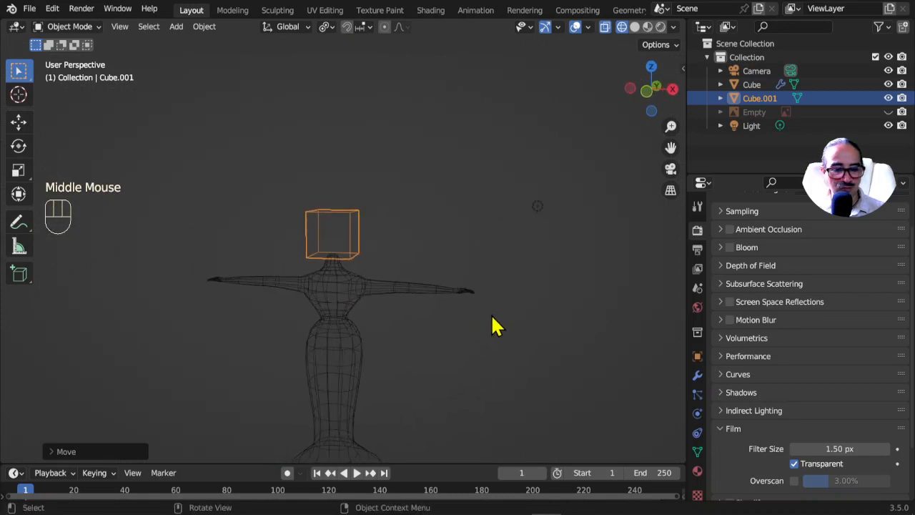
{"action": "key", "text": "KP_1"}
{"action": "left_click", "coordinate": [635, 27]}
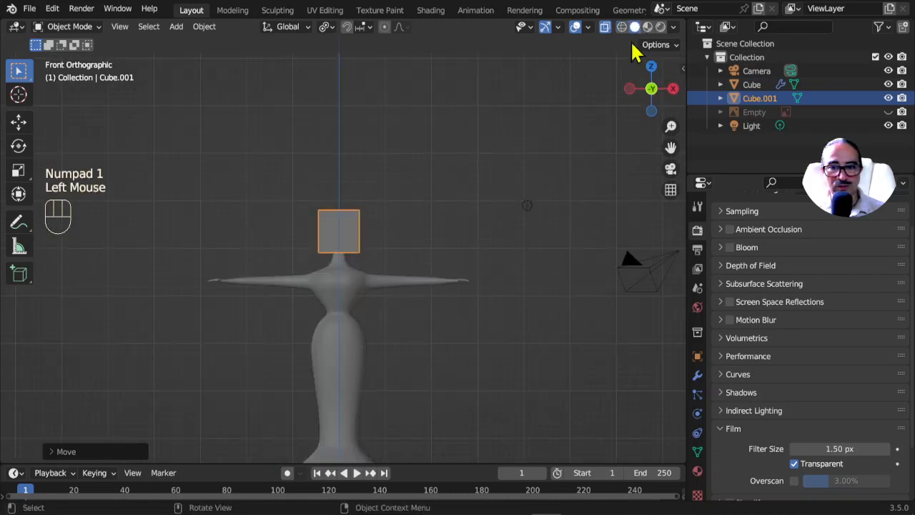
{"action": "scroll", "coordinate": [443, 292], "scroll_direction": "up", "scroll_amount": 3}
{"action": "scroll", "coordinate": [425, 310], "scroll_direction": "up", "scroll_amount": 1}
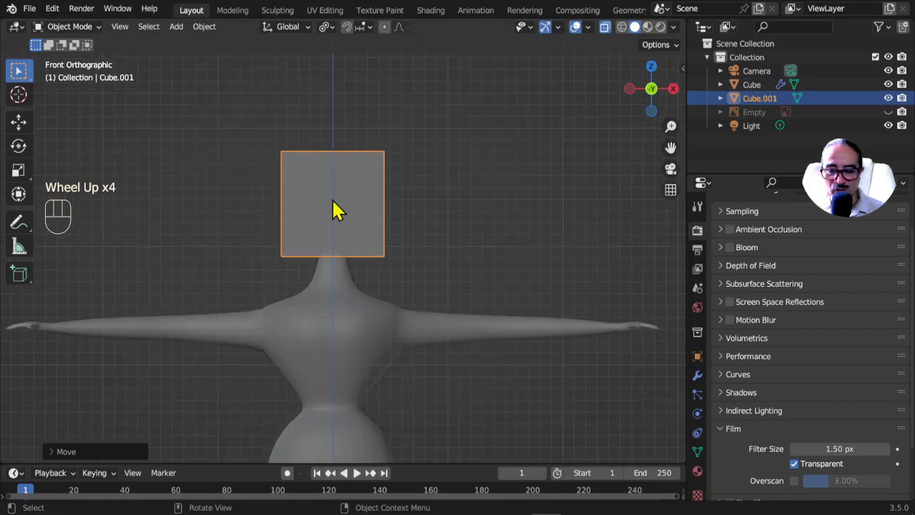
{"action": "key", "text": "ctrl+1"}
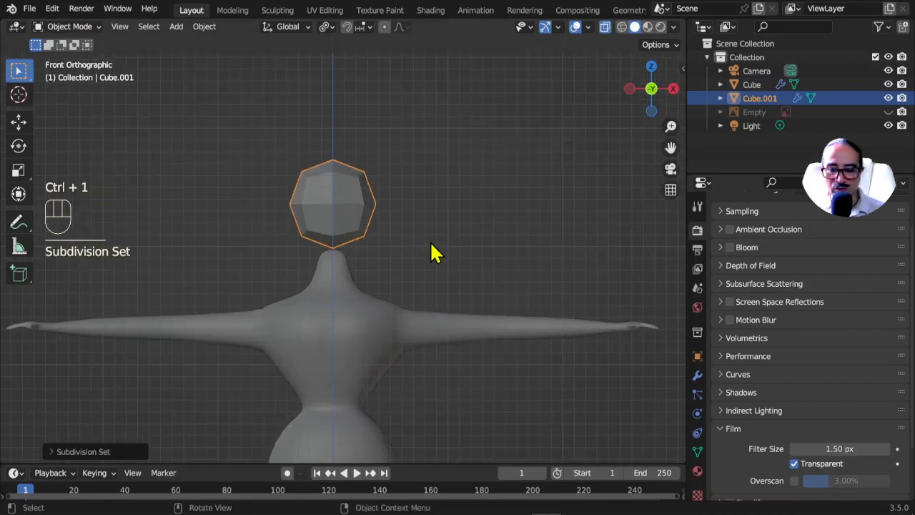
- Scale the head cube up slightly so it overlaps the top of the neck, and apply its Subdivision modifier
{"action": "key", "text": "s"}
{"action": "left_click", "coordinate": [455, 255]}
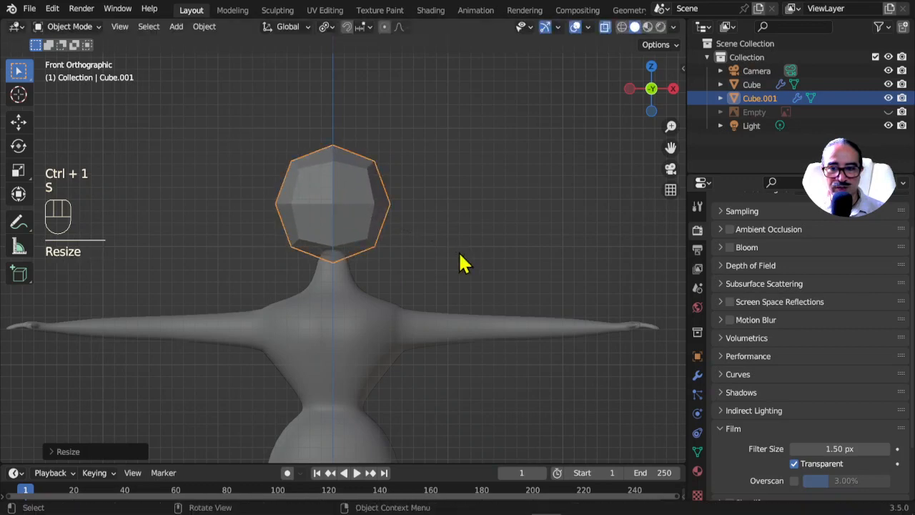
{"action": "left_click", "coordinate": [697, 375]}
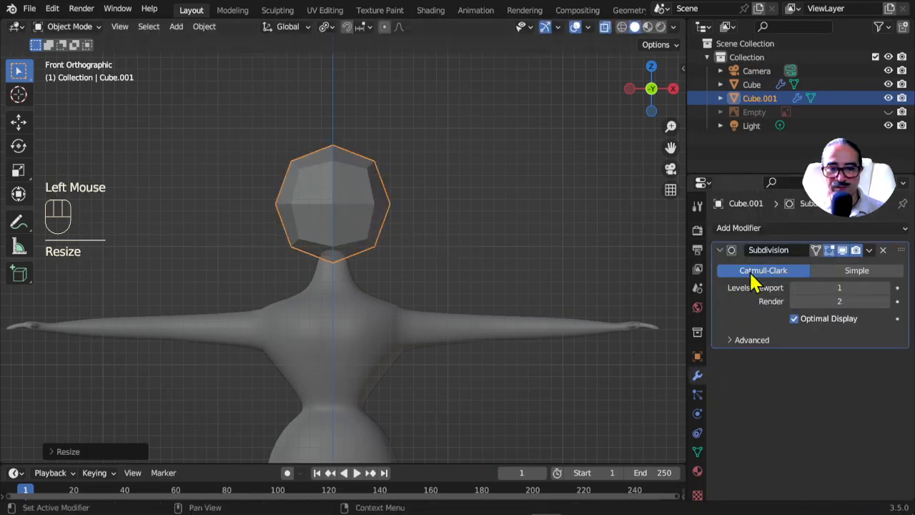
{"action": "mouse_move", "coordinate": [480, 290]}
{"action": "middle_mouse_down"}
{"action": "mouse_move", "coordinate": [511, 337]}
{"action": "mouse_move", "coordinate": [337, 344]}
{"action": "mouse_move", "coordinate": [525, 338]}
{"action": "mouse_move", "coordinate": [472, 302]}
{"action": "mouse_move", "coordinate": [476, 291]}
{"action": "middle_mouse_up"}
{"action": "scroll", "coordinate": [477, 305], "scroll_direction": "up", "scroll_amount": 2}
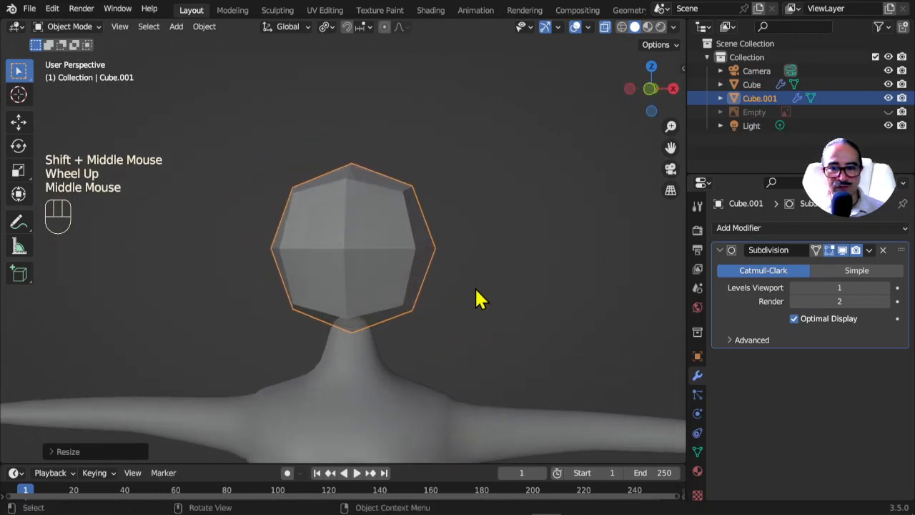
{"action": "left_click", "coordinate": [870, 251]}
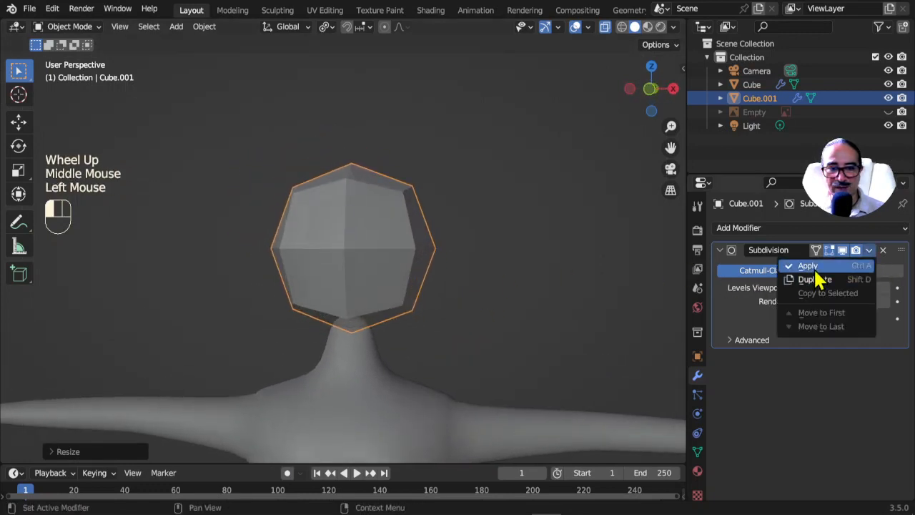
{"action": "left_click", "coordinate": [812, 267]}
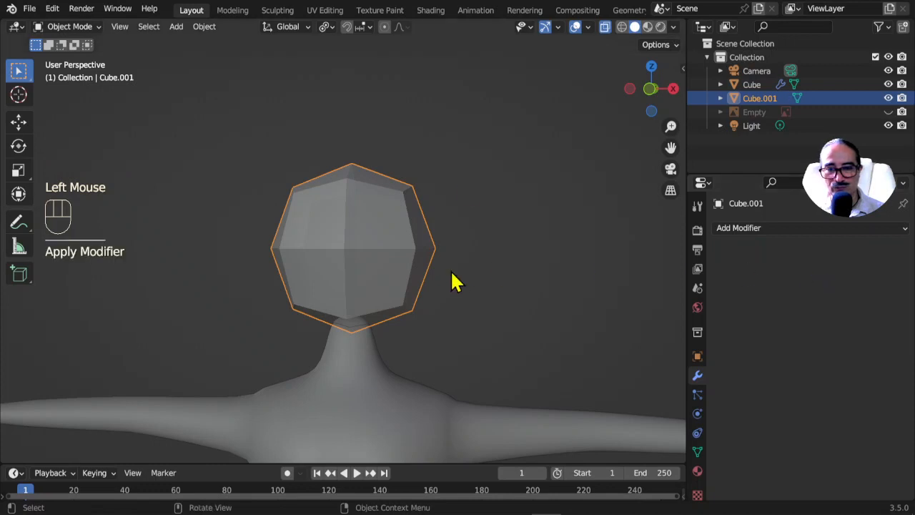
- Collapse the Screencast Keys settings in the viewport sidebar and expand the Auto Mirror settings
{"action": "key", "text": "n"}
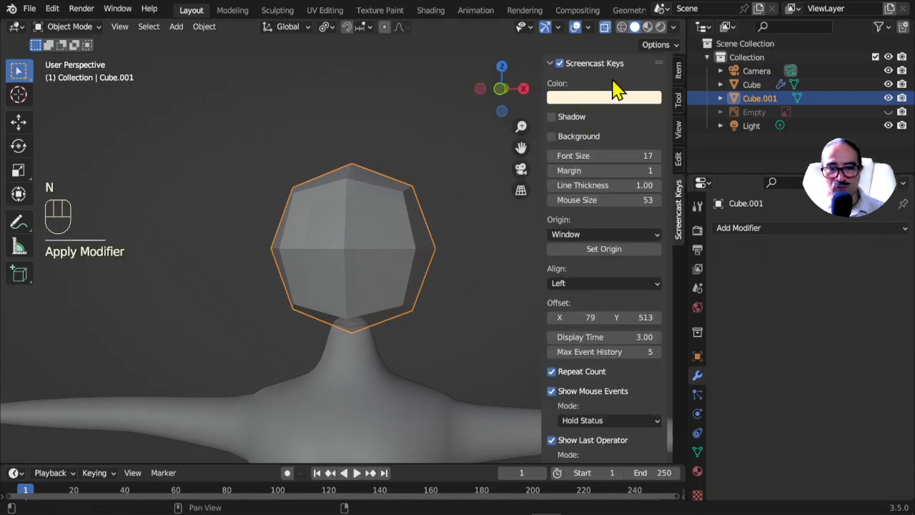
{"action": "left_click", "coordinate": [595, 64]}
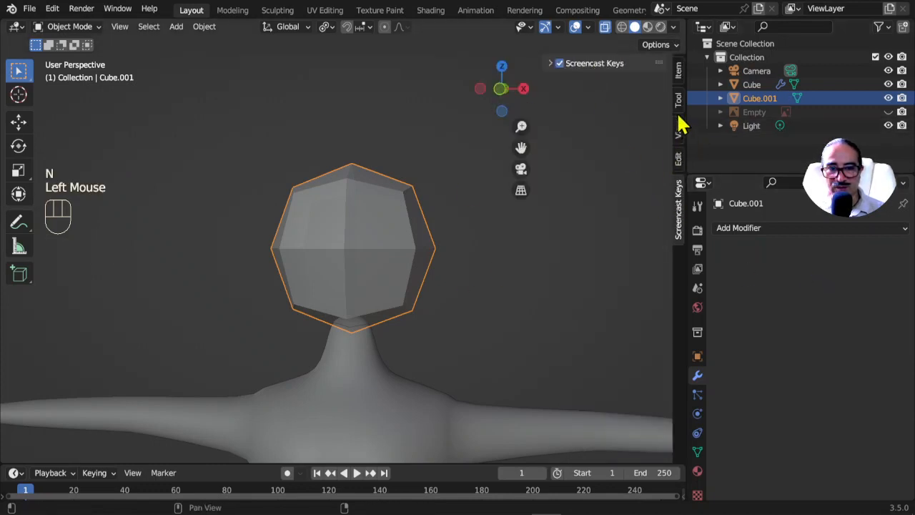
{"action": "left_click", "coordinate": [606, 64]}
{"action": "left_click", "coordinate": [606, 64]}
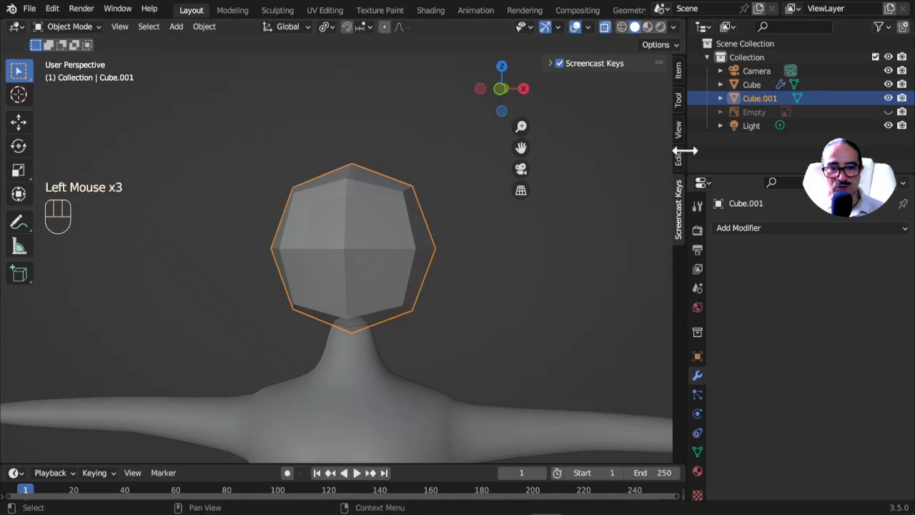
{"action": "left_click", "coordinate": [680, 161]}
{"action": "left_click", "coordinate": [595, 64]}
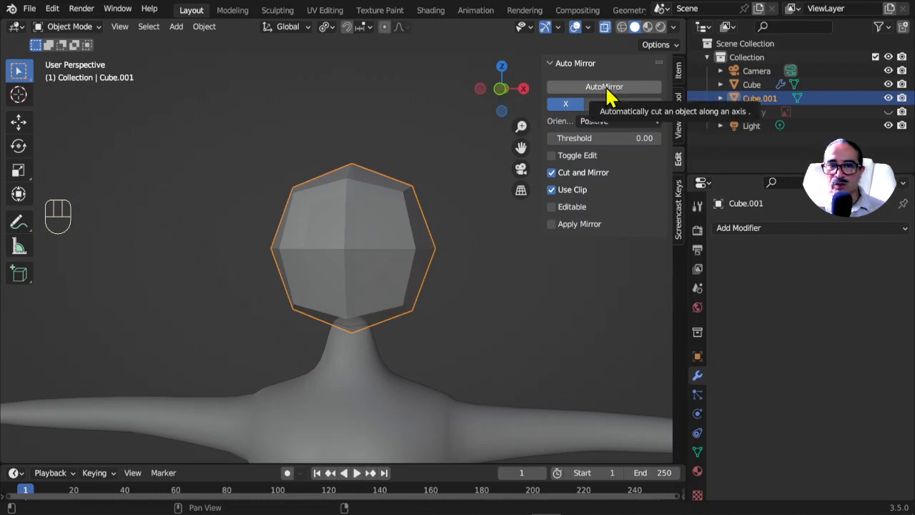
- Search the add-on preferences for "mesh" and "loop" to check that LoopTools is enabled, and close the preferences
{"action": "left_click", "coordinate": [82, 13]}
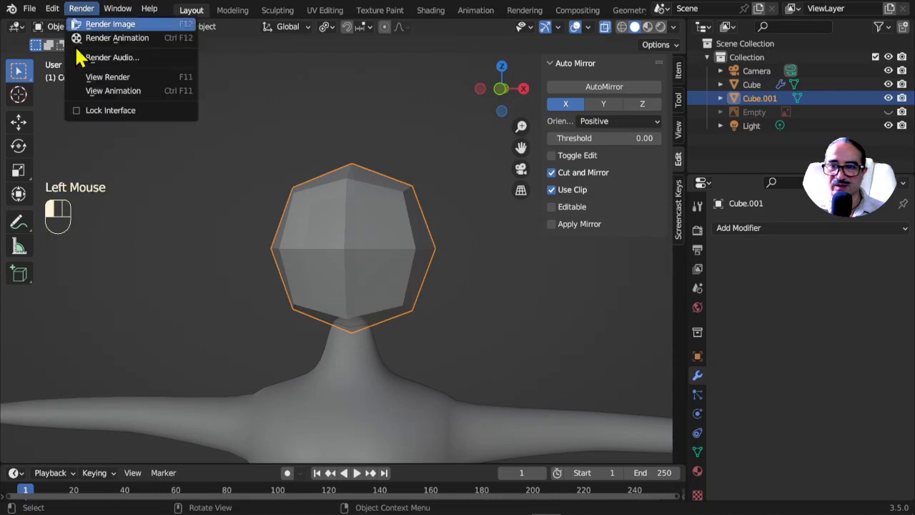
{"action": "left_click", "coordinate": [60, 8]}
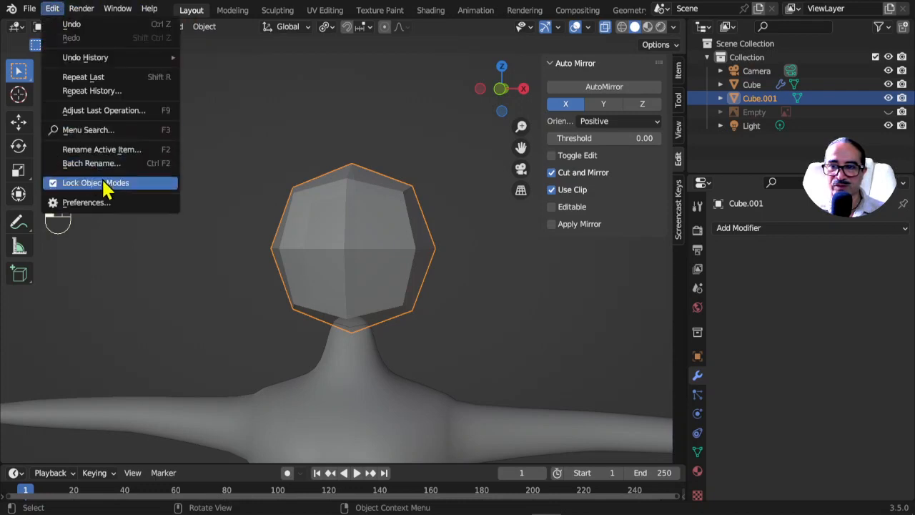
{"action": "left_click", "coordinate": [89, 206]}
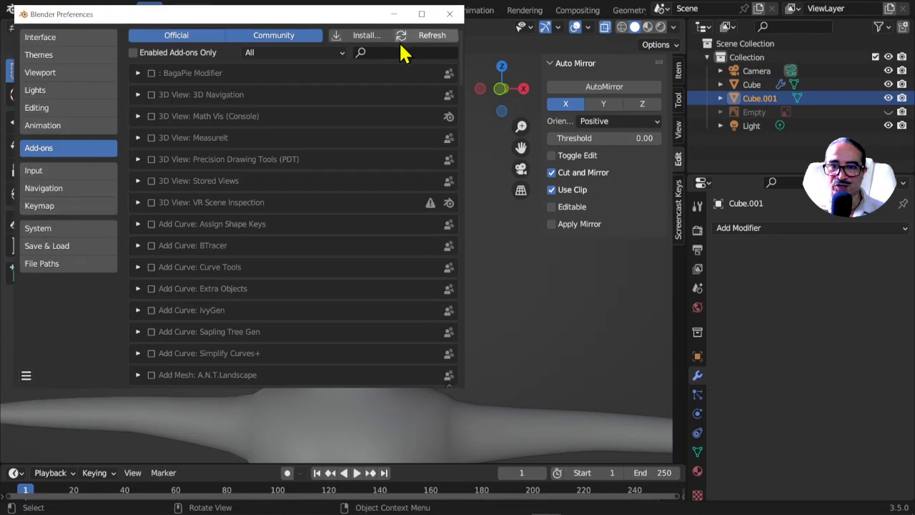
{"action": "left_click", "coordinate": [392, 50]}
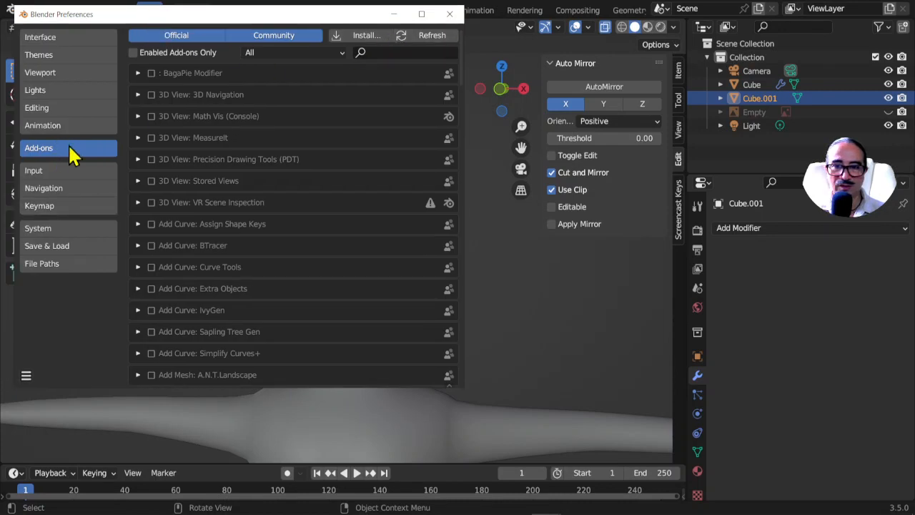
{"action": "left_click", "coordinate": [380, 52]}
{"action": "type", "text": "mesh"}
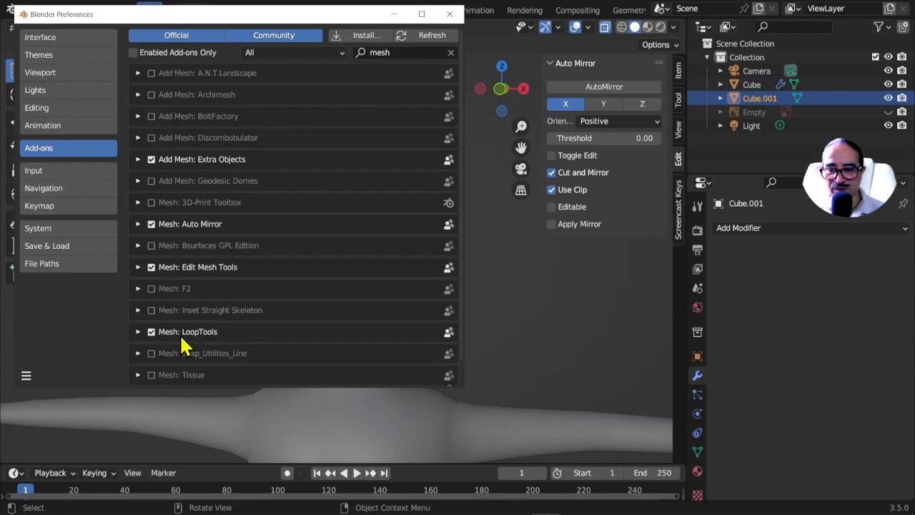
{"action": "left_click", "coordinate": [402, 51]}
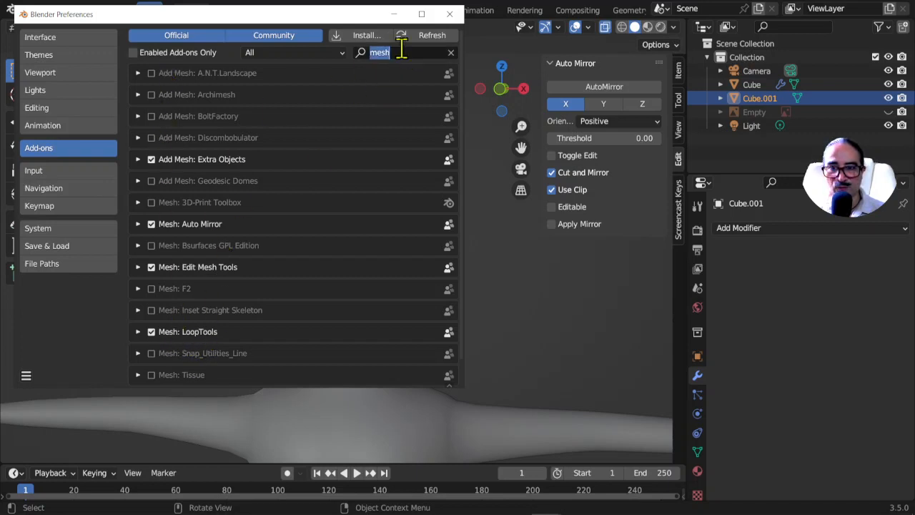
{"action": "type", "text": "loo"}
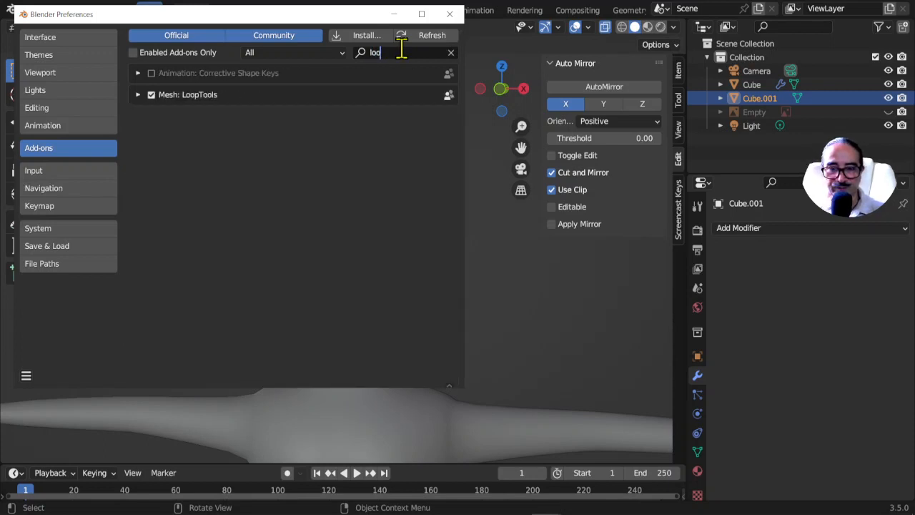
{"action": "type", "text": "p"}
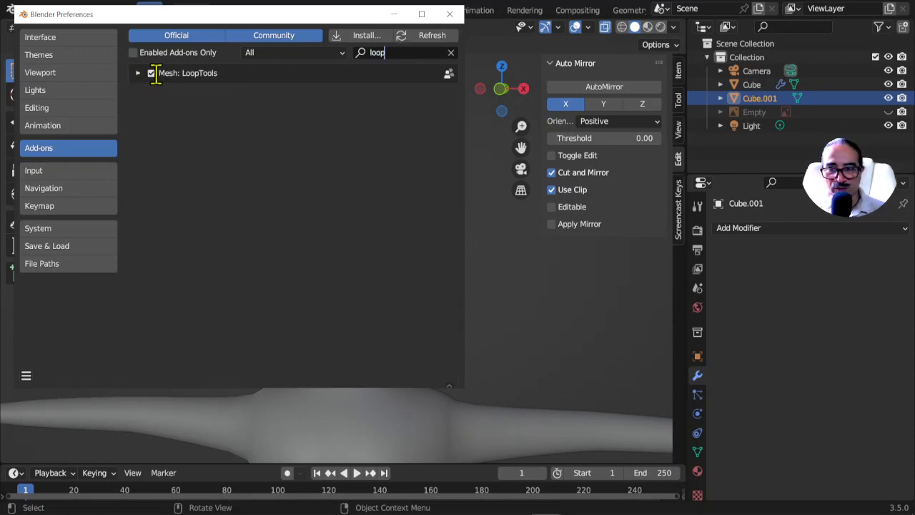
{"action": "left_click", "coordinate": [450, 14]}
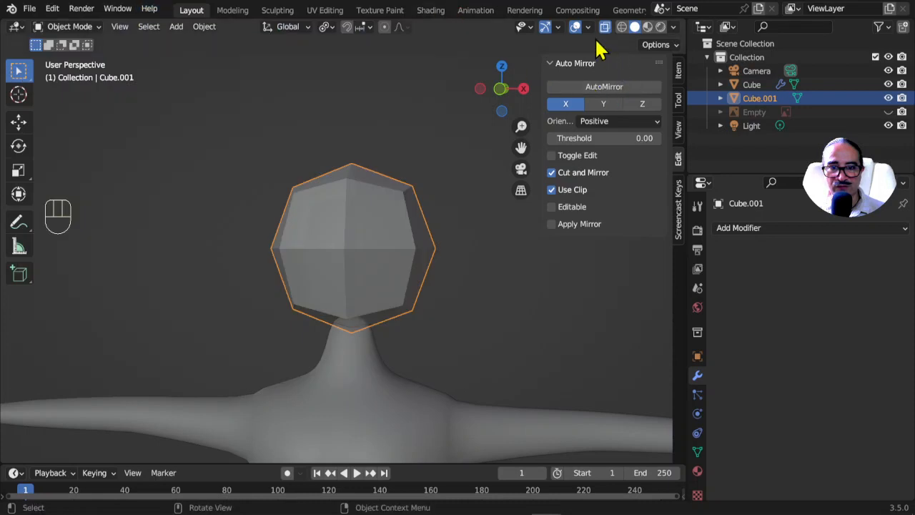
- Search the add-on preferences for "mir" to check that Auto Mirror is enabled, and close the preferences
{"action": "left_click", "coordinate": [548, 63]}
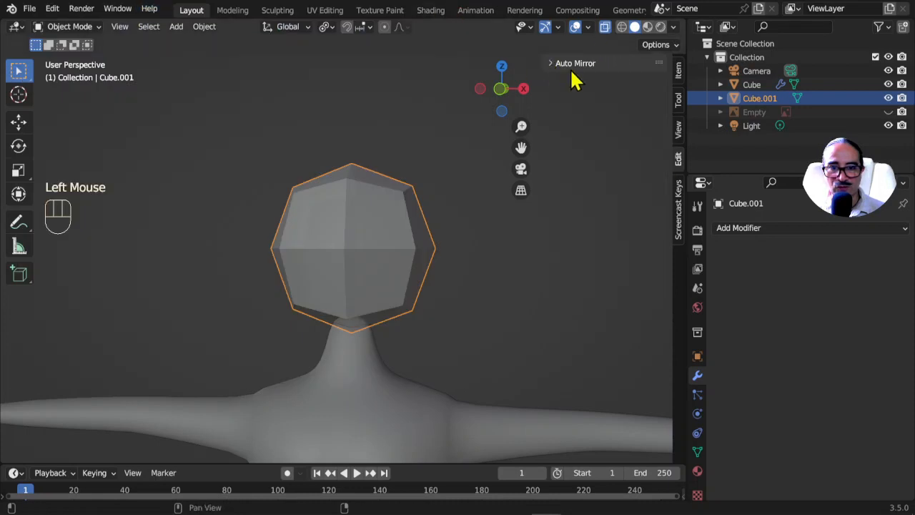
{"action": "left_click", "coordinate": [555, 63]}
{"action": "left_click", "coordinate": [83, 9]}
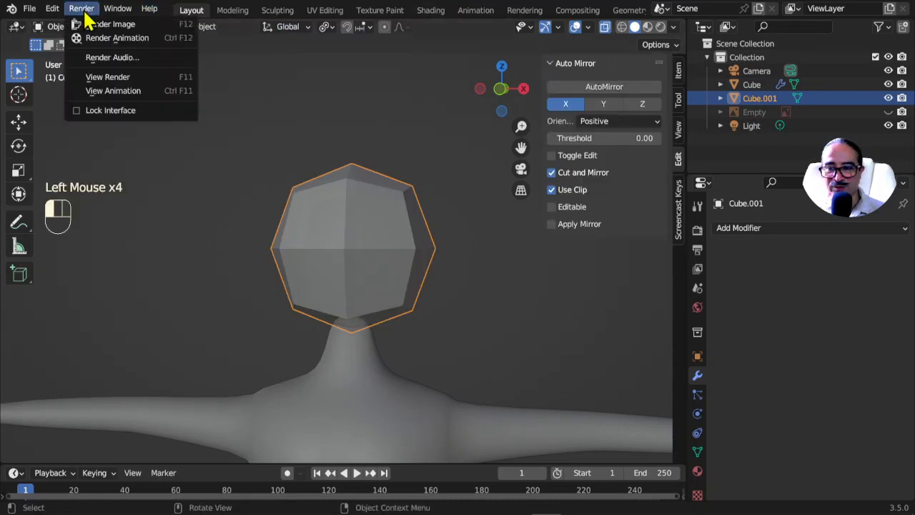
{"action": "mouse_move", "coordinate": [47, 12]}
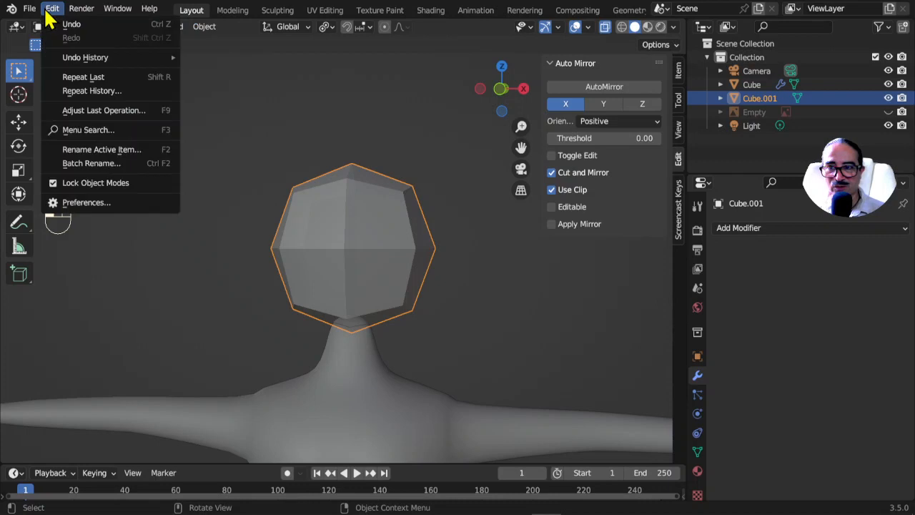
{"action": "left_click", "coordinate": [86, 202]}
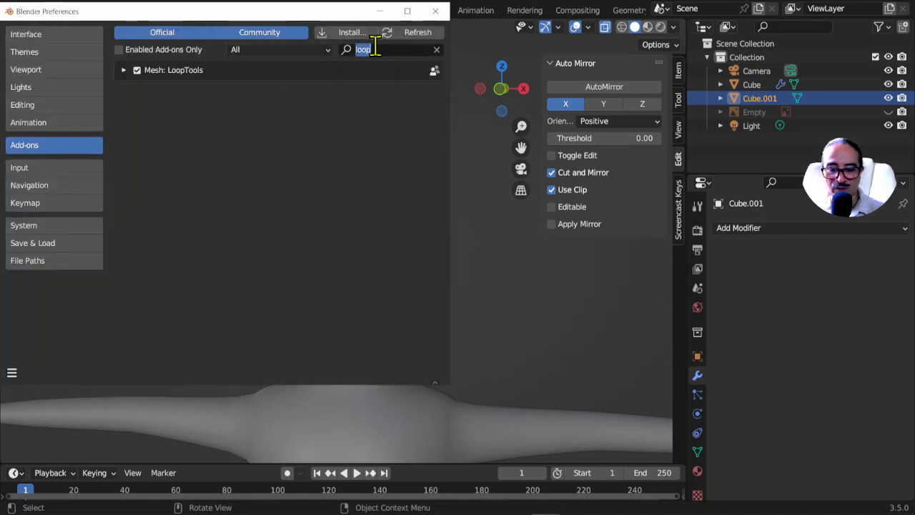
{"action": "type", "text": "miro"}
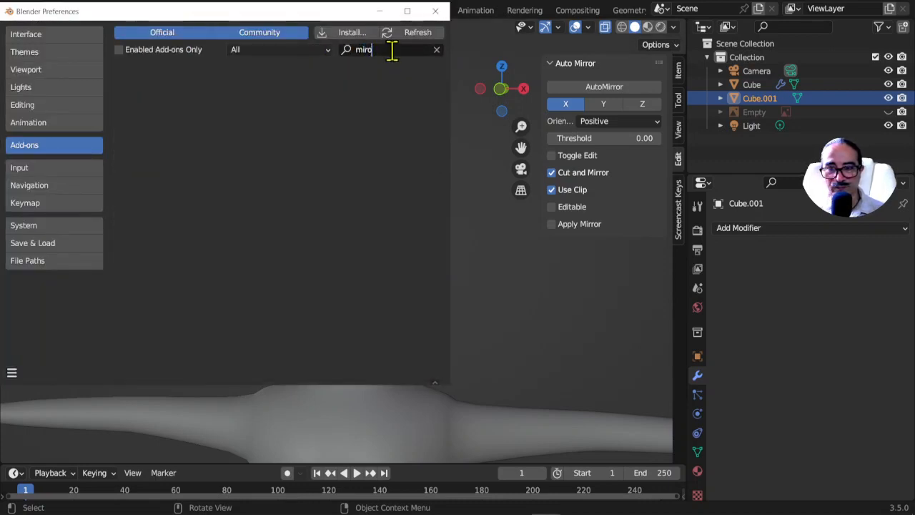
{"action": "key", "text": "BackSpace"}
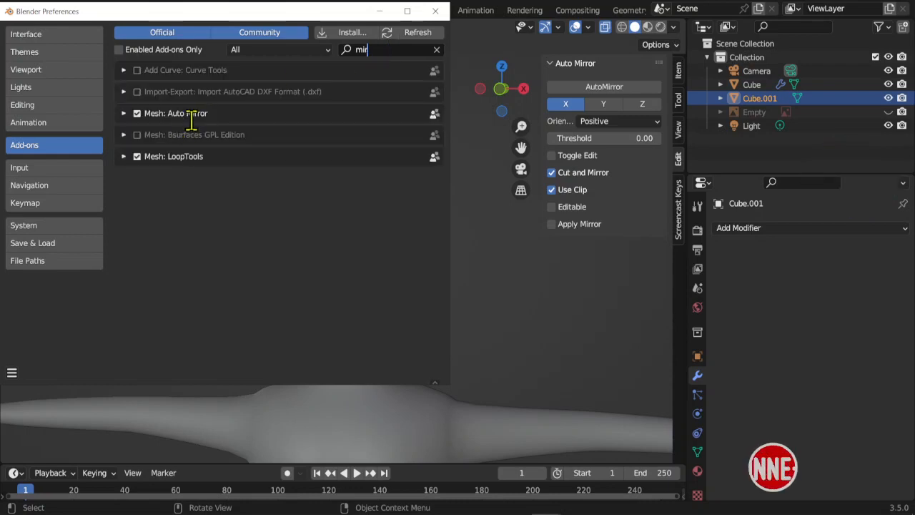
{"action": "left_click", "coordinate": [435, 12]}
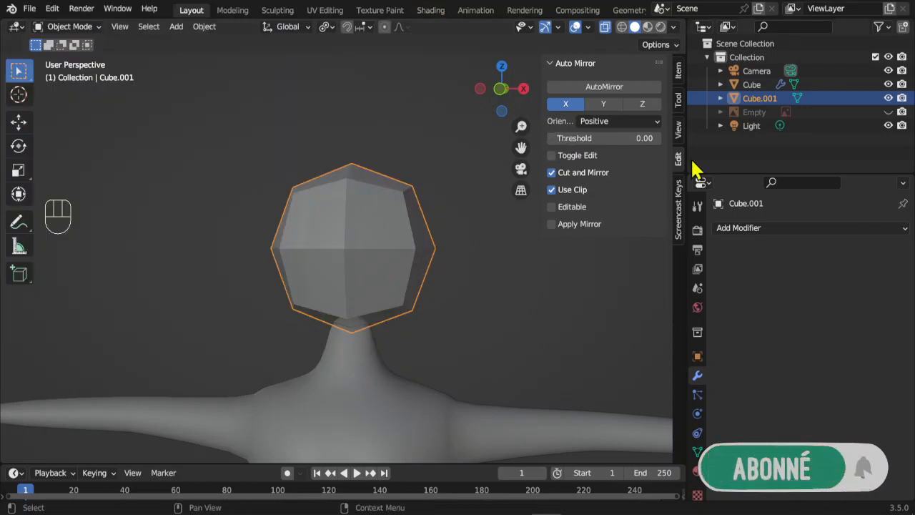
- Look over the LoopTools and Auto Mirror settings with the head in Edit Mode, and return to Object Mode
{"action": "key", "text": "Tab"}
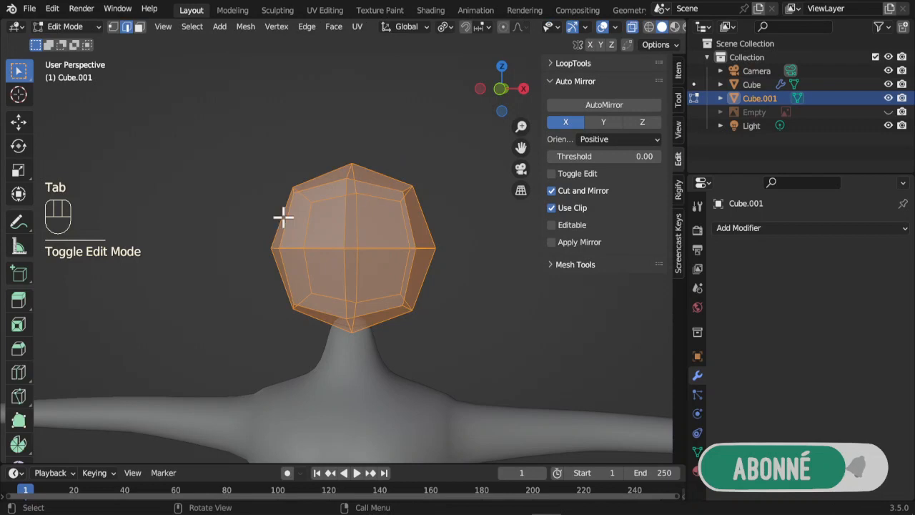
{"action": "left_click", "coordinate": [554, 64]}
{"action": "left_click", "coordinate": [554, 64]}
{"action": "left_click", "coordinate": [556, 81]}
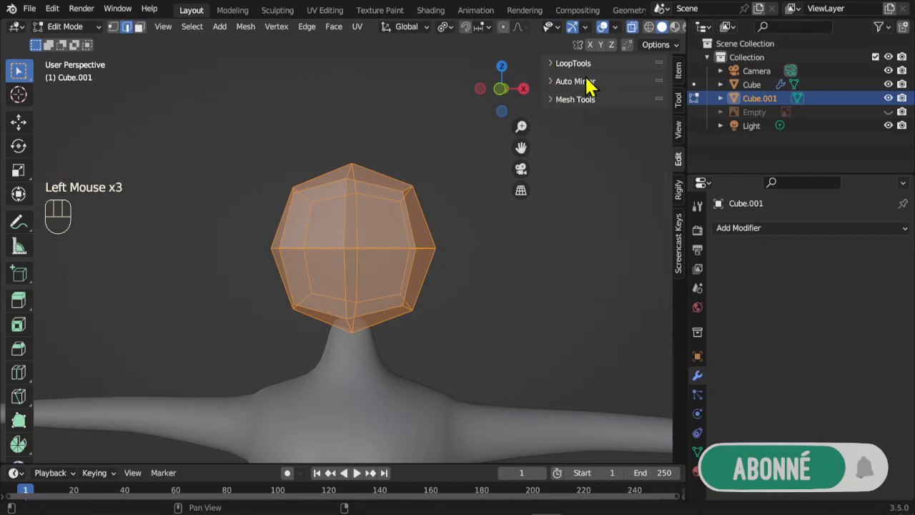
{"action": "key", "text": "Tab"}
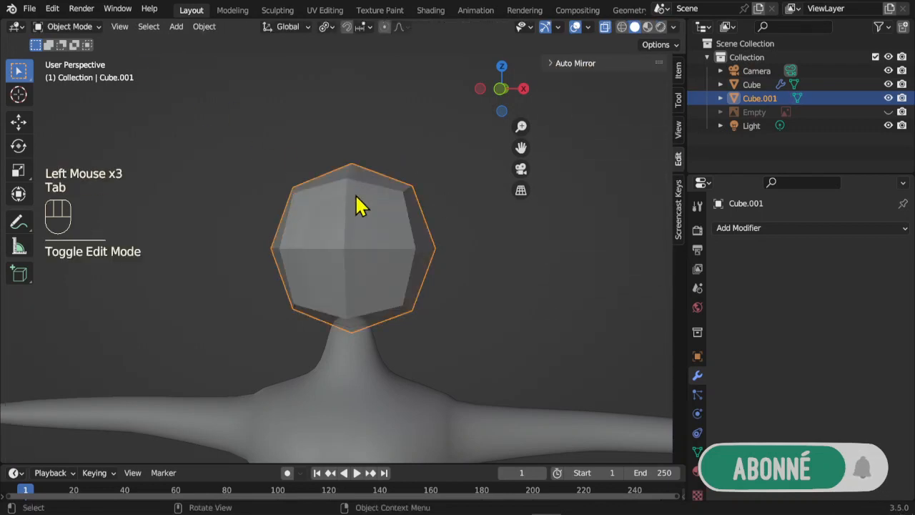
- Run AutoMirror on the head along X with Positive orientation, Cut and Mirror, and Use Clip enabled
{"action": "left_click", "coordinate": [576, 63]}
{"action": "left_click", "coordinate": [601, 89]}
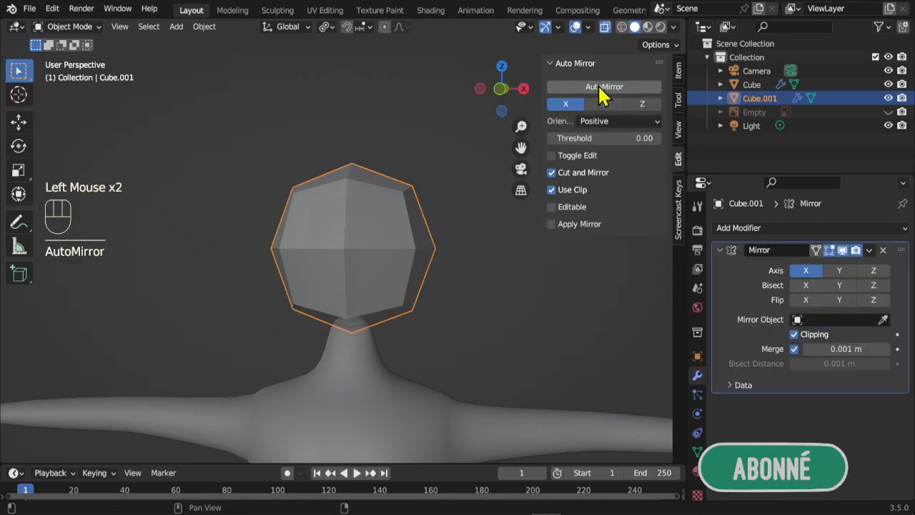
{"action": "middle_click_drag", "start_coordinate": [358, 241], "coordinate": [362, 229]}
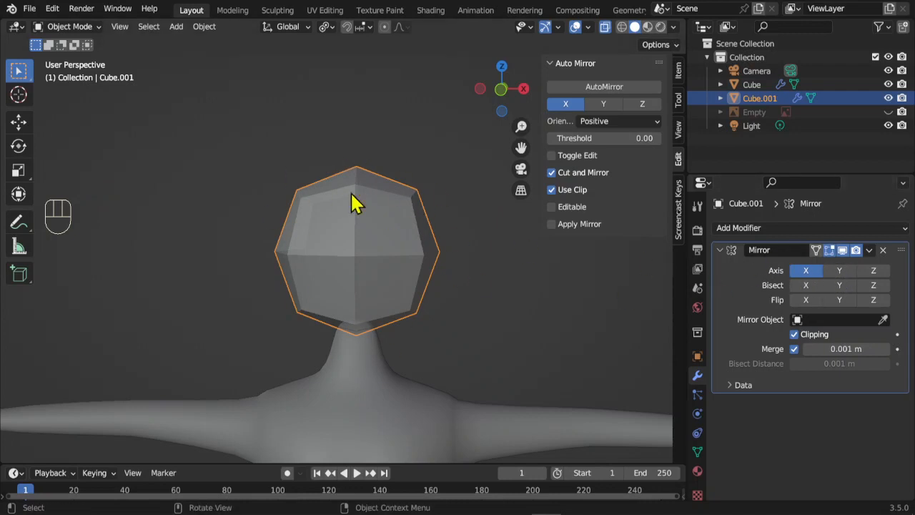
- Remove the head's Mirror modifier, leaving only the half mesh, and enter Edit Mode in front view
{"action": "left_click", "coordinate": [870, 251]}
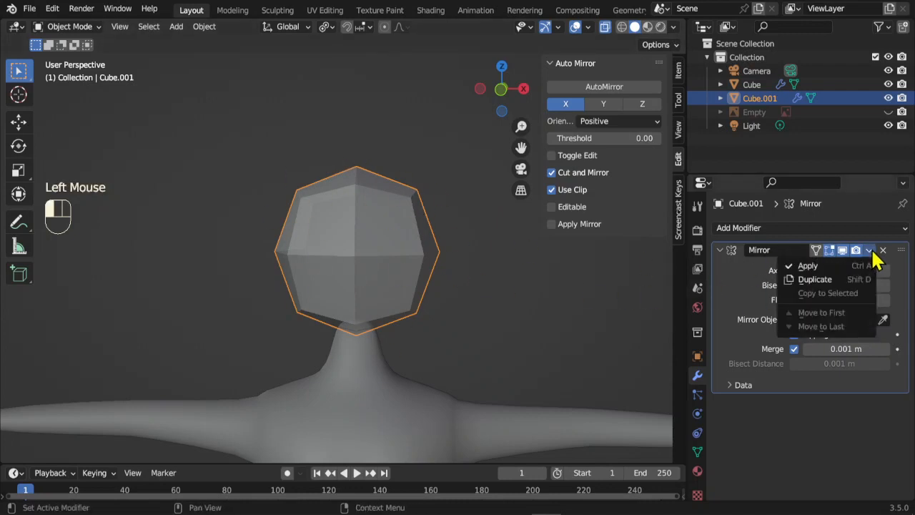
{"action": "left_click", "coordinate": [886, 252]}
{"action": "left_click", "coordinate": [884, 250]}
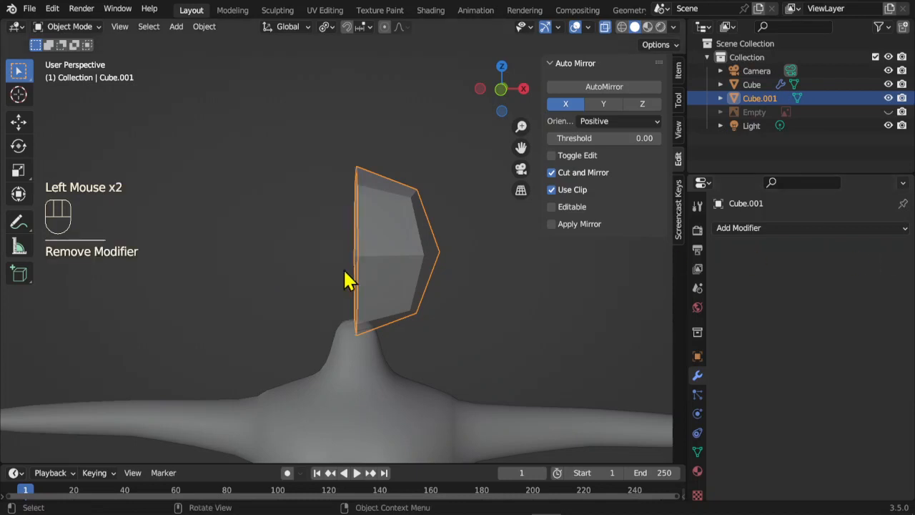
{"action": "middle_click_drag", "start_coordinate": [285, 345], "coordinate": [311, 349]}
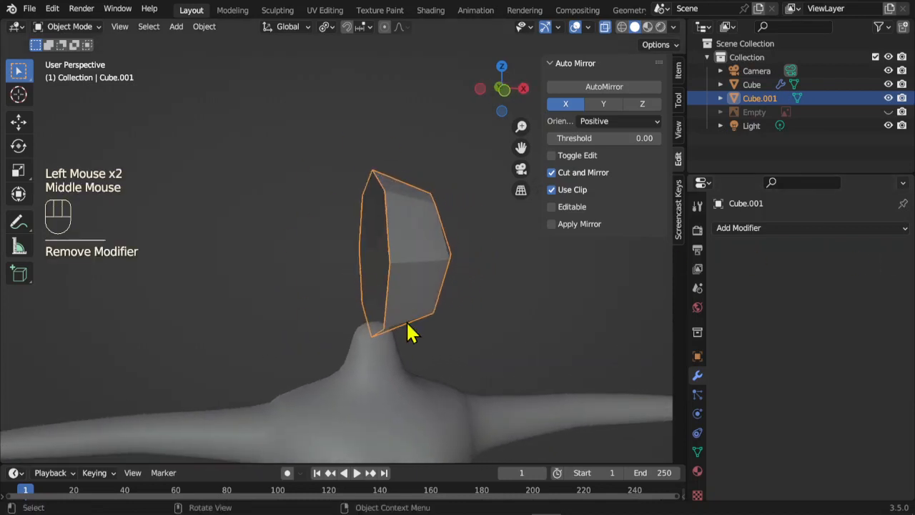
{"action": "key", "text": "KP_1"}
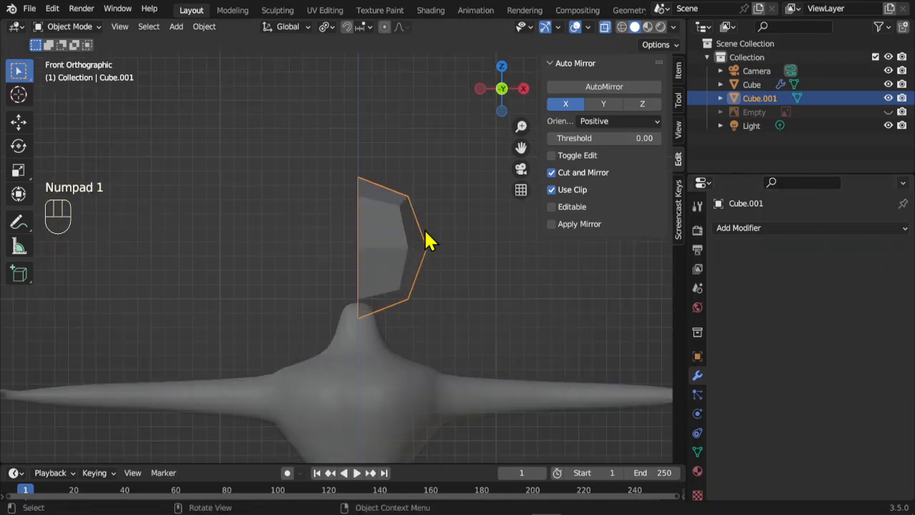
{"action": "key", "text": "Tab"}
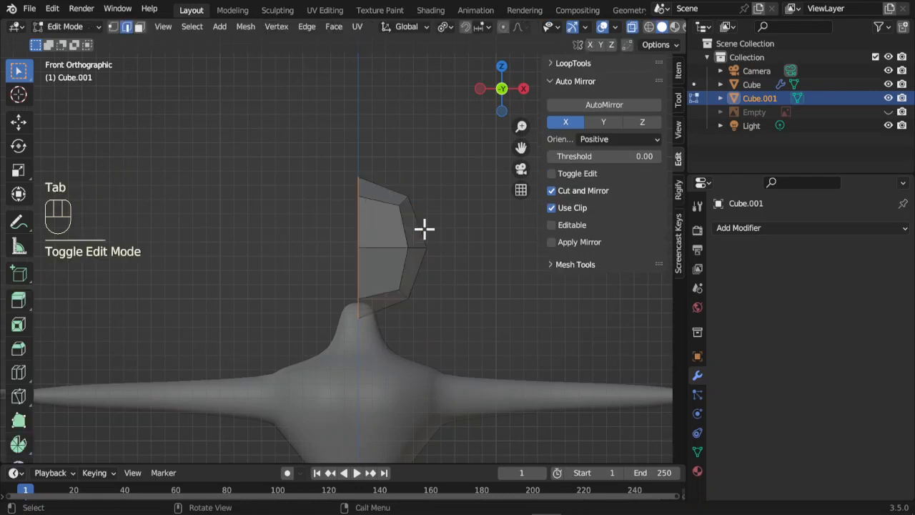
- Shift the entire half mesh slightly along X away from the centre line and mirror it across X with AutoMirror
{"action": "key", "text": "a"}
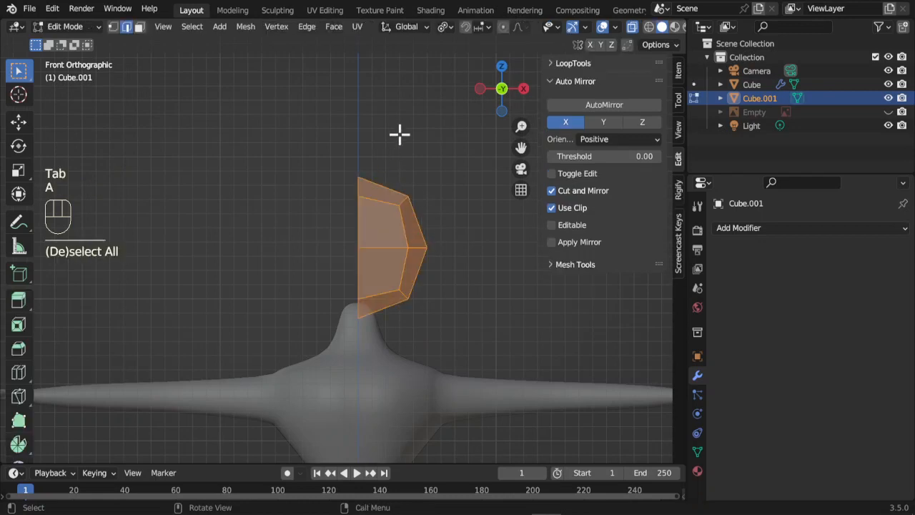
{"action": "key", "text": "g"}
{"action": "key", "text": "x"}
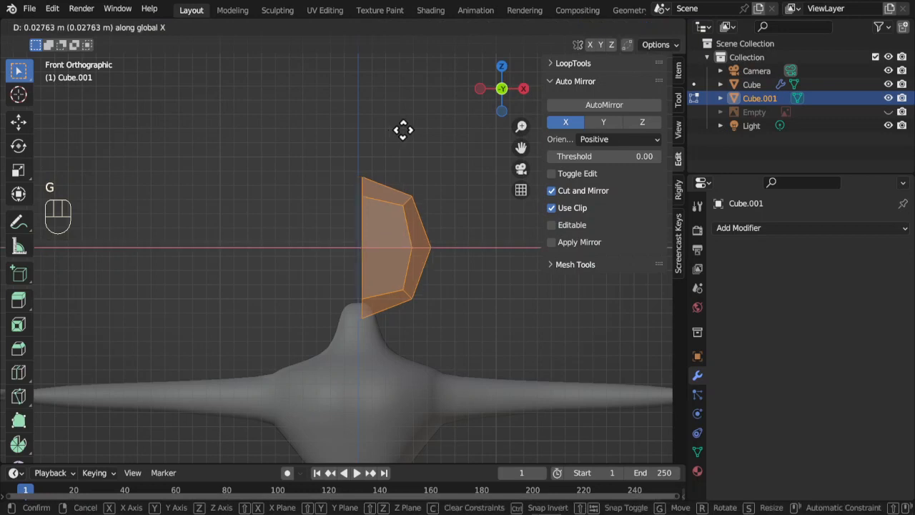
{"action": "left_click", "coordinate": [413, 129]}
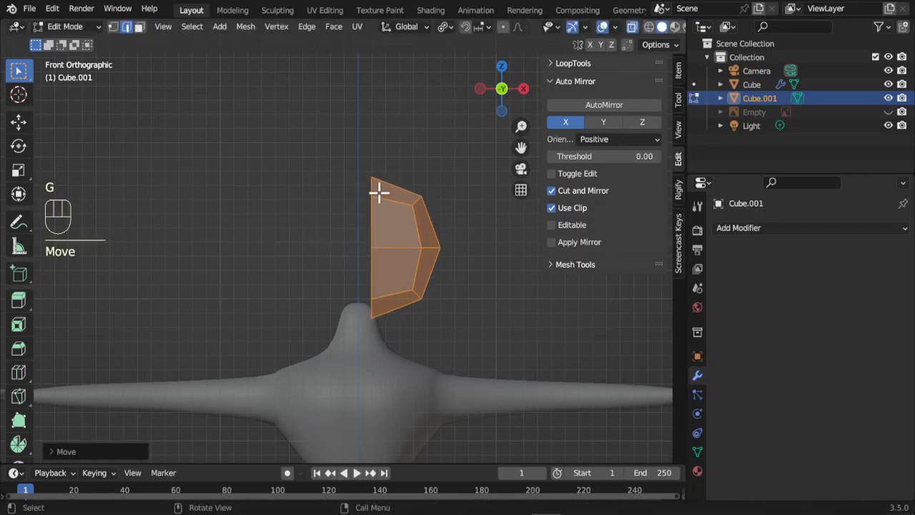
{"action": "left_click", "coordinate": [618, 107]}
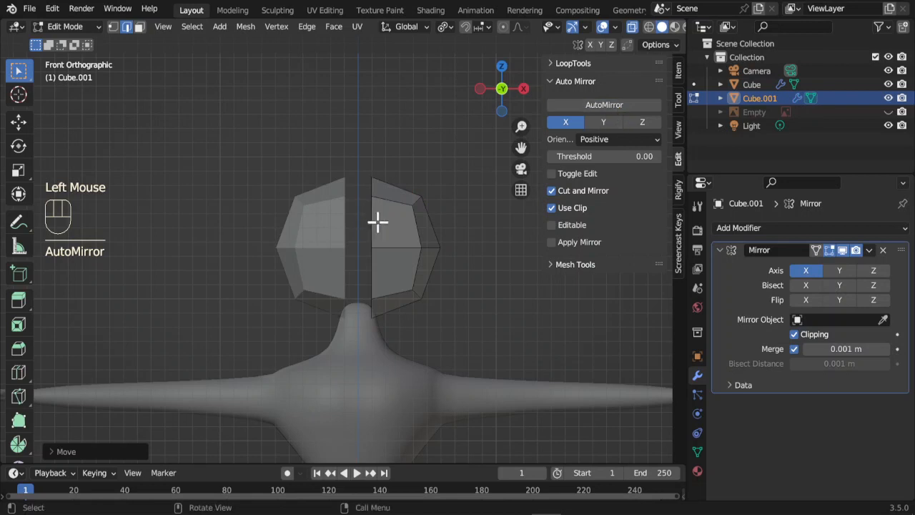
- Extrude the open boundary edge loop of the half head along X to the centre line, closing the gap between the halves
{"action": "middle_click_drag", "start_coordinate": [378, 222], "coordinate": [414, 168]}
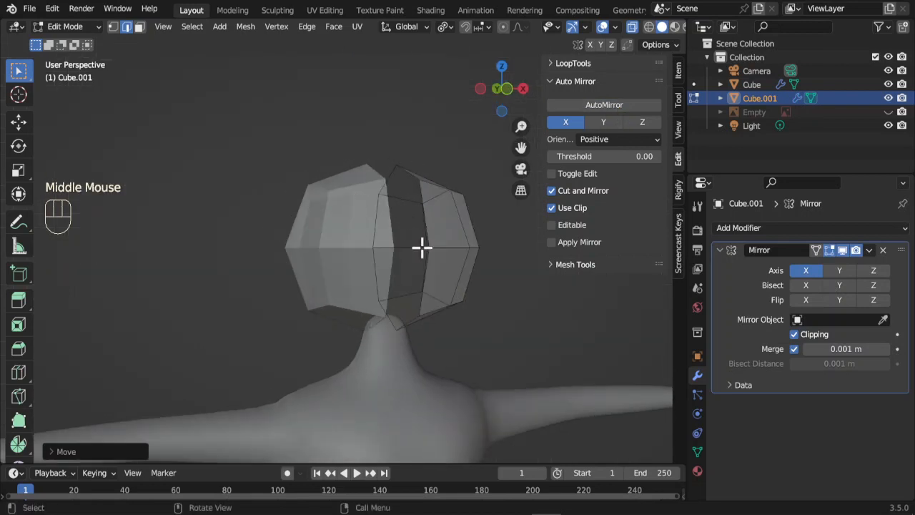
{"action": "left_click", "coordinate": [424, 213], "text": "alt"}
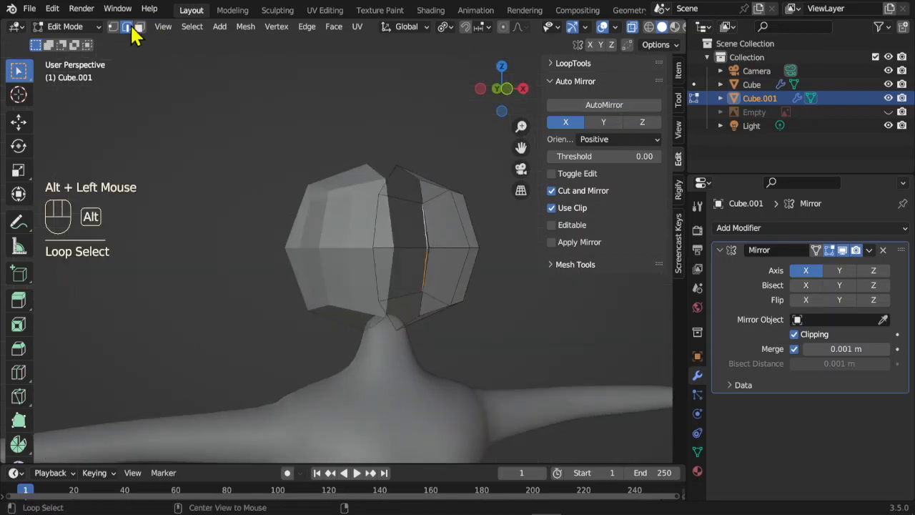
{"action": "left_click", "coordinate": [408, 173], "text": "alt+shift"}
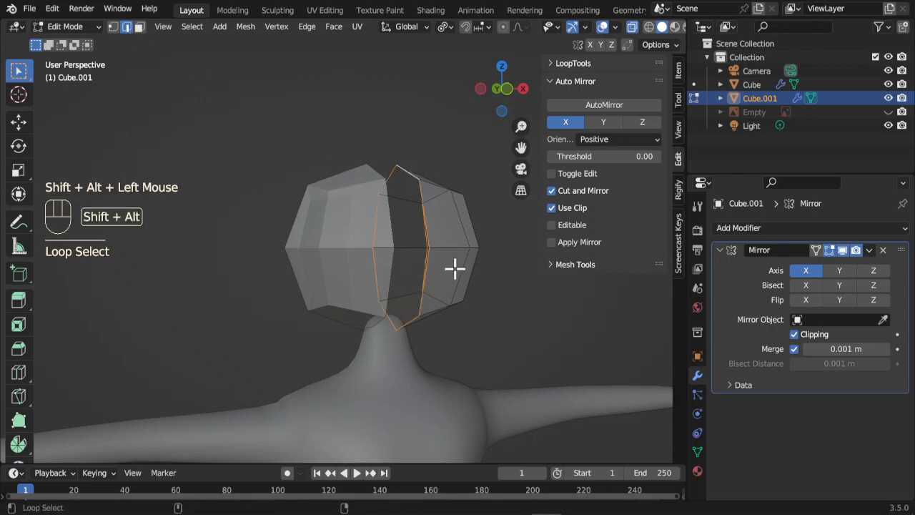
{"action": "middle_click_drag", "start_coordinate": [455, 268], "coordinate": [442, 284]}
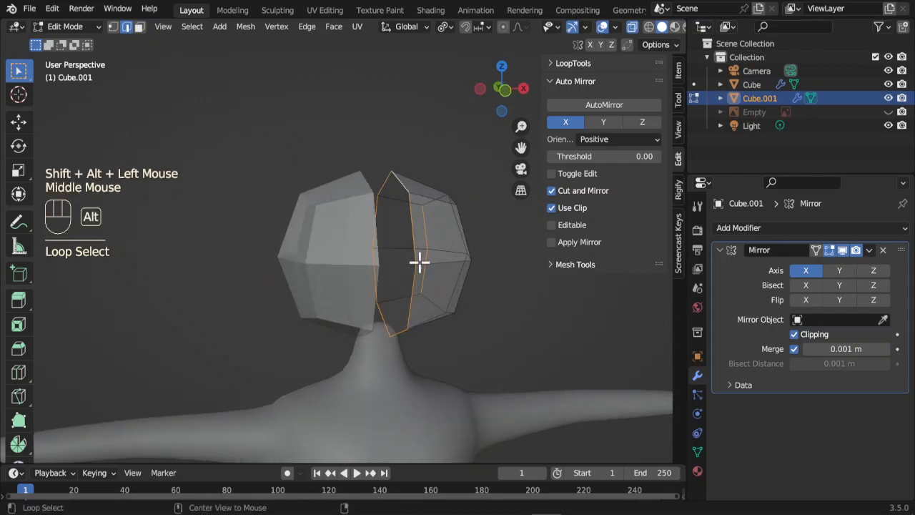
{"action": "left_click", "coordinate": [412, 222], "text": "alt+shift"}
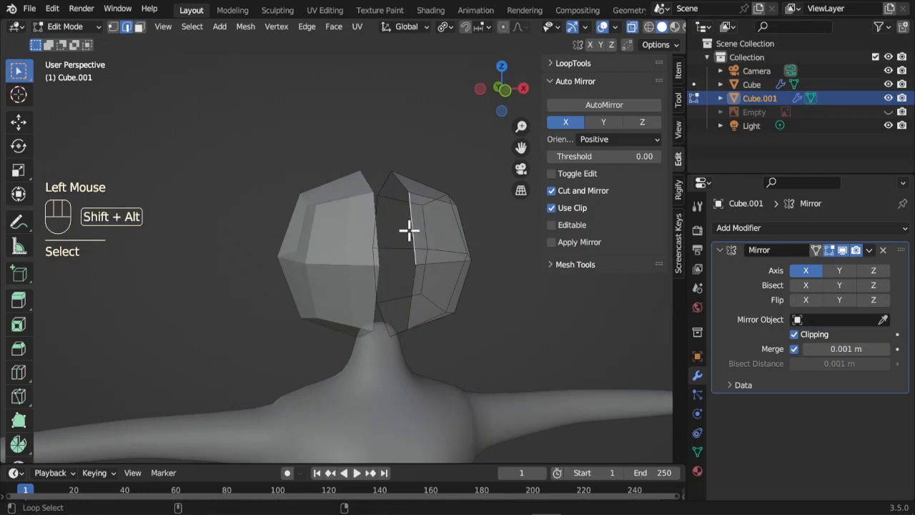
{"action": "left_click", "coordinate": [410, 228], "text": "alt+shift"}
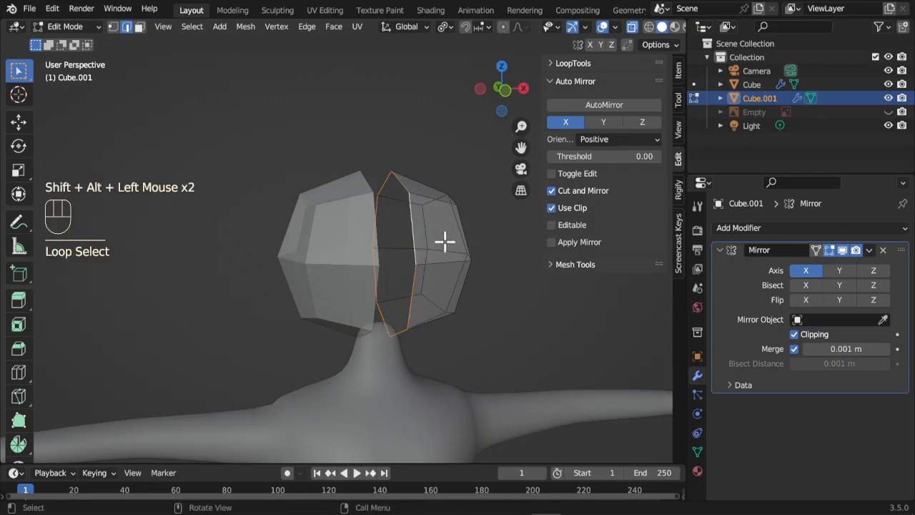
{"action": "key", "text": "KP_3"}
{"action": "key", "text": "KP_1"}
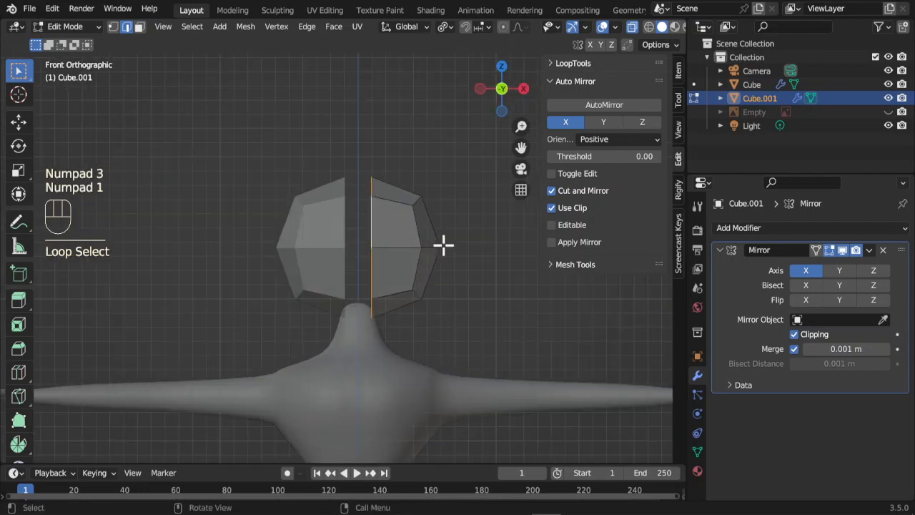
{"action": "key", "text": "e"}
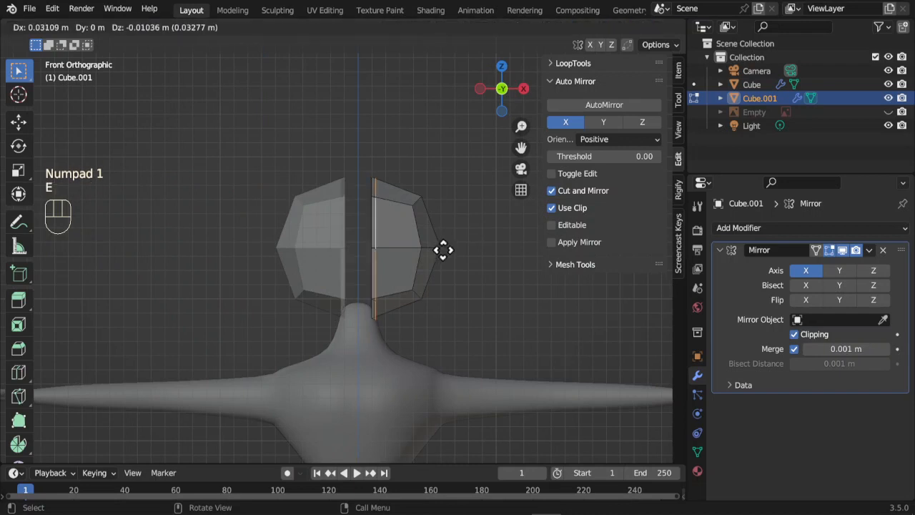
{"action": "key", "text": "x"}
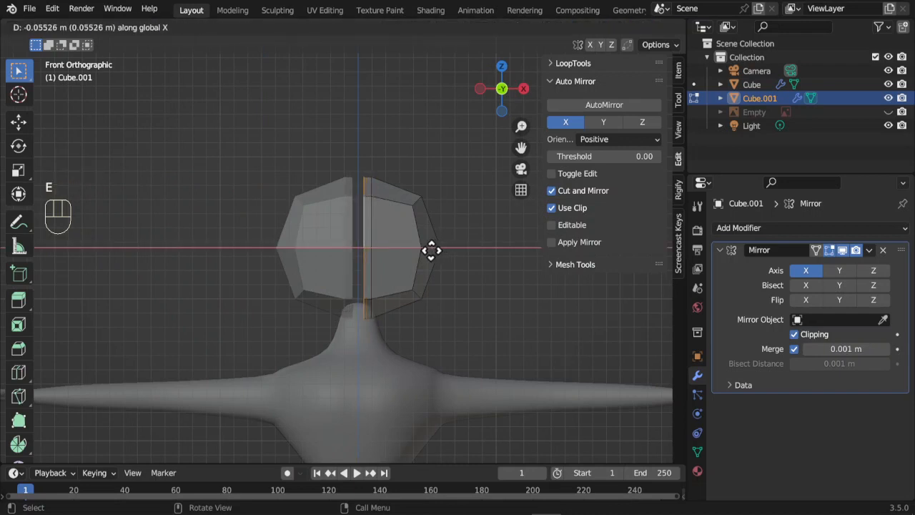
{"action": "left_click", "coordinate": [421, 249]}
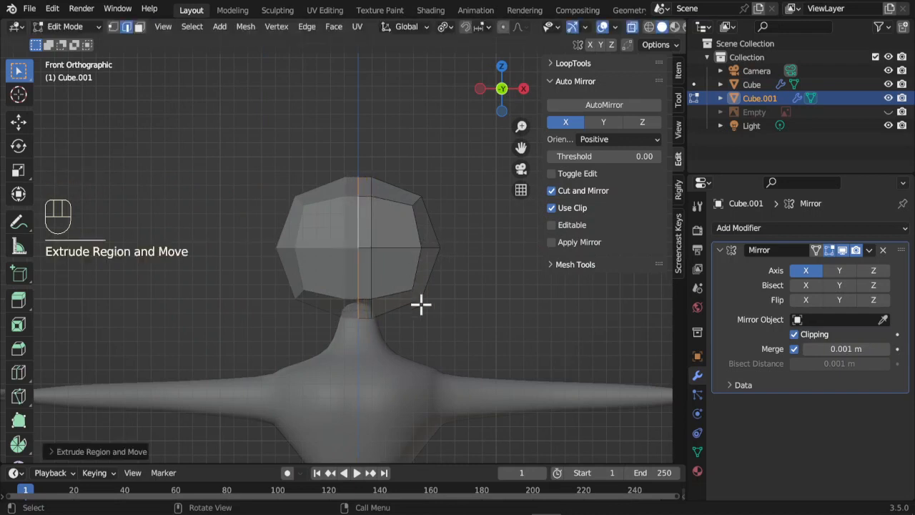
{"action": "middle_click_drag", "start_coordinate": [420, 305], "coordinate": [380, 323]}
{"action": "key", "text": "Tab"}
{"action": "key", "text": "Tab"}
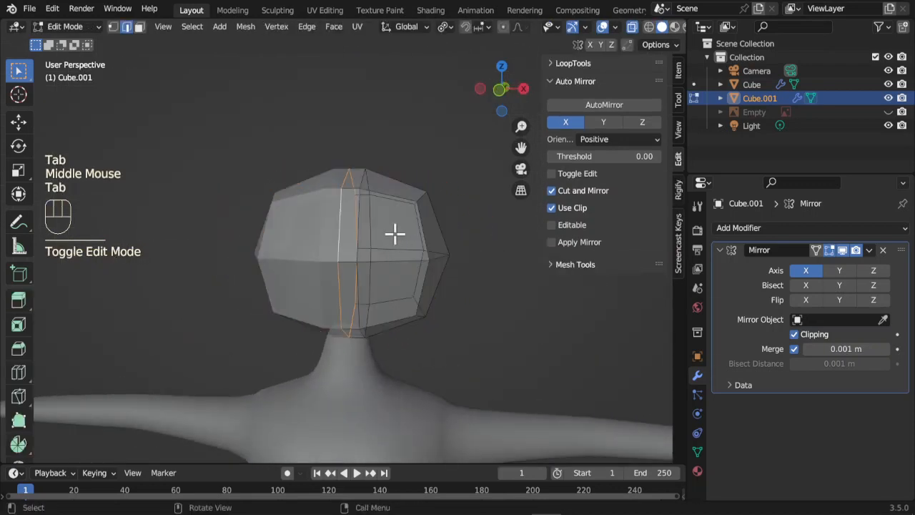
- Switch to face selection and turn off X-ray display
{"action": "left_click", "coordinate": [140, 28]}
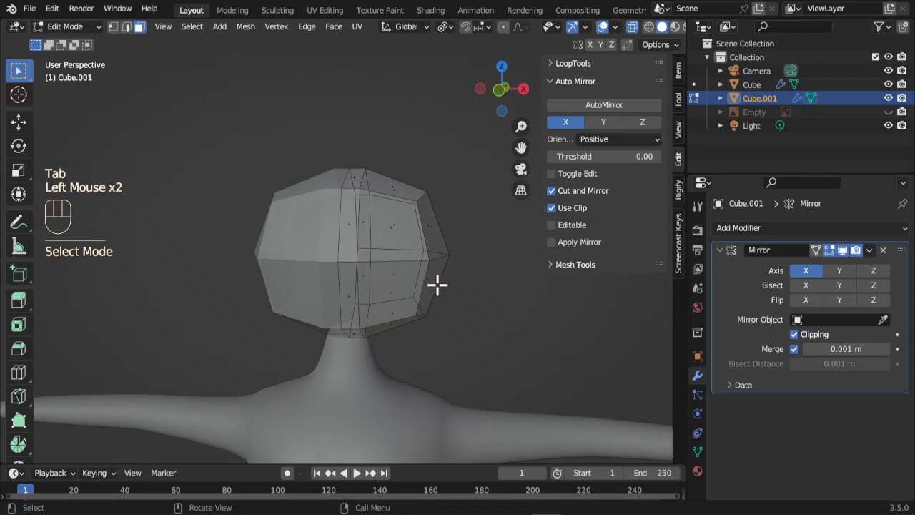
{"action": "middle_click_drag", "start_coordinate": [438, 285], "coordinate": [415, 308]}
{"action": "left_click", "coordinate": [344, 282]}
{"action": "left_click", "coordinate": [384, 231], "text": "shift"}
{"action": "middle_click_drag", "start_coordinate": [384, 231], "coordinate": [356, 243]}
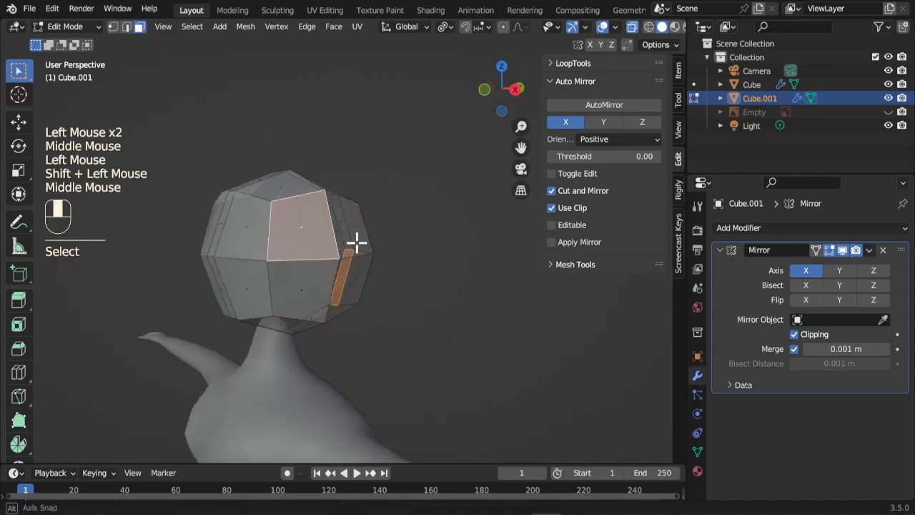
{"action": "left_click", "coordinate": [633, 28]}
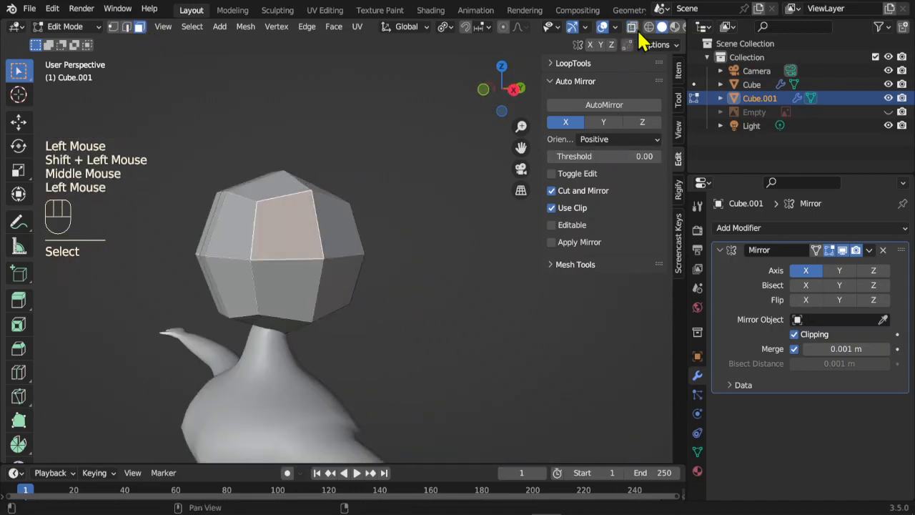
- Move the four side faces of the head inward about 0.16 m in front view to narrow the head
{"action": "left_click", "coordinate": [319, 217]}
{"action": "left_click", "coordinate": [293, 239], "text": "shift"}
{"action": "left_click", "coordinate": [308, 282], "text": "shift"}
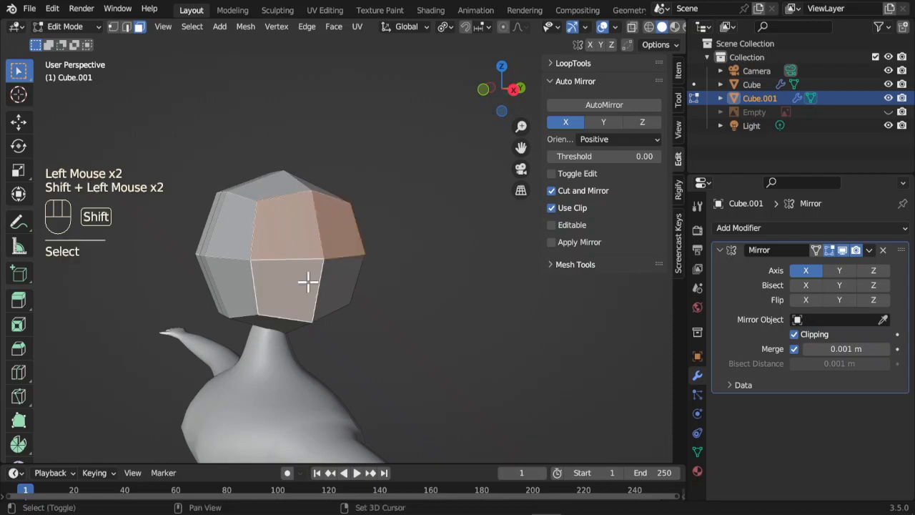
{"action": "left_click", "coordinate": [338, 280], "text": "shift"}
{"action": "key", "text": "KP_1"}
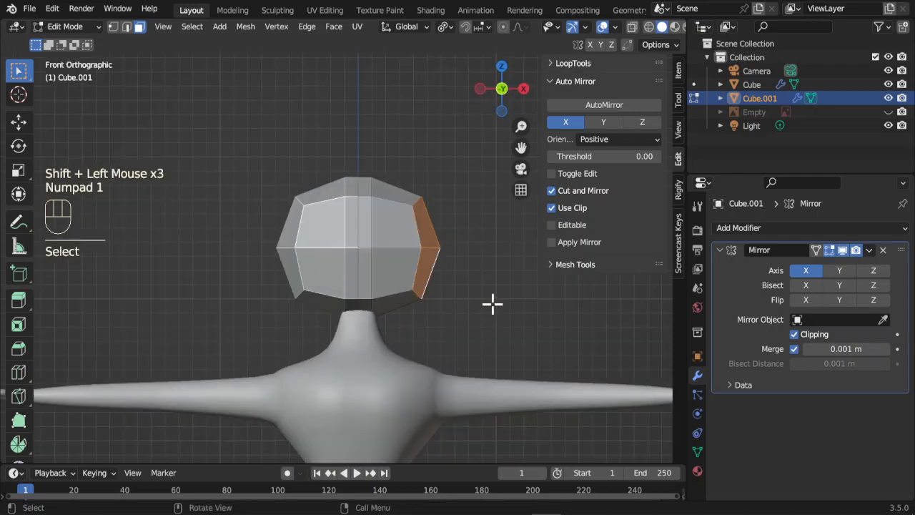
{"action": "key", "text": "g"}
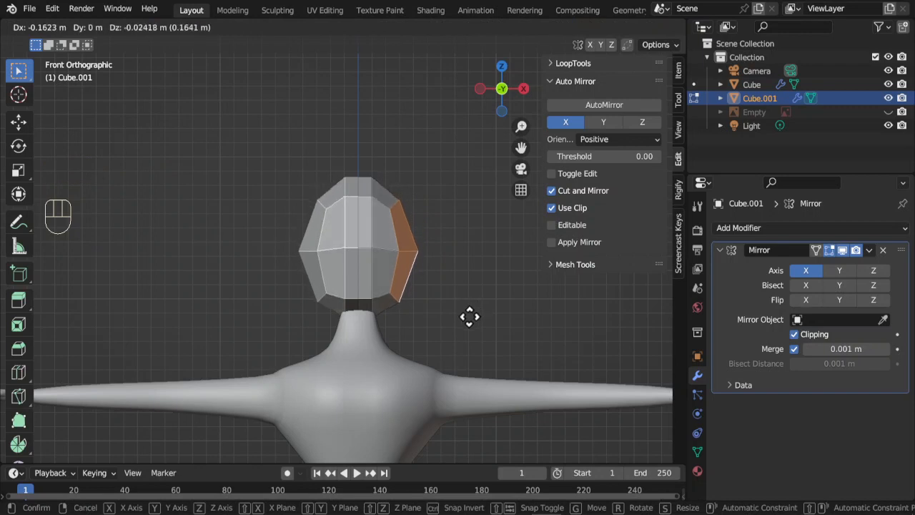
{"action": "left_click", "coordinate": [469, 318]}
- Raise the upper front face on the side of the head slightly in front view
{"action": "left_click", "coordinate": [419, 236]}
{"action": "key", "text": "g"}
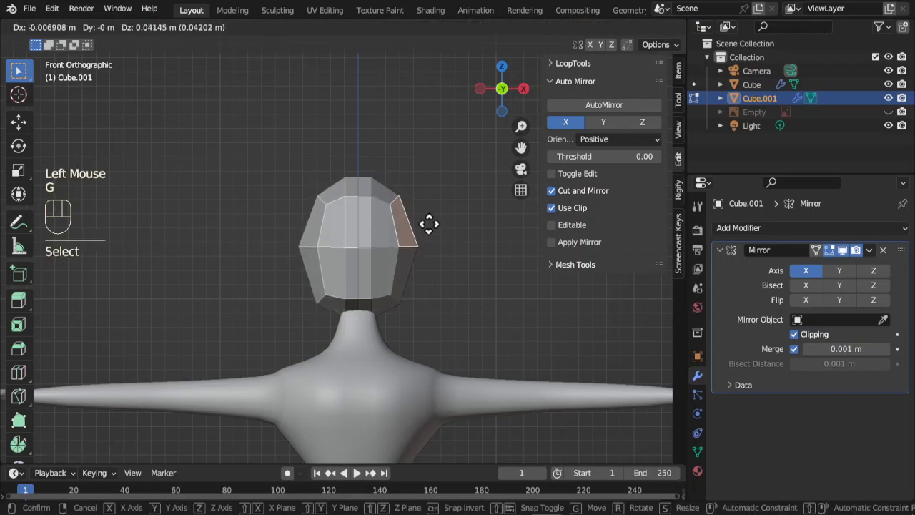
{"action": "left_click", "coordinate": [431, 218]}
- Extrude the upper front face beside the centre strip and scale it inward to form an eye-area inset
{"action": "middle_click_drag", "start_coordinate": [458, 298], "coordinate": [324, 229]}
{"action": "left_click", "coordinate": [348, 231]}
{"action": "scroll", "coordinate": [376, 258], "scroll_direction": "up", "scroll_amount": 3}
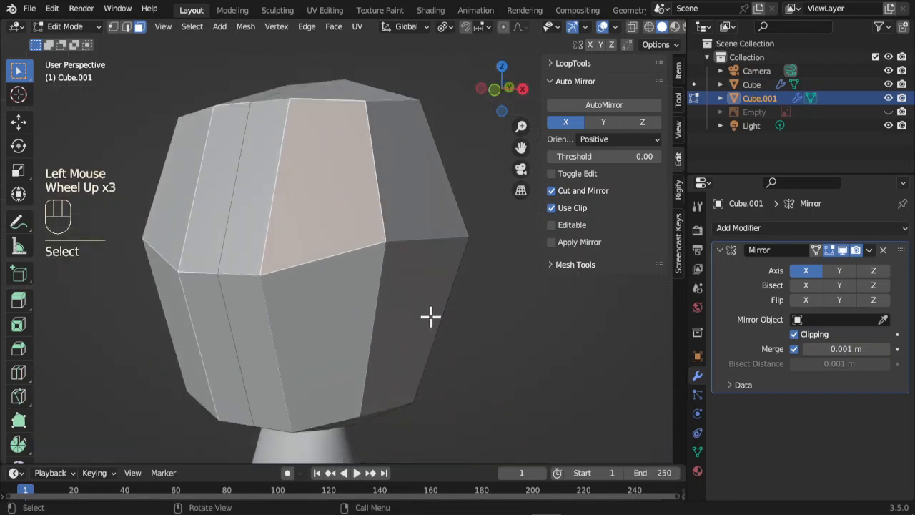
{"action": "key", "text": "e"}
{"action": "key", "text": "s"}
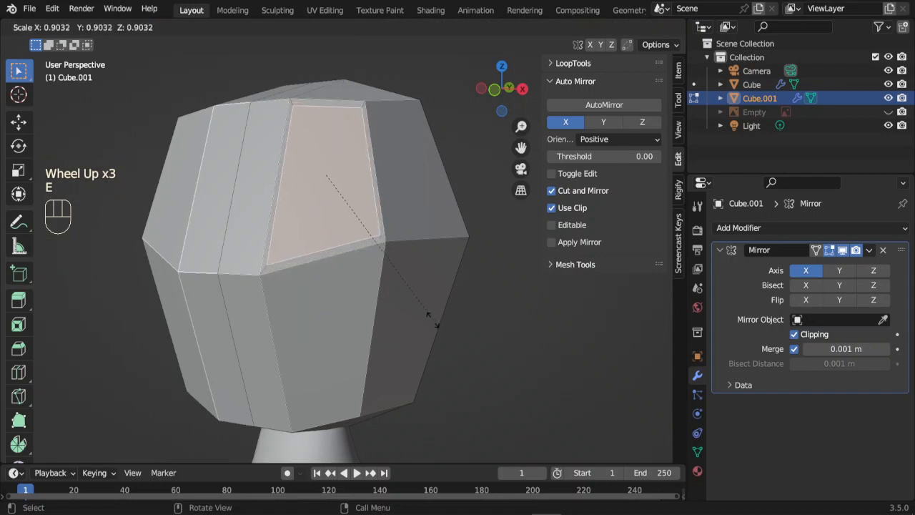
{"action": "left_click", "coordinate": [402, 305]}
- Extrude the two lower front faces together and scale them to about half size to form the mouth area
{"action": "left_click_drag", "start_coordinate": [214, 340], "coordinate": [310, 351]}
{"action": "scroll", "coordinate": [318, 362], "scroll_direction": "down", "scroll_amount": 2}
{"action": "middle_click_drag", "start_coordinate": [318, 361], "coordinate": [499, 368]}
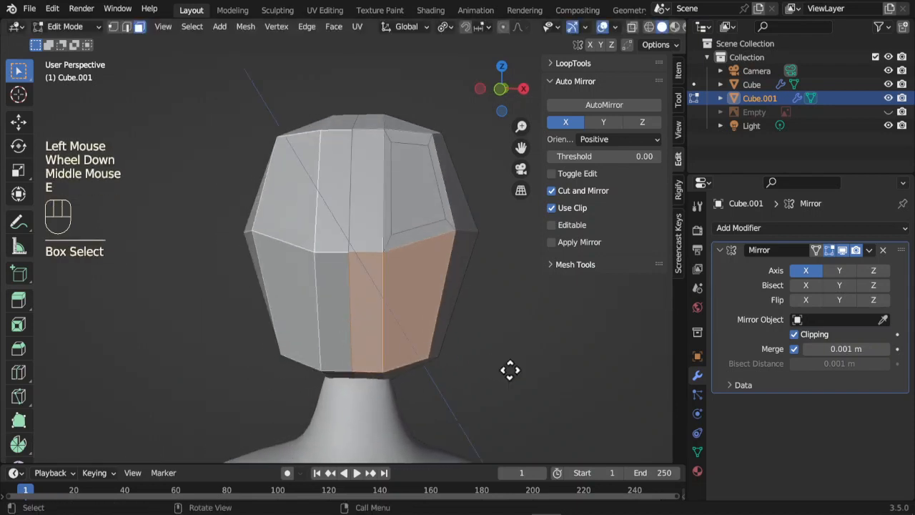
{"action": "key", "text": "e"}
{"action": "key", "text": "s"}
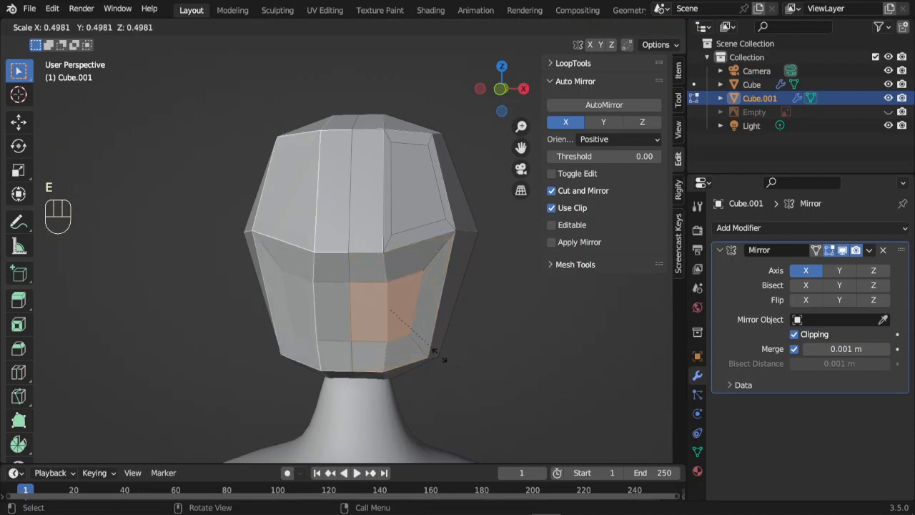
{"action": "left_click", "coordinate": [427, 350]}
- Move the inset mouth faces forward about 0.06 m and slightly down in side view
{"action": "key", "text": "KP_3"}
{"action": "middle_click_drag", "start_coordinate": [420, 350], "coordinate": [410, 317], "text": "shift"}
{"action": "scroll", "coordinate": [411, 317], "scroll_direction": "up", "scroll_amount": 2}
{"action": "key", "text": "g"}
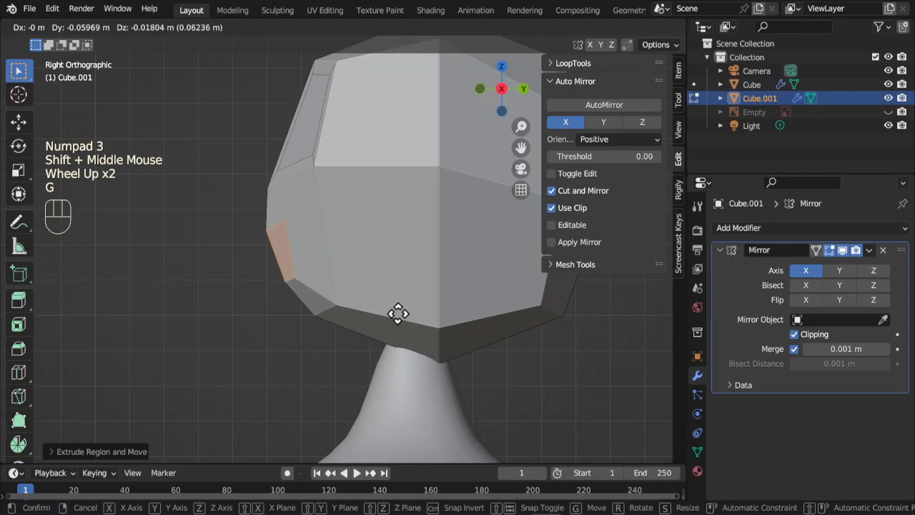
{"action": "left_click", "coordinate": [396, 314]}
- In vertex selection and front view, raise the centre and adjacent vertices on the mouth area's upper edge
{"action": "key", "text": "KP_1"}
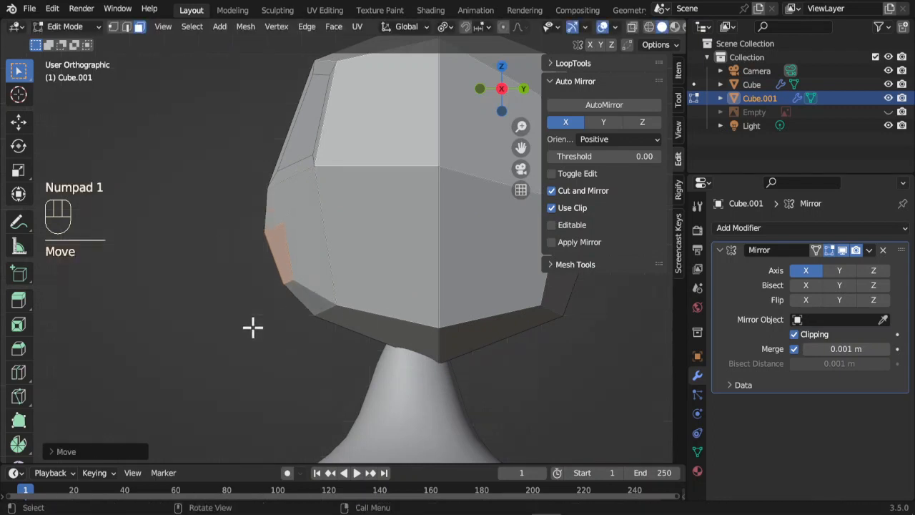
{"action": "left_click", "coordinate": [122, 29]}
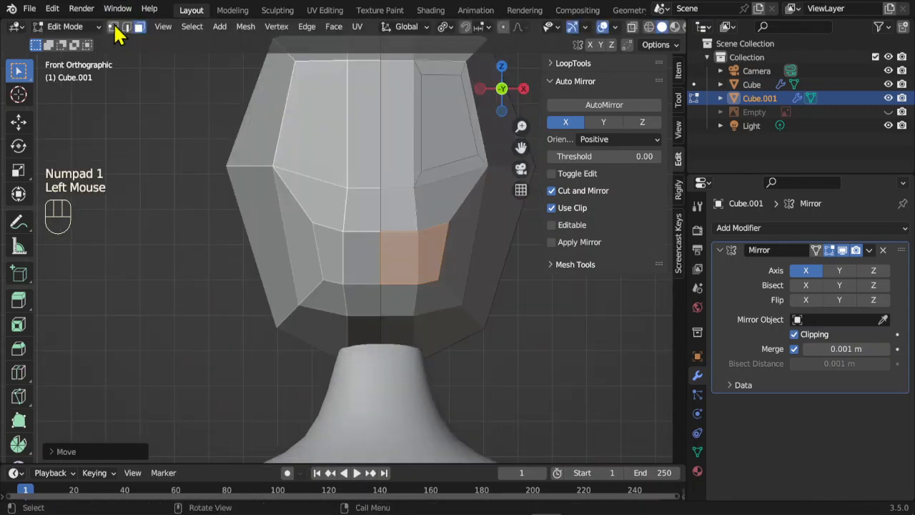
{"action": "left_click", "coordinate": [114, 28]}
{"action": "left_click", "coordinate": [382, 232]}
{"action": "key", "text": "g"}
{"action": "left_click", "coordinate": [421, 252]}
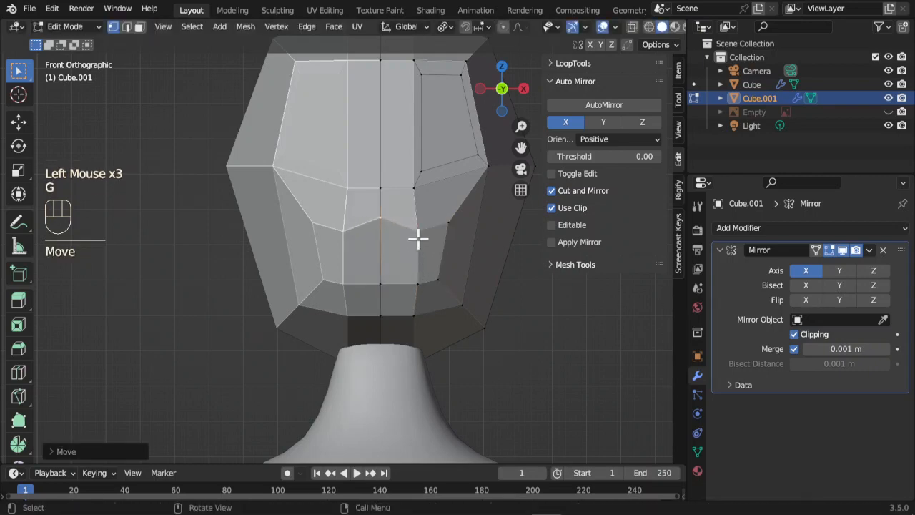
{"action": "left_click", "coordinate": [418, 234]}
{"action": "key", "text": "g"}
{"action": "left_click", "coordinate": [434, 246]}
{"action": "key", "text": "g"}
{"action": "left_click", "coordinate": [442, 244]}
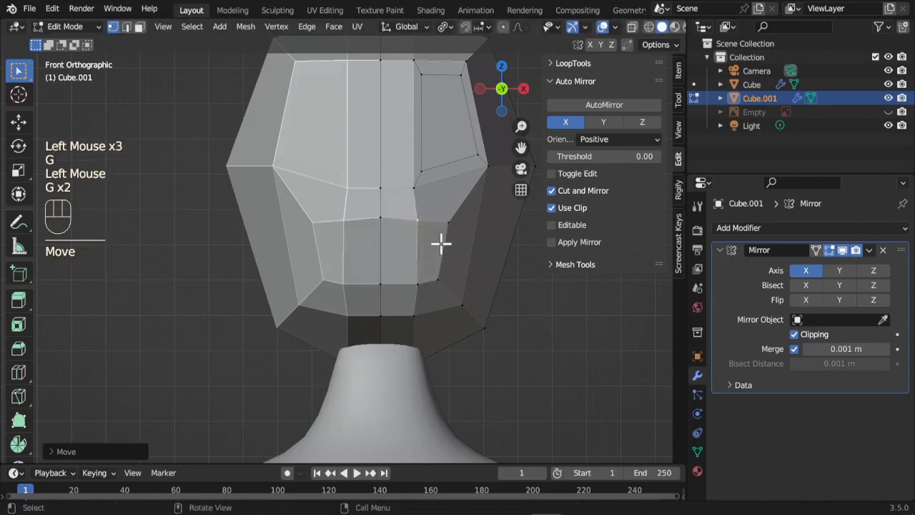
- Lower the mouth area's upper outer corner vertex and ease the two inner upper-edge vertices down into a gentle arch
{"action": "left_click", "coordinate": [451, 225]}
{"action": "key", "text": "g"}
{"action": "left_click", "coordinate": [453, 255]}
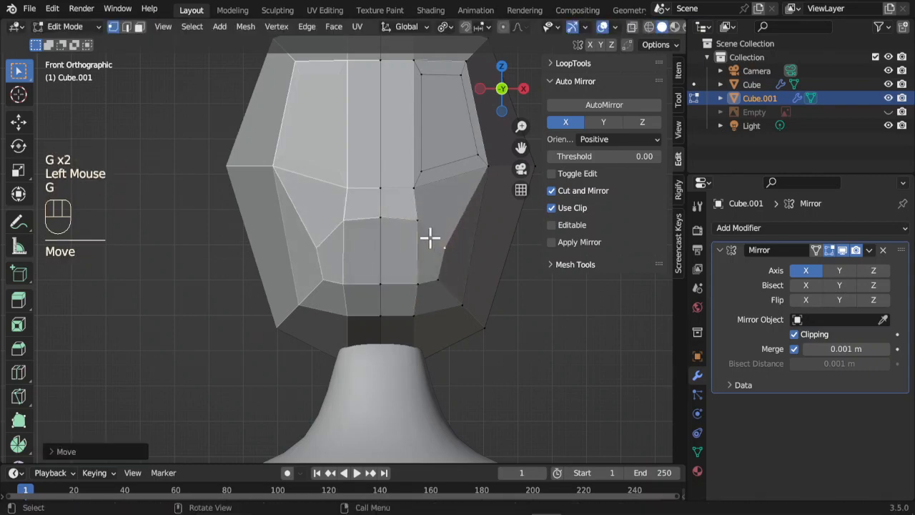
{"action": "left_click", "coordinate": [420, 230]}
{"action": "key", "text": "g"}
{"action": "left_click", "coordinate": [410, 241]}
{"action": "left_click", "coordinate": [394, 243]}
{"action": "key", "text": "g"}
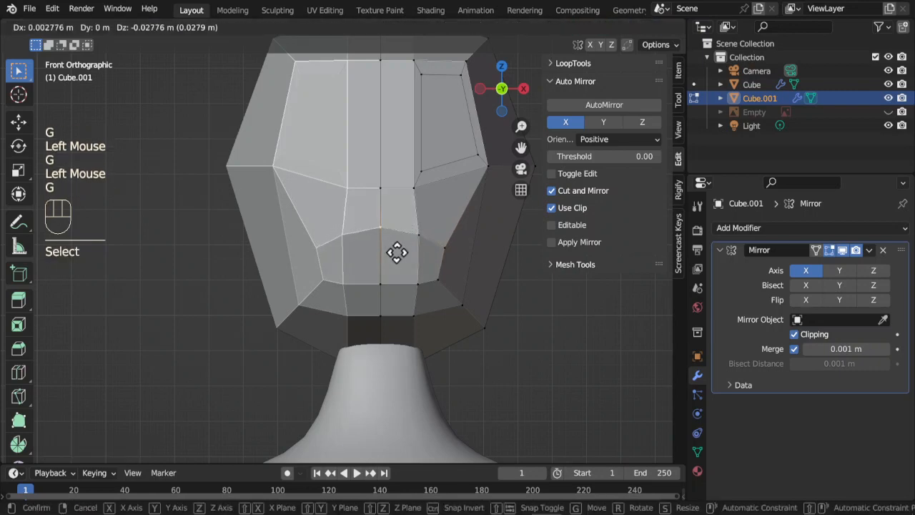
{"action": "left_click", "coordinate": [375, 215]}
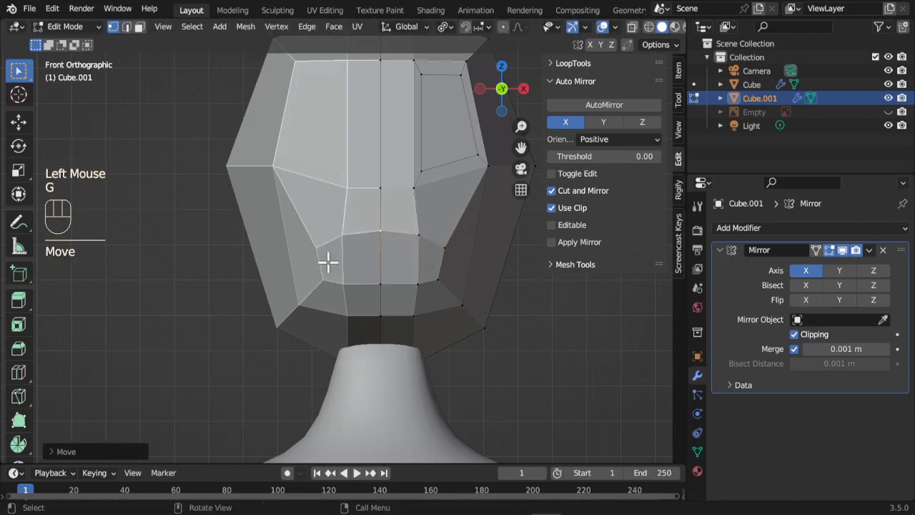
- Move the mouth area's lower outer corner vertex slightly up and outward
{"action": "left_click", "coordinate": [449, 283]}
{"action": "key", "text": "g"}
{"action": "left_click", "coordinate": [453, 272]}
- Lower the outer cheek vertex below the eye area slightly outward, and nudge the eye area's lower outer corner vertex down
{"action": "middle_click_drag", "start_coordinate": [456, 192], "coordinate": [382, 302], "text": "shift"}
{"action": "scroll", "coordinate": [415, 302], "scroll_direction": "up", "scroll_amount": 3}
{"action": "left_click", "coordinate": [443, 308]}
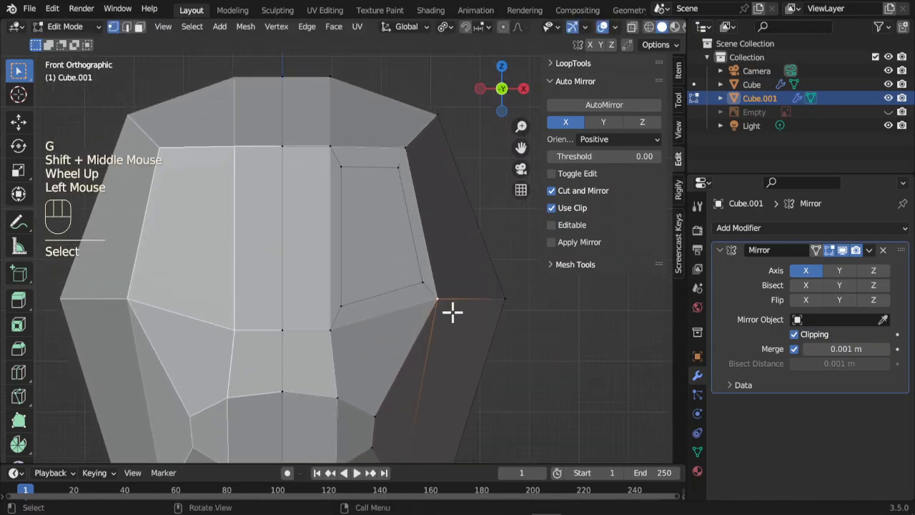
{"action": "key", "text": "g"}
{"action": "left_click", "coordinate": [460, 339]}
{"action": "left_click", "coordinate": [432, 288]}
{"action": "key", "text": "g"}
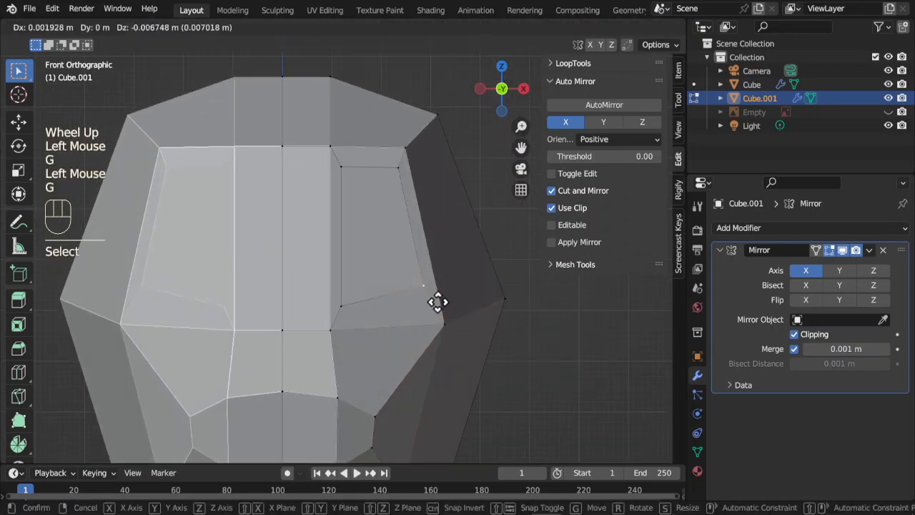
{"action": "left_click", "coordinate": [437, 306]}
- Lower the eye area's upper outer and upper inner vertices and raise its lower outer vertex to form a slanted eye shape
{"action": "left_click", "coordinate": [402, 181]}
{"action": "key", "text": "g"}
{"action": "left_click", "coordinate": [407, 205]}
{"action": "left_click", "coordinate": [420, 296]}
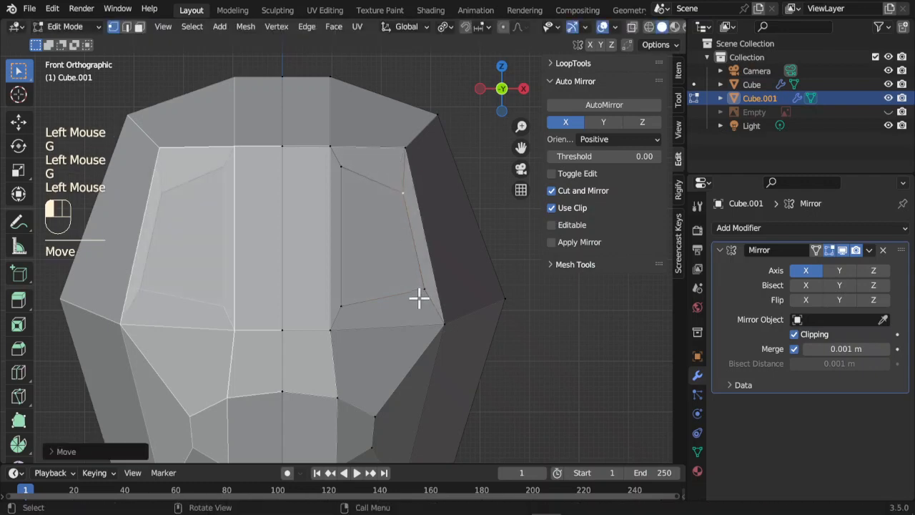
{"action": "key", "text": "g"}
{"action": "left_click", "coordinate": [413, 268]}
{"action": "left_click", "coordinate": [341, 165]}
{"action": "key", "text": "g"}
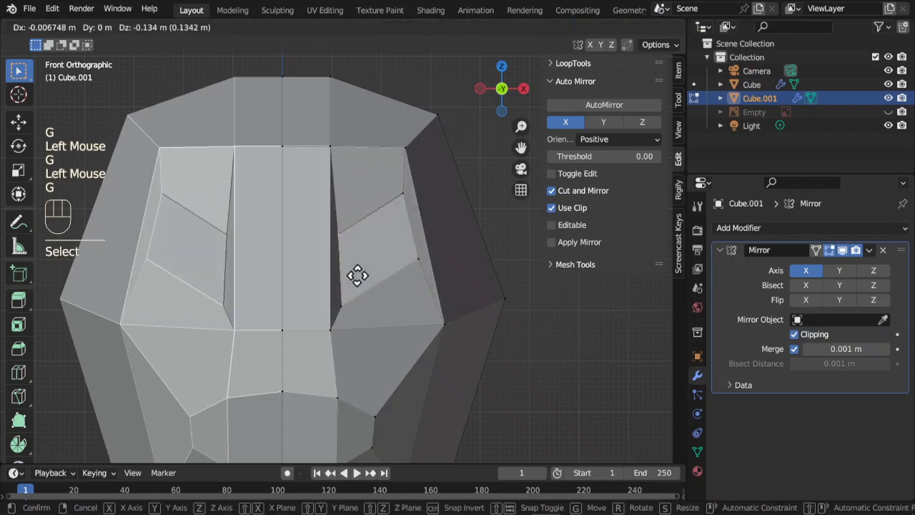
{"action": "left_click", "coordinate": [360, 274]}
- In side view, move the eye area's upper inner vertex forward and its upper outer vertex forward and down
{"action": "key", "text": "KP_3"}
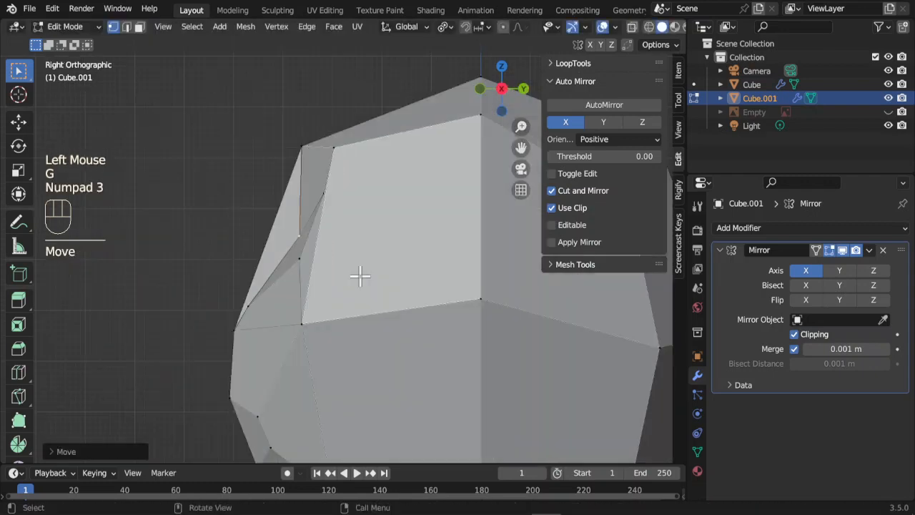
{"action": "key", "text": "g"}
{"action": "left_click", "coordinate": [356, 261]}
{"action": "left_click", "coordinate": [319, 198]}
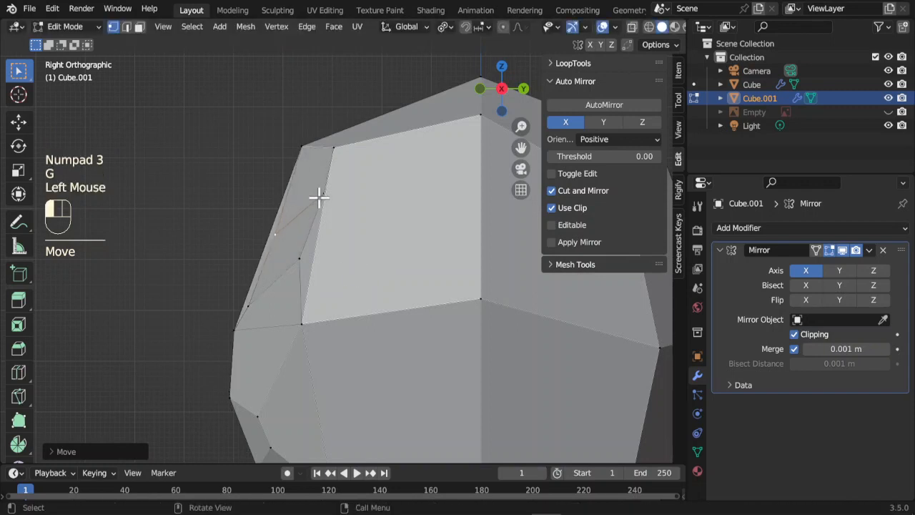
{"action": "key", "text": "g"}
{"action": "left_click", "coordinate": [314, 247]}
- Nudge the eye area's lower outer and lower inner vertices slightly forward in side view
{"action": "key", "text": "g"}
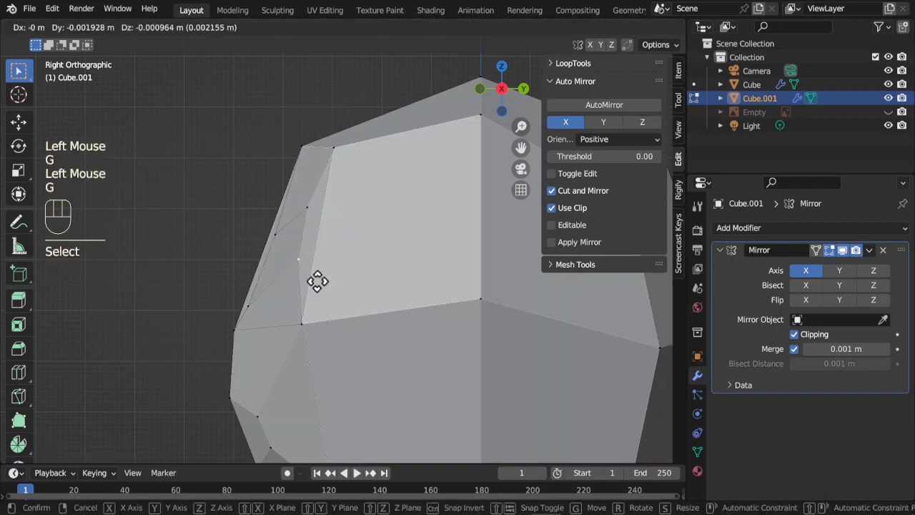
{"action": "left_click", "coordinate": [313, 284]}
{"action": "left_click", "coordinate": [248, 304]}
{"action": "key", "text": "g"}
{"action": "left_click", "coordinate": [265, 321]}
{"action": "left_click", "coordinate": [275, 236]}
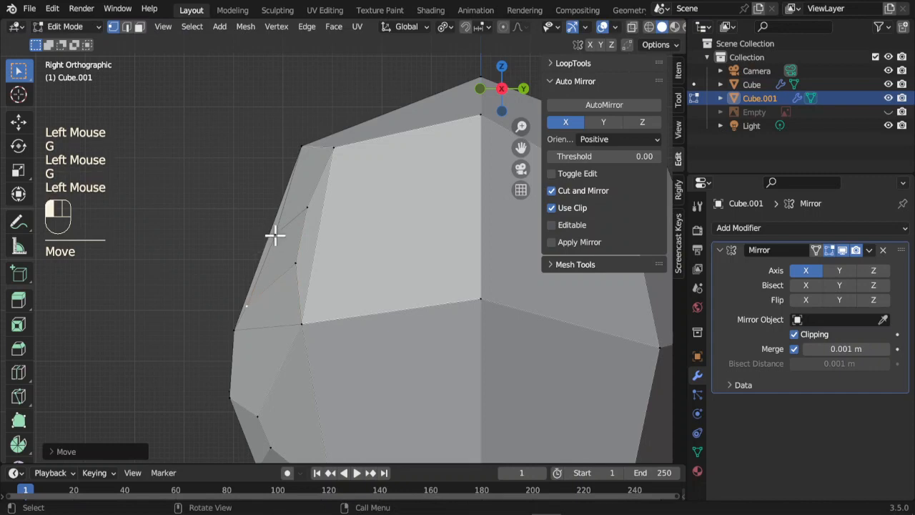
- Select the mouth area's lower edge vertices near the centre and move them forward and down in side view
{"action": "scroll", "coordinate": [235, 333], "scroll_direction": "down", "scroll_amount": 2}
{"action": "middle_click_drag", "start_coordinate": [243, 333], "coordinate": [286, 331]}
{"action": "left_click", "coordinate": [341, 350]}
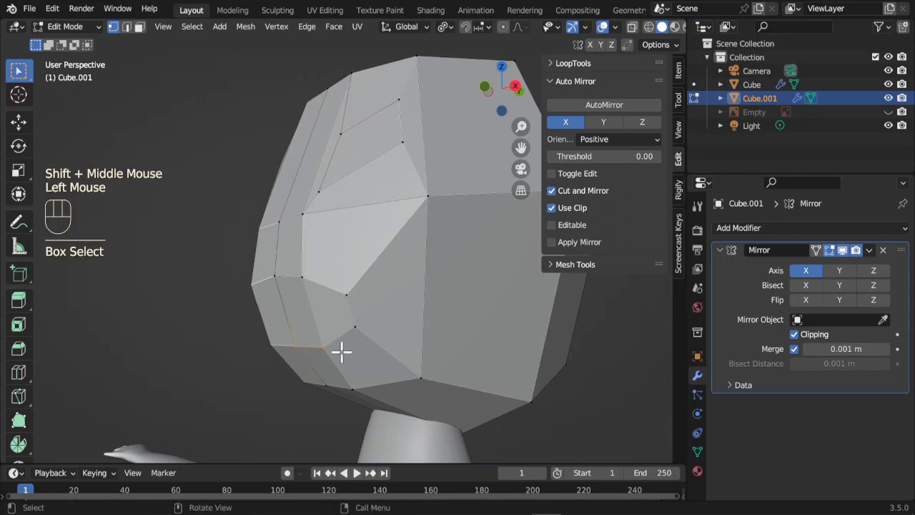
{"action": "key", "text": "KP_3"}
{"action": "key", "text": "g"}
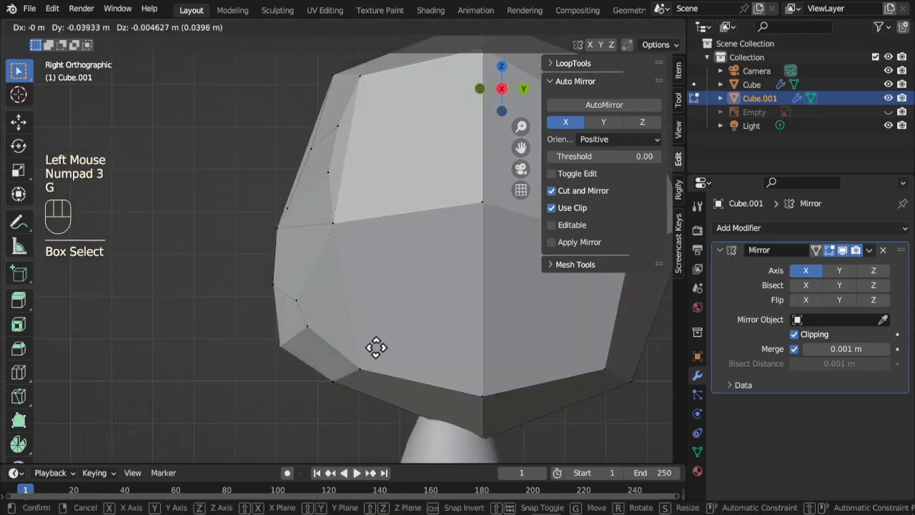
{"action": "left_click", "coordinate": [349, 386]}
- Return to Object Mode and add a Subdivision Surface modifier with viewport level 1 to the head
{"action": "scroll", "coordinate": [258, 372], "scroll_direction": "down", "scroll_amount": 3}
{"action": "middle_click_drag", "start_coordinate": [258, 372], "coordinate": [453, 370]}
{"action": "key", "text": "Tab"}
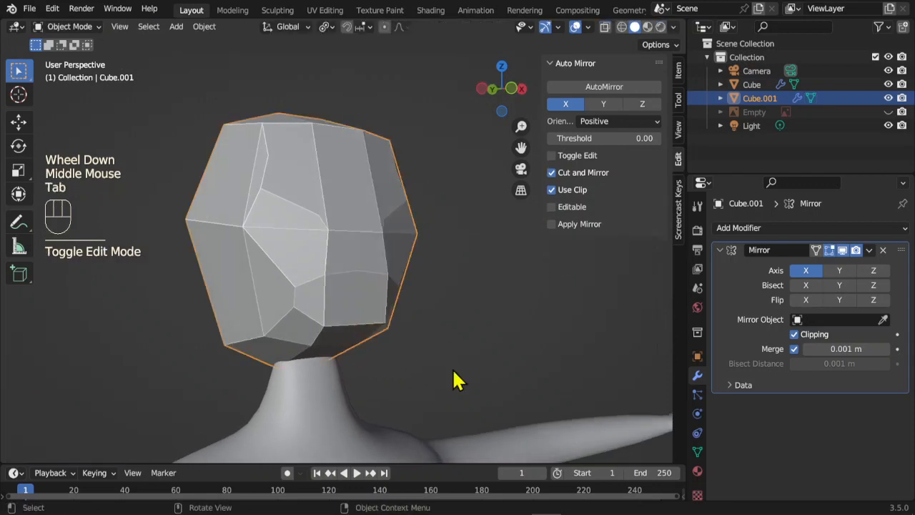
{"action": "left_click", "coordinate": [787, 228]}
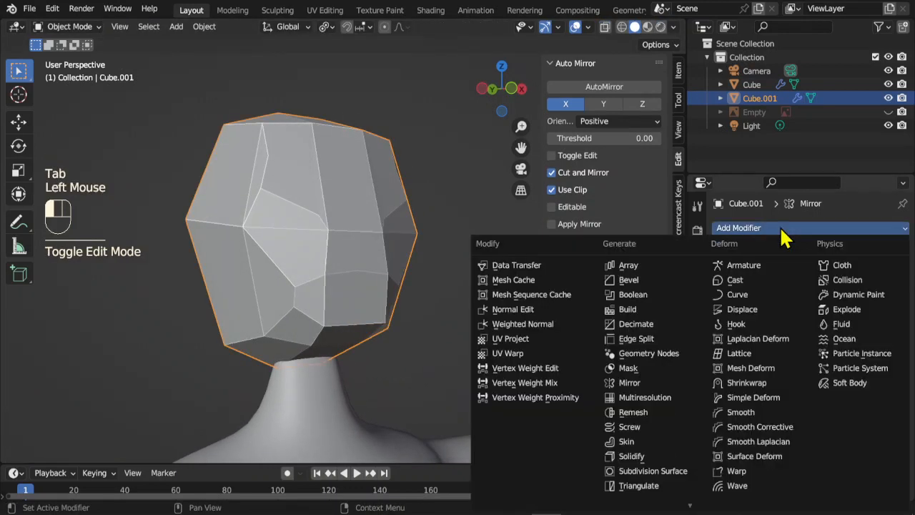
{"action": "left_click", "coordinate": [674, 475]}
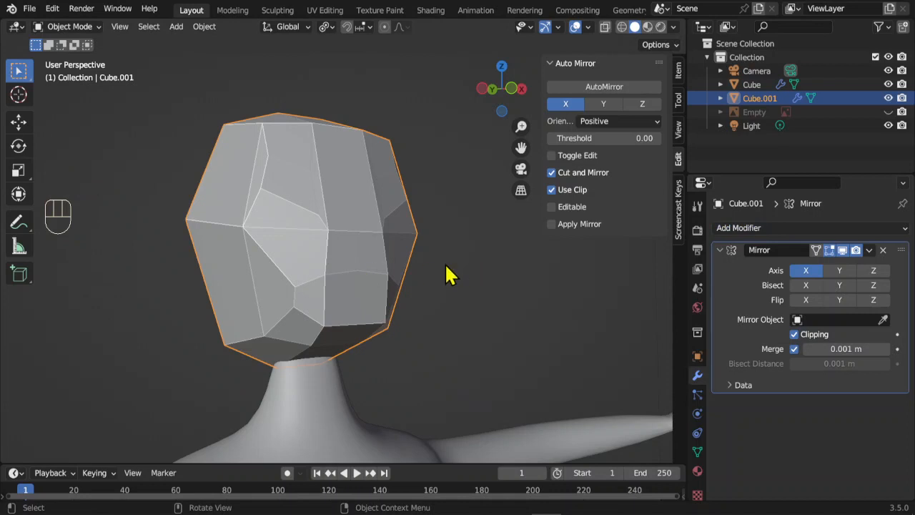
{"action": "key", "text": "ctrl+1"}
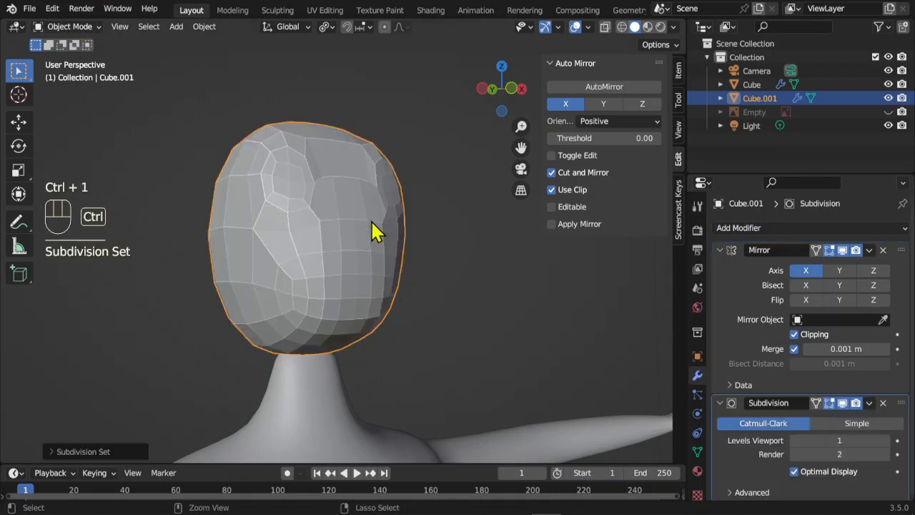
{"action": "middle_click_drag", "start_coordinate": [374, 231], "coordinate": [445, 335]}
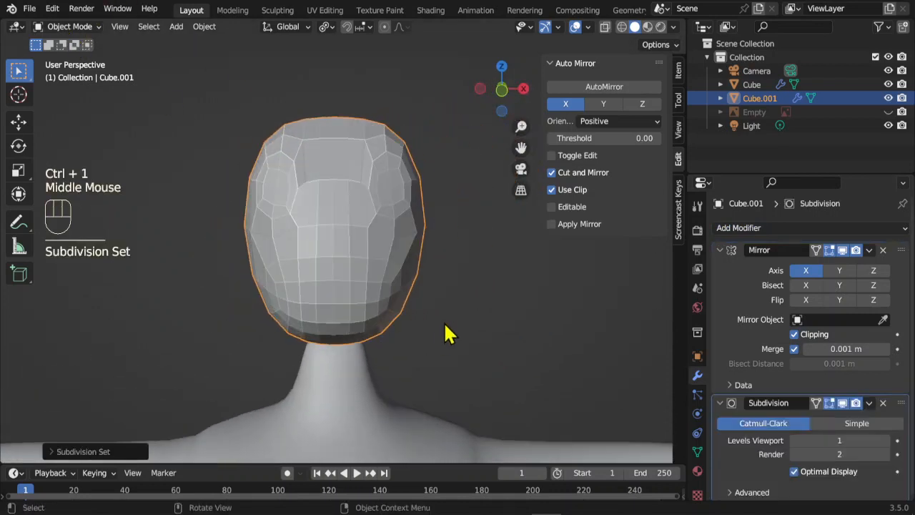
- Turn the viewport's Cavity shading off and back on
{"action": "left_click", "coordinate": [675, 27]}
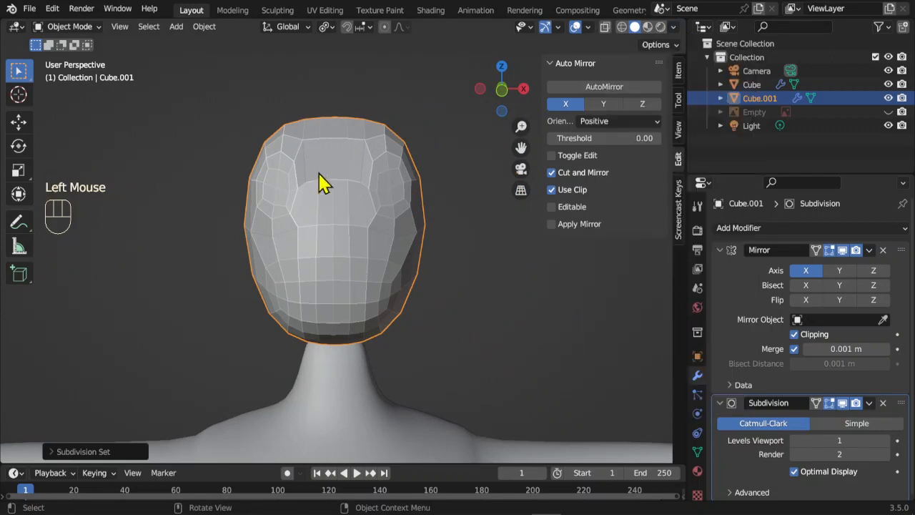
{"action": "mouse_move", "coordinate": [379, 271]}
{"action": "middle_mouse_down"}
{"action": "mouse_move", "coordinate": [384, 276]}
{"action": "mouse_move", "coordinate": [321, 293]}
{"action": "mouse_move", "coordinate": [364, 268]}
{"action": "middle_mouse_up"}
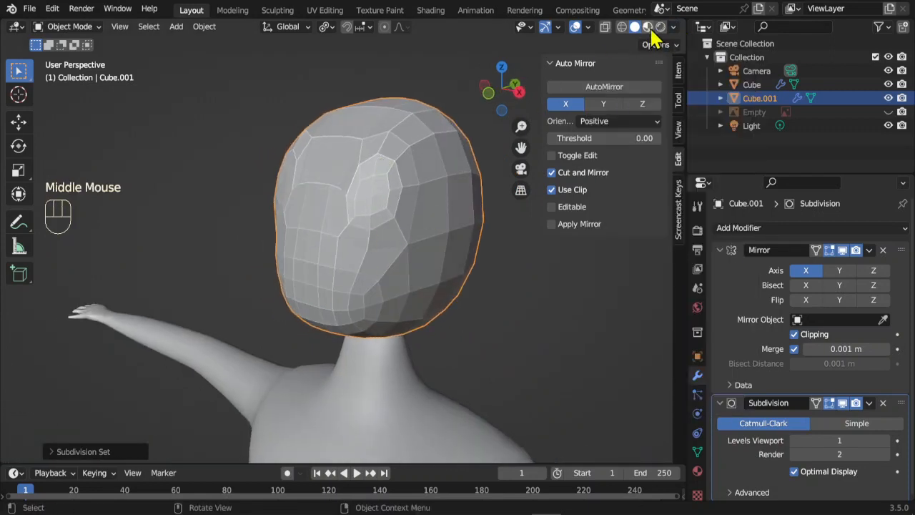
{"action": "left_click", "coordinate": [674, 28]}
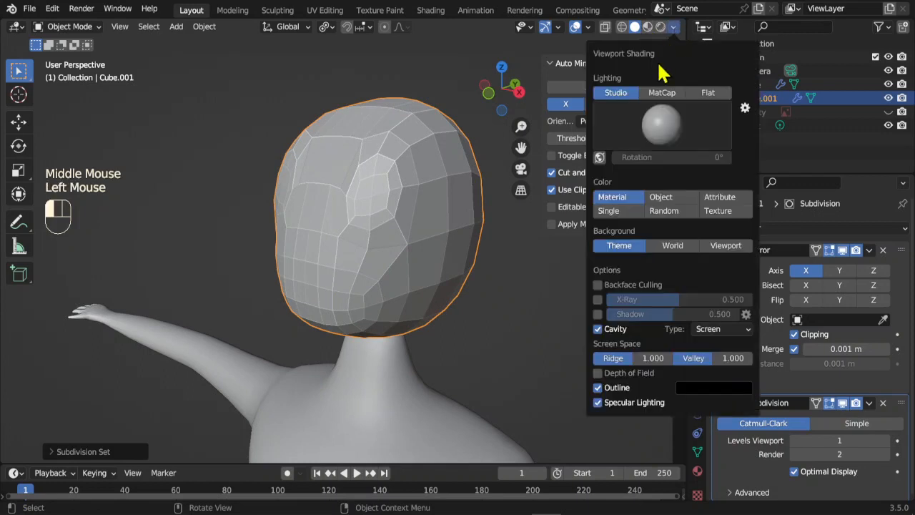
{"action": "left_click", "coordinate": [598, 329]}
{"action": "left_click", "coordinate": [600, 329]}
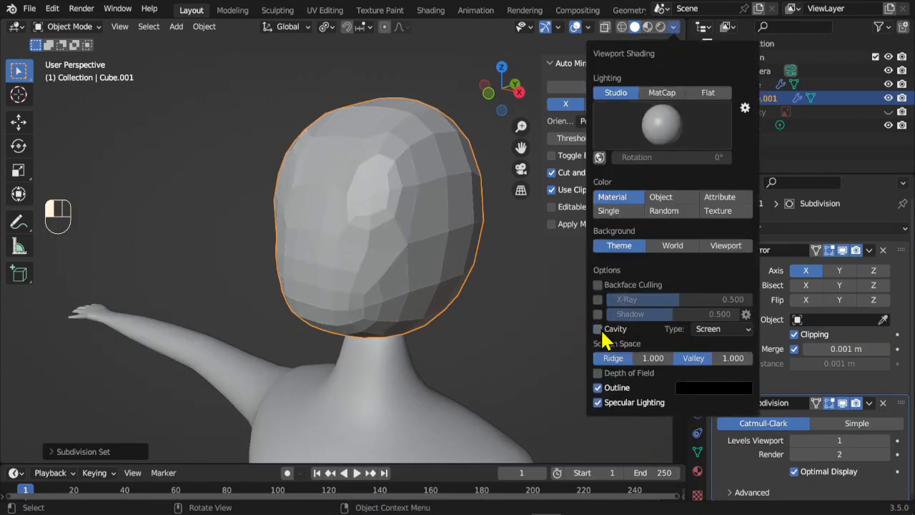
{"action": "left_click", "coordinate": [600, 329]}
{"action": "mouse_move", "coordinate": [364, 306]}
{"action": "middle_mouse_down"}
{"action": "mouse_move", "coordinate": [419, 302]}
{"action": "mouse_move", "coordinate": [378, 259]}
{"action": "middle_mouse_up"}
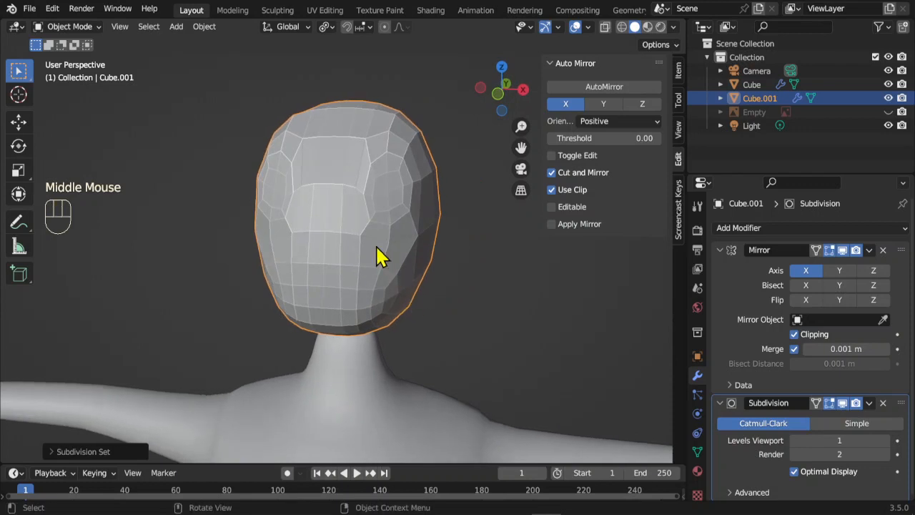
- Shade the head smooth and disable Cavity in the viewport shading options
{"action": "right_click", "coordinate": [373, 211]}
{"action": "left_click", "coordinate": [313, 209]}
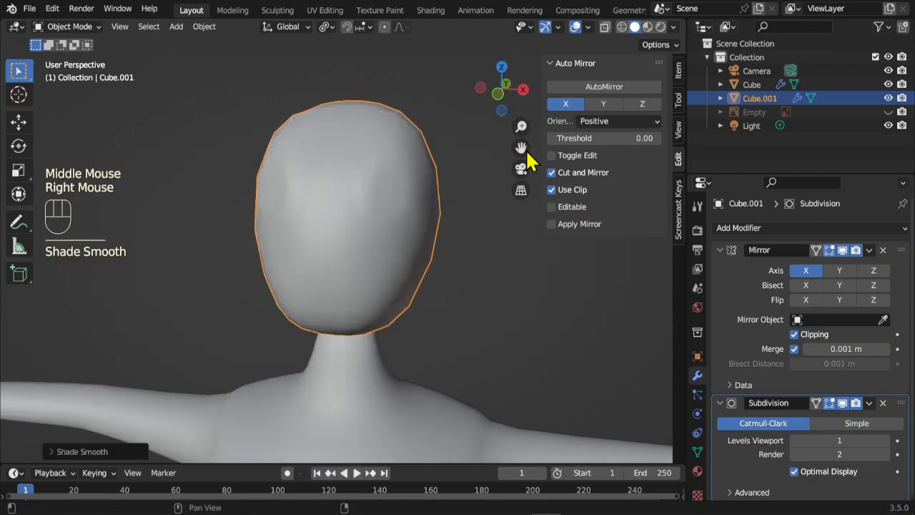
{"action": "middle_click_drag", "start_coordinate": [523, 164], "coordinate": [415, 243]}
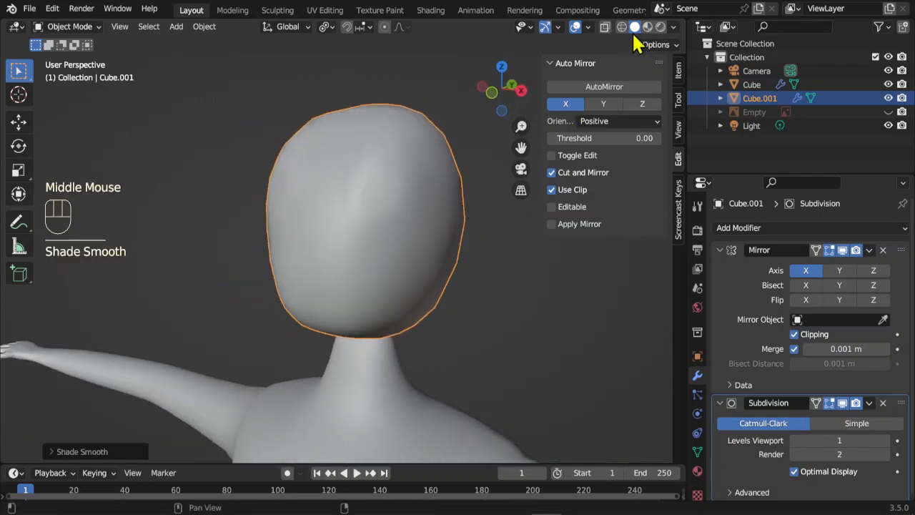
{"action": "left_click", "coordinate": [673, 26]}
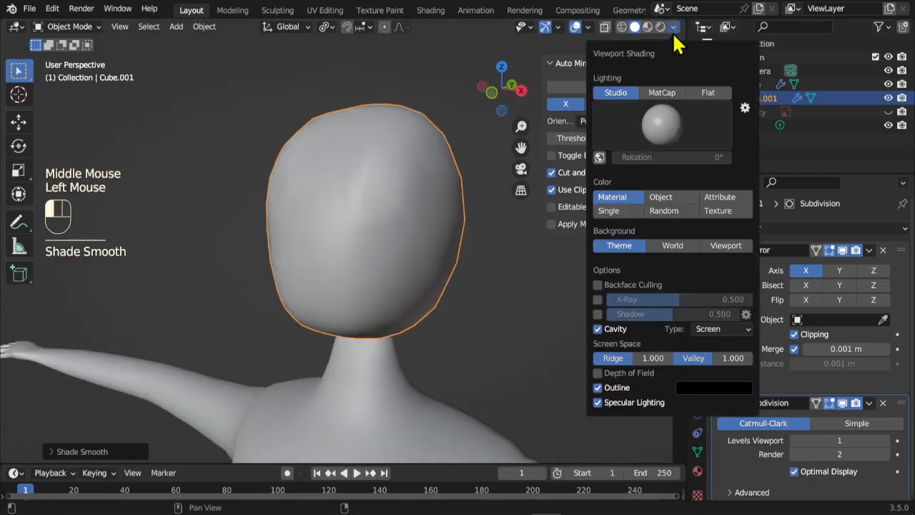
{"action": "left_click", "coordinate": [598, 330]}
{"action": "mouse_move", "coordinate": [545, 352]}
{"action": "middle_mouse_down"}
{"action": "mouse_move", "coordinate": [367, 334]}
{"action": "mouse_move", "coordinate": [434, 328]}
{"action": "mouse_move", "coordinate": [367, 334]}
{"action": "middle_mouse_up"}
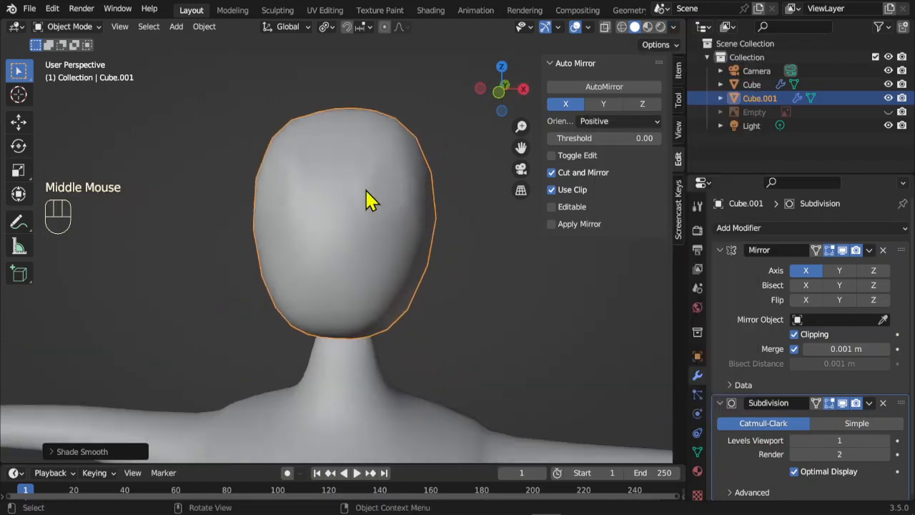
- In Edit Mode, collapse the Mirror modifier's settings and enable On Cage display for the Subdivision modifier
{"action": "key", "text": "Tab"}
{"action": "scroll", "coordinate": [466, 267], "scroll_direction": "up", "scroll_amount": 1}
{"action": "middle_click_drag", "start_coordinate": [465, 267], "coordinate": [439, 286]}
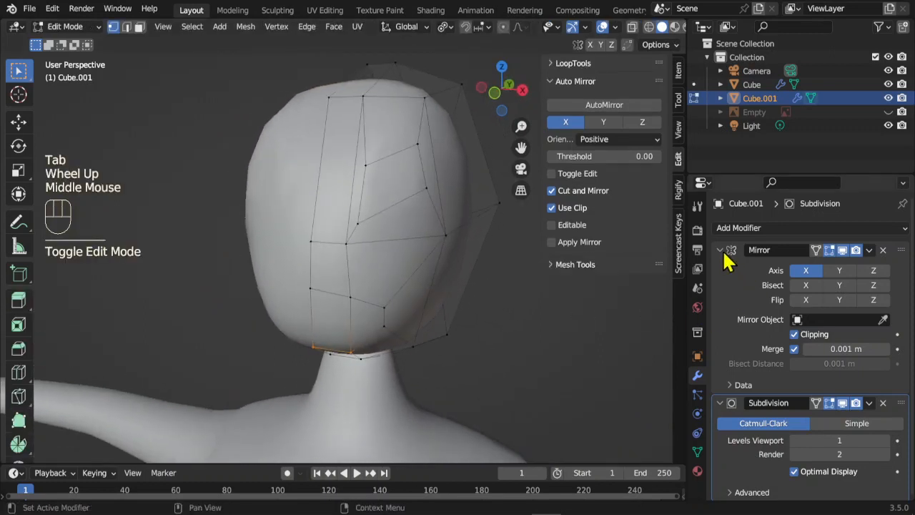
{"action": "left_click", "coordinate": [722, 250]}
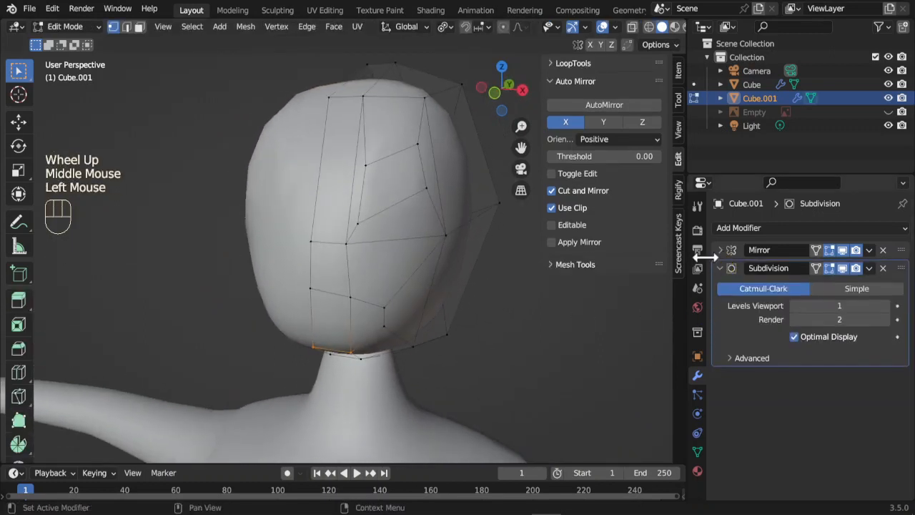
{"action": "left_click", "coordinate": [817, 268]}
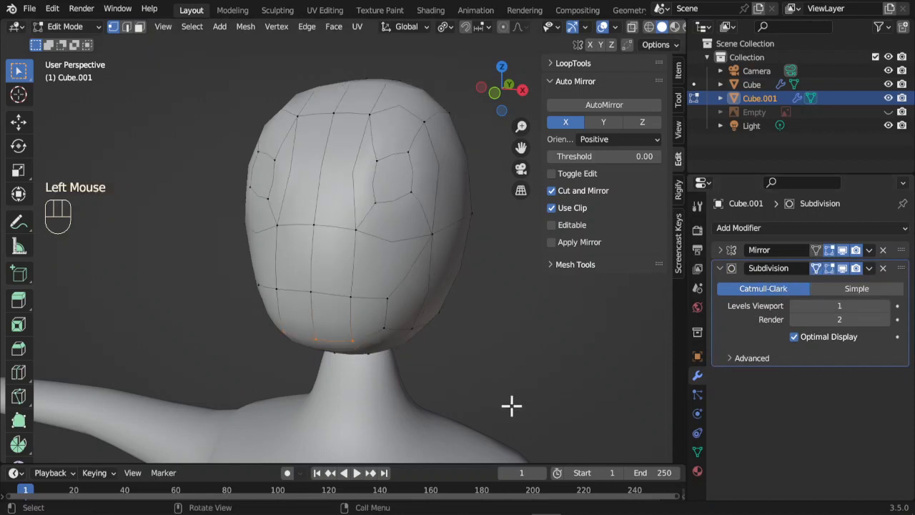
{"action": "middle_click_drag", "start_coordinate": [512, 406], "coordinate": [489, 348]}
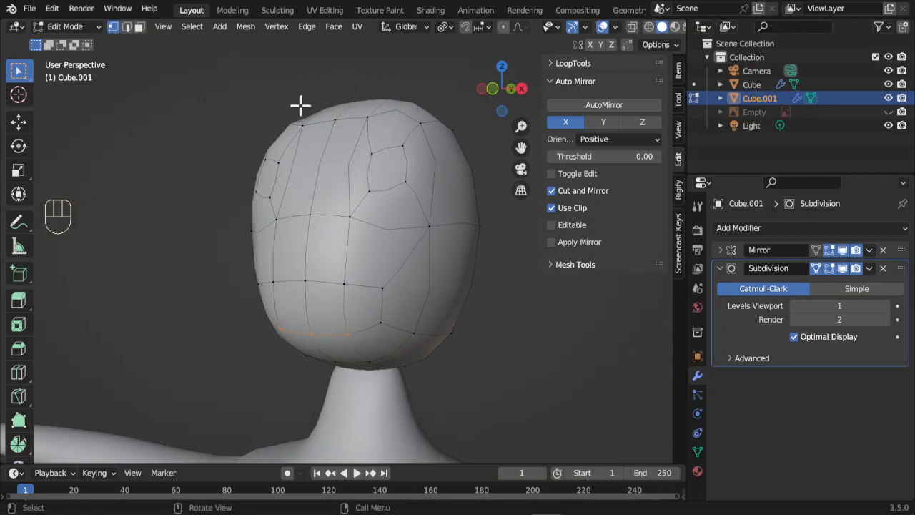
{"action": "middle_click_drag", "start_coordinate": [562, 329], "coordinate": [472, 319]}
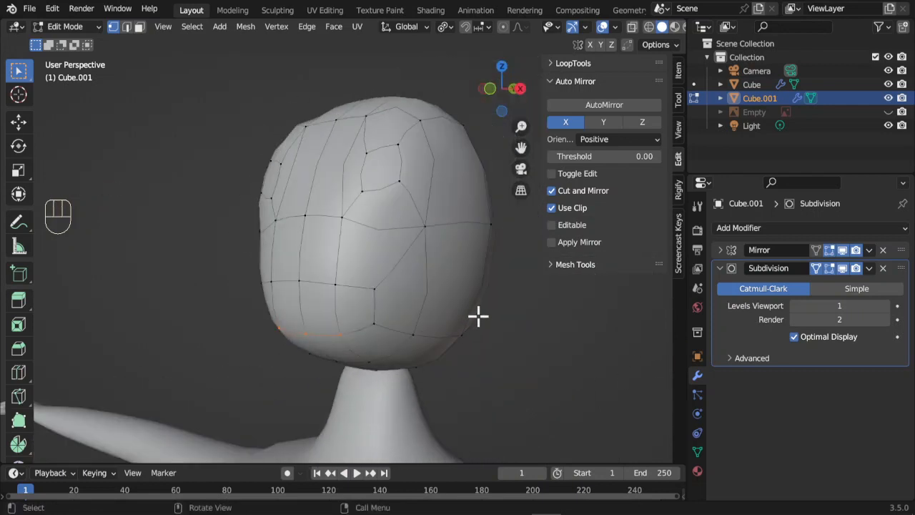
{"action": "middle_click_drag", "start_coordinate": [301, 341], "coordinate": [354, 337]}
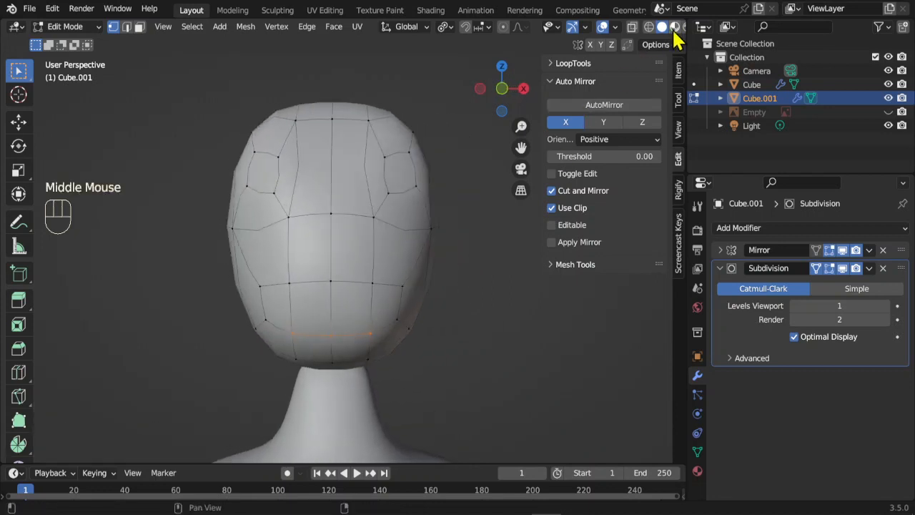
- In side view and Edit Mode, select the upper forehead vertices and move them forward and up
{"action": "key", "text": "Tab"}
{"action": "middle_click_drag", "start_coordinate": [487, 384], "coordinate": [458, 398]}
{"action": "key", "text": "KP_3"}
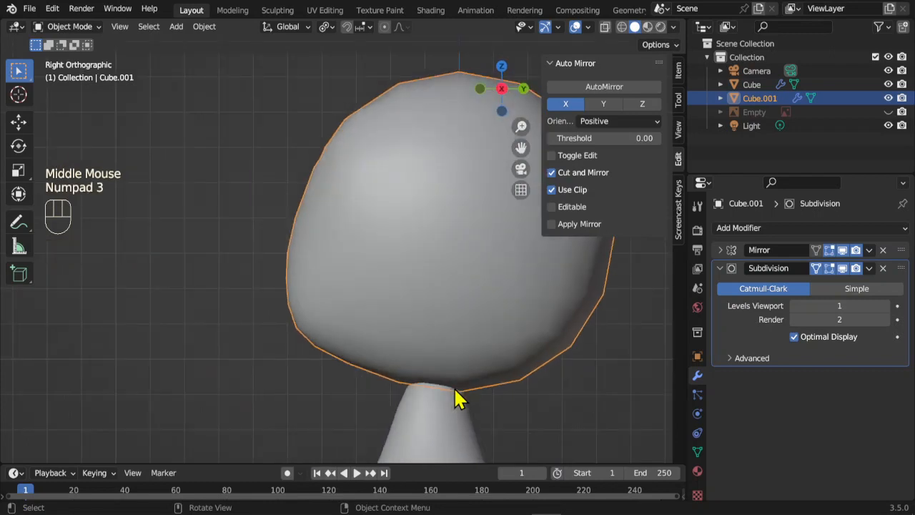
{"action": "scroll", "coordinate": [429, 286], "scroll_direction": "down", "scroll_amount": 2}
{"action": "key", "text": "Tab"}
{"action": "left_click_drag", "start_coordinate": [326, 125], "coordinate": [378, 166]}
{"action": "key", "text": "g"}
{"action": "left_click", "coordinate": [387, 199]}
- Shift the upper forehead vertices slightly further forward and up, and ease the foremost one back
{"action": "mouse_move", "coordinate": [386, 198]}
{"action": "middle_mouse_down"}
{"action": "mouse_move", "coordinate": [427, 215]}
{"action": "mouse_move", "coordinate": [382, 213]}
{"action": "middle_mouse_up"}
{"action": "key", "text": "KP_3"}
{"action": "key", "text": "g"}
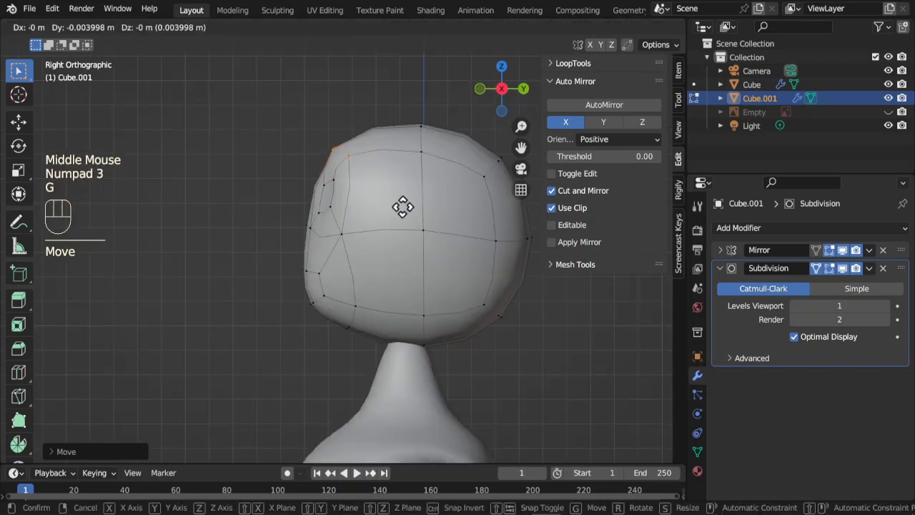
{"action": "left_click", "coordinate": [400, 204]}
{"action": "left_click", "coordinate": [321, 146]}
{"action": "key", "text": "g"}
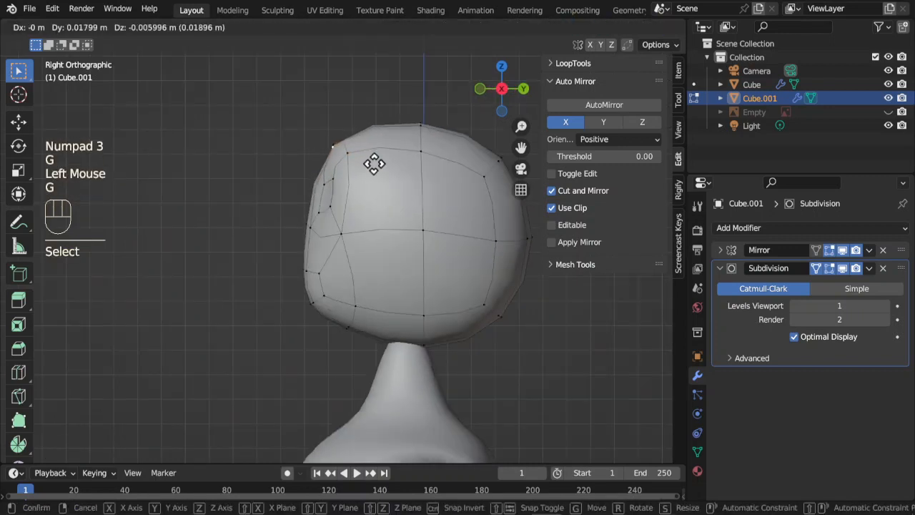
{"action": "left_click", "coordinate": [378, 166]}
- Select the vertices at the crown of the head and move them up and forward in side view
{"action": "left_click_drag", "start_coordinate": [390, 75], "coordinate": [444, 133]}
{"action": "key", "text": "g"}
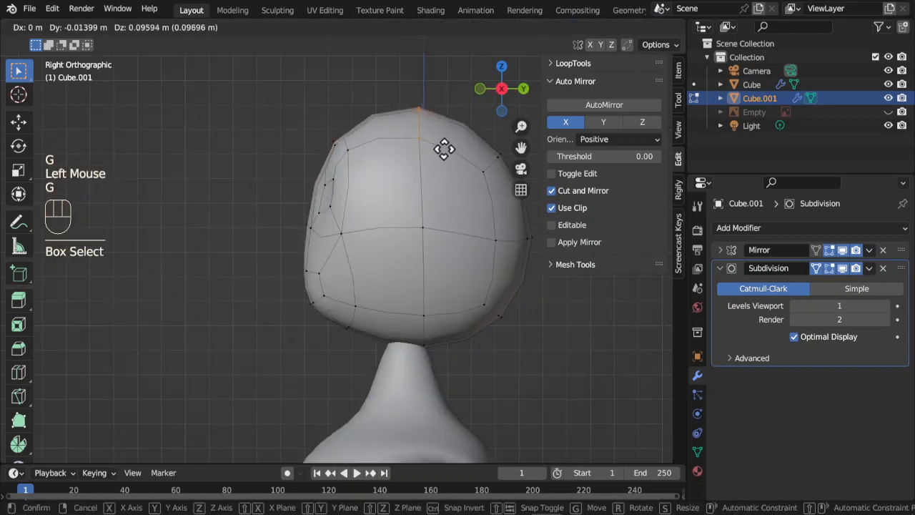
{"action": "left_click", "coordinate": [411, 137]}
{"action": "scroll", "coordinate": [451, 207], "scroll_direction": "down", "scroll_amount": 2}
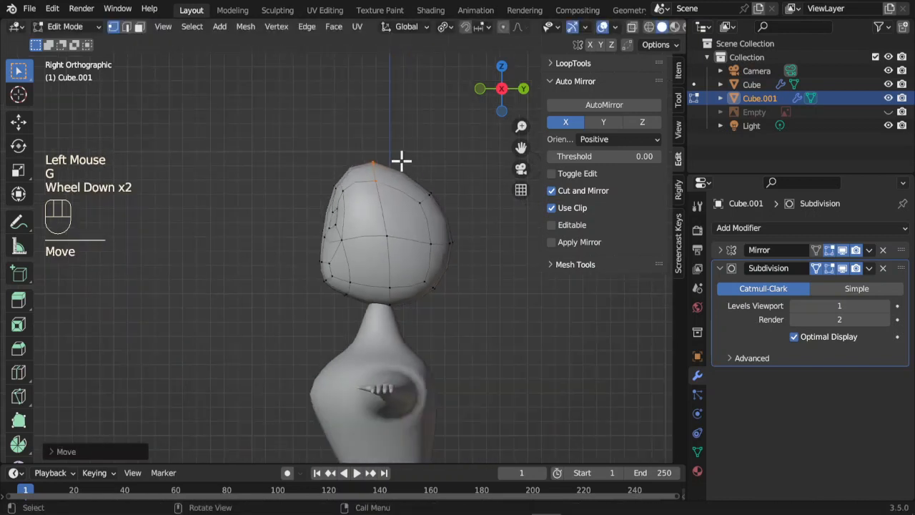
- In side view, select the vertices at the back of the head and move them up and slightly forward
{"action": "left_click_drag", "start_coordinate": [403, 160], "coordinate": [483, 261]}
{"action": "key", "text": "g"}
{"action": "left_click", "coordinate": [463, 189]}
{"action": "key", "text": "g"}
{"action": "left_click", "coordinate": [447, 263]}
- Move the lower back-of-head vertices forward and up, and raise the vertices on the head's underside above the neck
{"action": "left_click_drag", "start_coordinate": [406, 264], "coordinate": [464, 310]}
{"action": "key", "text": "g"}
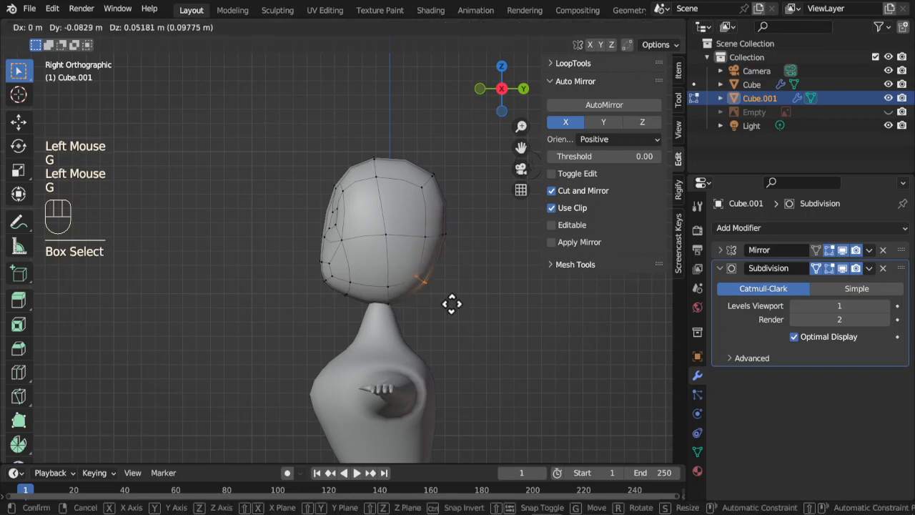
{"action": "left_click", "coordinate": [378, 284]}
{"action": "left_click_drag", "start_coordinate": [376, 289], "coordinate": [407, 319]}
{"action": "key", "text": "g"}
{"action": "left_click", "coordinate": [398, 308]}
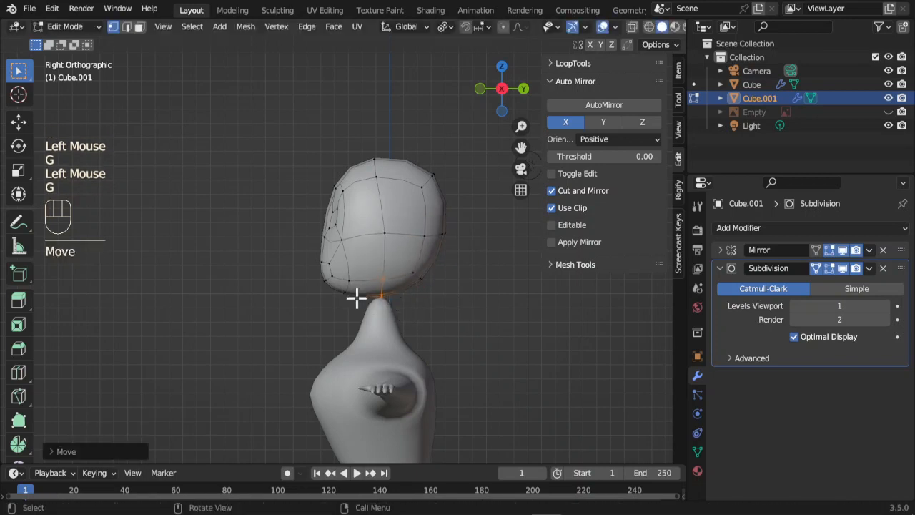
- Move the chin and mouth vertices forward and down, and nudge the upper mouth vertices slightly up
{"action": "left_click_drag", "start_coordinate": [291, 249], "coordinate": [362, 311]}
{"action": "key", "text": "g"}
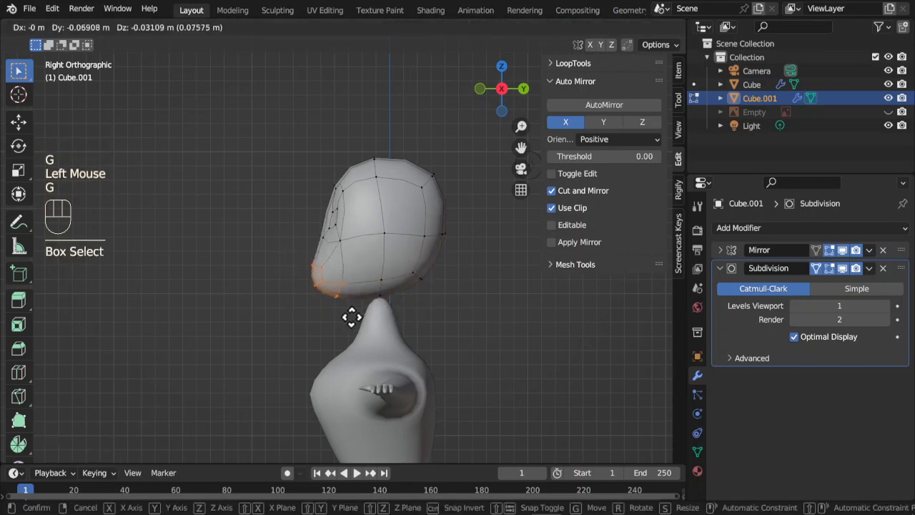
{"action": "left_click", "coordinate": [355, 315]}
{"action": "left_click_drag", "start_coordinate": [293, 246], "coordinate": [342, 286]}
{"action": "key", "text": "g"}
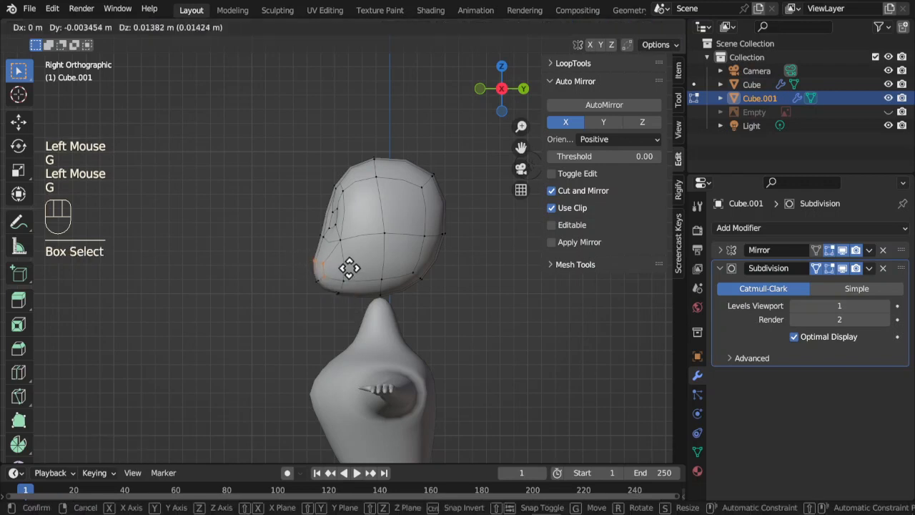
{"action": "left_click", "coordinate": [349, 266]}
- Select the upper mouth-corner vertex on the mirrored face and move it slightly inward and down
{"action": "middle_click_drag", "start_coordinate": [349, 266], "coordinate": [405, 233]}
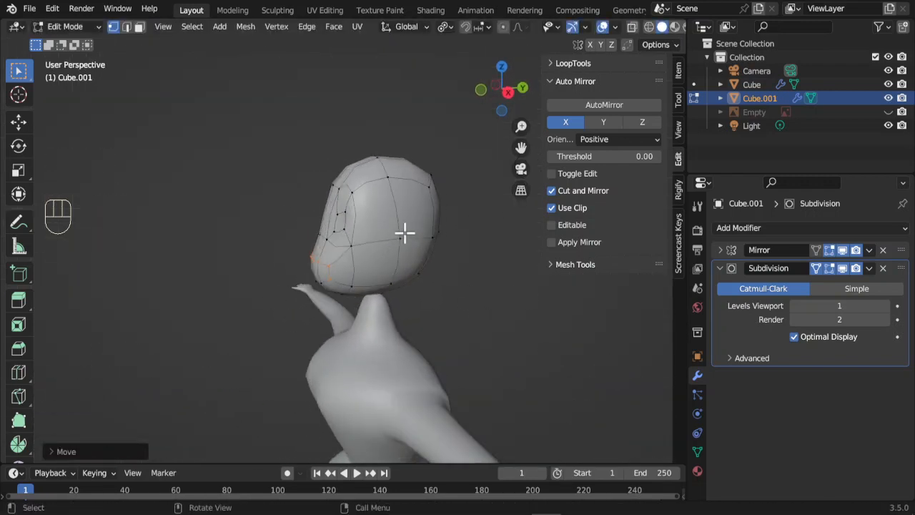
{"action": "key", "text": "Tab"}
{"action": "middle_click_drag", "start_coordinate": [300, 317], "coordinate": [398, 292]}
{"action": "scroll", "coordinate": [398, 292], "scroll_direction": "up", "scroll_amount": 2}
{"action": "key", "text": "Tab"}
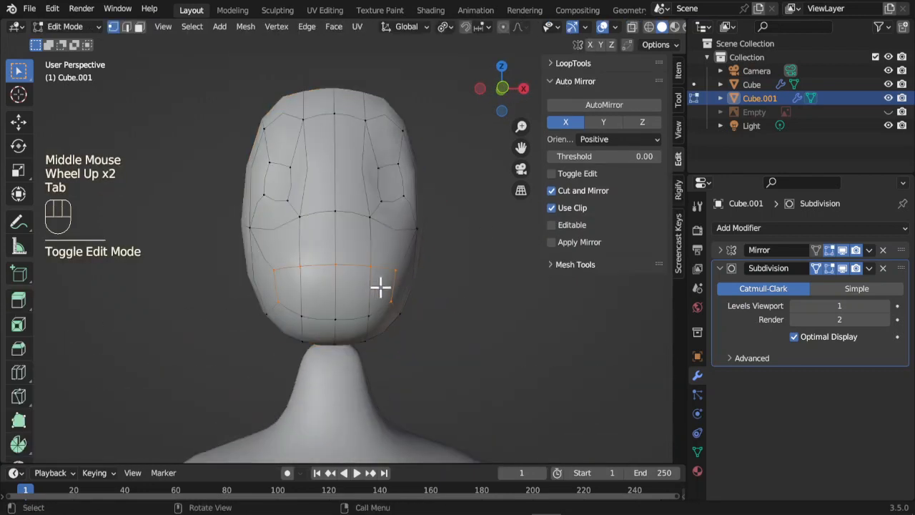
{"action": "left_click", "coordinate": [440, 267]}
{"action": "middle_click_drag", "start_coordinate": [439, 268], "coordinate": [388, 268]}
{"action": "key", "text": "g"}
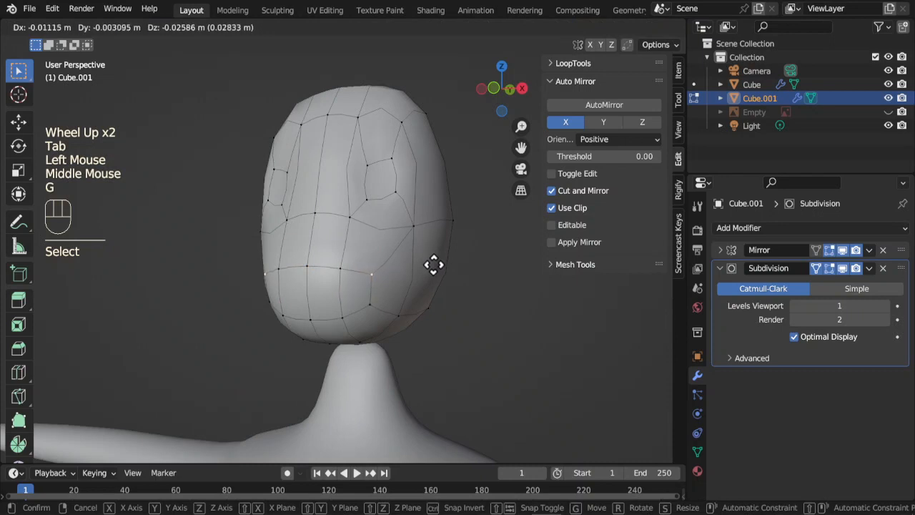
{"action": "left_click", "coordinate": [433, 265]}
- Collapse the Subdivision settings, switch to Object Mode, and apply the Mirror and Subdivision modifiers to the head
{"action": "left_click", "coordinate": [721, 269]}
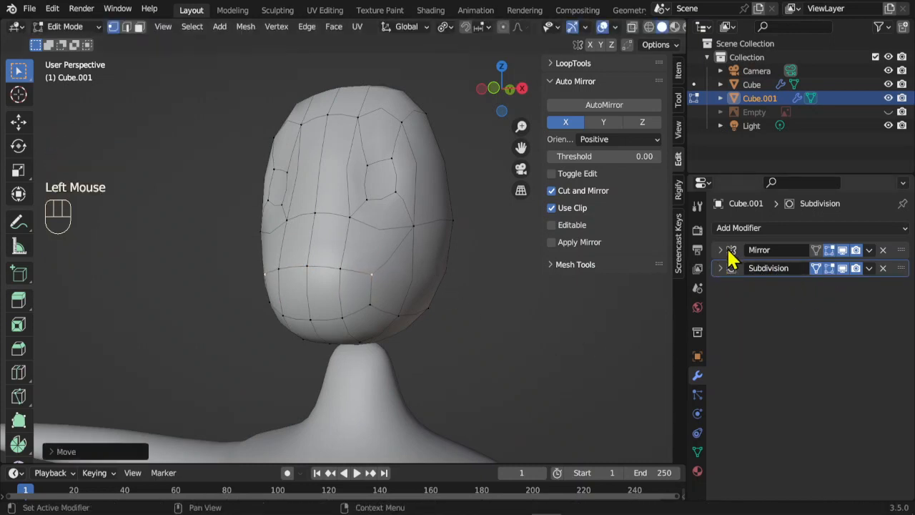
{"action": "key", "text": "ctrl"}
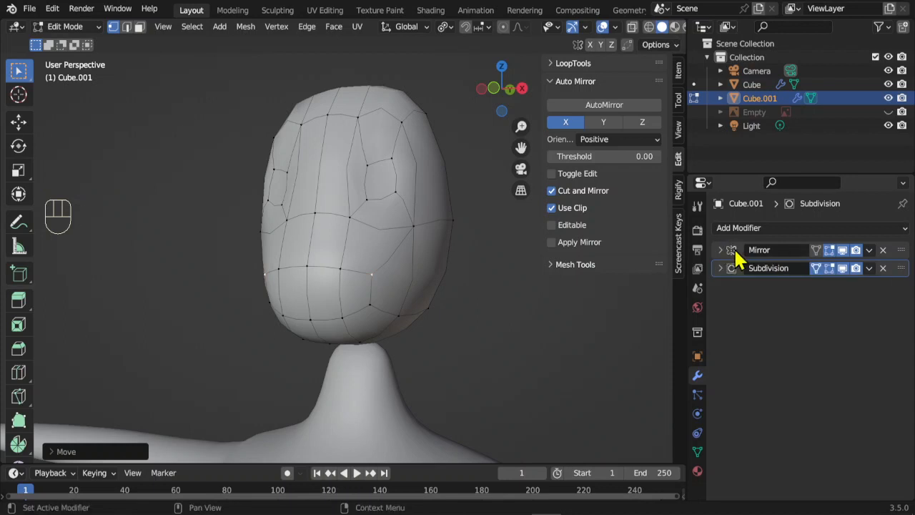
{"action": "key", "text": "ctrl"}
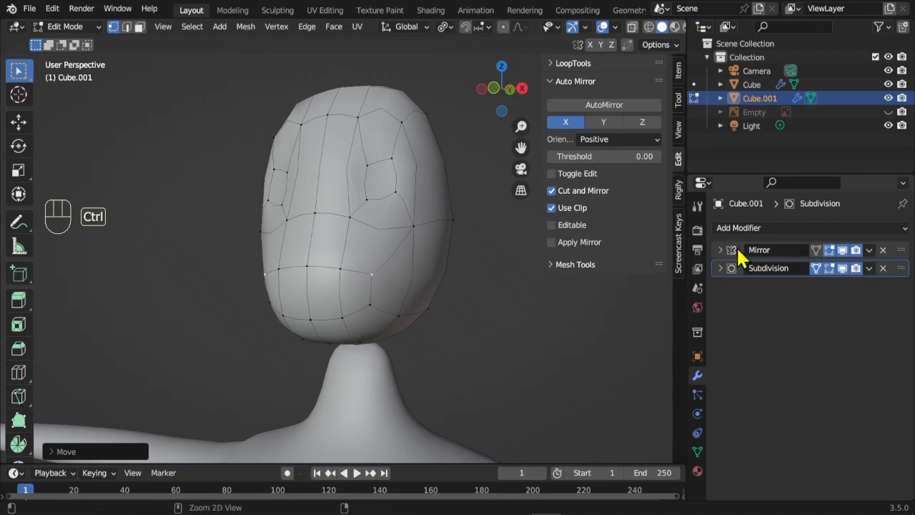
{"action": "left_click", "coordinate": [74, 28]}
{"action": "left_click", "coordinate": [79, 42]}
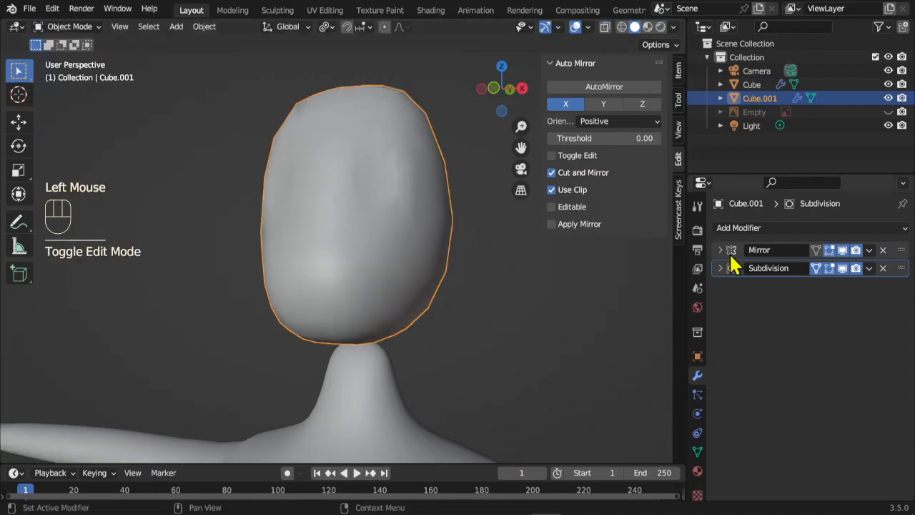
{"action": "key", "text": "ctrl+a"}
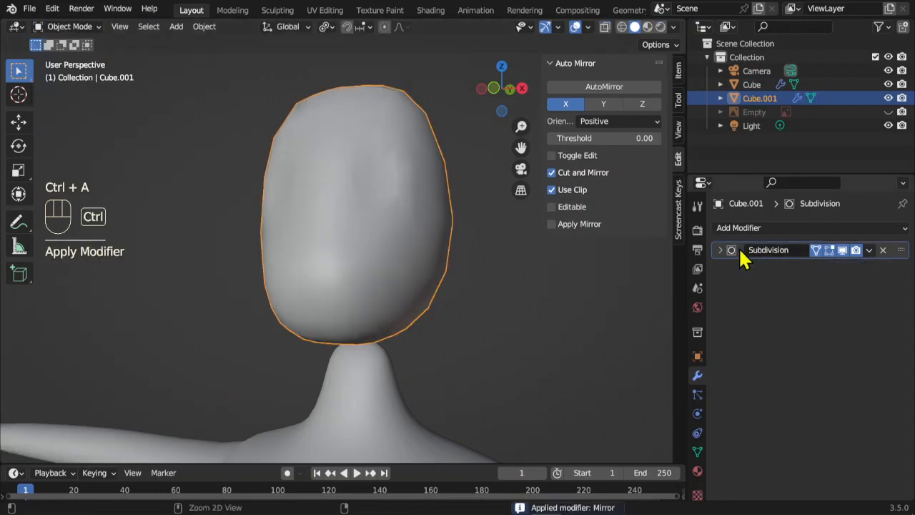
{"action": "key", "text": "ctrl+a"}
- In Edit Mode, slide the vertices above and below the outer corner of the +X eye toward that corner
{"action": "key", "text": "Tab"}
{"action": "mouse_move", "coordinate": [329, 337]}
{"action": "middle_mouse_down"}
{"action": "mouse_move", "coordinate": [419, 341]}
{"action": "mouse_move", "coordinate": [194, 330]}
{"action": "mouse_move", "coordinate": [351, 331]}
{"action": "mouse_move", "coordinate": [345, 346]}
{"action": "middle_mouse_up"}
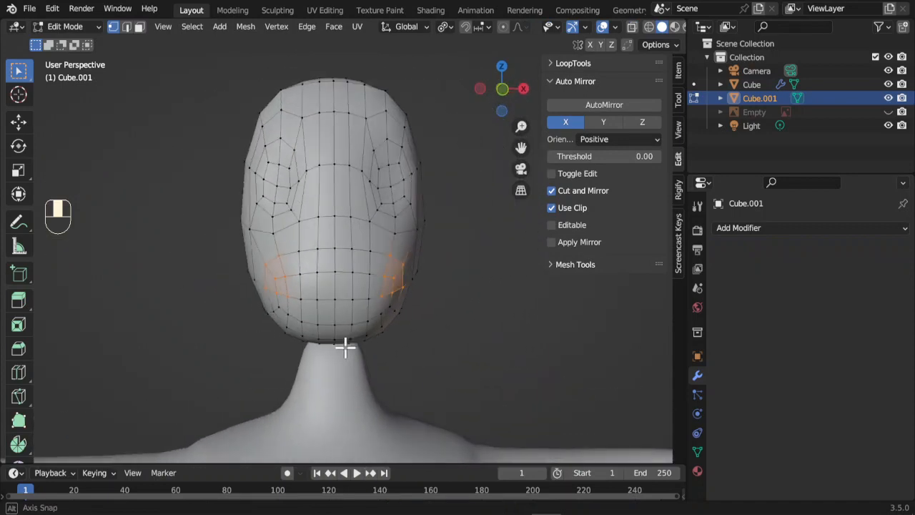
{"action": "middle_click_drag", "start_coordinate": [401, 178], "coordinate": [387, 165]}
{"action": "middle_click_drag", "start_coordinate": [447, 227], "coordinate": [407, 198]}
{"action": "scroll", "coordinate": [329, 193], "scroll_direction": "up", "scroll_amount": 2}
{"action": "left_click", "coordinate": [406, 198]}
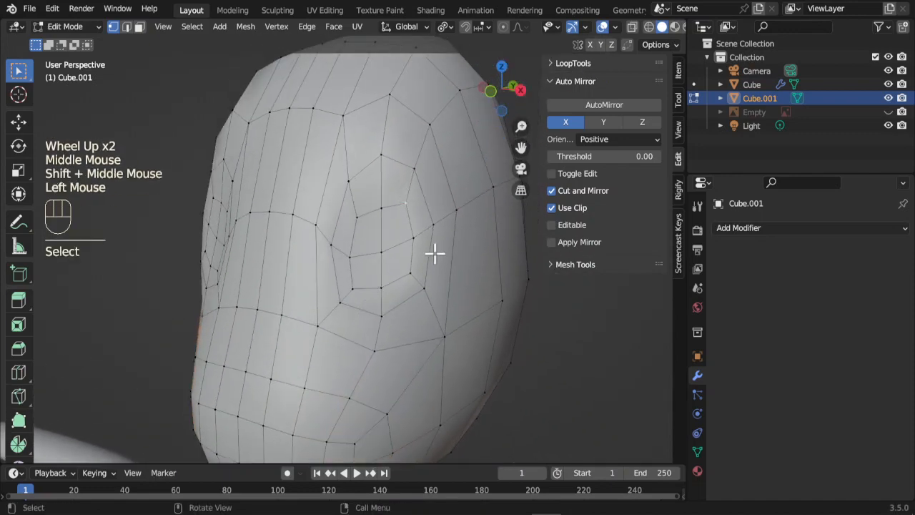
{"action": "key", "text": "g"}
{"action": "key", "text": "g"}
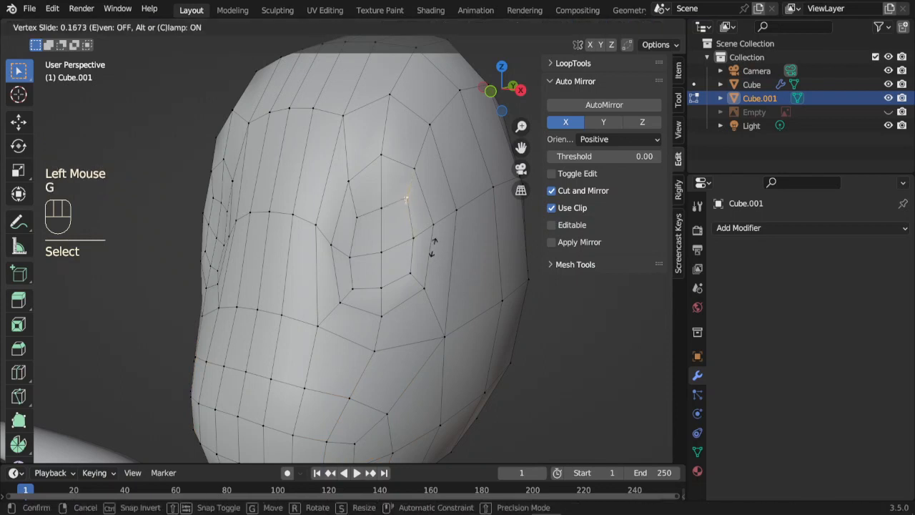
{"action": "left_click", "coordinate": [433, 262]}
{"action": "left_click", "coordinate": [429, 275]}
{"action": "key", "text": "g"}
{"action": "key", "text": "g"}
{"action": "left_click", "coordinate": [422, 245]}
- Slide the outer eye-corner vertex and the neighbouring vertex of the surrounding loop outward toward the temple
{"action": "left_click", "coordinate": [460, 260]}
{"action": "key", "text": "g"}
{"action": "key", "text": "g"}
{"action": "left_click", "coordinate": [452, 229]}
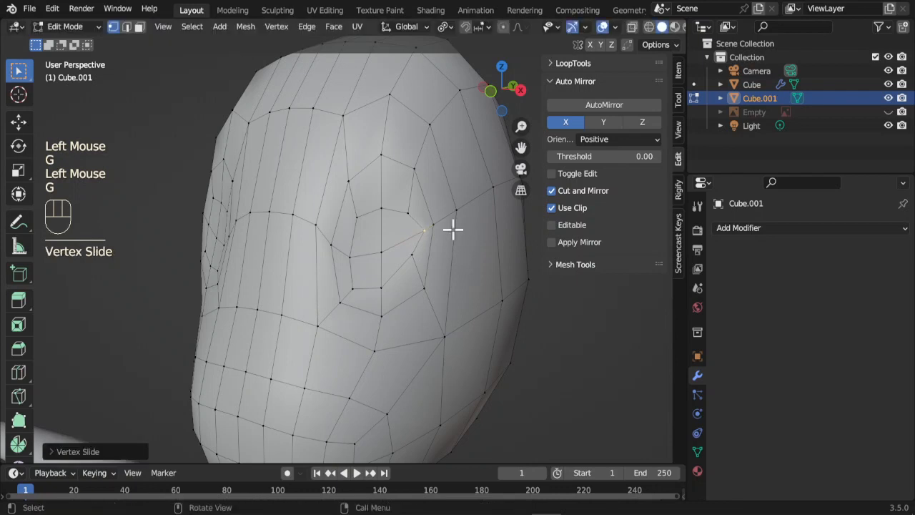
{"action": "left_click", "coordinate": [456, 239]}
{"action": "key", "text": "g"}
{"action": "key", "text": "g"}
{"action": "left_click", "coordinate": [464, 249]}
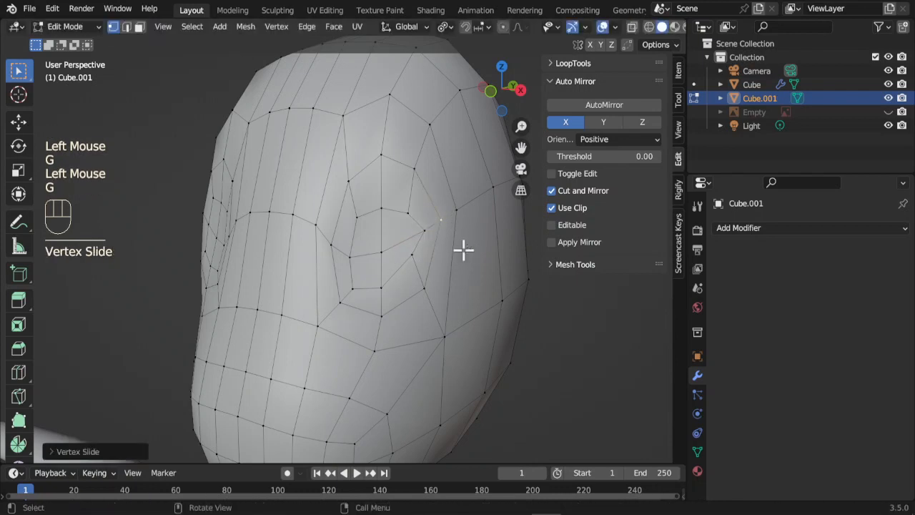
- Slide the eye's centre vertex slightly upward and the inner eye-corner vertex toward the nose
{"action": "left_click", "coordinate": [386, 252]}
{"action": "key", "text": "g"}
{"action": "key", "text": "g"}
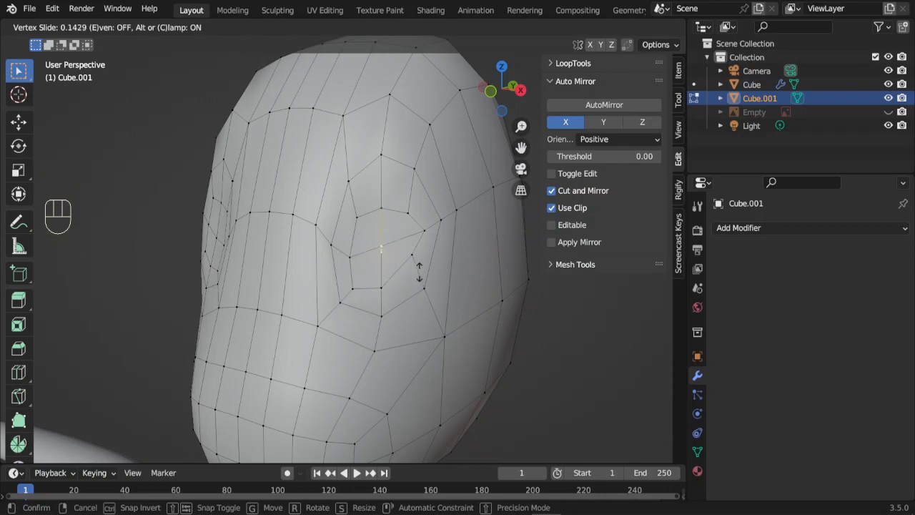
{"action": "left_click", "coordinate": [420, 270]}
{"action": "left_click", "coordinate": [408, 298]}
{"action": "middle_click_drag", "start_coordinate": [408, 298], "coordinate": [336, 246]}
{"action": "scroll", "coordinate": [342, 304], "scroll_direction": "up", "scroll_amount": 2}
{"action": "key", "text": "g"}
{"action": "key", "text": "g"}
{"action": "left_click", "coordinate": [331, 303]}
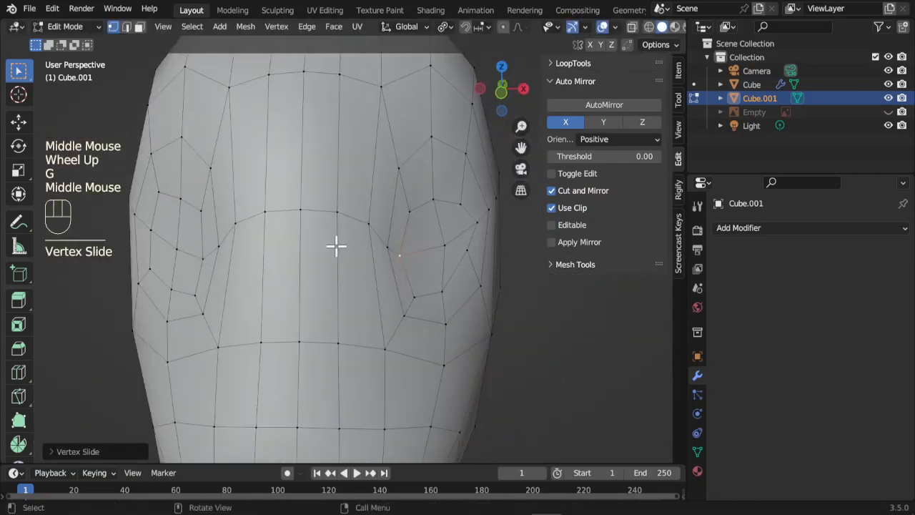
- Move the vertex below the +X mouth corner outward and slightly up
{"action": "scroll", "coordinate": [444, 237], "scroll_direction": "down", "scroll_amount": 2}
{"action": "middle_click_drag", "start_coordinate": [441, 274], "coordinate": [396, 278]}
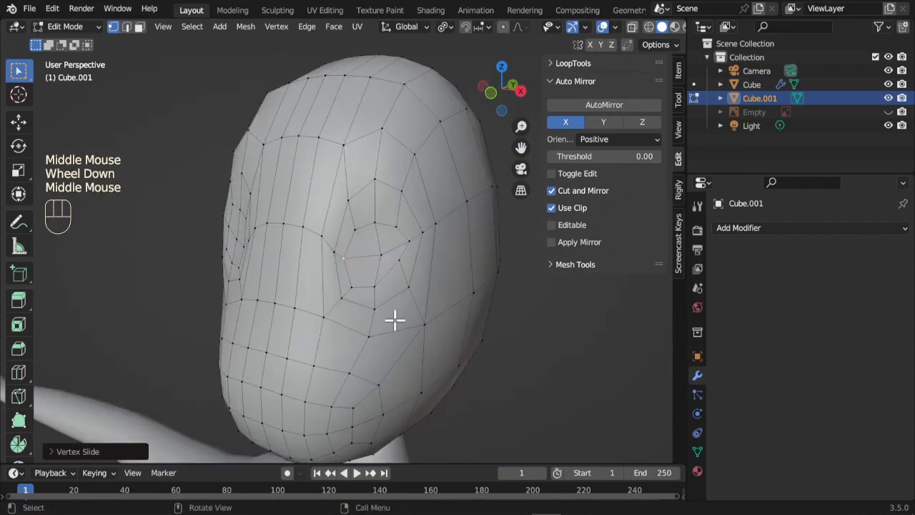
{"action": "middle_click_drag", "start_coordinate": [422, 221], "coordinate": [374, 289]}
{"action": "scroll", "coordinate": [350, 331], "scroll_direction": "up", "scroll_amount": 1}
{"action": "left_click", "coordinate": [416, 296]}
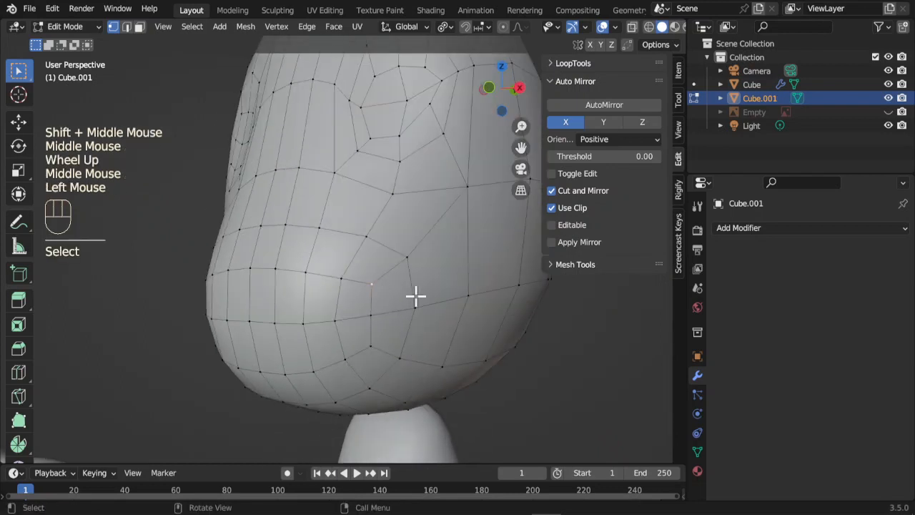
{"action": "key", "text": "g"}
- Slide the mouth-corner vertex outward toward the cheek and move the vertex above it inward
{"action": "left_click", "coordinate": [364, 321]}
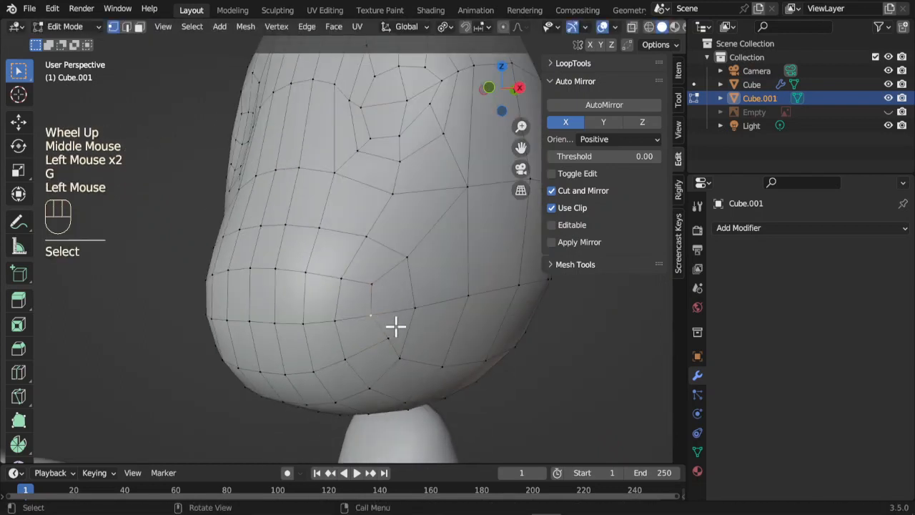
{"action": "key", "text": "g"}
{"action": "key", "text": "g"}
{"action": "left_click", "coordinate": [380, 284]}
{"action": "key", "text": "g"}
{"action": "left_click", "coordinate": [403, 323]}
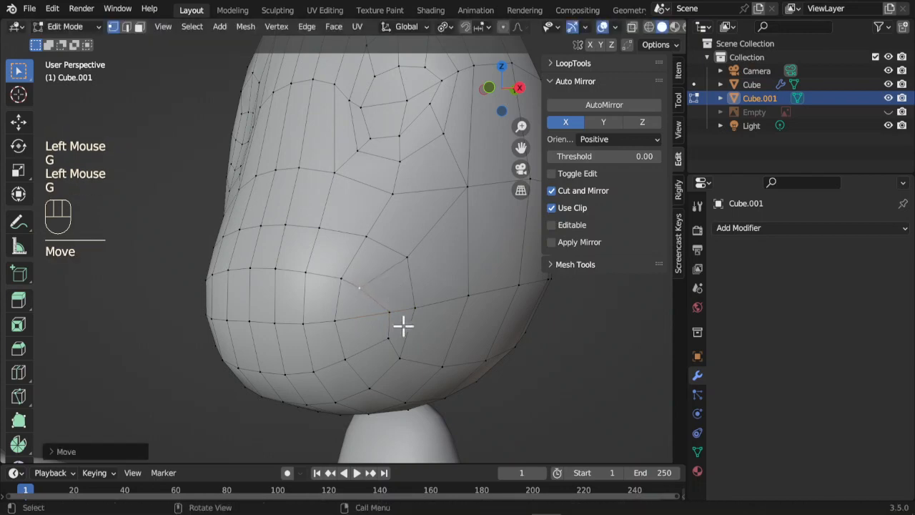
- Viewed from the side, move the vertices around the mouth corner slightly forward and down to smooth the cheek
{"action": "middle_click_drag", "start_coordinate": [402, 322], "coordinate": [327, 360]}
{"action": "middle_click_drag", "start_coordinate": [301, 300], "coordinate": [351, 322]}
{"action": "left_click", "coordinate": [283, 333], "text": "shift"}
{"action": "left_click", "coordinate": [278, 351], "text": "shift"}
{"action": "left_click", "coordinate": [265, 348], "text": "shift"}
{"action": "key", "text": "g"}
{"action": "left_click", "coordinate": [415, 278]}
{"action": "middle_click_drag", "start_coordinate": [414, 278], "coordinate": [331, 304]}
{"action": "key", "text": "g"}
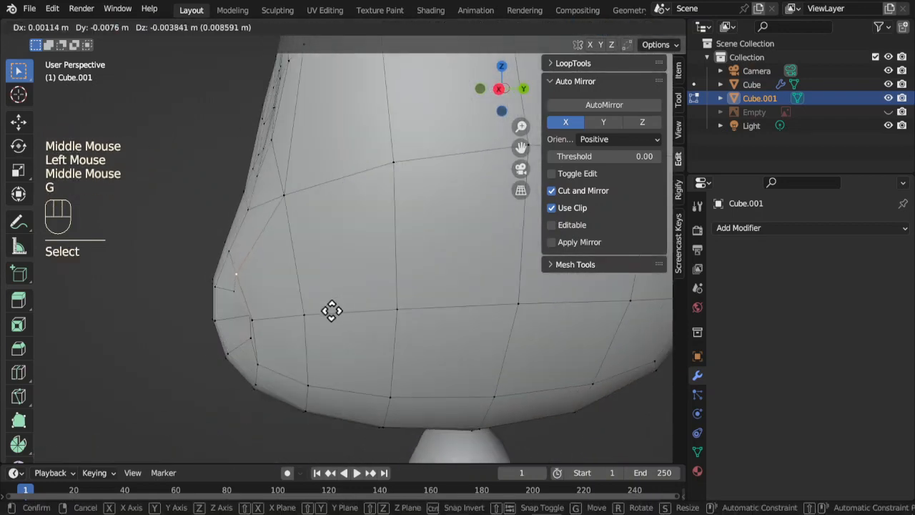
{"action": "left_click", "coordinate": [286, 330]}
{"action": "key", "text": "g"}
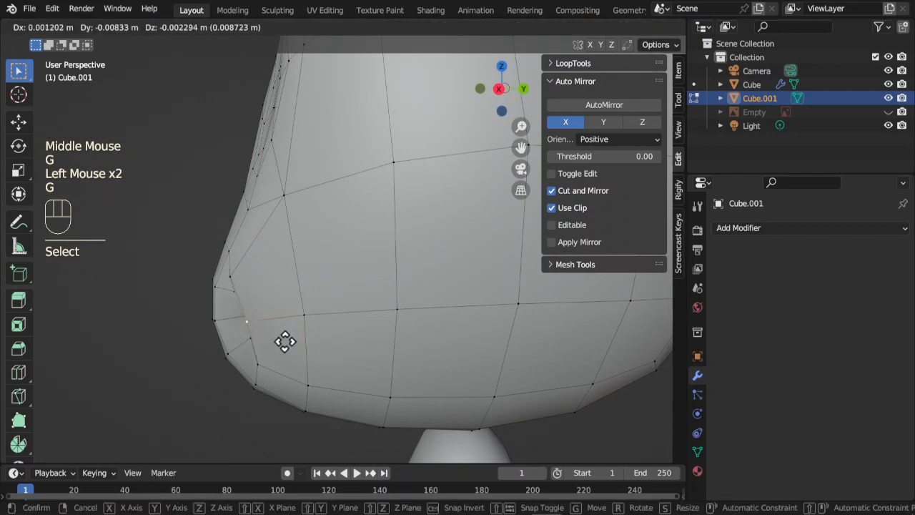
{"action": "middle_click_drag", "start_coordinate": [286, 339], "coordinate": [344, 303]}
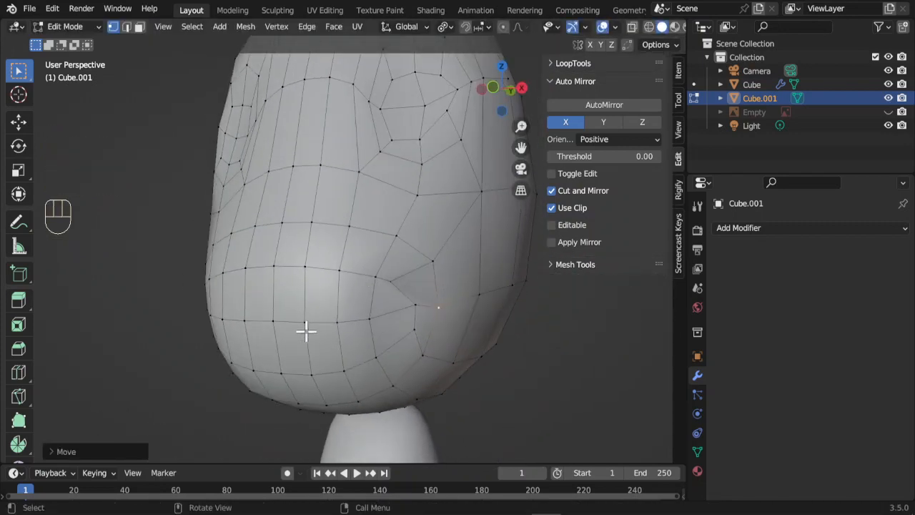
- Switch to Object Mode and add a Subdivision modifier at viewport level 1 to the head
{"action": "key", "text": "Tab"}
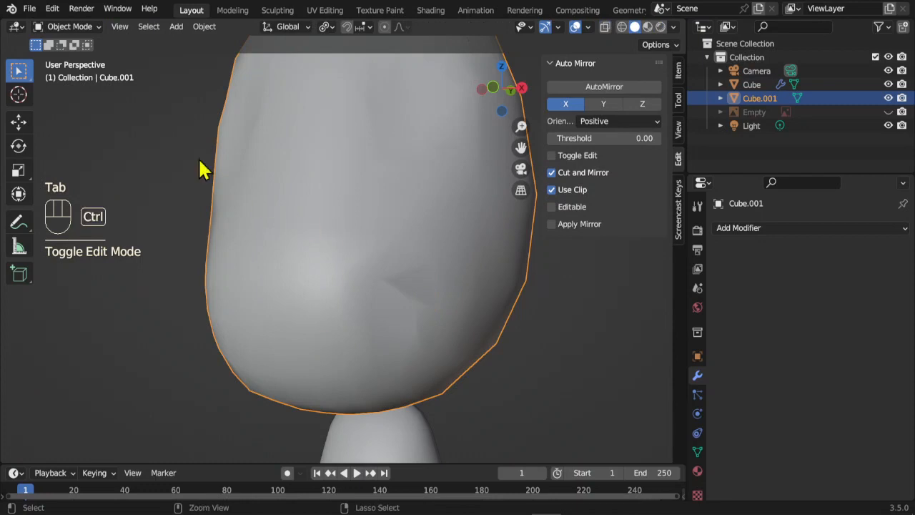
{"action": "key", "text": "ctrl+1"}
{"action": "scroll", "coordinate": [433, 318], "scroll_direction": "down", "scroll_amount": 2}
{"action": "middle_click_drag", "start_coordinate": [433, 318], "coordinate": [384, 321]}
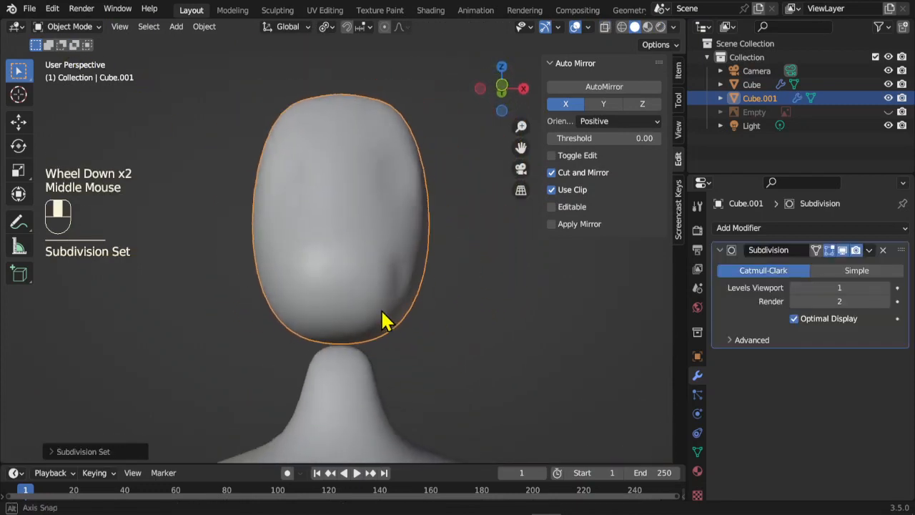
{"action": "scroll", "coordinate": [383, 318], "scroll_direction": "up", "scroll_amount": 2}
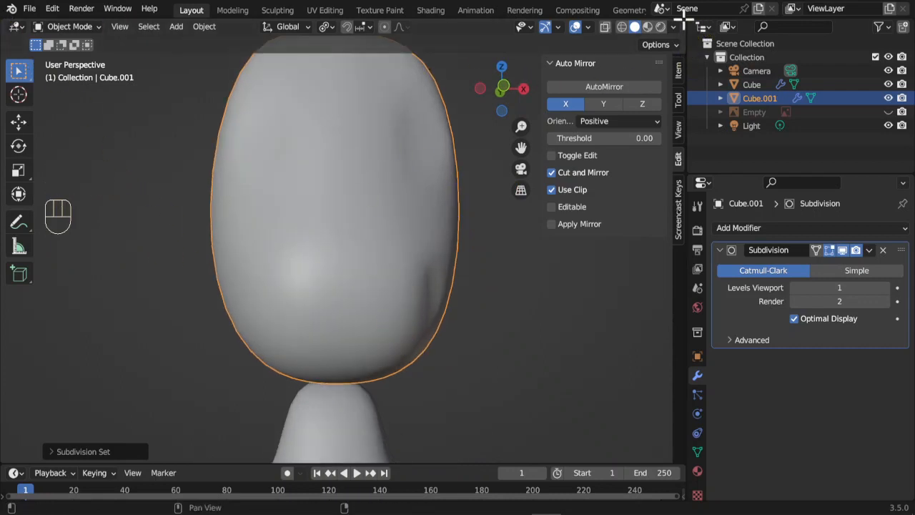
- Split the 3D viewport into two side-by-side areas and hide the first area's toolbar and sidebar
{"action": "left_click_drag", "start_coordinate": [685, 20], "coordinate": [279, 146]}
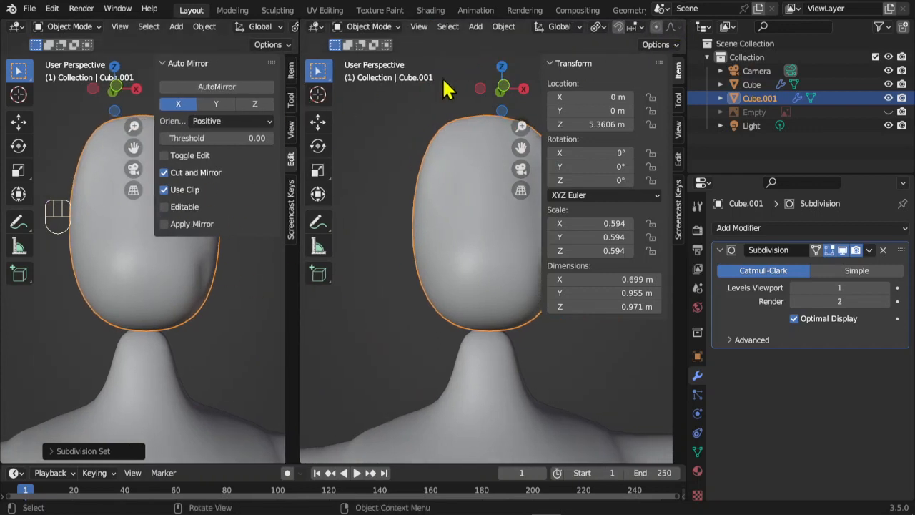
{"action": "left_click_drag", "start_coordinate": [298, 51], "coordinate": [319, 44]}
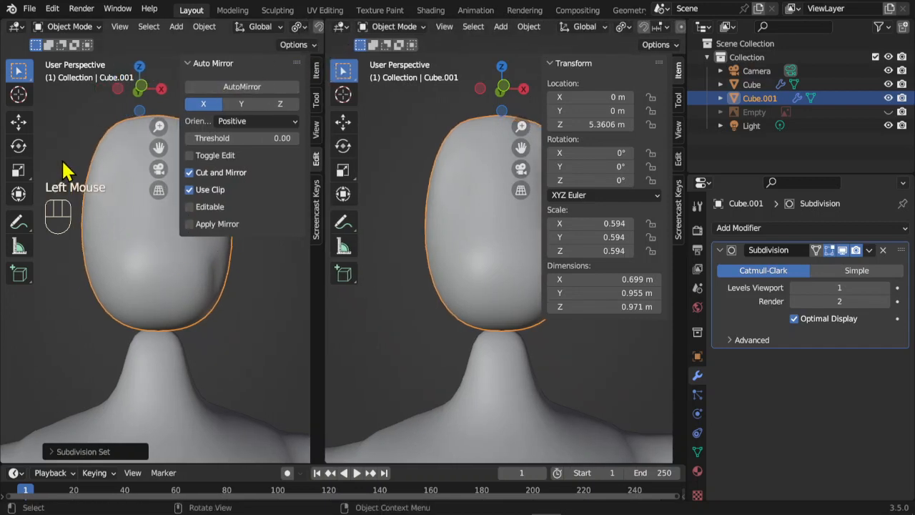
{"action": "key", "text": "t"}
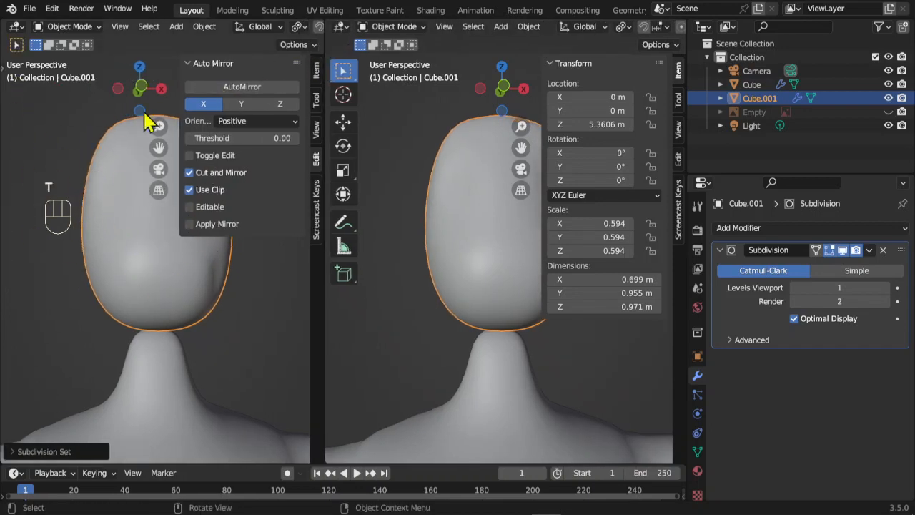
{"action": "key", "text": "n"}
- Turn off the viewport overlays in the new preview area
{"action": "middle_click_drag", "start_coordinate": [300, 29], "coordinate": [200, 27]}
{"action": "middle_click_drag", "start_coordinate": [258, 30], "coordinate": [145, 17]}
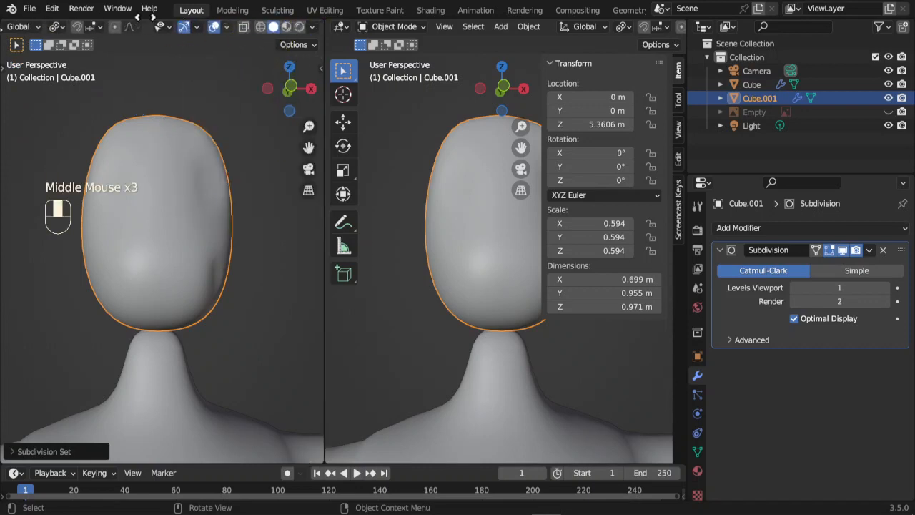
{"action": "left_click", "coordinate": [215, 28]}
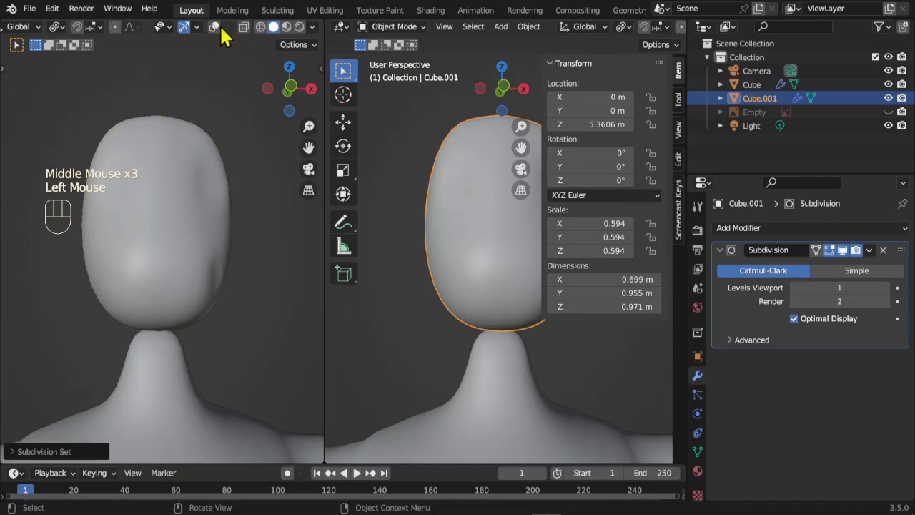
- Angle the preview area's view of the head and toggle between Object and Edit Mode, ending in Edit Mode
{"action": "middle_click_drag", "start_coordinate": [165, 229], "coordinate": [182, 239]}
{"action": "key", "text": "Tab"}
{"action": "key", "text": "Tab"}
{"action": "key", "text": "Tab"}
{"action": "key", "text": "Tab"}
{"action": "key", "text": "Tab"}
{"action": "key", "text": "Tab"}
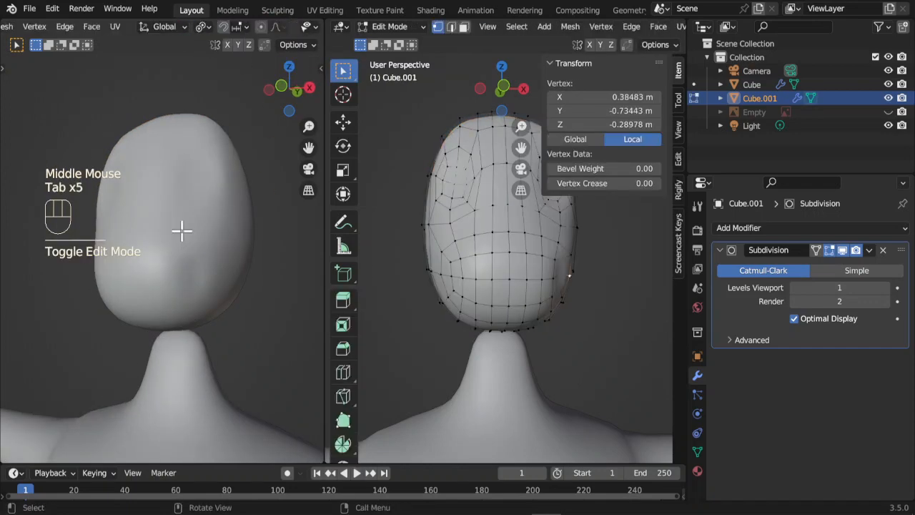
- Compare the head's smoothed form in Object Mode and Edit Mode from several angles in both viewports, ending in Object Mode
{"action": "key", "text": "Tab"}
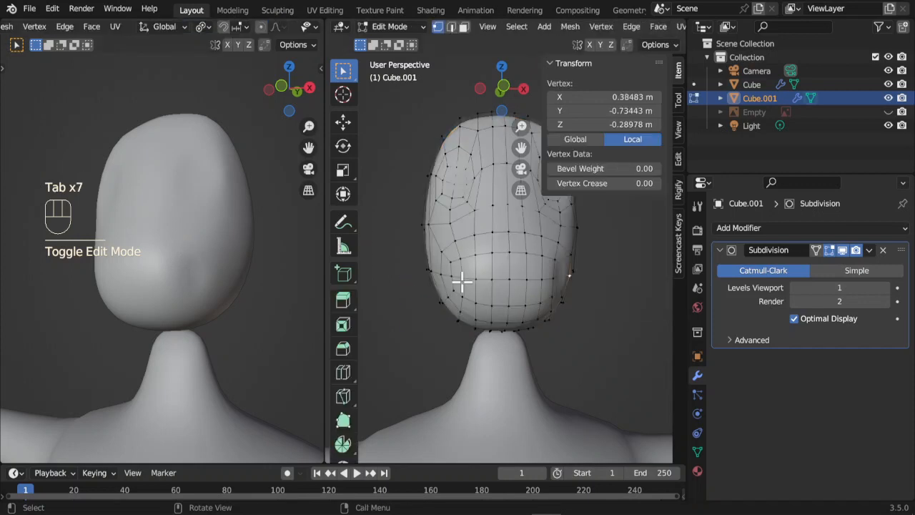
{"action": "key", "text": "Tab"}
{"action": "key", "text": "Tab"}
{"action": "middle_click_drag", "start_coordinate": [465, 282], "coordinate": [411, 315]}
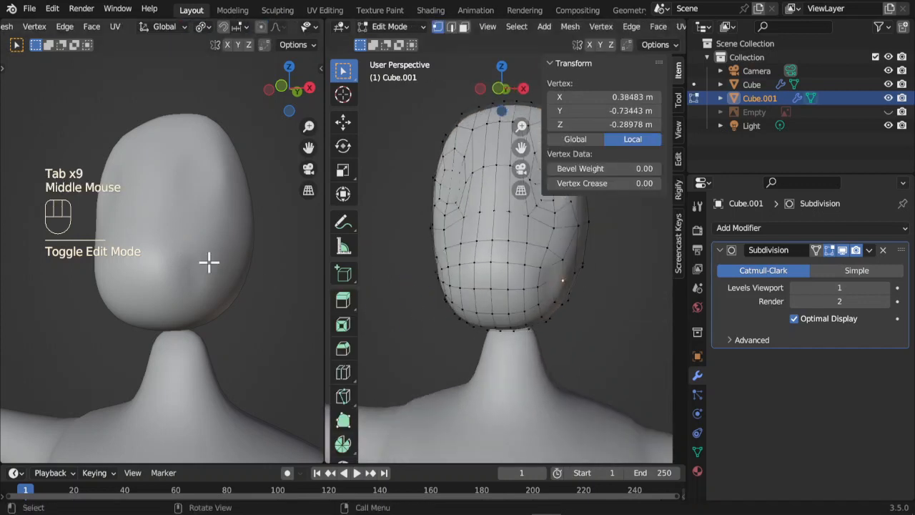
{"action": "middle_click_drag", "start_coordinate": [208, 262], "coordinate": [206, 282]}
{"action": "key", "text": "Tab"}
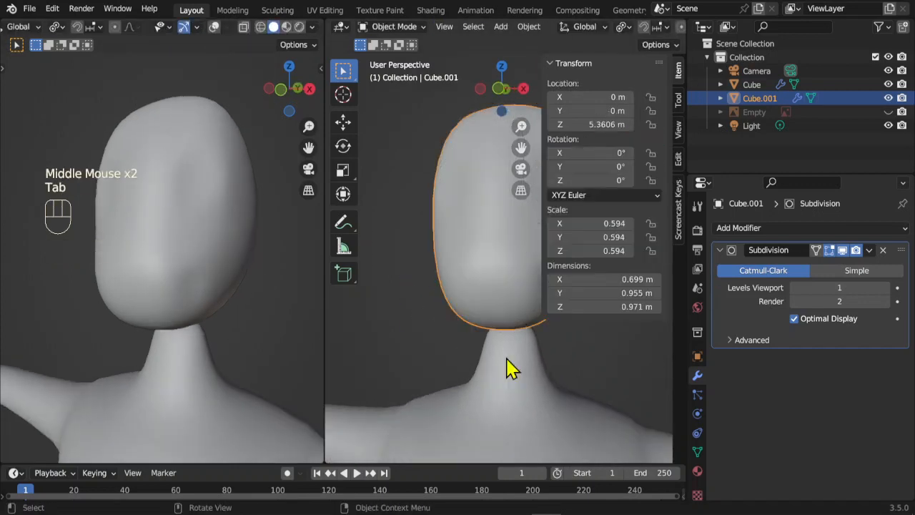
{"action": "key", "text": "Tab"}
{"action": "key", "text": "Tab"}
{"action": "key", "text": "Tab"}
{"action": "key", "text": "Tab"}
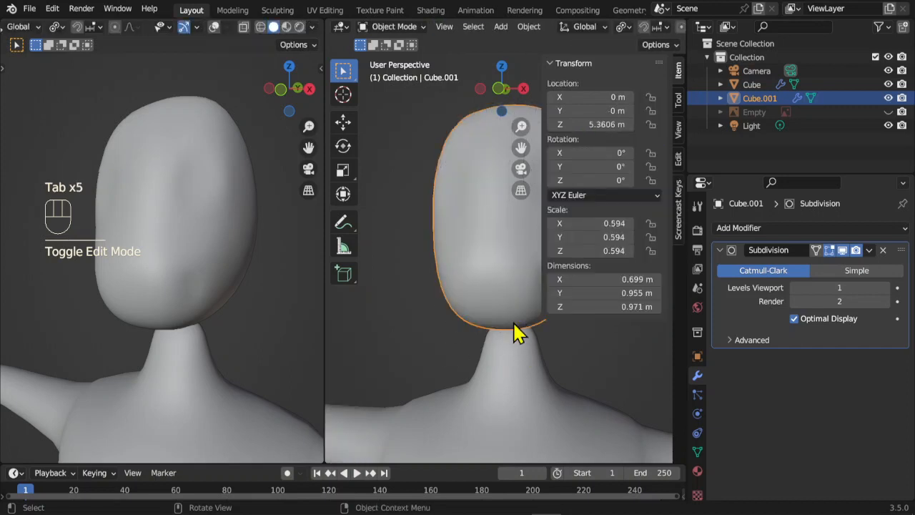
- Hide the main viewport's sidebar and widen that viewport by narrowing the outliner and properties area
{"action": "key", "text": "n"}
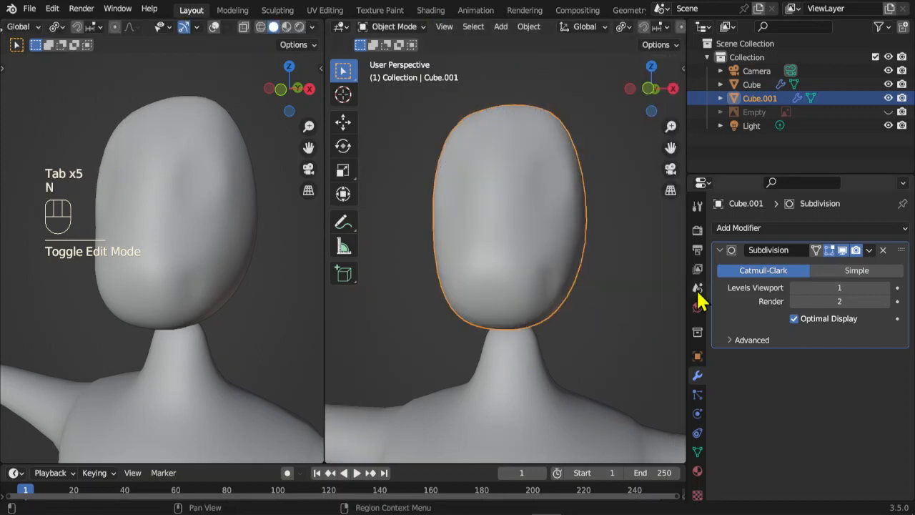
{"action": "left_click_drag", "start_coordinate": [685, 286], "coordinate": [801, 274]}
{"action": "scroll", "coordinate": [708, 261], "scroll_direction": "up", "scroll_amount": 2}
{"action": "middle_click_drag", "start_coordinate": [707, 252], "coordinate": [607, 240], "text": "shift"}
{"action": "scroll", "coordinate": [611, 246], "scroll_direction": "down", "scroll_amount": 2}
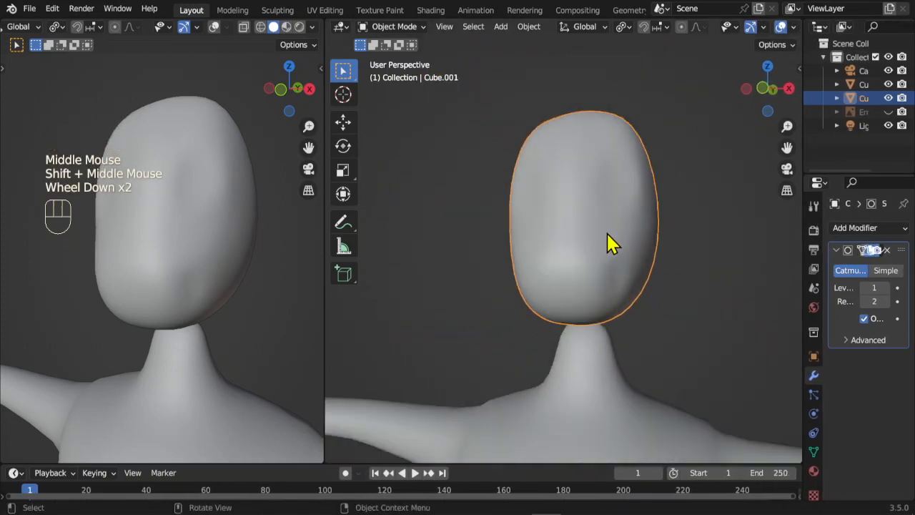
{"action": "key", "text": "KP_Divide"}
{"action": "key", "text": "KP_Divide"}
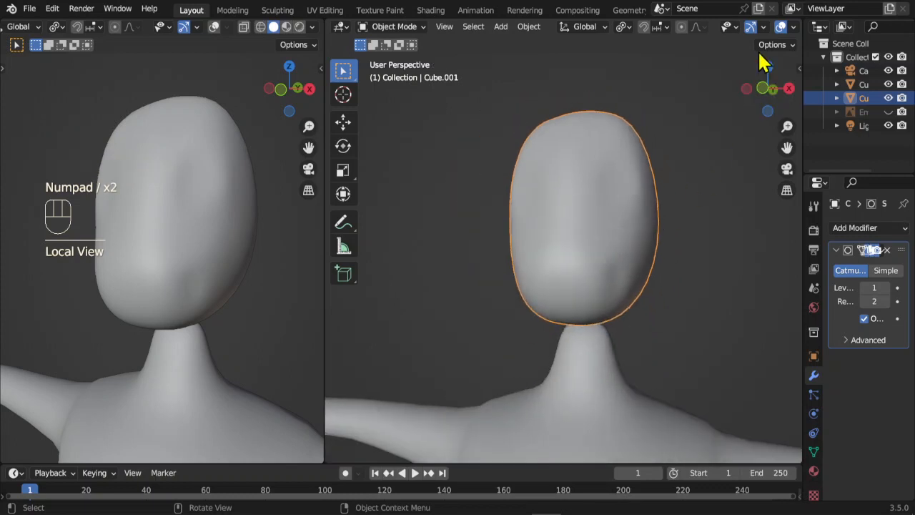
- Unhide the reference image empty and move it up beside the character's head
{"action": "scroll", "coordinate": [722, 112], "scroll_direction": "down", "scroll_amount": 1}
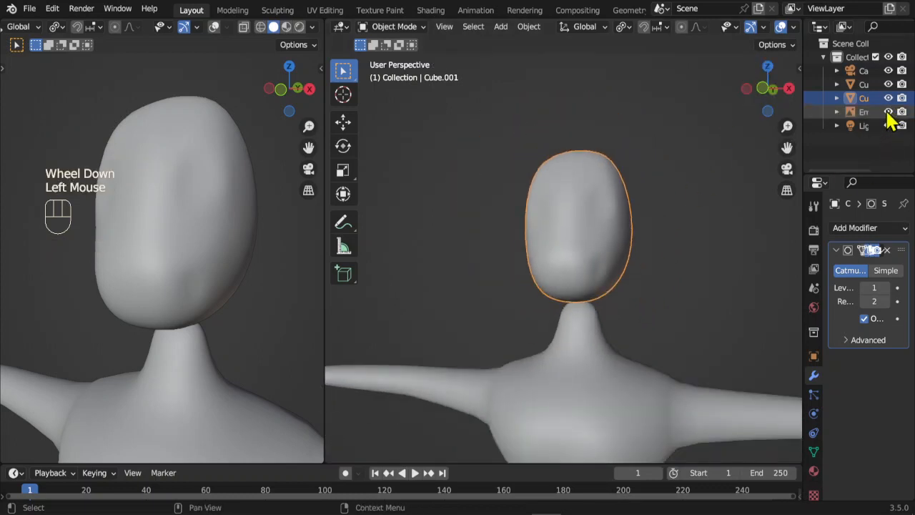
{"action": "scroll", "coordinate": [644, 271], "scroll_direction": "down", "scroll_amount": 3}
{"action": "left_click", "coordinate": [432, 400]}
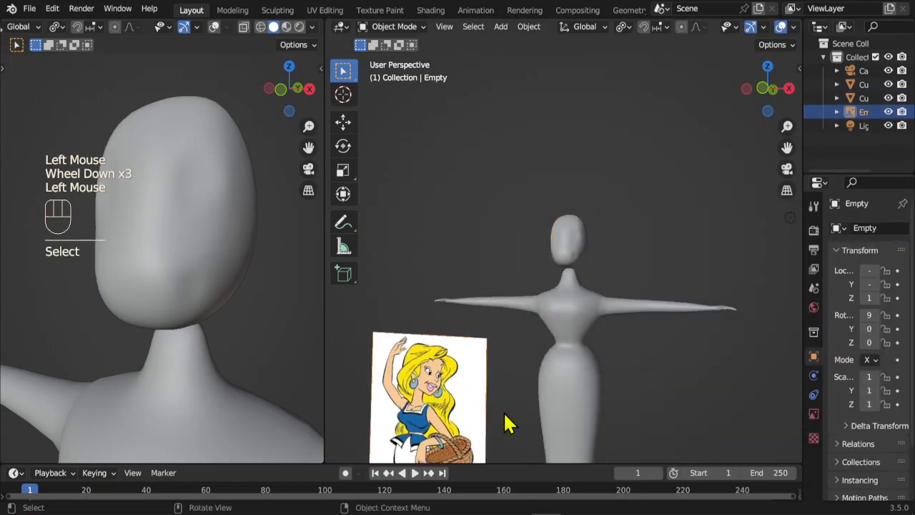
{"action": "key", "text": "g"}
{"action": "left_click", "coordinate": [558, 286]}
{"action": "scroll", "coordinate": [558, 286], "scroll_direction": "up", "scroll_amount": 4}
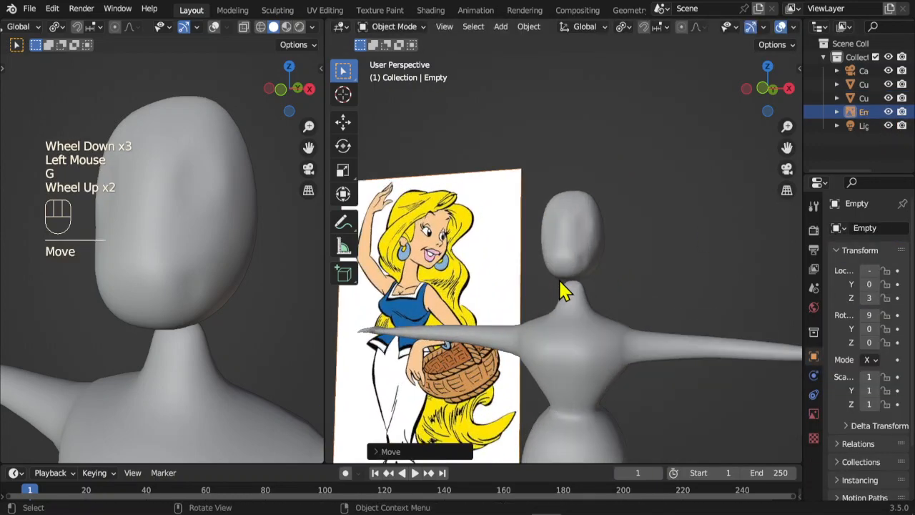
{"action": "key", "text": "g"}
{"action": "left_click", "coordinate": [616, 316]}
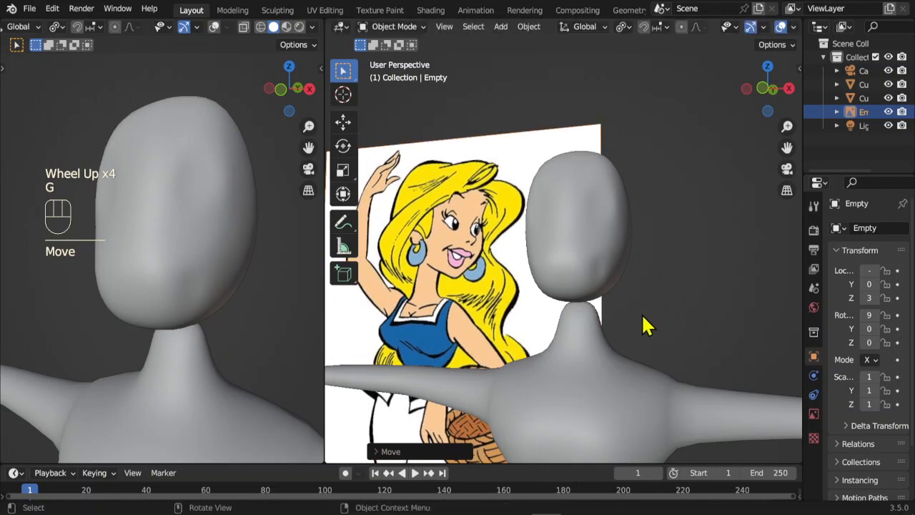
- Turn the reference image around with a trackball rotation, tilt it, and reposition it beside the head
{"action": "key", "text": "r"}
{"action": "key", "text": "r"}
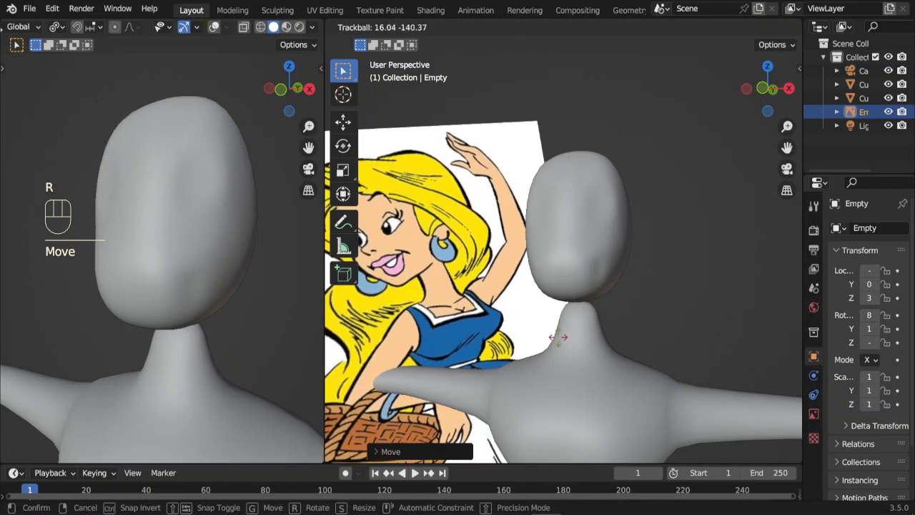
{"action": "left_click", "coordinate": [614, 405]}
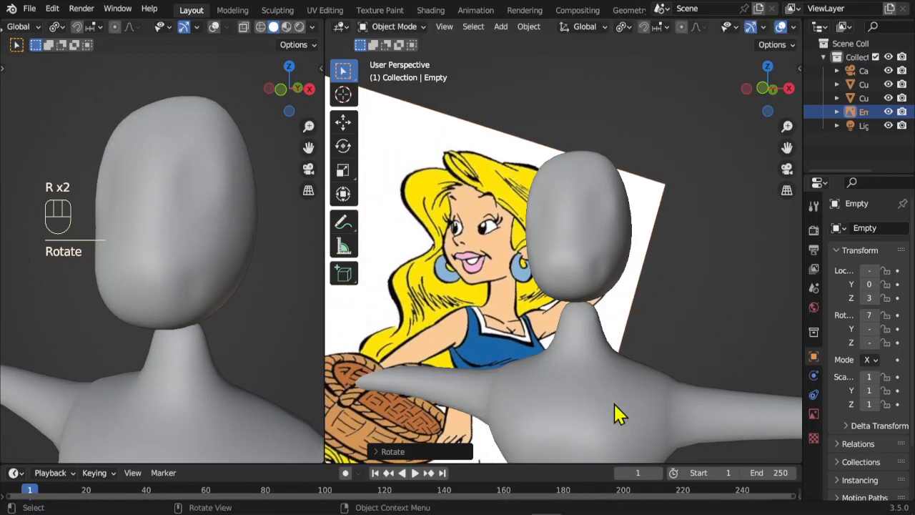
{"action": "key", "text": "g"}
{"action": "left_click", "coordinate": [522, 386]}
{"action": "key", "text": "r"}
{"action": "left_click", "coordinate": [637, 307]}
{"action": "key", "text": "g"}
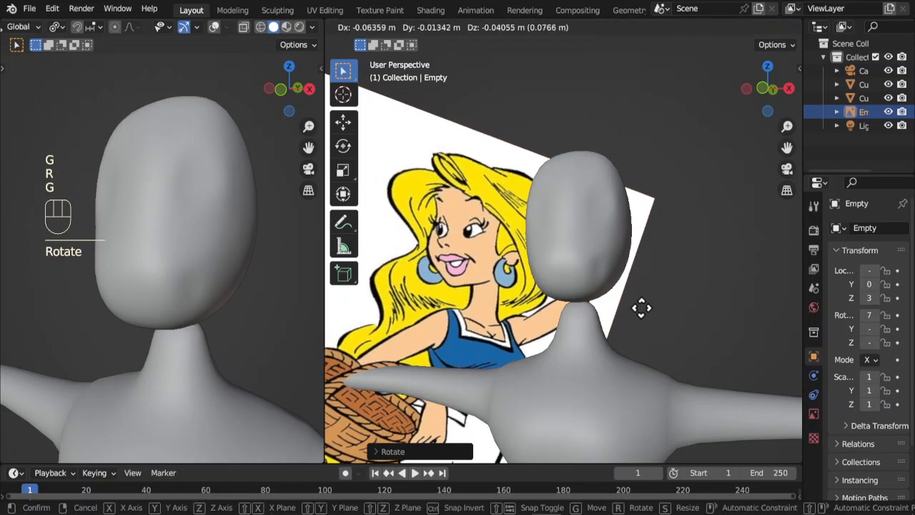
{"action": "left_click", "coordinate": [623, 323]}
- View the head from another angle and readjust the reference image's trackball rotation, position and tilt so its face shows
{"action": "middle_click_drag", "start_coordinate": [623, 323], "coordinate": [601, 314]}
{"action": "key", "text": "r"}
{"action": "key", "text": "r"}
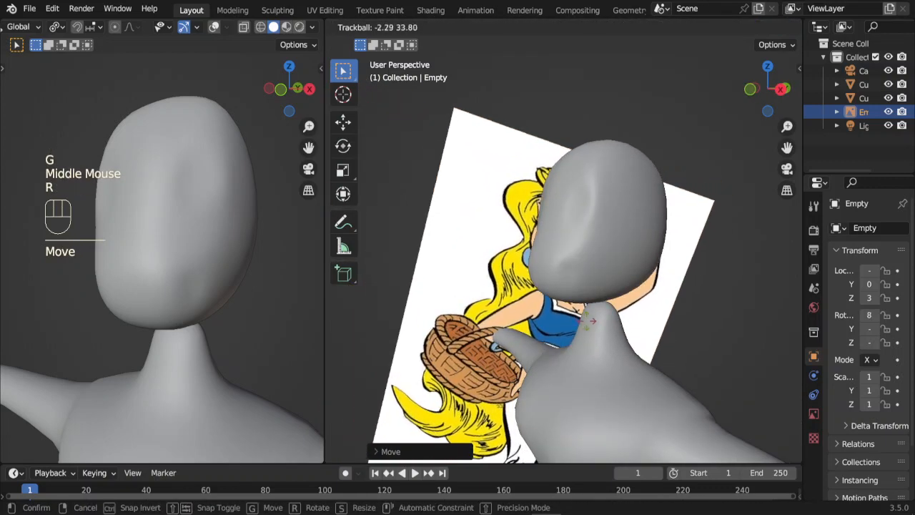
{"action": "left_click", "coordinate": [533, 314]}
{"action": "key", "text": "g"}
{"action": "left_click", "coordinate": [613, 325]}
{"action": "key", "text": "r"}
{"action": "left_click", "coordinate": [609, 343]}
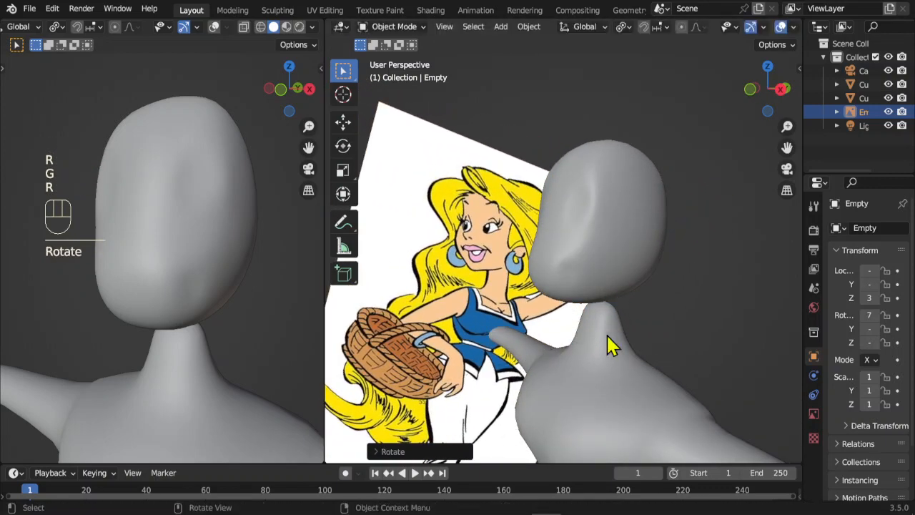
{"action": "middle_click_drag", "start_coordinate": [609, 343], "coordinate": [544, 352]}
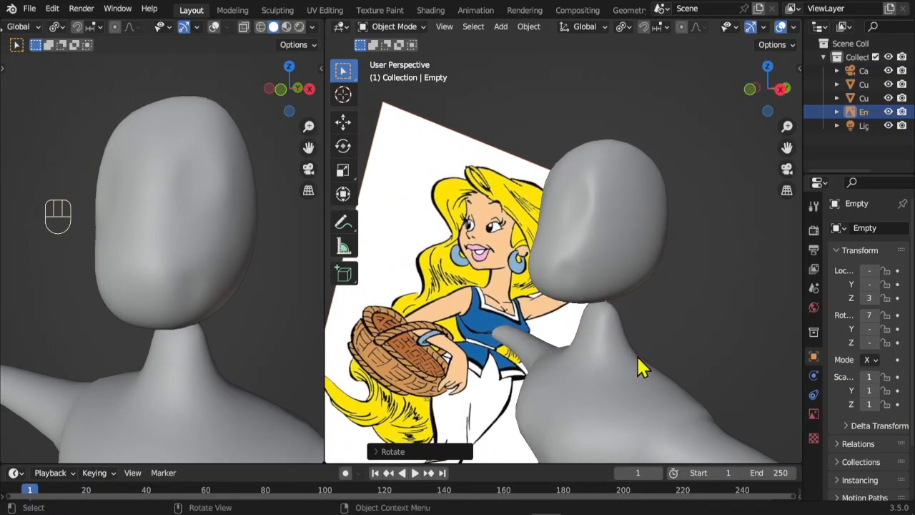
- Refine the reference image's rotation, scale it up, and move it so the drawn face sits next to the head
{"action": "key", "text": "r"}
{"action": "key", "text": "r"}
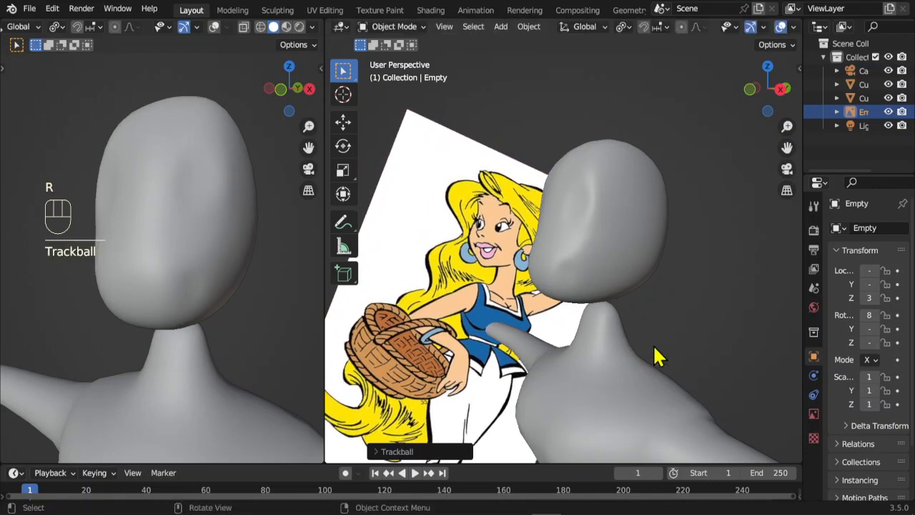
{"action": "key", "text": "s"}
{"action": "key", "text": "g"}
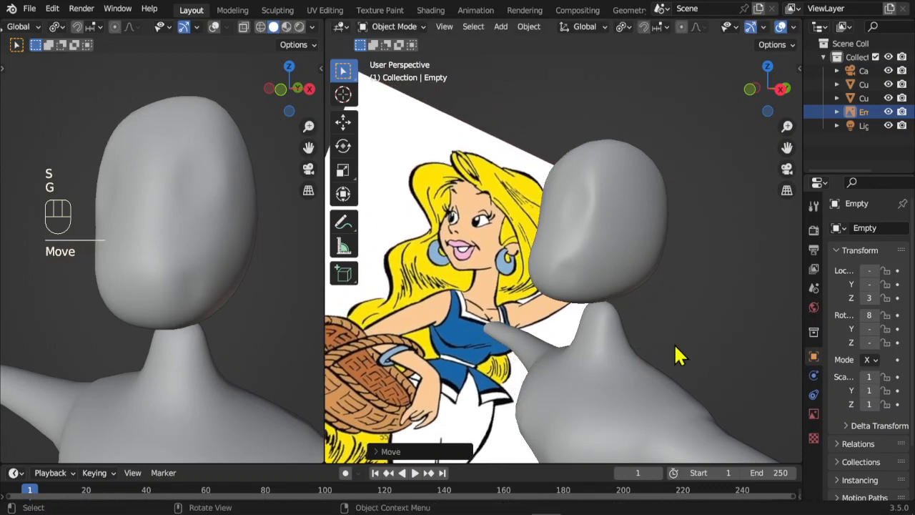
{"action": "middle_click", "coordinate": [623, 341]}
{"action": "key", "text": "r"}
{"action": "left_click", "coordinate": [613, 348]}
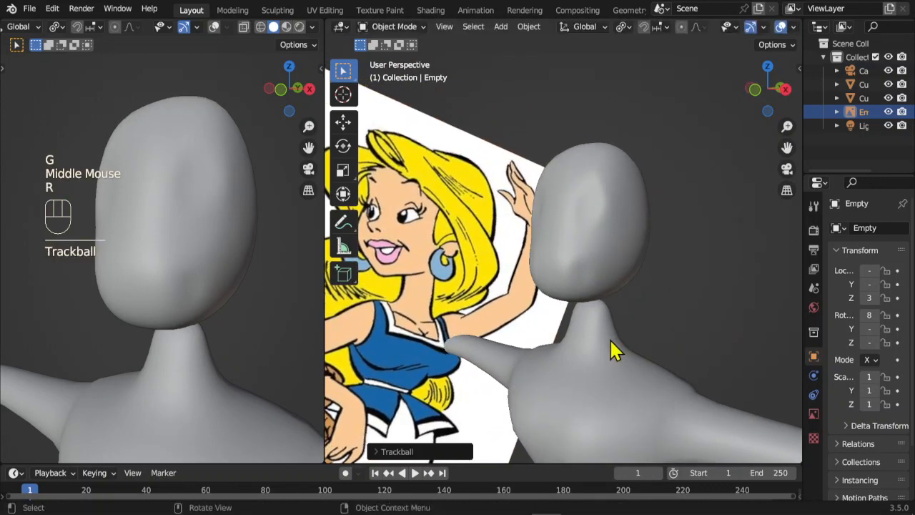
{"action": "key", "text": "g"}
{"action": "left_click", "coordinate": [580, 300]}
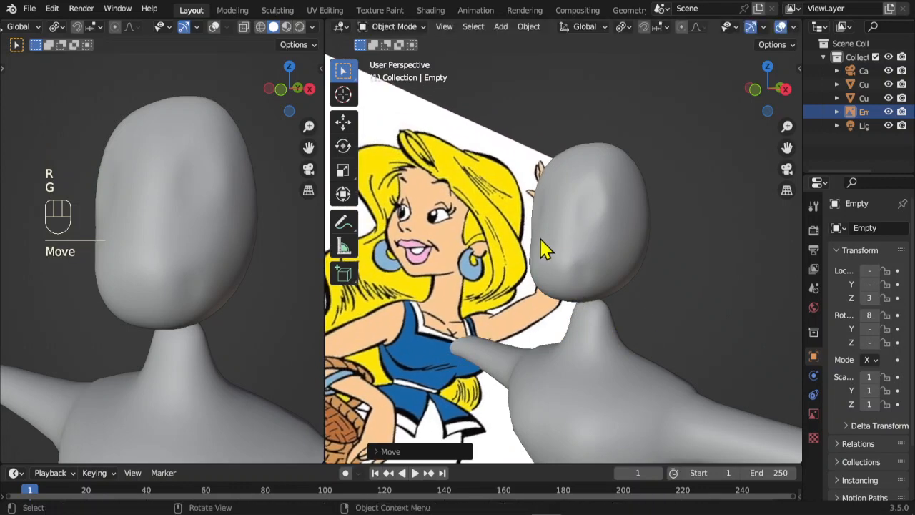
- Select the head mesh, enter Edit Mode, and reframe both viewports on the lower face
{"action": "left_click", "coordinate": [565, 239]}
{"action": "scroll", "coordinate": [597, 282], "scroll_direction": "up", "scroll_amount": 3}
{"action": "key", "text": "Tab"}
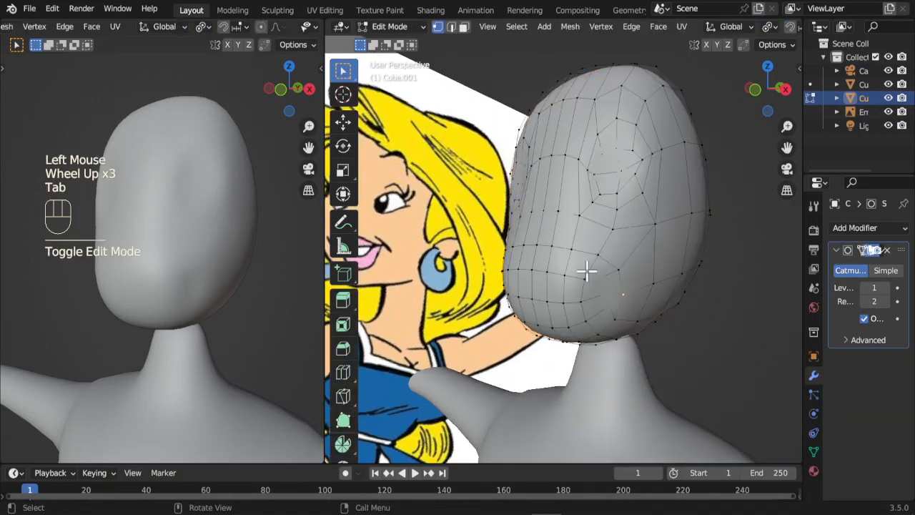
{"action": "middle_click_drag", "start_coordinate": [106, 139], "coordinate": [167, 174], "text": "shift"}
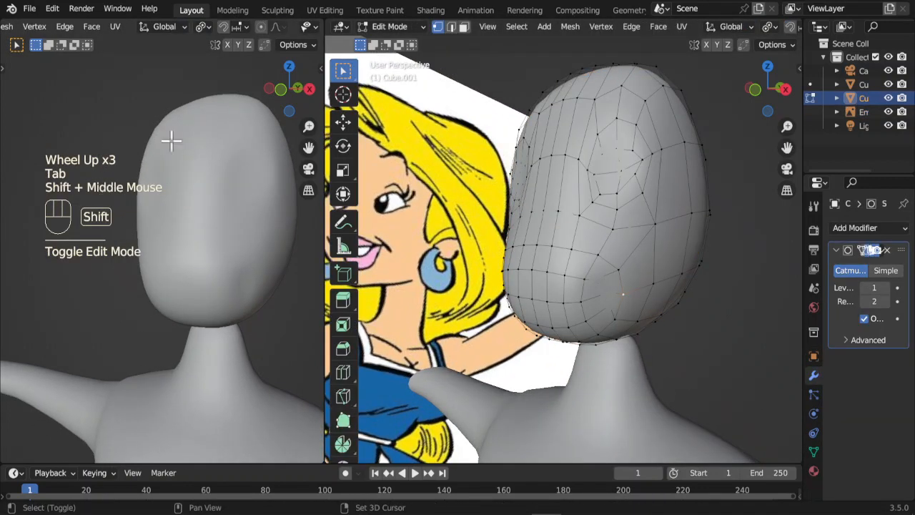
{"action": "middle_click_drag", "start_coordinate": [624, 330], "coordinate": [603, 286]}
{"action": "scroll", "coordinate": [632, 317], "scroll_direction": "up", "scroll_amount": 1}
{"action": "scroll", "coordinate": [546, 318], "scroll_direction": "down", "scroll_amount": 3}
{"action": "scroll", "coordinate": [565, 295], "scroll_direction": "up", "scroll_amount": 4}
- Outline the mouth area with its upper and lower edge loops, and select the block of faces inside it in face select mode
{"action": "left_click", "coordinate": [607, 238], "text": "alt"}
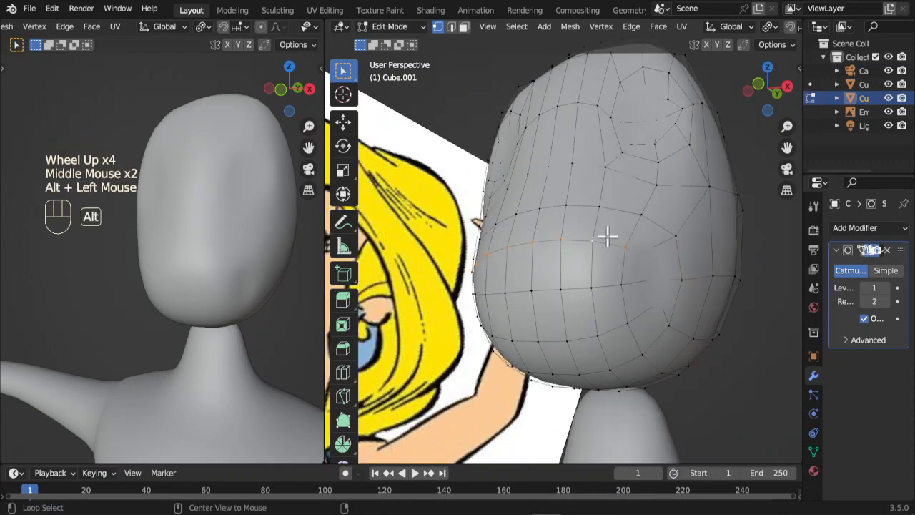
{"action": "left_click", "coordinate": [606, 329], "text": "alt+shift"}
{"action": "middle_click_drag", "start_coordinate": [615, 327], "coordinate": [569, 309]}
{"action": "left_click", "coordinate": [636, 317], "text": "shift"}
{"action": "mouse_move", "coordinate": [636, 316]}
{"action": "middle_mouse_down"}
{"action": "mouse_move", "coordinate": [527, 317]}
{"action": "mouse_move", "coordinate": [580, 292]}
{"action": "mouse_move", "coordinate": [621, 319]}
{"action": "middle_mouse_up"}
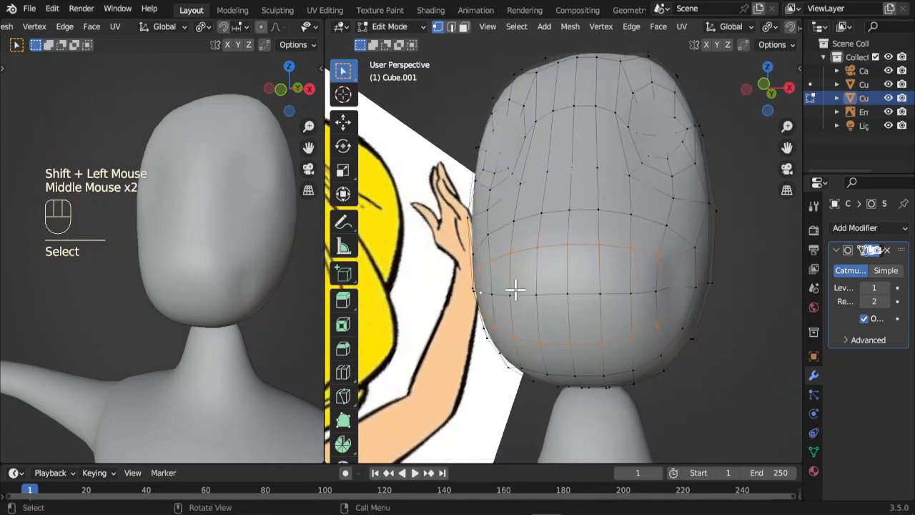
{"action": "key", "text": "3"}
{"action": "left_click_drag", "start_coordinate": [493, 271], "coordinate": [670, 310]}
{"action": "middle_click_drag", "start_coordinate": [670, 310], "coordinate": [577, 321]}
{"action": "scroll", "coordinate": [636, 253], "scroll_direction": "down", "scroll_amount": 2}
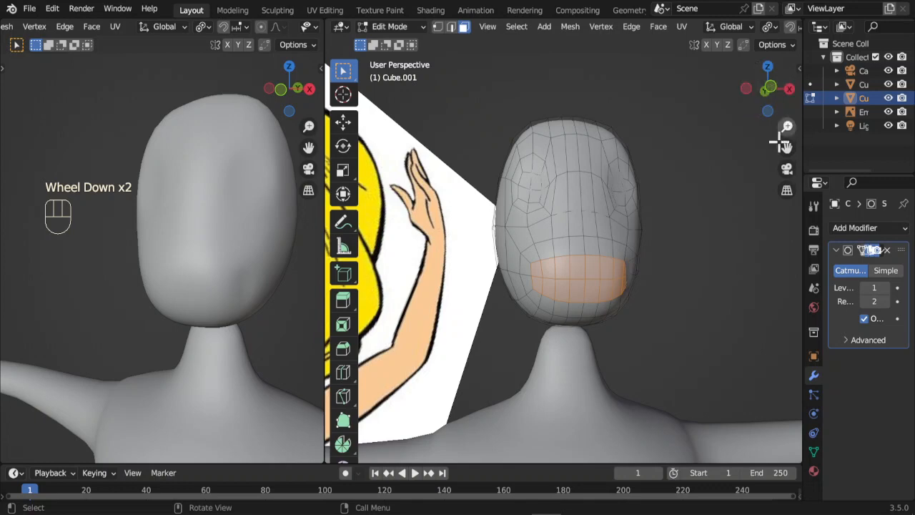
- Apply AutoMirror to the head on the X axis with positive orientation, Cut and Mirror, and Use Clip
{"action": "key", "text": "n"}
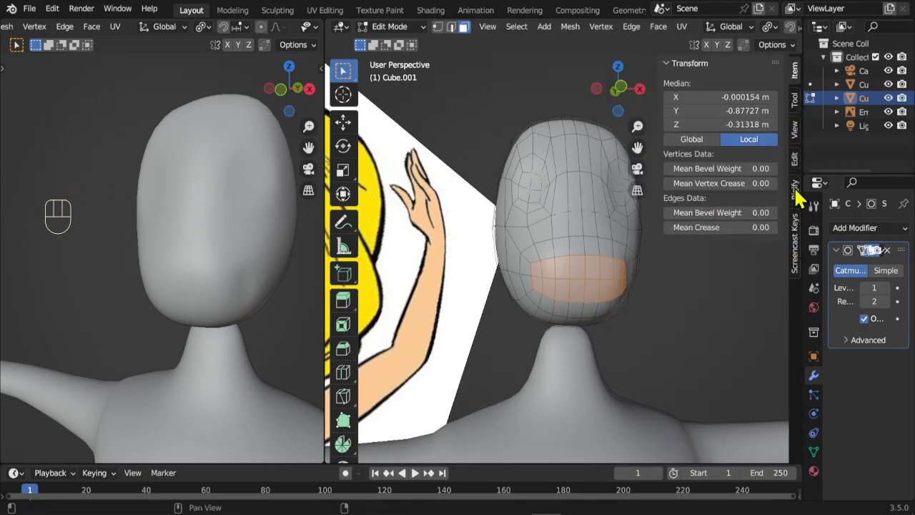
{"action": "left_click", "coordinate": [797, 163]}
{"action": "left_click", "coordinate": [711, 81]}
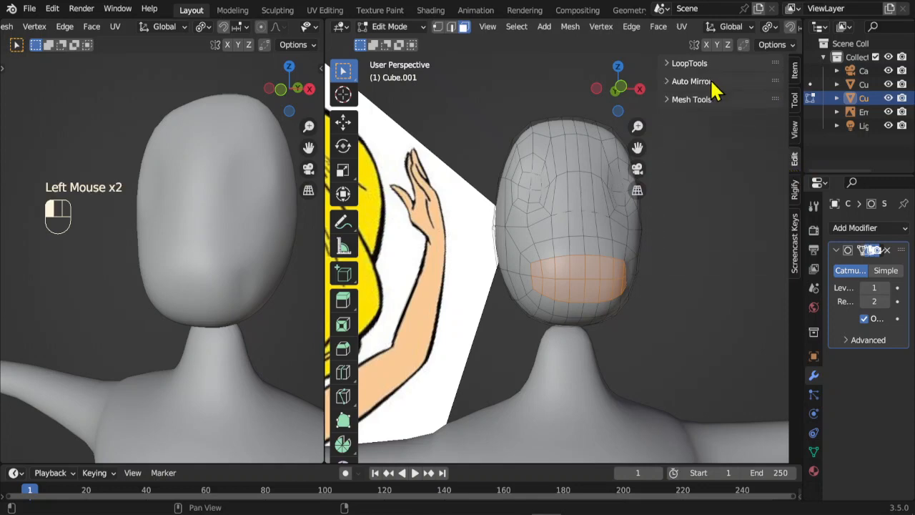
{"action": "left_click", "coordinate": [705, 82]}
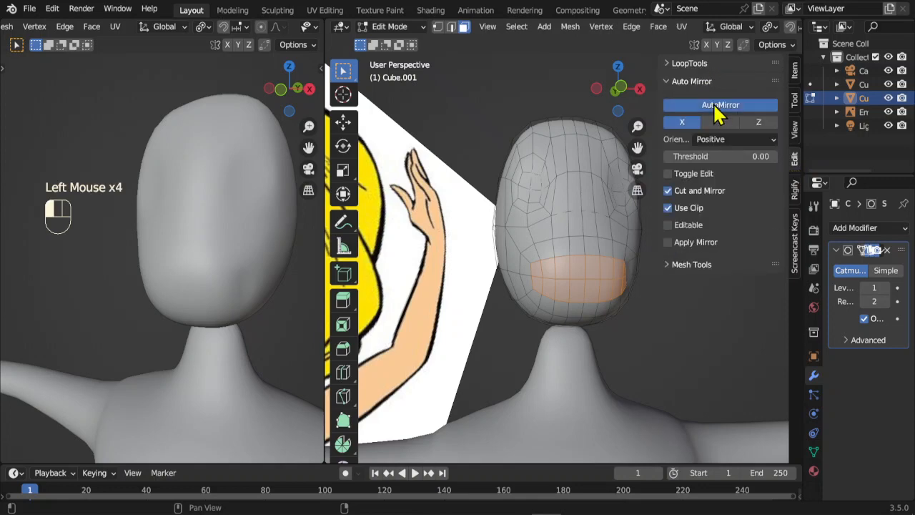
- Reselect the mouth faces on the remaining half, extrude them in place, and scale them down to a thin strip
{"action": "middle_click_drag", "start_coordinate": [680, 349], "coordinate": [523, 272]}
{"action": "scroll", "coordinate": [552, 290], "scroll_direction": "up", "scroll_amount": 2}
{"action": "left_click_drag", "start_coordinate": [523, 272], "coordinate": [591, 308]}
{"action": "middle_click_drag", "start_coordinate": [591, 308], "coordinate": [592, 330]}
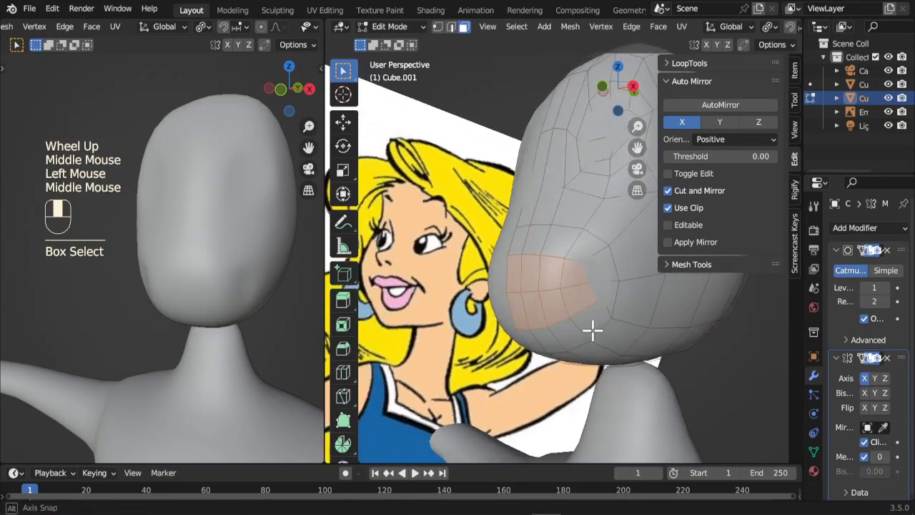
{"action": "key", "text": "e"}
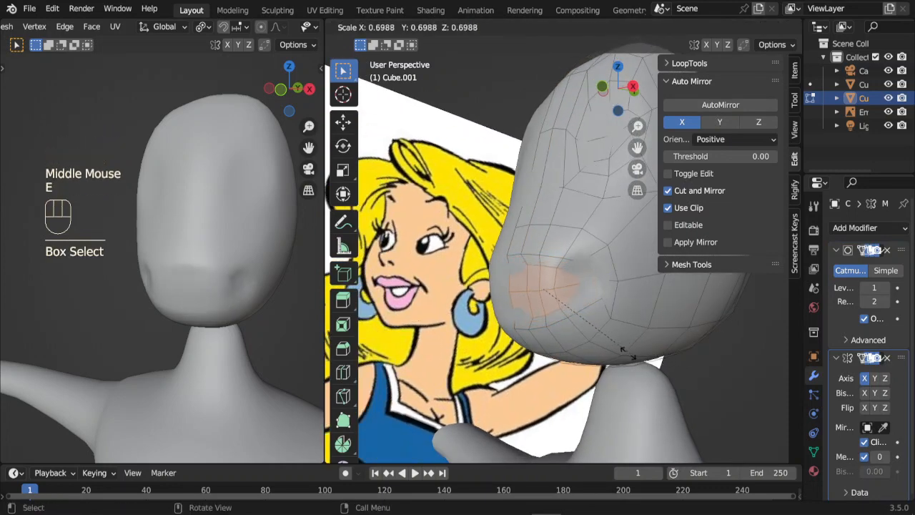
{"action": "left_click", "coordinate": [572, 326]}
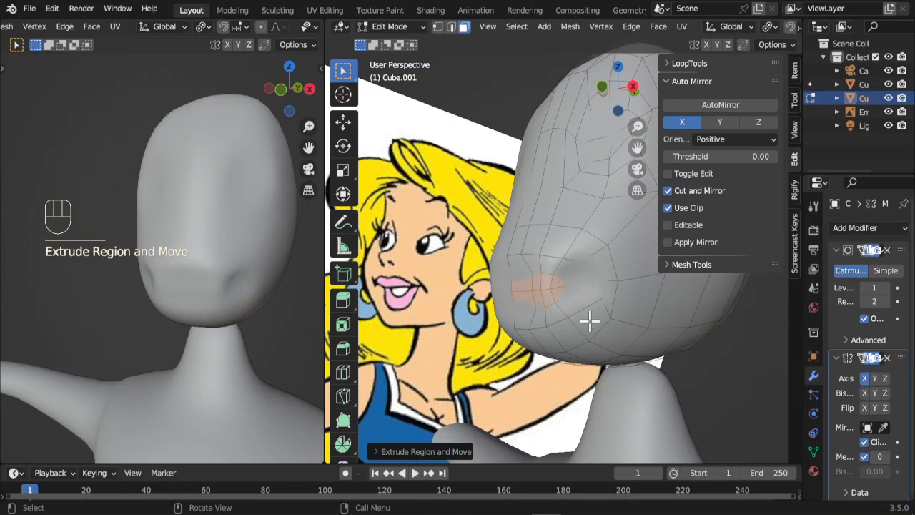
{"action": "key", "text": "s"}
{"action": "left_click", "coordinate": [645, 330]}
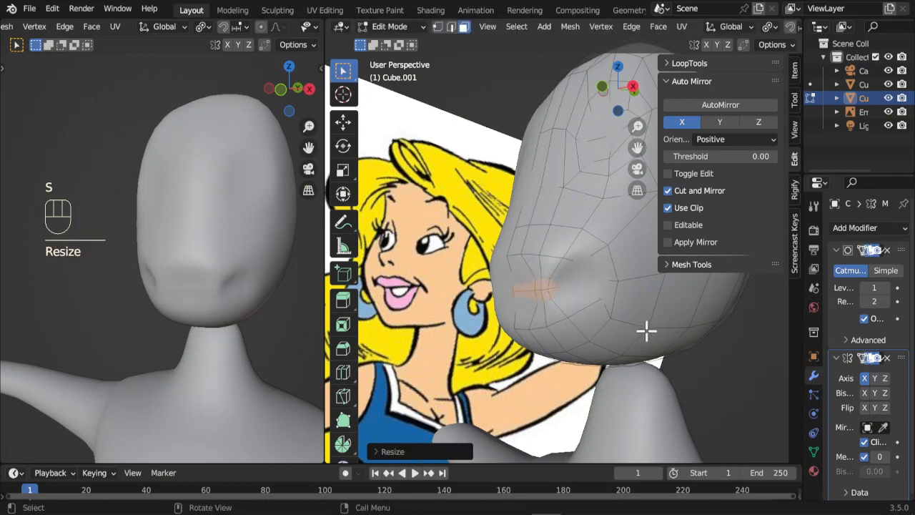
- Move the scaled-down mouth faces slightly forward in the right orthographic view and check the mouth from the front
{"action": "key", "text": "KP_3"}
{"action": "key", "text": "g"}
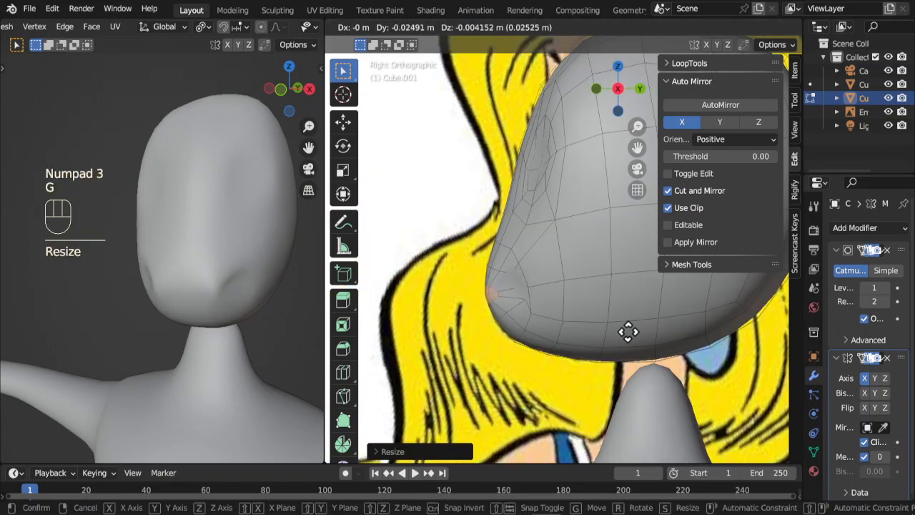
{"action": "left_click", "coordinate": [631, 331]}
{"action": "middle_click_drag", "start_coordinate": [506, 322], "coordinate": [591, 311]}
{"action": "scroll", "coordinate": [613, 304], "scroll_direction": "down", "scroll_amount": 2}
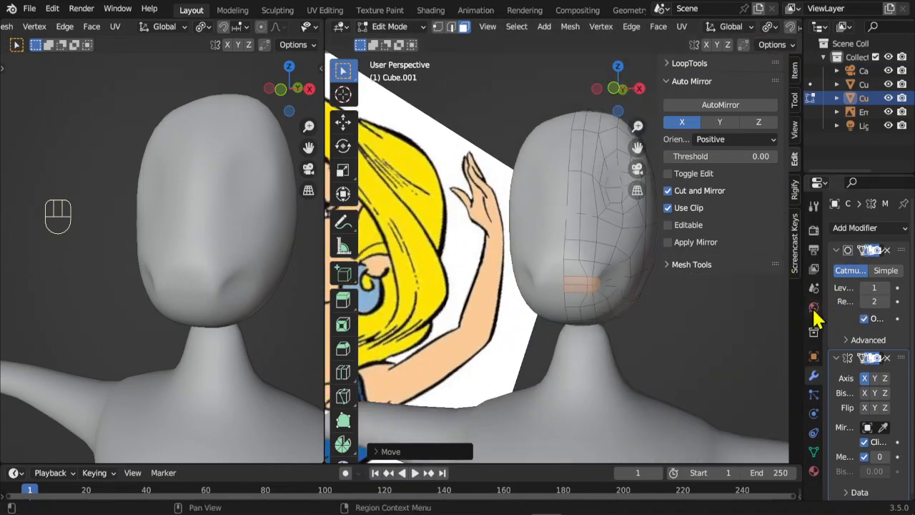
- Widen the properties area and reorder the head's modifier stack so Subdivision sits below Mirror
{"action": "left_click_drag", "start_coordinate": [803, 303], "coordinate": [716, 300]}
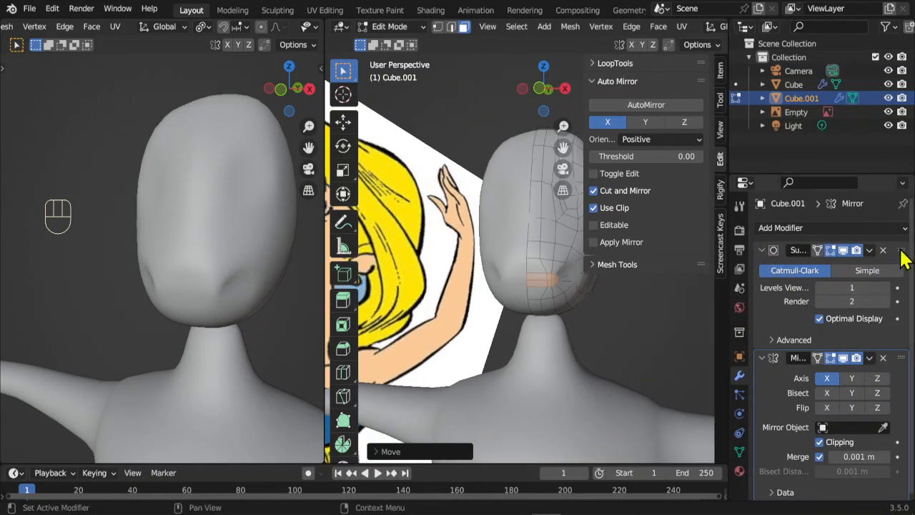
{"action": "left_click", "coordinate": [774, 339]}
{"action": "left_click", "coordinate": [773, 341]}
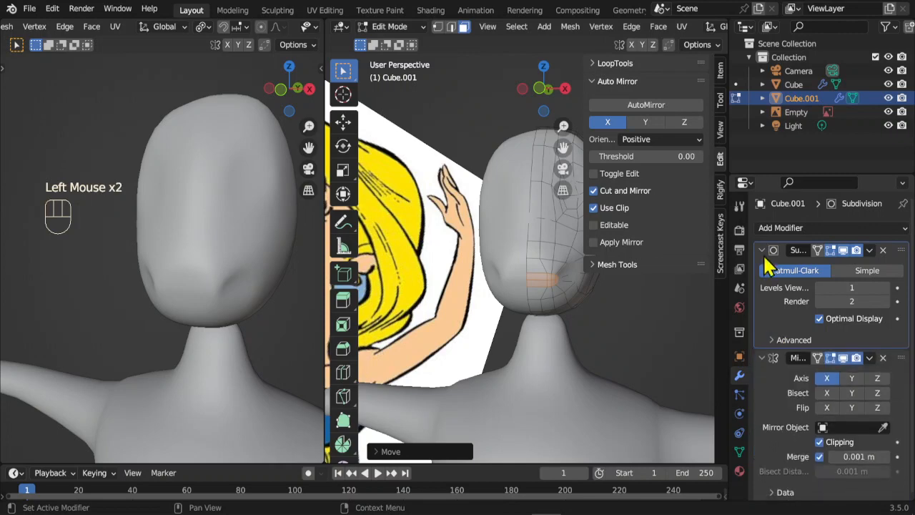
{"action": "left_click", "coordinate": [762, 251]}
{"action": "left_click", "coordinate": [763, 269]}
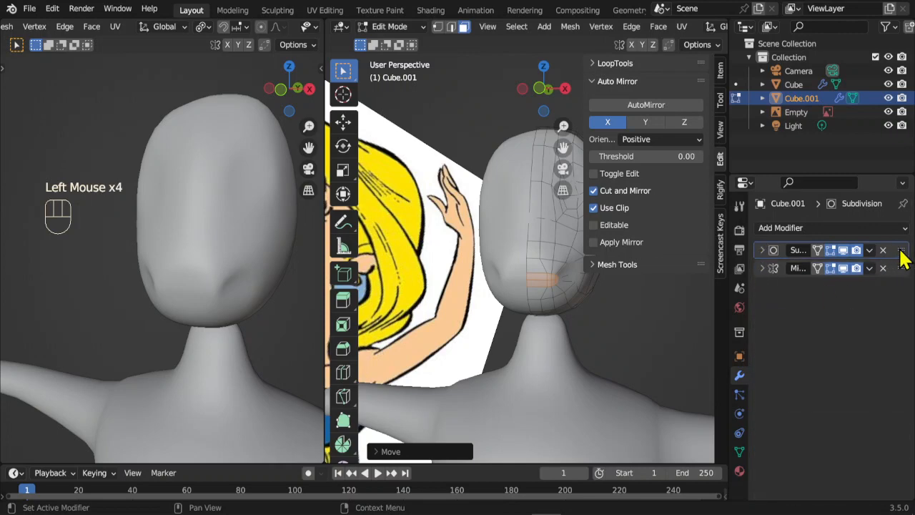
{"action": "left_click_drag", "start_coordinate": [903, 251], "coordinate": [902, 278]}
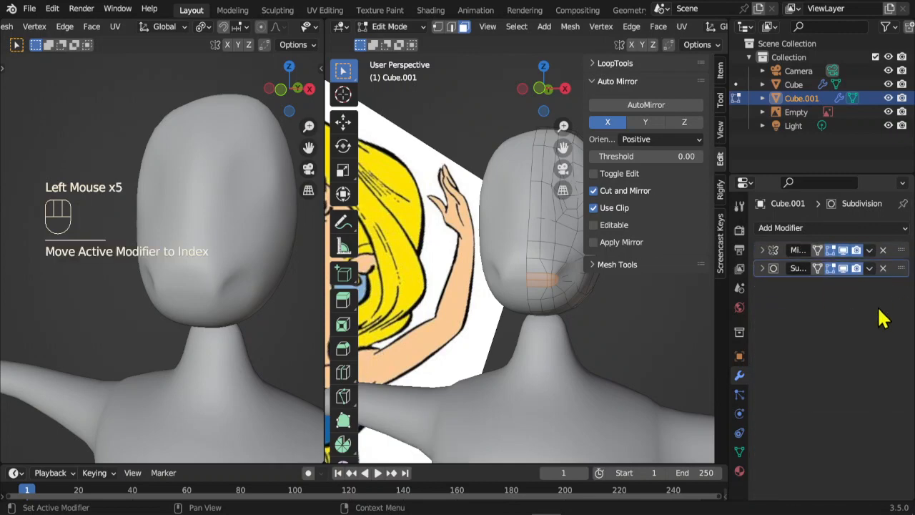
- Turn on the Subdivision modifier's On Cage display and hide the modeling viewport's sidebar
{"action": "scroll", "coordinate": [841, 293], "scroll_direction": "up", "scroll_amount": 2}
{"action": "left_click", "coordinate": [762, 269]}
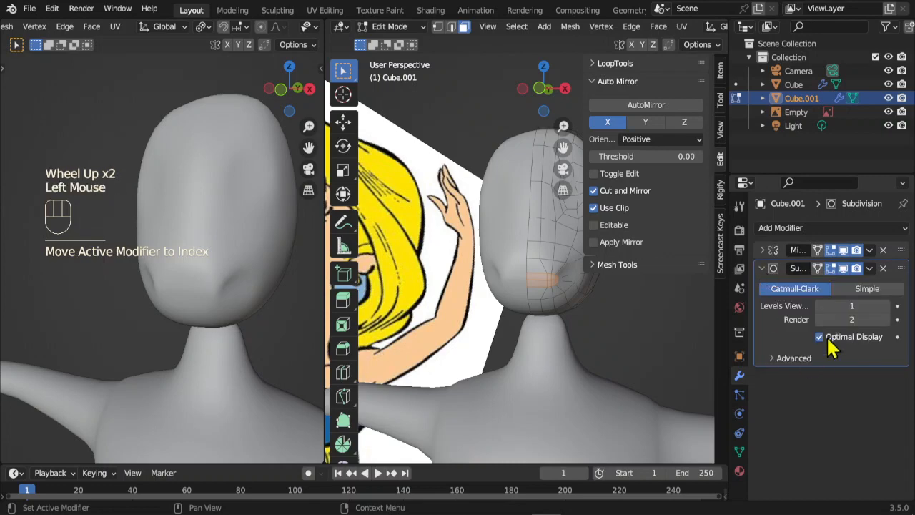
{"action": "left_click", "coordinate": [819, 268]}
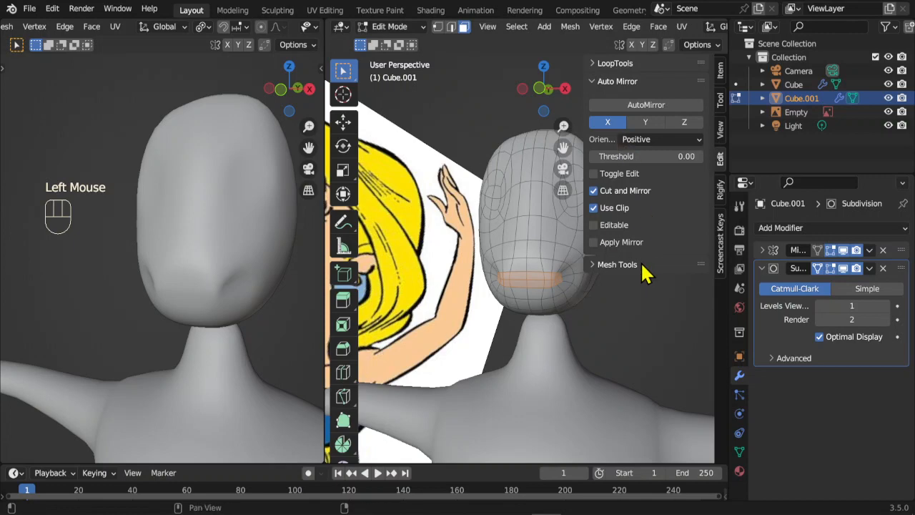
{"action": "key", "text": "n"}
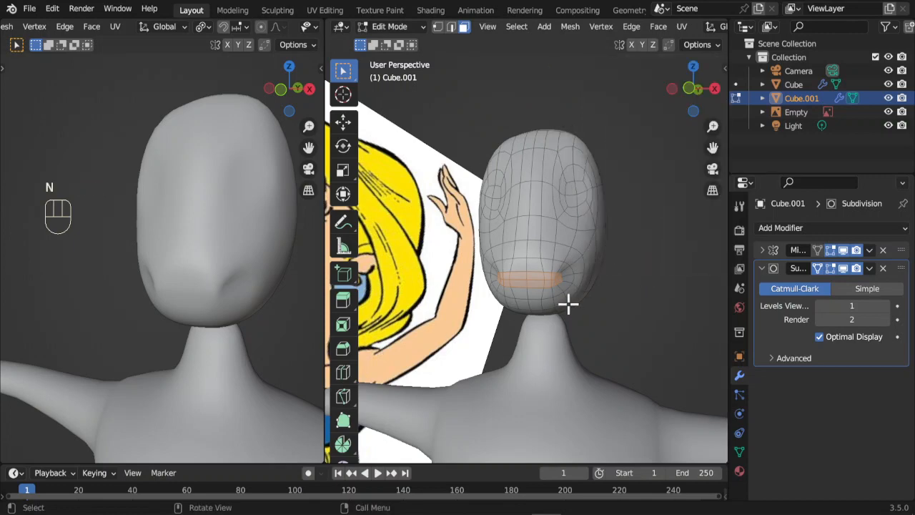
- Flatten the selected mouth faces front to back by scaling them along global Y
{"action": "scroll", "coordinate": [569, 306], "scroll_direction": "up", "scroll_amount": 2}
{"action": "middle_click_drag", "start_coordinate": [566, 307], "coordinate": [499, 265]}
{"action": "middle_click_drag", "start_coordinate": [591, 329], "coordinate": [511, 219]}
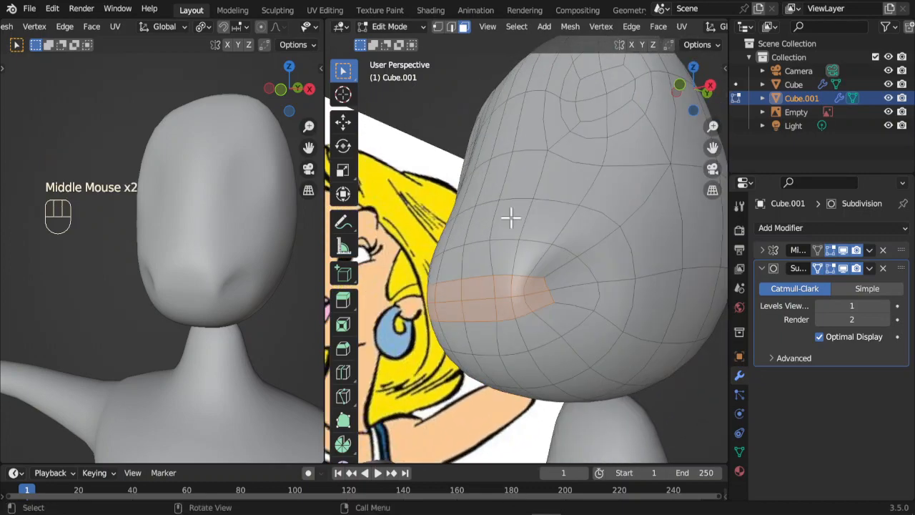
{"action": "middle_click_drag", "start_coordinate": [513, 356], "coordinate": [498, 374]}
{"action": "key", "text": "s"}
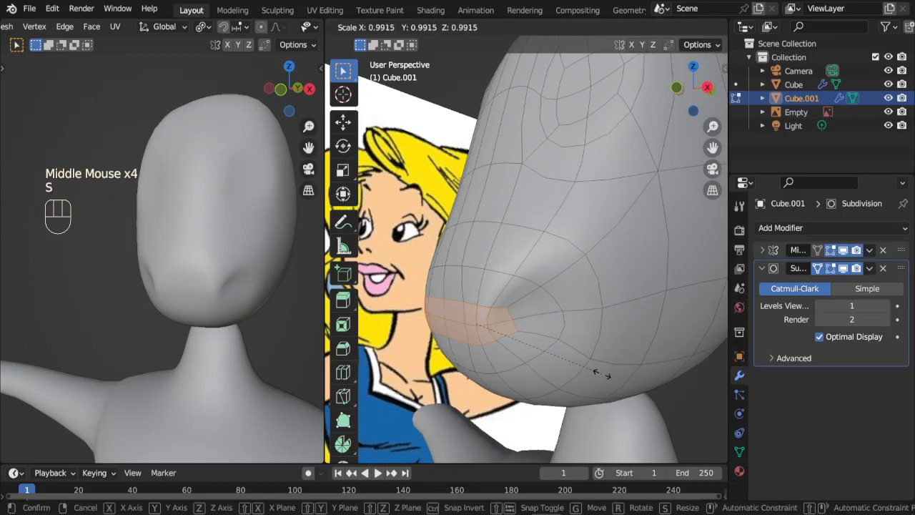
{"action": "key", "text": "y"}
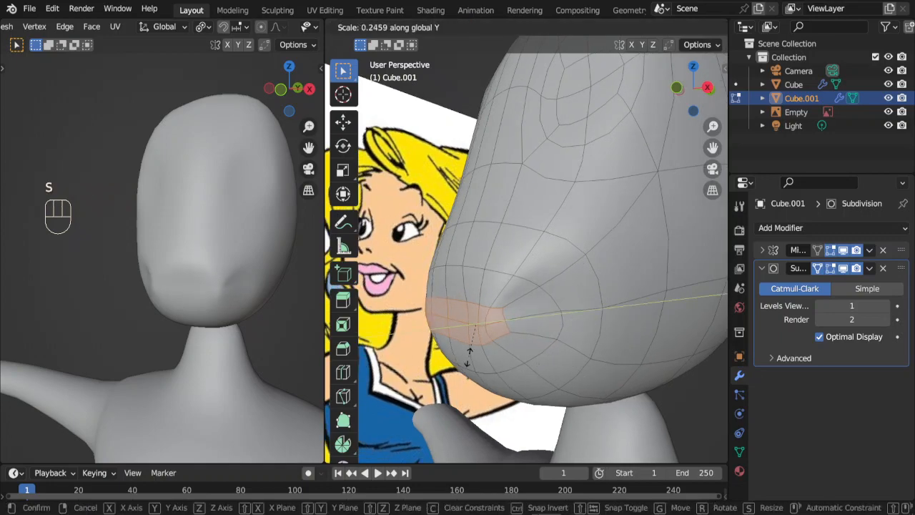
{"action": "left_click", "coordinate": [492, 359]}
{"action": "middle_click_drag", "start_coordinate": [492, 359], "coordinate": [509, 213]}
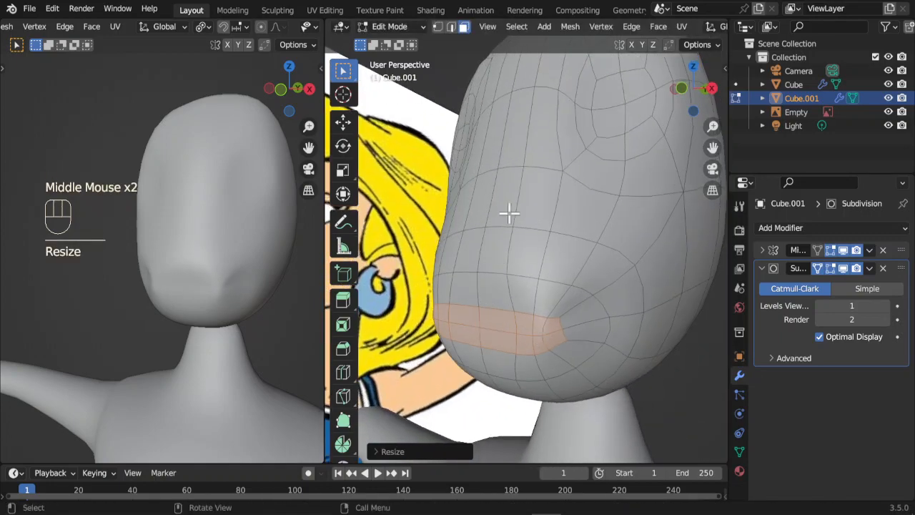
- Switch to vertex select mode and move the selected mouth vertices slightly inward toward the face's center line
{"action": "left_click", "coordinate": [450, 27]}
{"action": "middle_click_drag", "start_coordinate": [522, 264], "coordinate": [573, 284]}
{"action": "left_click", "coordinate": [438, 26]}
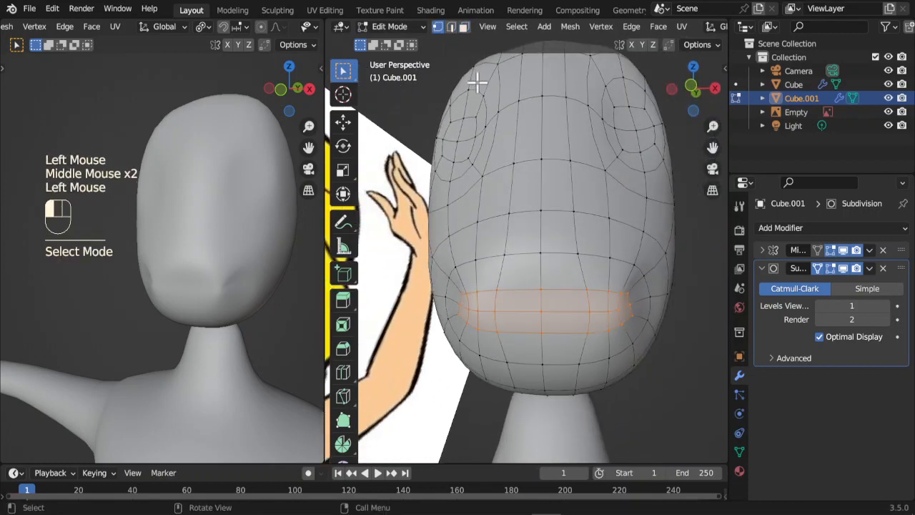
{"action": "key", "text": "g"}
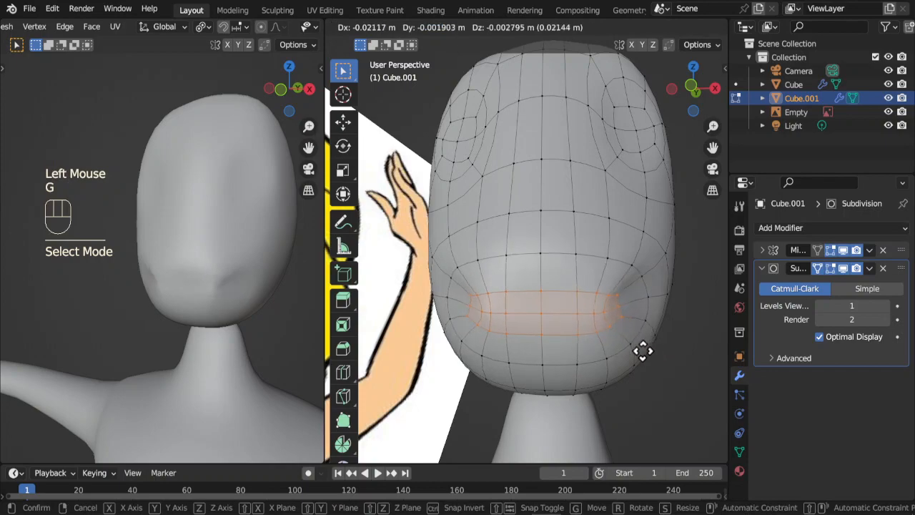
{"action": "mouse_move", "coordinate": [642, 350]}
{"action": "middle_mouse_down"}
{"action": "mouse_move", "coordinate": [558, 329]}
{"action": "mouse_move", "coordinate": [660, 321]}
{"action": "mouse_move", "coordinate": [663, 332]}
{"action": "mouse_move", "coordinate": [588, 333]}
{"action": "mouse_move", "coordinate": [636, 362]}
{"action": "middle_mouse_up"}
- Select the vertices at the mouth corner, shift them, and scale them closer together
{"action": "left_click", "coordinate": [515, 315]}
{"action": "left_click", "coordinate": [517, 318], "text": "shift"}
{"action": "left_click", "coordinate": [525, 333], "text": "shift"}
{"action": "key", "text": "g"}
{"action": "left_click", "coordinate": [668, 333]}
{"action": "key", "text": "s"}
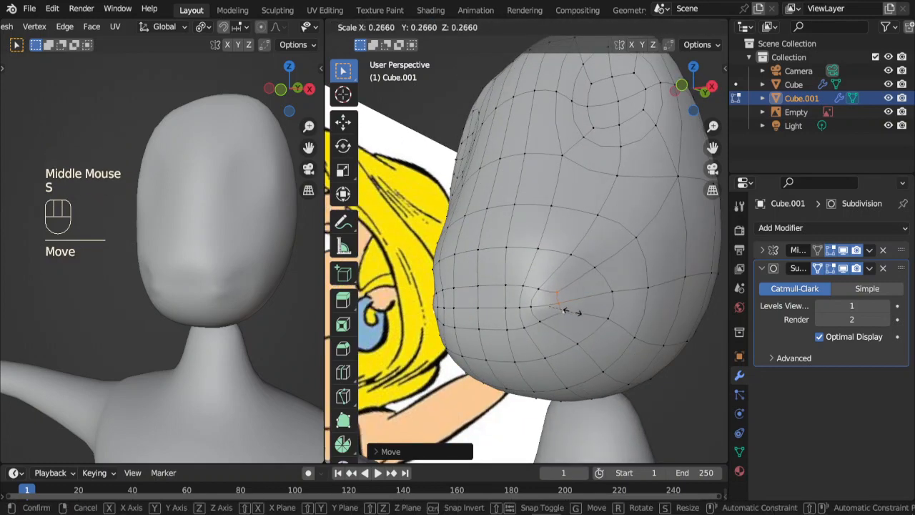
{"action": "left_click", "coordinate": [565, 309]}
{"action": "middle_click_drag", "start_coordinate": [552, 332], "coordinate": [576, 327]}
{"action": "left_click", "coordinate": [569, 309]}
- Slide the mouth corner's middle vertex outward along its edge to form a pointed corner
{"action": "left_click", "coordinate": [517, 311]}
{"action": "scroll", "coordinate": [538, 334], "scroll_direction": "up", "scroll_amount": 2}
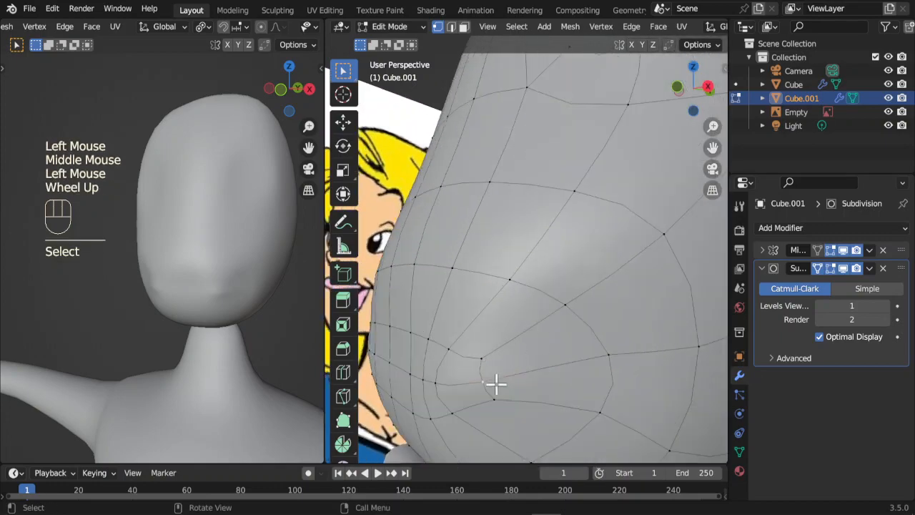
{"action": "scroll", "coordinate": [494, 384], "scroll_direction": "down", "scroll_amount": 1}
{"action": "middle_click", "coordinate": [492, 366]}
{"action": "key", "text": "g"}
{"action": "key", "text": "g"}
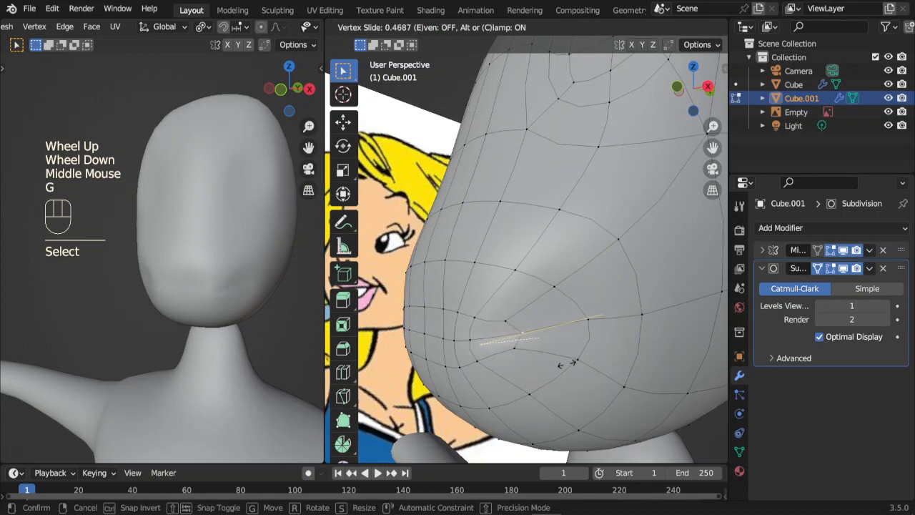
{"action": "left_click", "coordinate": [545, 360]}
- Select the mouth faces in face select mode, extrude them inward about 0.05 m, and adjust their position
{"action": "middle_click_drag", "start_coordinate": [546, 360], "coordinate": [549, 322]}
{"action": "scroll", "coordinate": [600, 334], "scroll_direction": "down", "scroll_amount": 1}
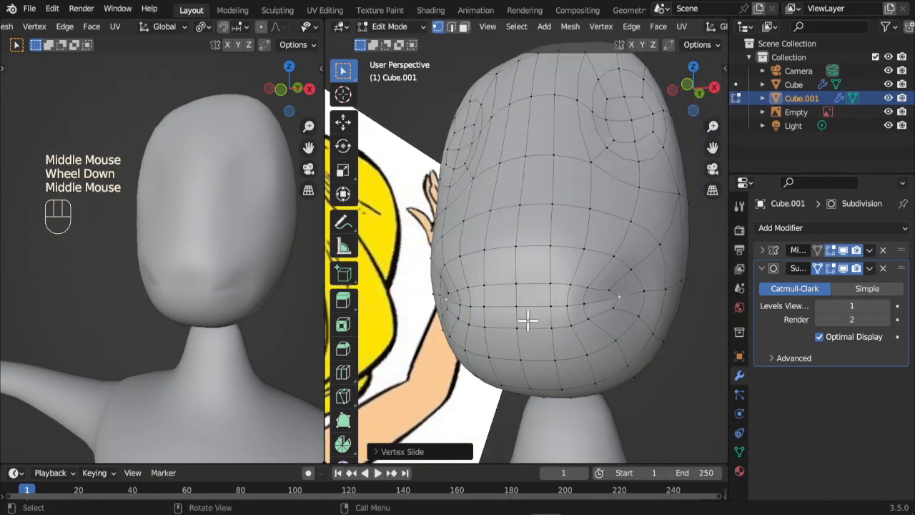
{"action": "key", "text": "3"}
{"action": "left_click_drag", "start_coordinate": [518, 288], "coordinate": [592, 312]}
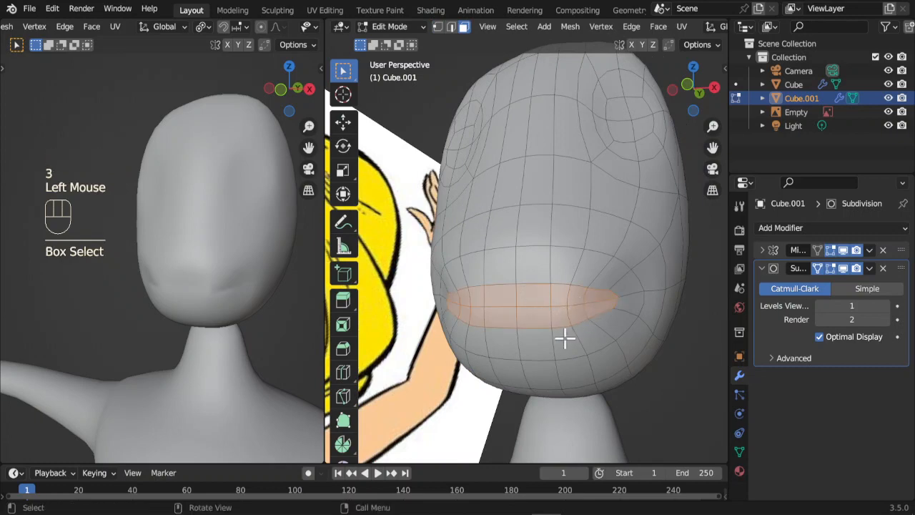
{"action": "middle_click_drag", "start_coordinate": [565, 340], "coordinate": [552, 370]}
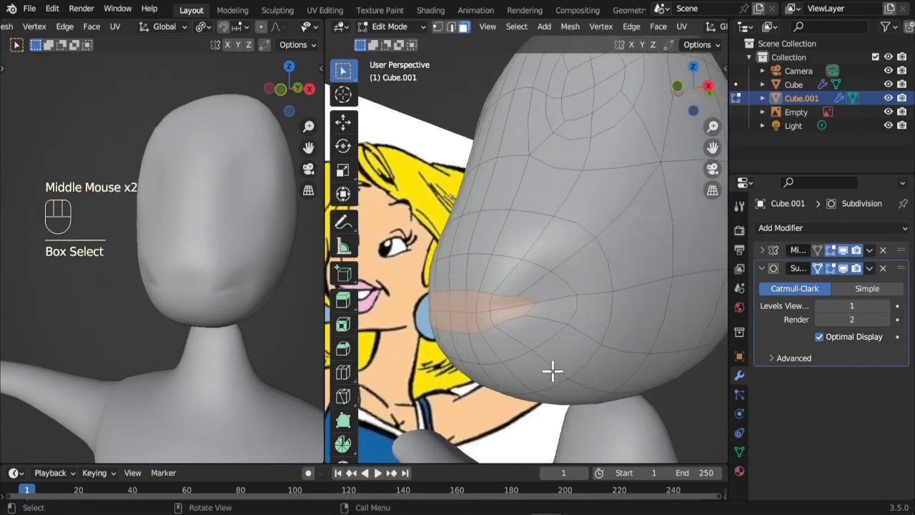
{"action": "key", "text": "e"}
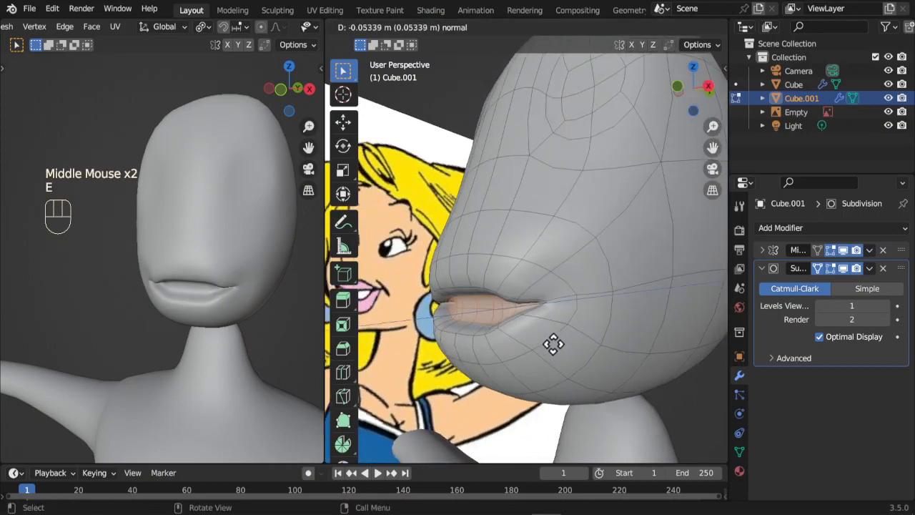
{"action": "left_click", "coordinate": [558, 345]}
{"action": "middle_click_drag", "start_coordinate": [450, 323], "coordinate": [464, 351]}
{"action": "key", "text": "g"}
{"action": "left_click", "coordinate": [557, 327]}
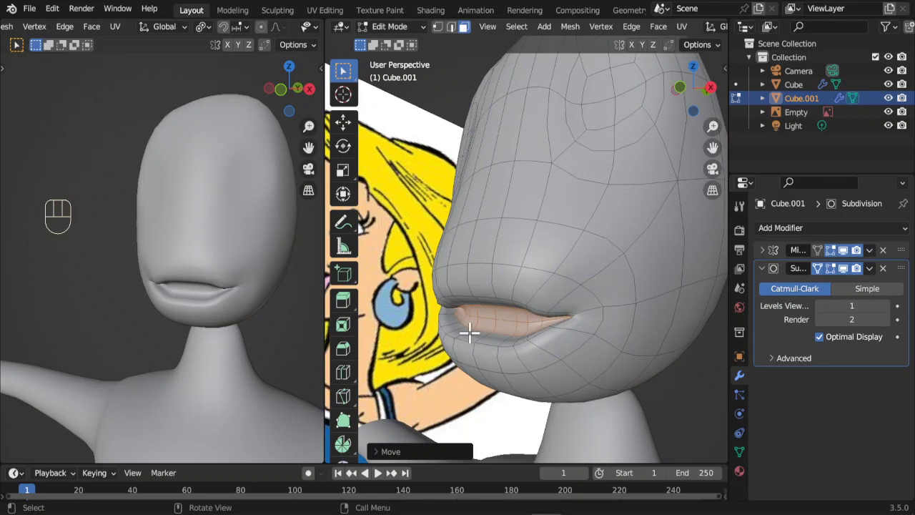
- Extrude the inner mouth faces once more and move them deeper into the head
{"action": "key", "text": "e"}
{"action": "left_click", "coordinate": [496, 323]}
{"action": "middle_click_drag", "start_coordinate": [496, 322], "coordinate": [556, 312]}
{"action": "key", "text": "g"}
{"action": "left_click", "coordinate": [558, 317]}
- Scale the inner mouth faces taller along global Z by about 4.5, and refine their size and position
{"action": "key", "text": "s"}
{"action": "key", "text": "z"}
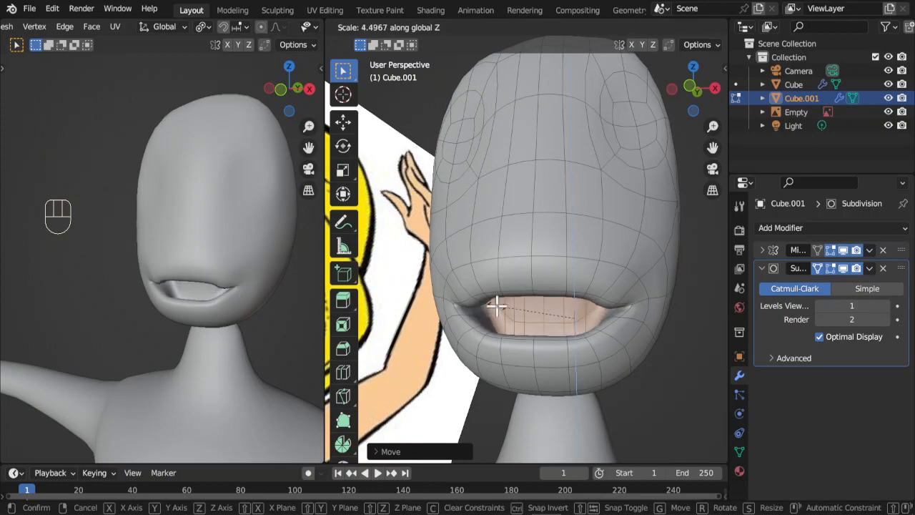
{"action": "left_click", "coordinate": [497, 306]}
{"action": "middle_click_drag", "start_coordinate": [497, 306], "coordinate": [565, 325]}
{"action": "key", "text": "s"}
{"action": "key", "text": "g"}
{"action": "left_click", "coordinate": [600, 361]}
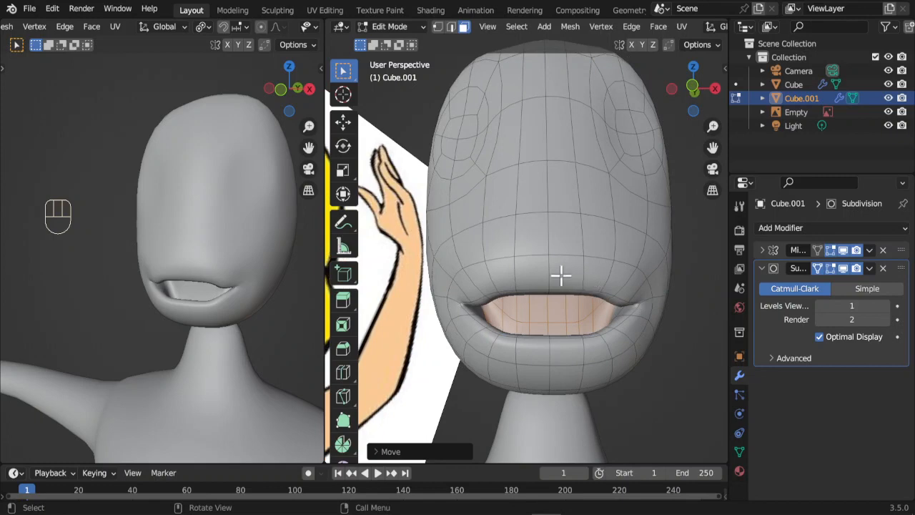
- Select the face beside the center line above the mouth and extrude it outward to start the nose
{"action": "scroll", "coordinate": [583, 276], "scroll_direction": "down", "scroll_amount": 2}
{"action": "middle_click_drag", "start_coordinate": [599, 290], "coordinate": [515, 236]}
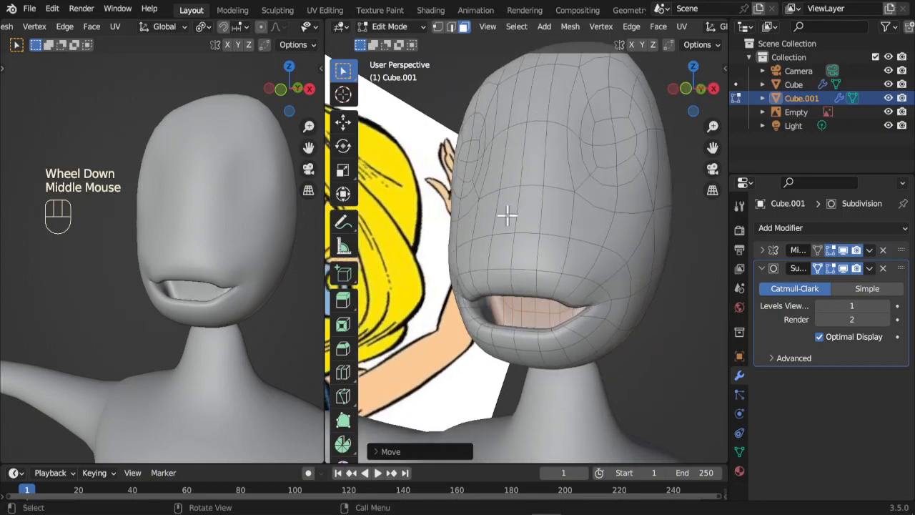
{"action": "left_click_drag", "start_coordinate": [508, 215], "coordinate": [531, 262]}
{"action": "middle_click_drag", "start_coordinate": [535, 274], "coordinate": [599, 279]}
{"action": "left_click", "coordinate": [559, 222]}
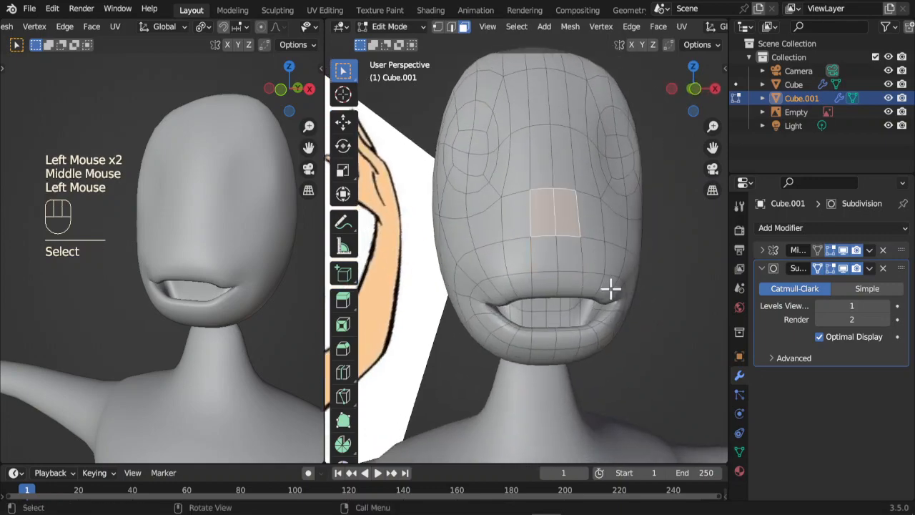
{"action": "mouse_move", "coordinate": [633, 336]}
{"action": "middle_mouse_down"}
{"action": "mouse_move", "coordinate": [545, 343]}
{"action": "mouse_move", "coordinate": [565, 343]}
{"action": "mouse_move", "coordinate": [603, 321]}
{"action": "mouse_move", "coordinate": [647, 335]}
{"action": "middle_mouse_up"}
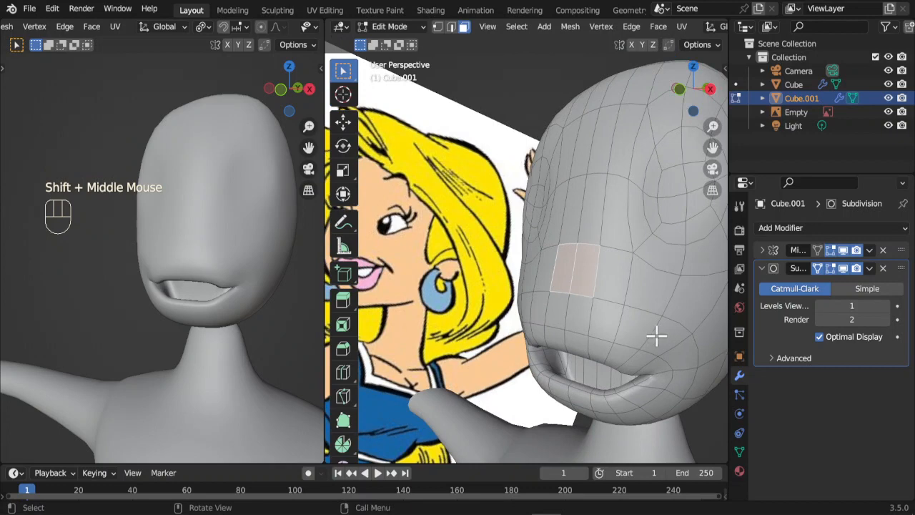
{"action": "key", "text": "e"}
{"action": "left_click", "coordinate": [640, 333]}
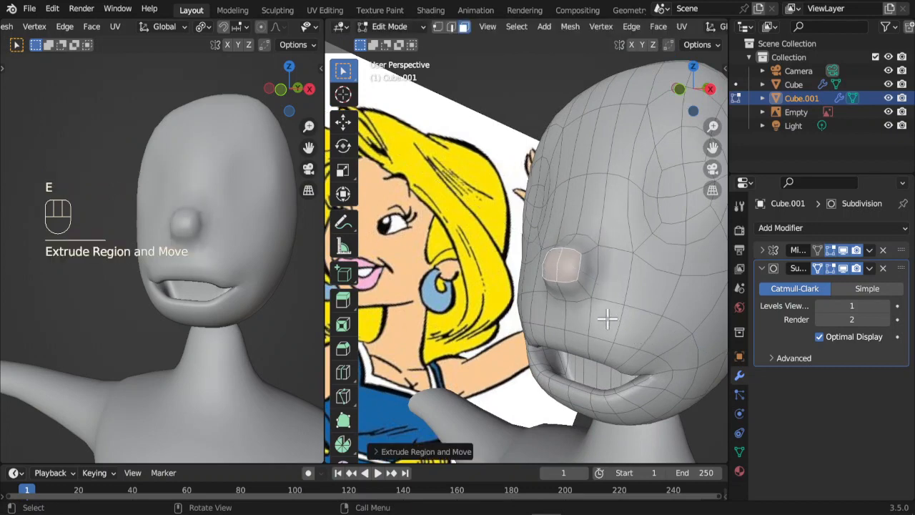
- Reposition the extruded nose tip and scale it down slightly
{"action": "middle_click_drag", "start_coordinate": [640, 333], "coordinate": [654, 318]}
{"action": "key", "text": "g"}
{"action": "left_click", "coordinate": [635, 317]}
{"action": "key", "text": "s"}
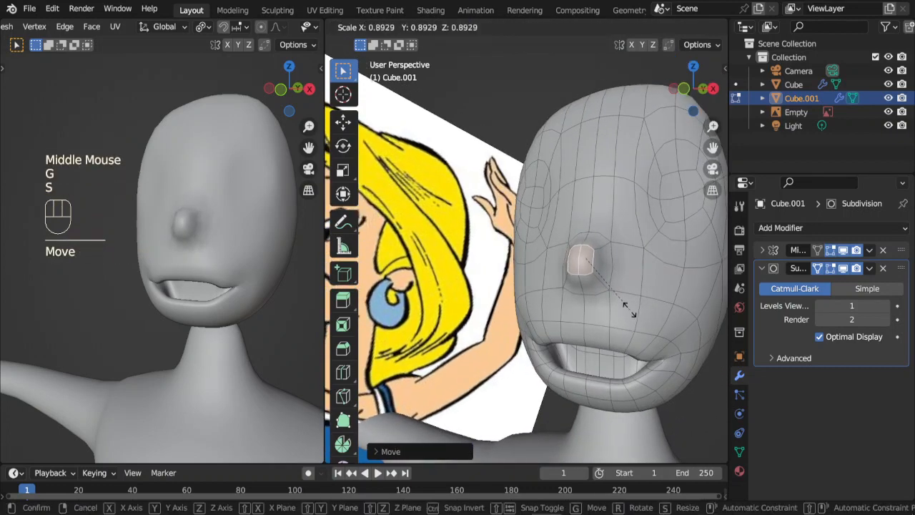
{"action": "left_click", "coordinate": [627, 312]}
- Select the nose's side face together with its tip face and move them forward about 0.04 m in the right side view
{"action": "middle_click_drag", "start_coordinate": [627, 312], "coordinate": [598, 316]}
{"action": "scroll", "coordinate": [581, 310], "scroll_direction": "up", "scroll_amount": 2}
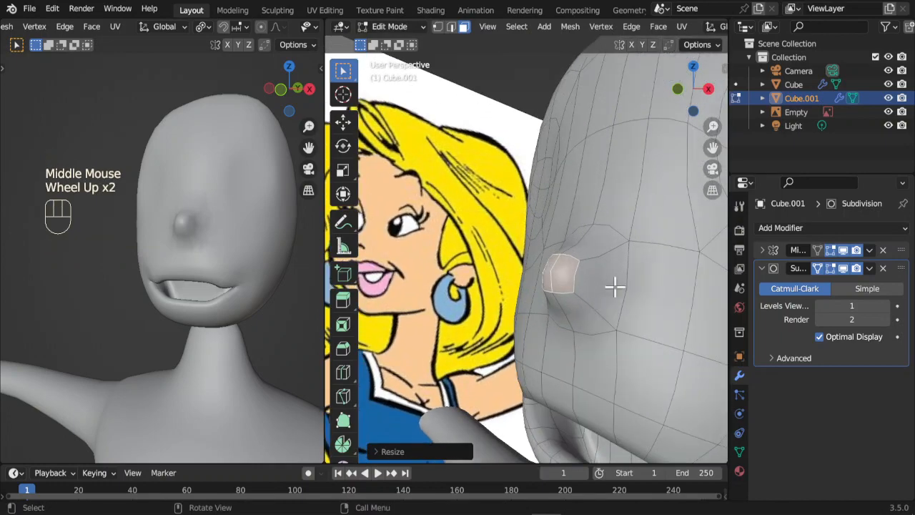
{"action": "scroll", "coordinate": [605, 288], "scroll_direction": "down", "scroll_amount": 1}
{"action": "left_click", "coordinate": [605, 272]}
{"action": "left_click", "coordinate": [581, 270], "text": "shift"}
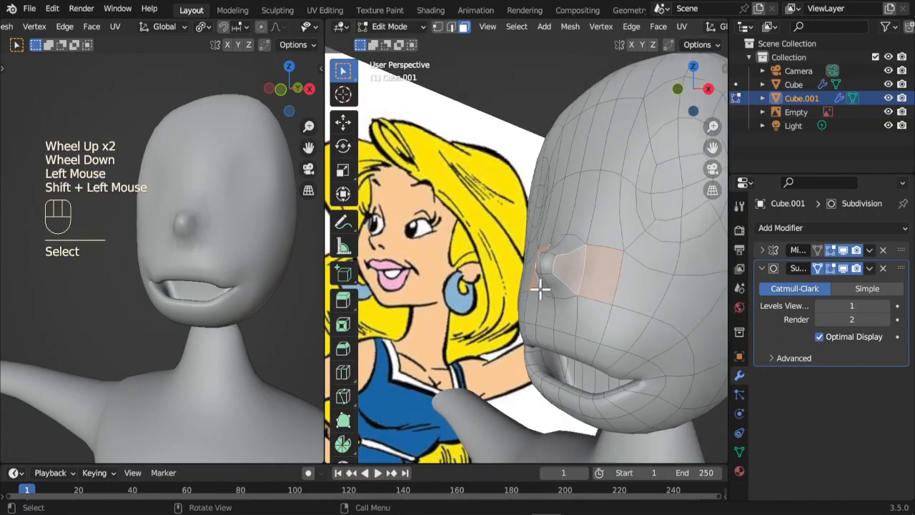
{"action": "middle_click_drag", "start_coordinate": [541, 288], "coordinate": [590, 283]}
{"action": "scroll", "coordinate": [631, 275], "scroll_direction": "up", "scroll_amount": 1}
{"action": "left_click", "coordinate": [631, 275]}
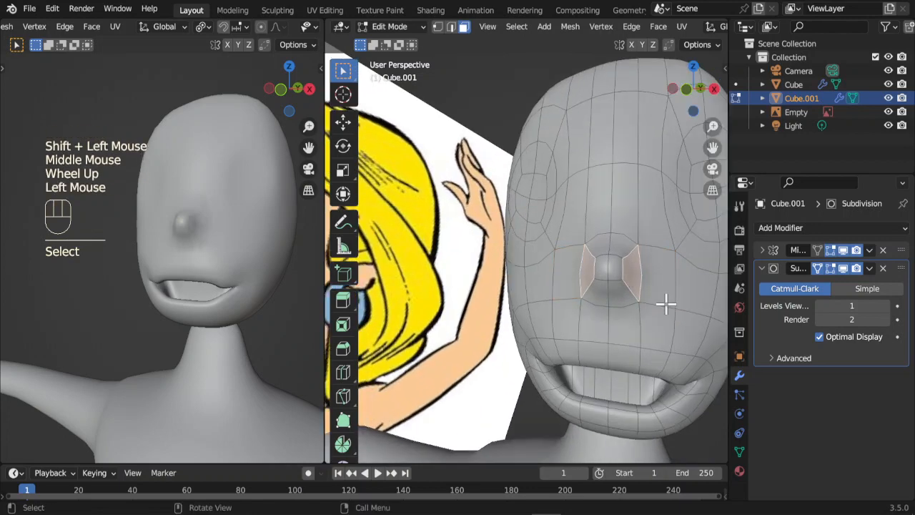
{"action": "scroll", "coordinate": [612, 262], "scroll_direction": "down", "scroll_amount": 4}
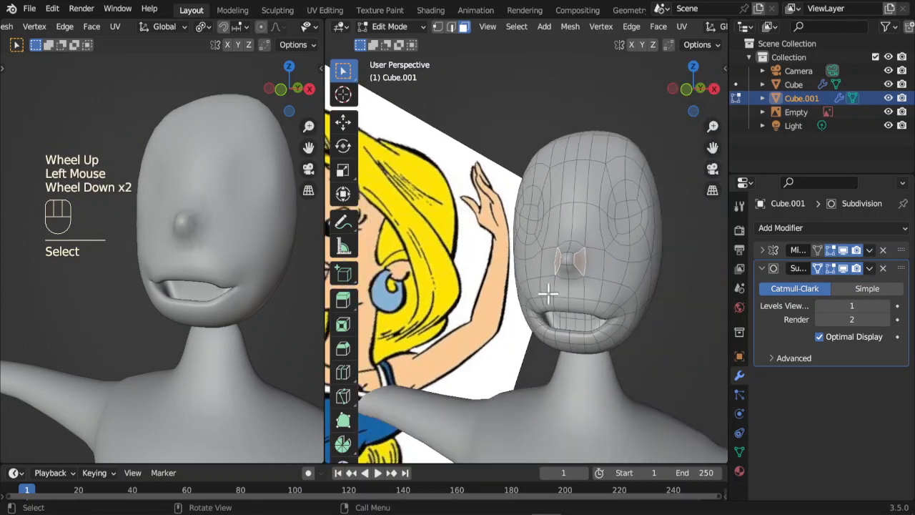
{"action": "scroll", "coordinate": [567, 293], "scroll_direction": "up", "scroll_amount": 1}
{"action": "scroll", "coordinate": [608, 296], "scroll_direction": "up", "scroll_amount": 2}
{"action": "middle_click_drag", "start_coordinate": [608, 296], "coordinate": [551, 310]}
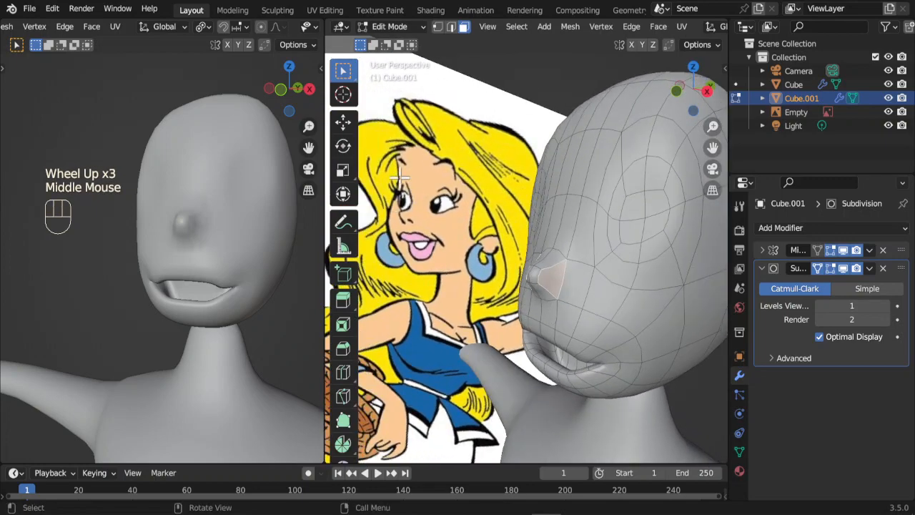
{"action": "left_click", "coordinate": [551, 289], "text": "shift"}
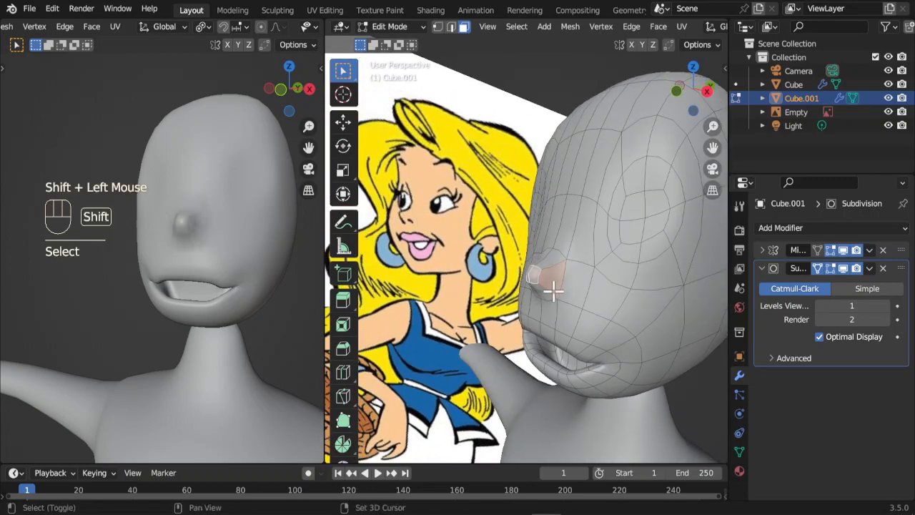
{"action": "key", "text": "KP_3"}
{"action": "key", "text": "g"}
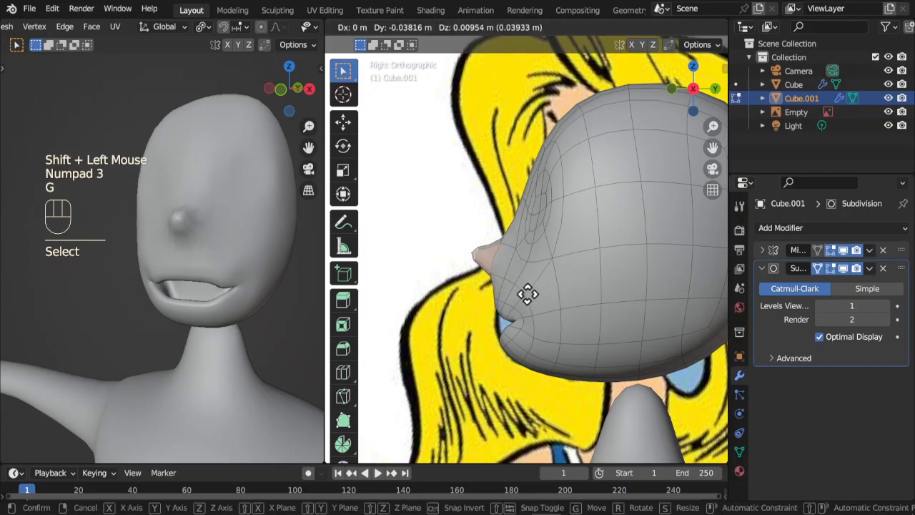
{"action": "left_click", "coordinate": [525, 294]}
- Rotate the selected nose faces by about 23 degrees in the side view
{"action": "key", "text": "r"}
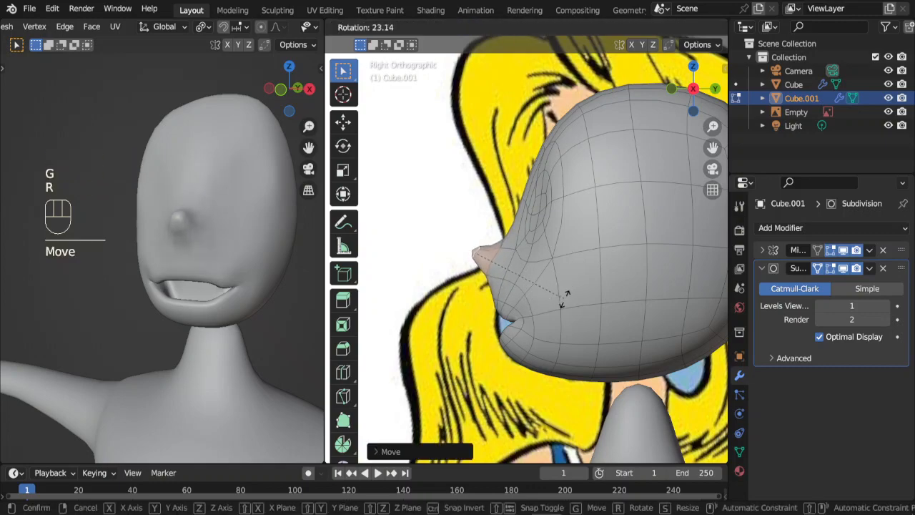
{"action": "left_click", "coordinate": [557, 299]}
{"action": "middle_click_drag", "start_coordinate": [557, 298], "coordinate": [578, 288]}
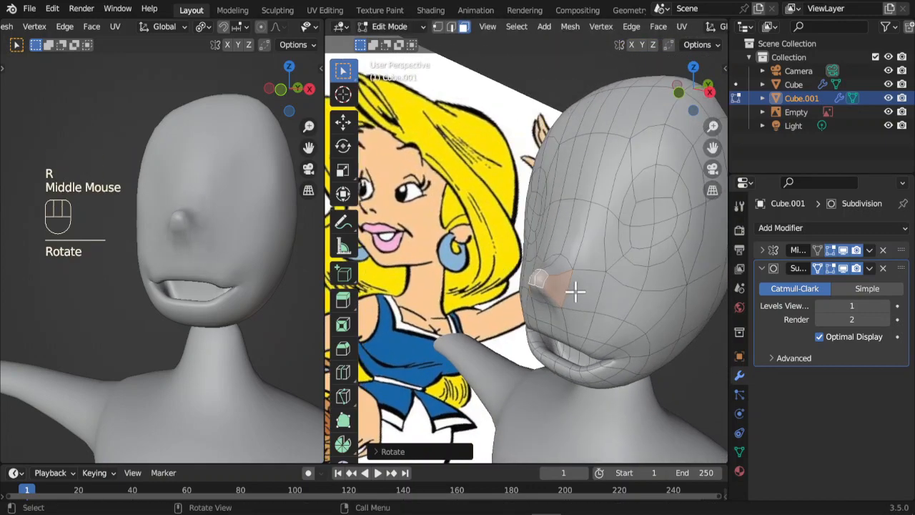
- Select the two center-line edges above the nose and move them forward in the side view to raise the nose bridge
{"action": "key", "text": "2"}
{"action": "left_click", "coordinate": [575, 185]}
{"action": "left_click", "coordinate": [572, 214], "text": "shift"}
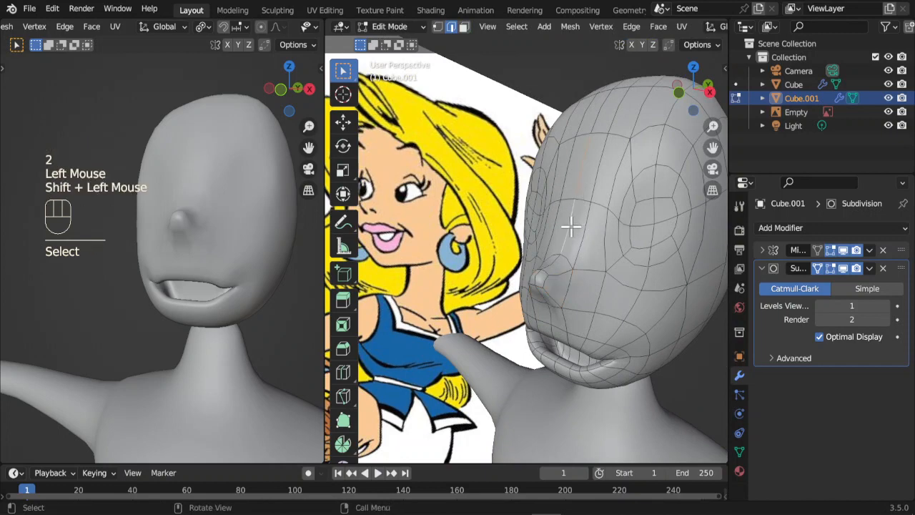
{"action": "key", "text": "KP_3"}
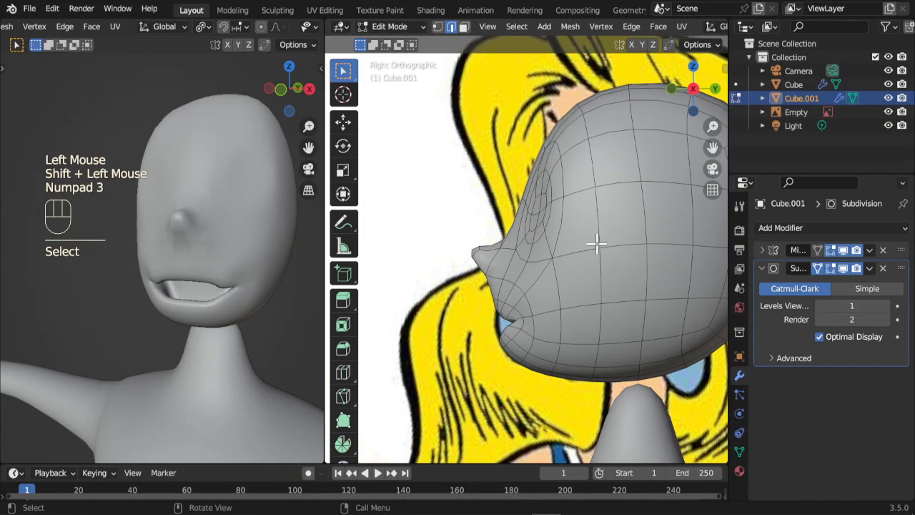
{"action": "key", "text": "g"}
{"action": "left_click", "coordinate": [578, 228]}
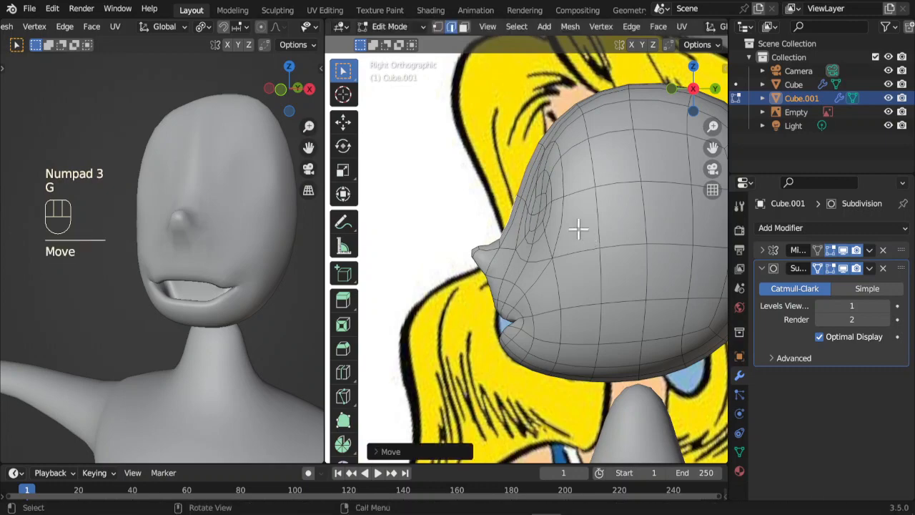
{"action": "middle_click_drag", "start_coordinate": [549, 222], "coordinate": [607, 229]}
- Select the center-line edge on the upper nose bridge, and rotate and reposition it in the side view to smooth the profile
{"action": "left_click", "coordinate": [582, 166]}
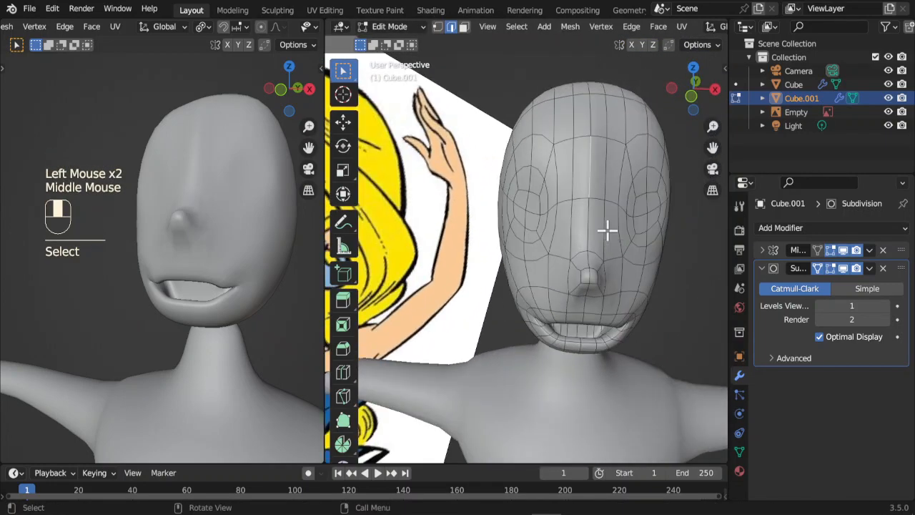
{"action": "middle_click_drag", "start_coordinate": [259, 141], "coordinate": [167, 157]}
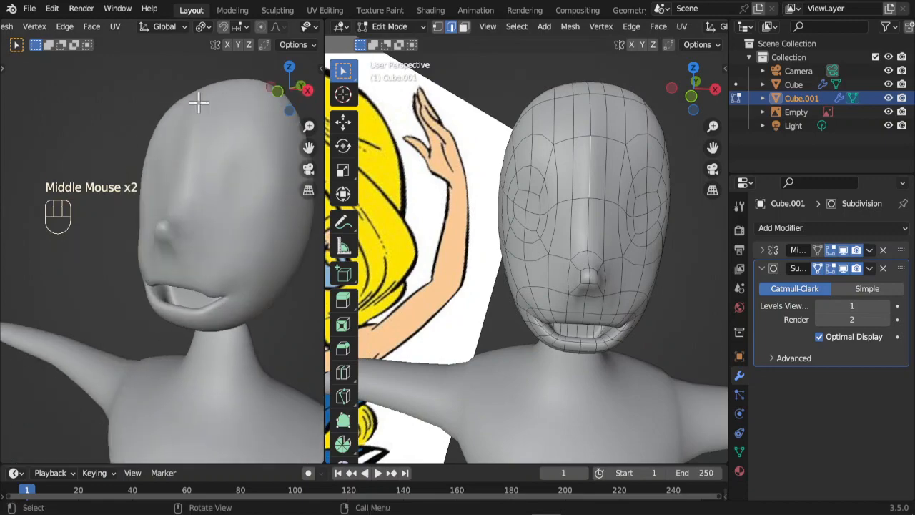
{"action": "middle_click_drag", "start_coordinate": [557, 275], "coordinate": [417, 248]}
{"action": "key", "text": "KP_3"}
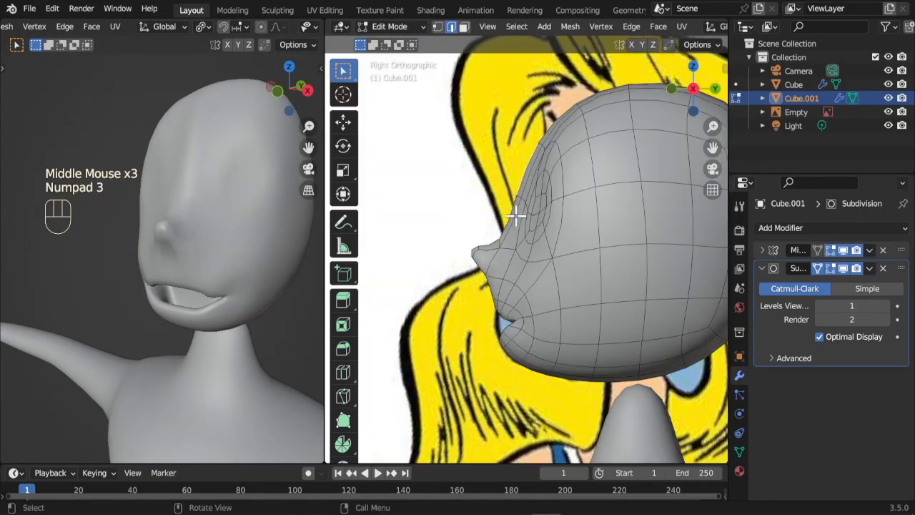
{"action": "key", "text": "r"}
{"action": "left_click", "coordinate": [598, 248]}
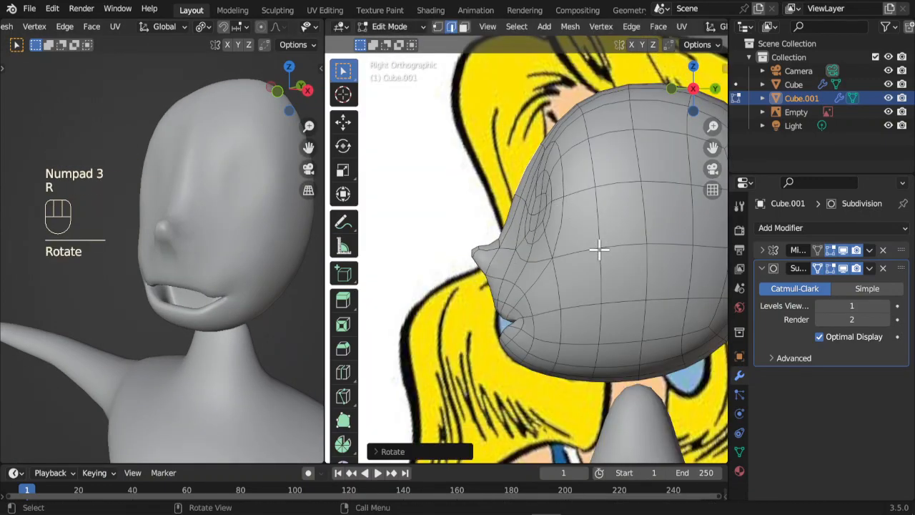
{"action": "key", "text": "g"}
{"action": "left_click", "coordinate": [602, 250]}
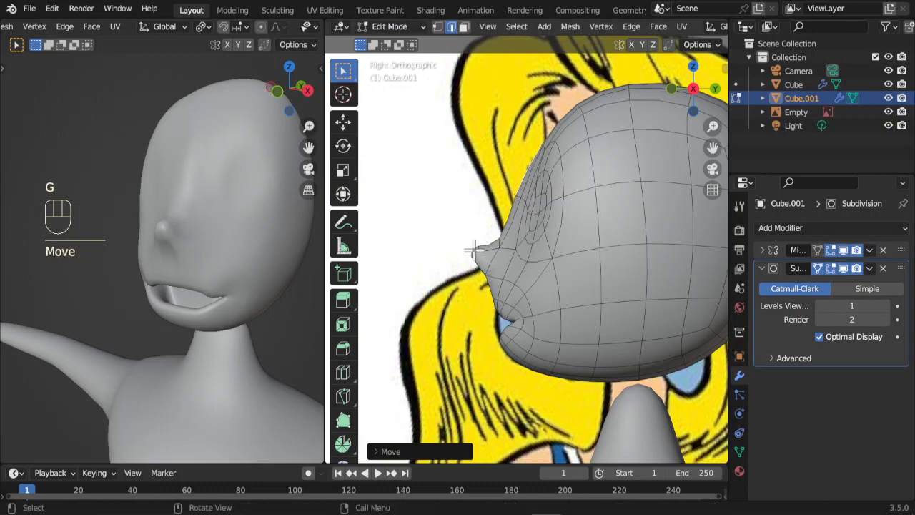
- Select the upper edge of the nose tip and move it forward and up by about 0.03 m
{"action": "left_click", "coordinate": [473, 249]}
{"action": "key", "text": "g"}
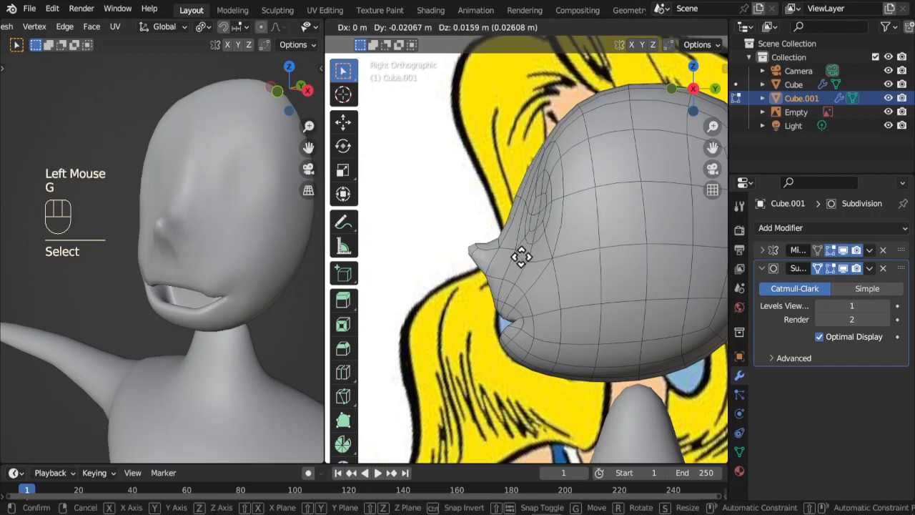
{"action": "left_click", "coordinate": [521, 258]}
{"action": "mouse_move", "coordinate": [184, 272]}
{"action": "middle_mouse_down"}
{"action": "mouse_move", "coordinate": [207, 265]}
{"action": "mouse_move", "coordinate": [161, 259]}
{"action": "mouse_move", "coordinate": [175, 260]}
{"action": "middle_mouse_up"}
{"action": "middle_click_drag", "start_coordinate": [432, 321], "coordinate": [579, 289]}
{"action": "scroll", "coordinate": [586, 301], "scroll_direction": "down", "scroll_amount": 2}
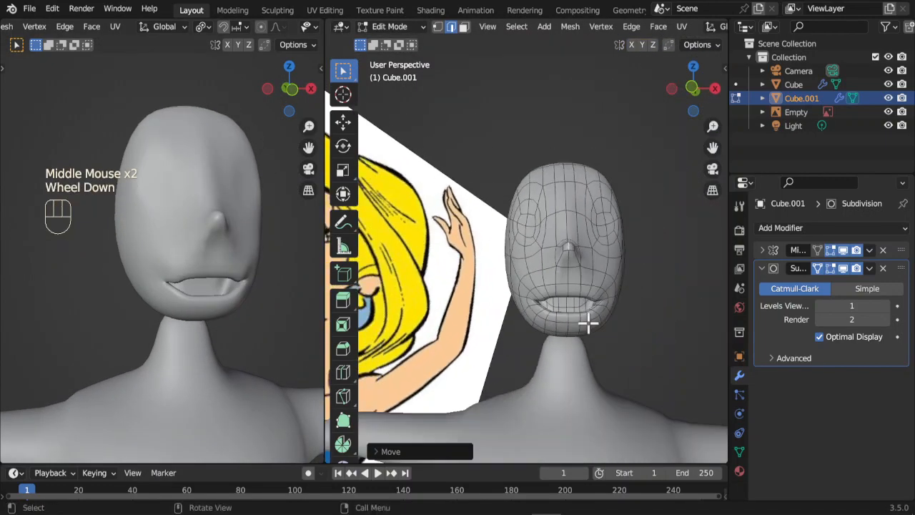
- Select the edge loop surrounding the lips and edge-slide it outward from the mouth by a factor of about 0.69
{"action": "scroll", "coordinate": [590, 308], "scroll_direction": "up", "scroll_amount": 2}
{"action": "left_click", "coordinate": [592, 311], "text": "alt"}
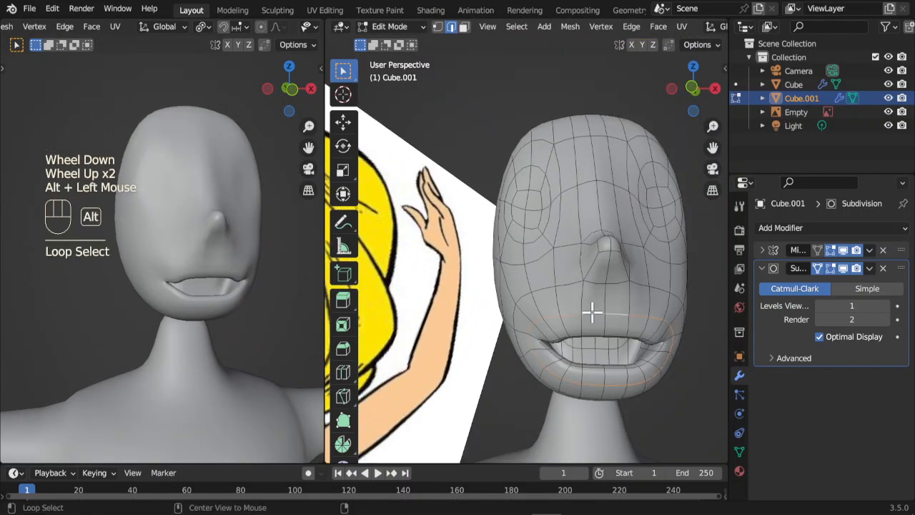
{"action": "left_click", "coordinate": [635, 337], "text": "alt"}
{"action": "middle_click_drag", "start_coordinate": [635, 337], "coordinate": [583, 300], "text": "shift"}
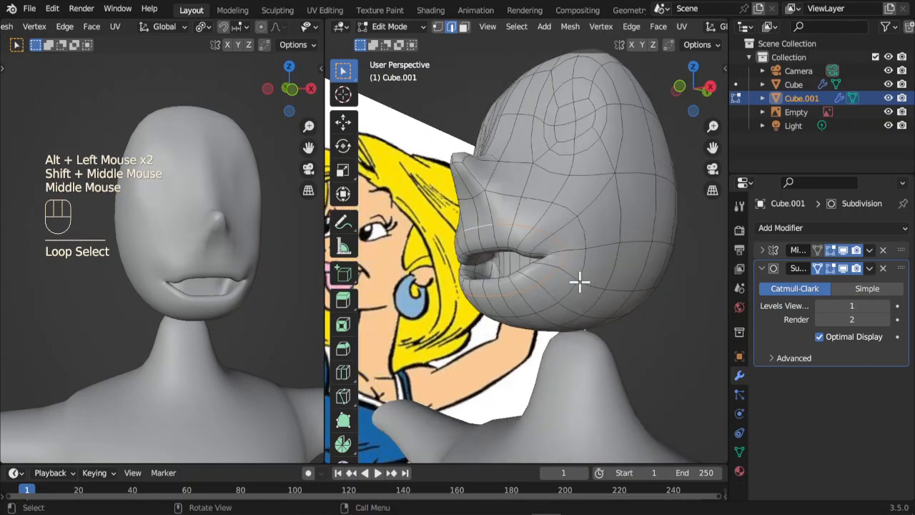
{"action": "key", "text": "g"}
{"action": "key", "text": "g"}
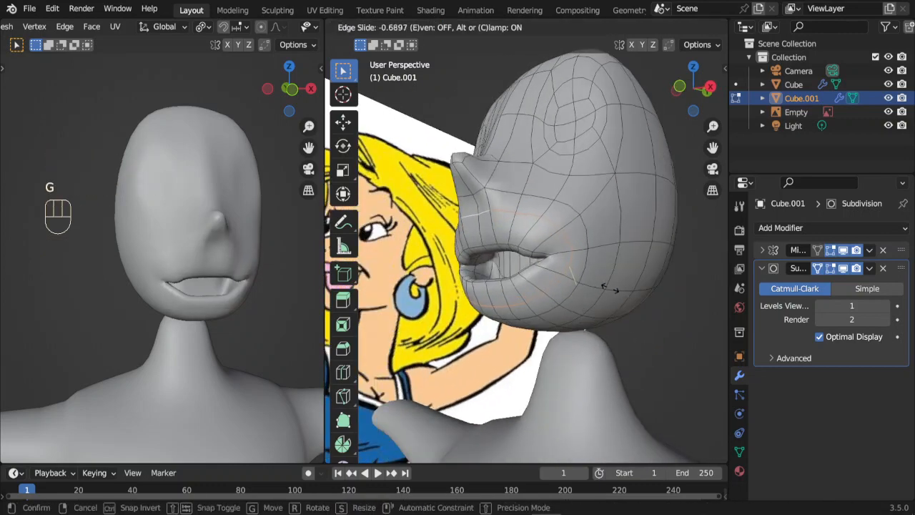
{"action": "left_click", "coordinate": [609, 289]}
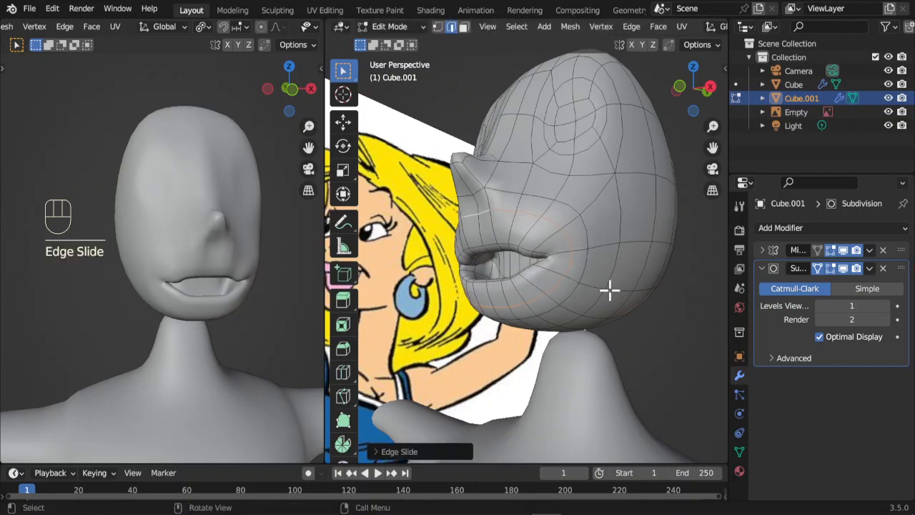
- Move the loop around the lips forward about 0.05 m in the right side view
{"action": "key", "text": "KP_3"}
{"action": "key", "text": "g"}
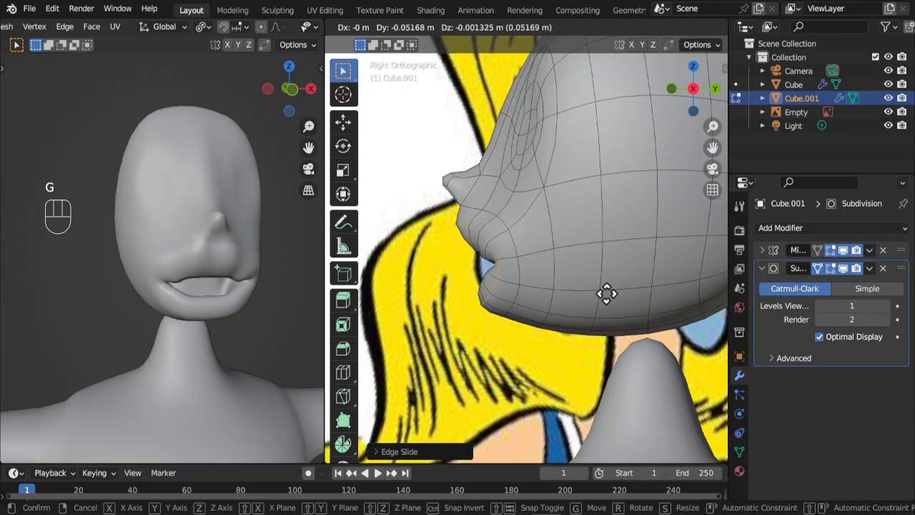
{"action": "left_click", "coordinate": [606, 293]}
{"action": "middle_click_drag", "start_coordinate": [613, 296], "coordinate": [569, 266]}
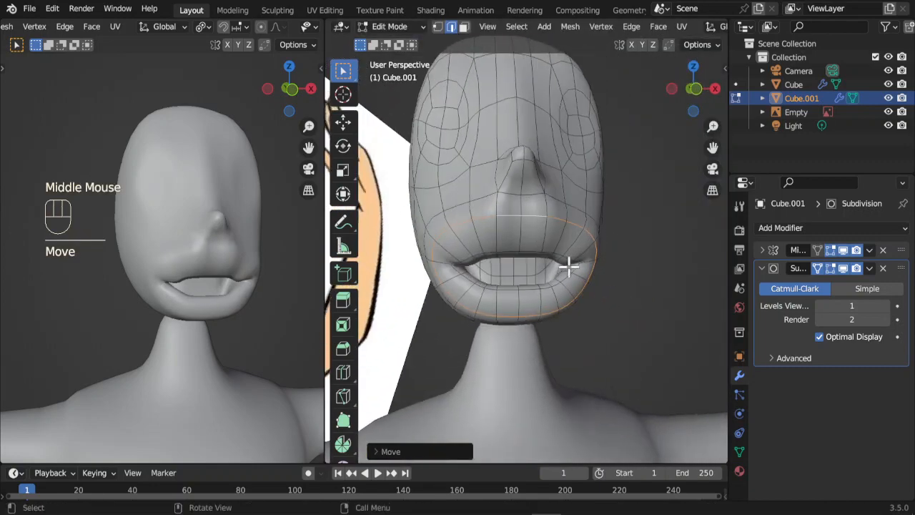
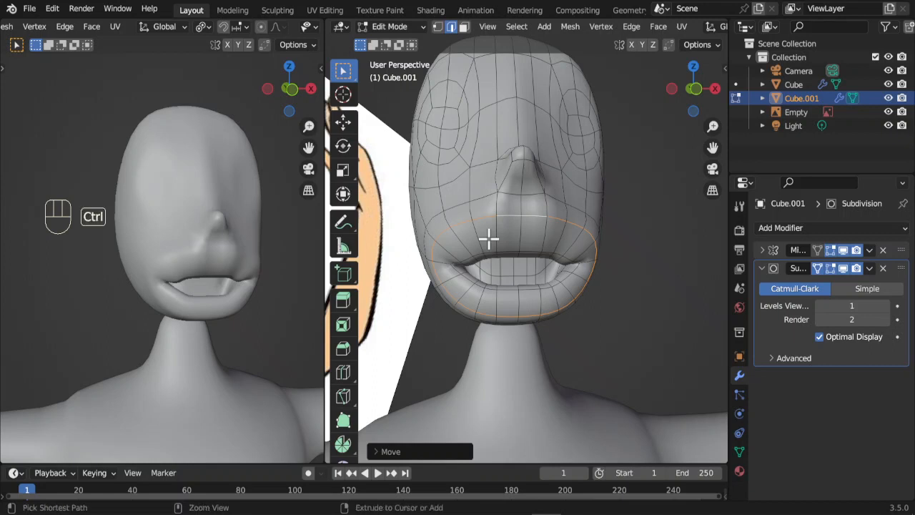
- Add a loop cut around the lips between the outer mouth loop and the mouth opening
{"action": "key", "text": "ctrl+r"}
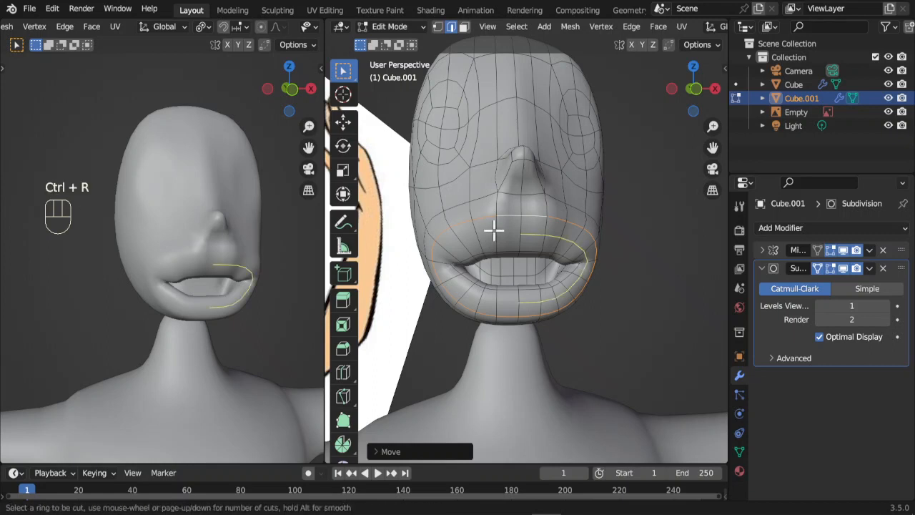
{"action": "left_click", "coordinate": [561, 236]}
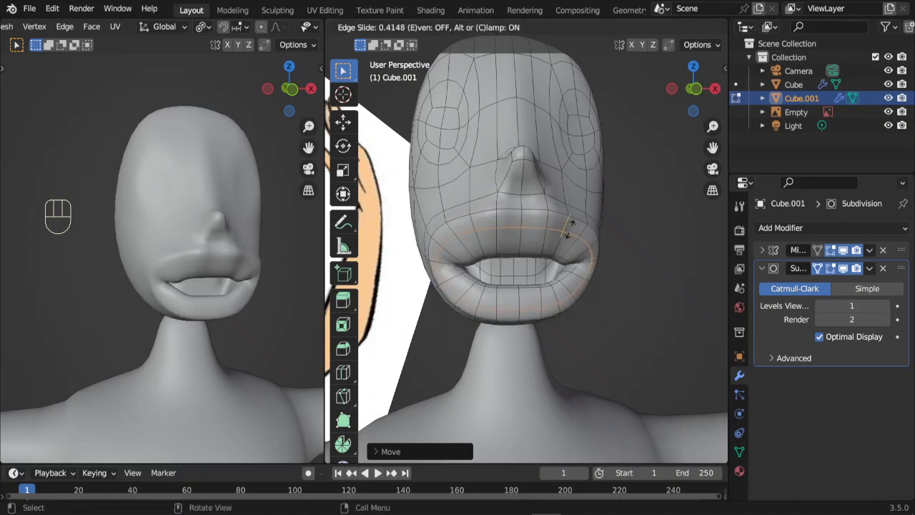
{"action": "left_click", "coordinate": [563, 237]}
- Move the new lip loop forward and slightly down in the side view, and scale it to about 0.65
{"action": "key", "text": "KP_3"}
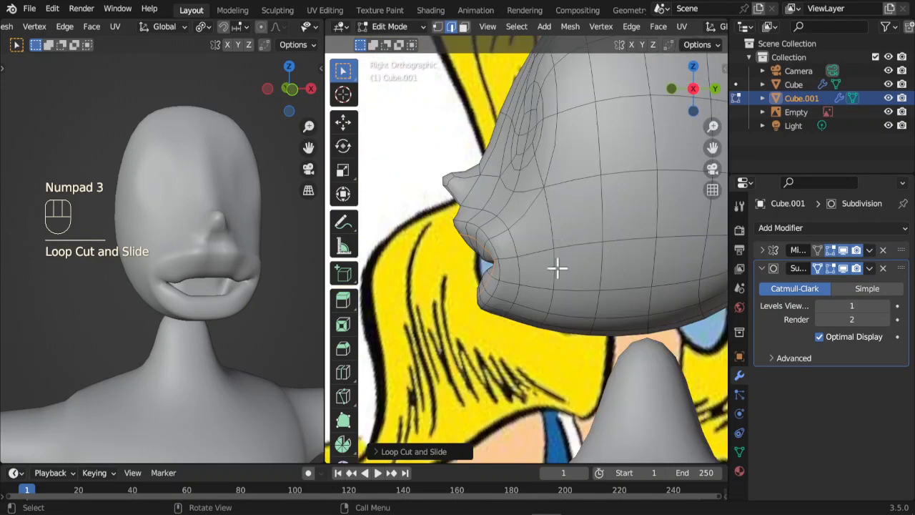
{"action": "key", "text": "g"}
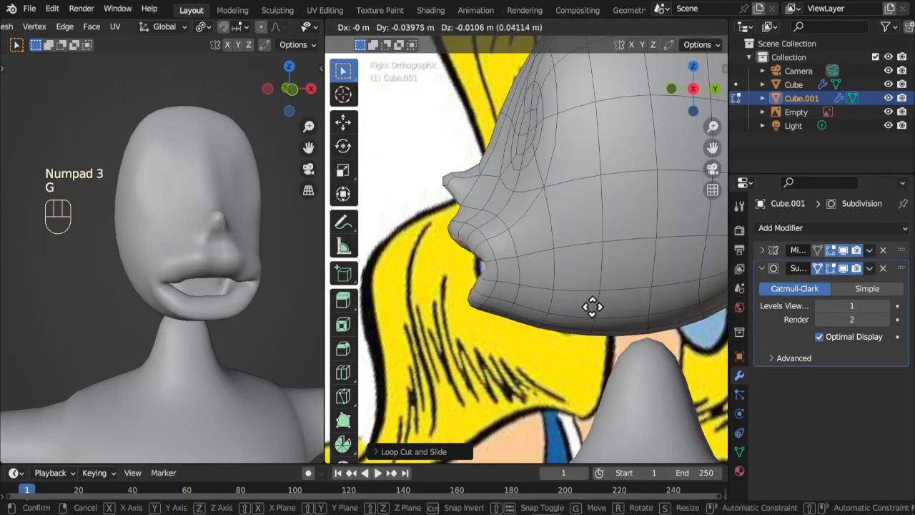
{"action": "left_click", "coordinate": [625, 306]}
{"action": "key", "text": "s"}
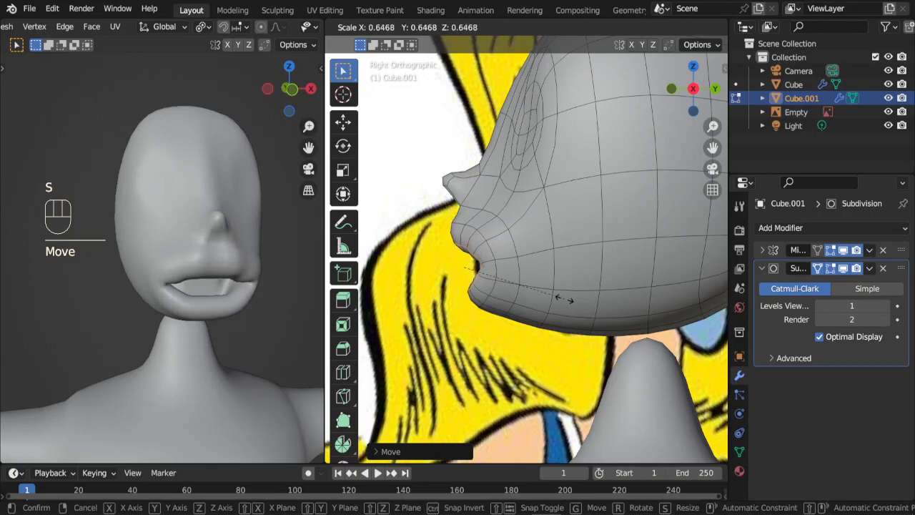
{"action": "left_click", "coordinate": [565, 301]}
{"action": "middle_click_drag", "start_coordinate": [179, 284], "coordinate": [115, 267]}
{"action": "middle_click_drag", "start_coordinate": [439, 282], "coordinate": [605, 245]}
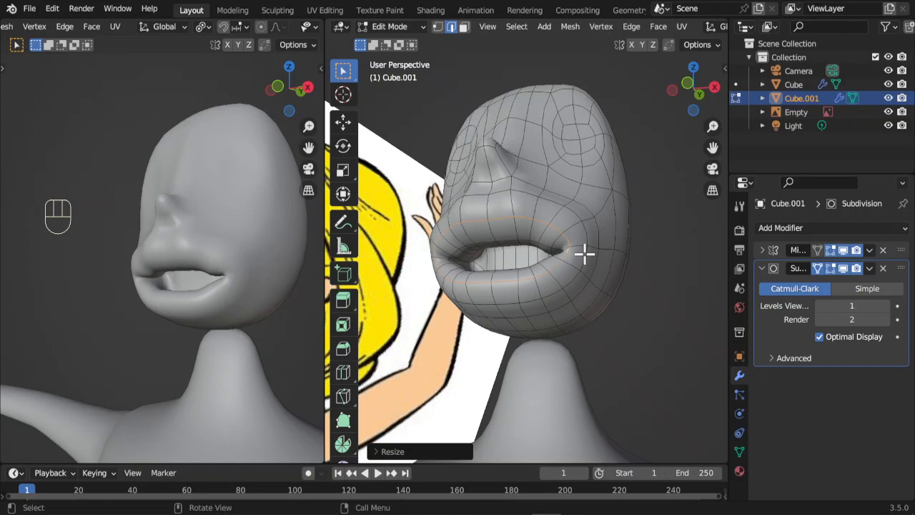
- Grow the lip loop selection to the surrounding faces, scale the mouth area down, and shift it slightly into place
{"action": "key", "text": "ctrl+KP_Add"}
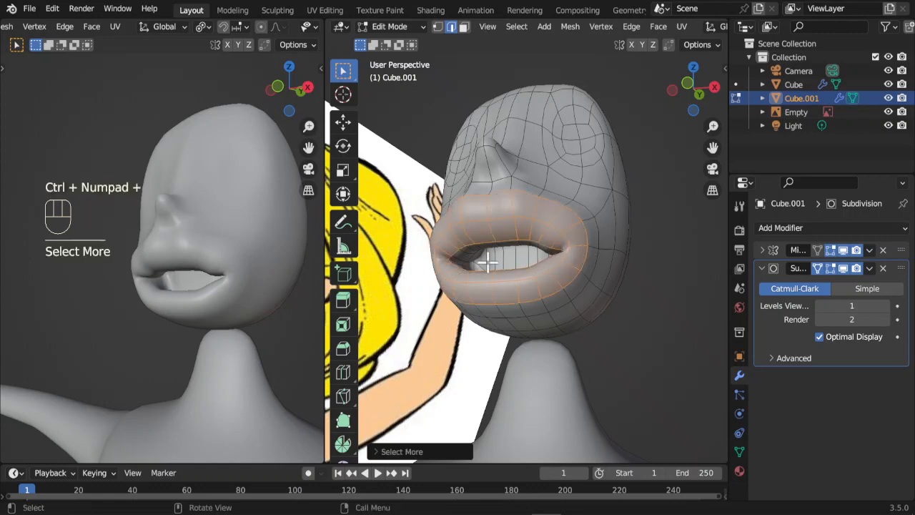
{"action": "middle_click_drag", "start_coordinate": [487, 263], "coordinate": [626, 296]}
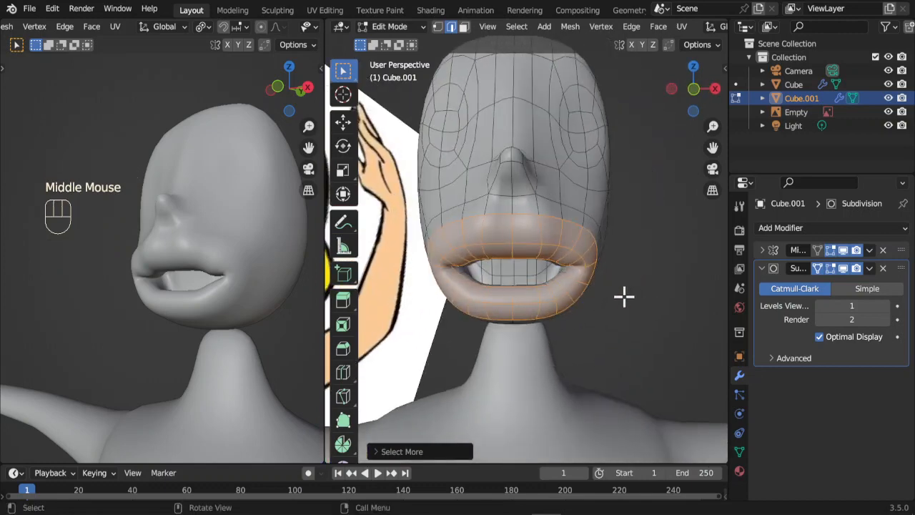
{"action": "key", "text": "s"}
{"action": "left_click", "coordinate": [593, 287]}
{"action": "key", "text": "g"}
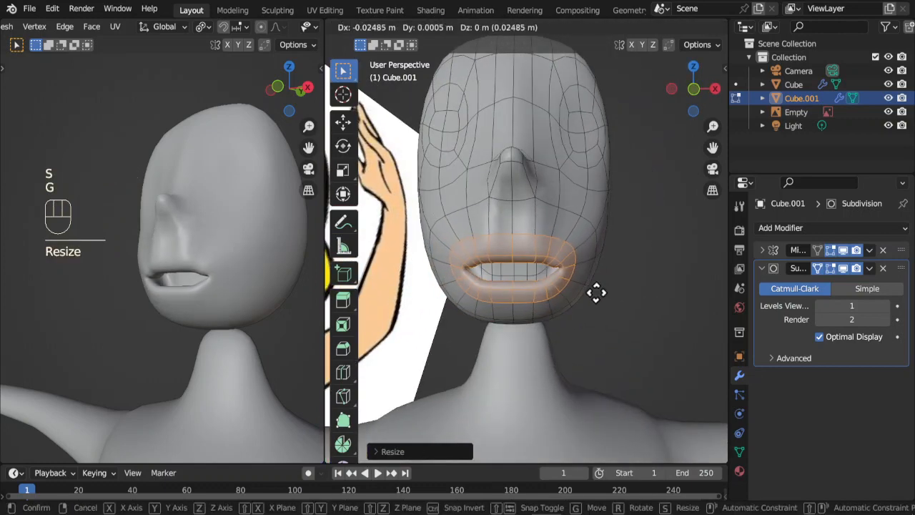
{"action": "left_click", "coordinate": [592, 292]}
- Select the upper lip's centre edge and move it forward and slightly up in the right side view
{"action": "middle_click_drag", "start_coordinate": [591, 293], "coordinate": [536, 272]}
{"action": "scroll", "coordinate": [531, 295], "scroll_direction": "up", "scroll_amount": 1}
{"action": "left_click", "coordinate": [496, 237]}
{"action": "key", "text": "KP_3"}
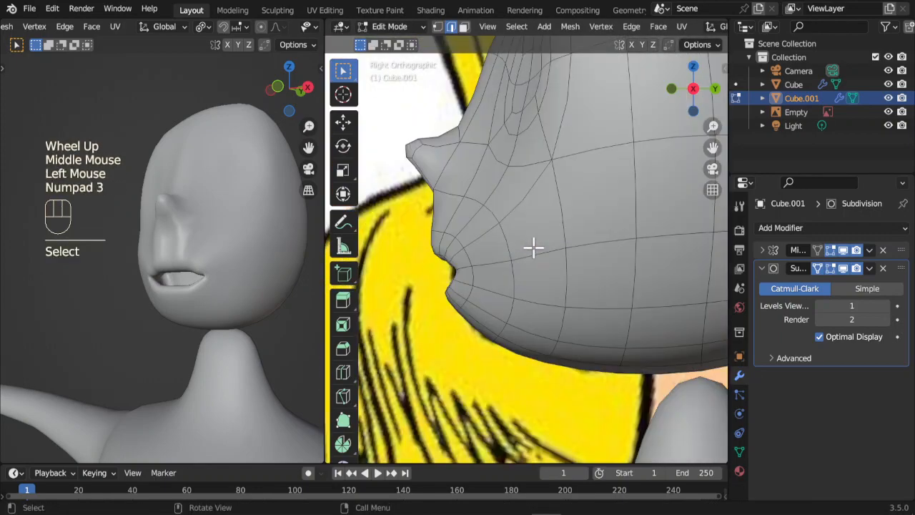
{"action": "middle_click_drag", "start_coordinate": [492, 248], "coordinate": [644, 278], "text": "shift"}
{"action": "key", "text": "g"}
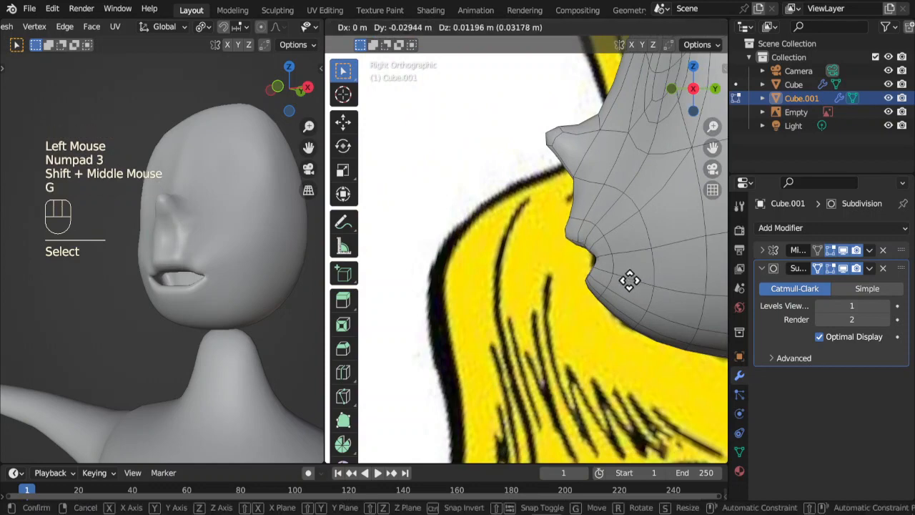
{"action": "left_click", "coordinate": [622, 275]}
- Select the lower lip's centre edge and move it forward and down in the right side view
{"action": "middle_click_drag", "start_coordinate": [613, 271], "coordinate": [650, 243]}
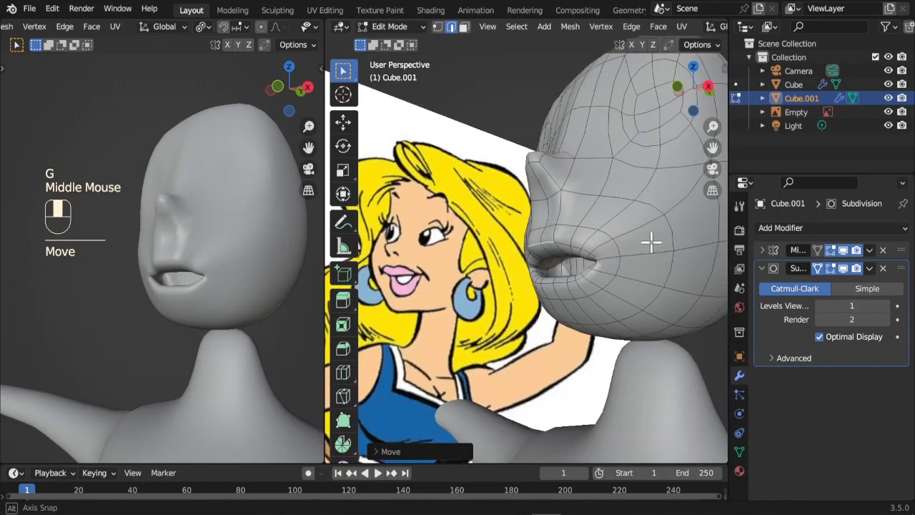
{"action": "left_click", "coordinate": [574, 305]}
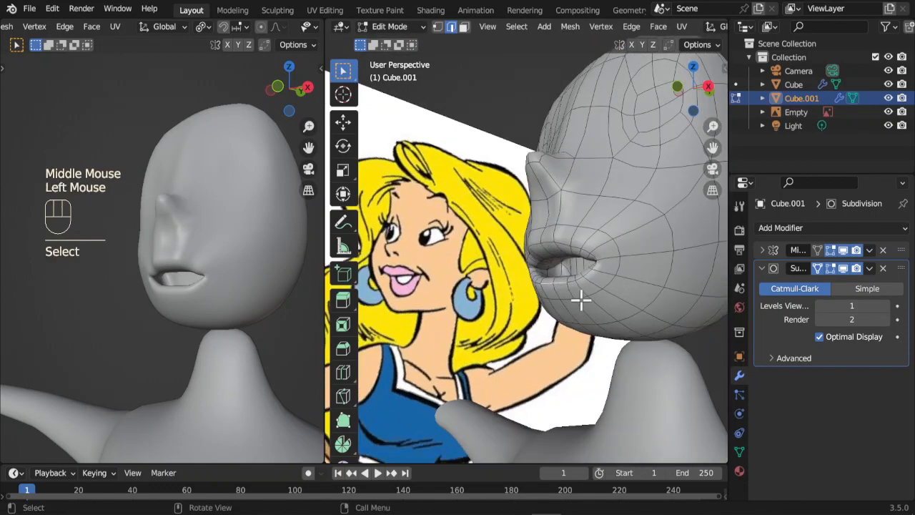
{"action": "key", "text": "KP_3"}
{"action": "key", "text": "g"}
{"action": "left_click", "coordinate": [626, 351]}
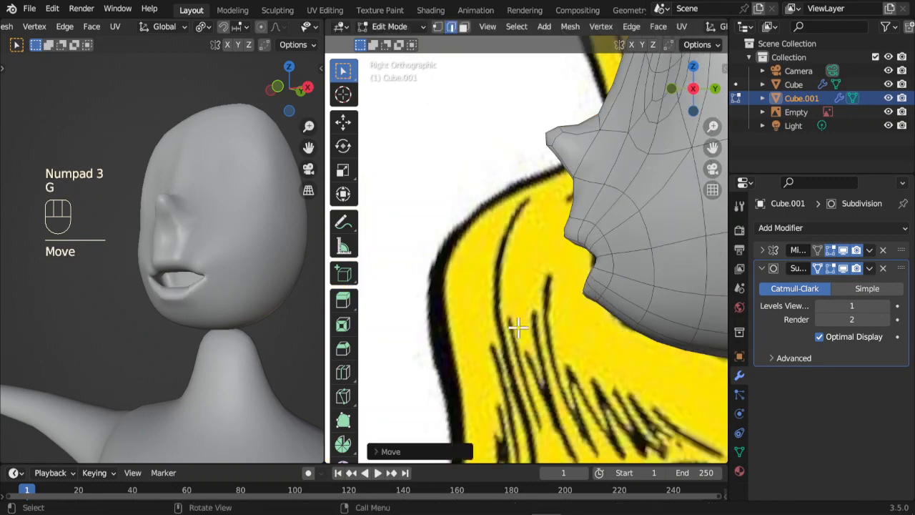
- Select the edges below the lower lip and move them about 0.036 m down and slightly forward in the right side view
{"action": "middle_click_drag", "start_coordinate": [518, 323], "coordinate": [676, 272]}
{"action": "left_click", "coordinate": [539, 316], "text": "shift"}
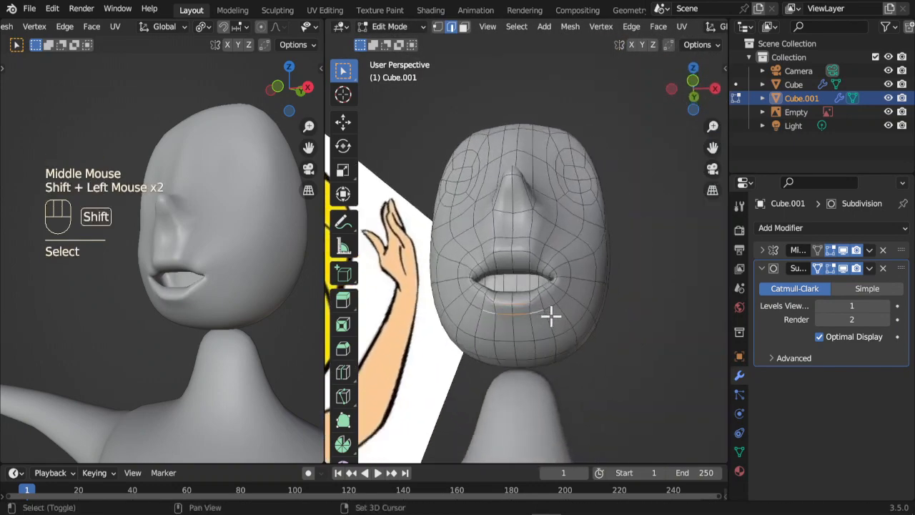
{"action": "key", "text": "g"}
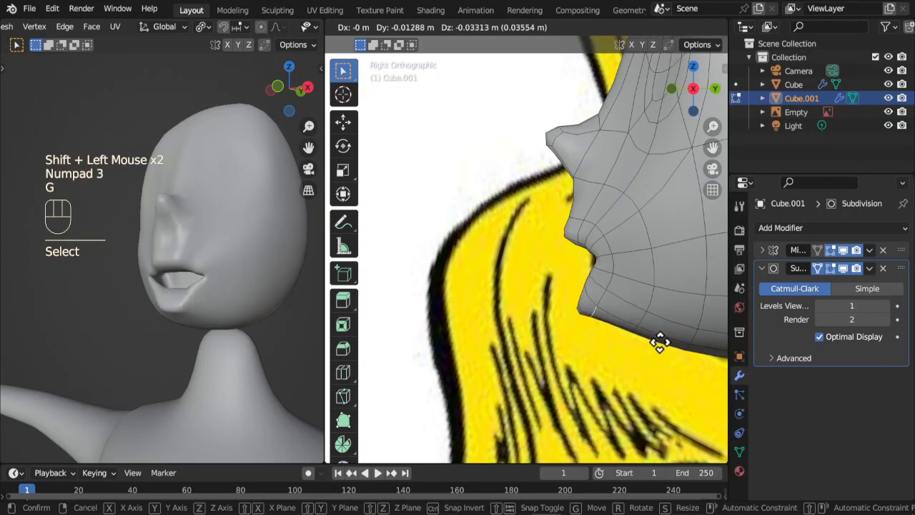
{"action": "left_click", "coordinate": [659, 343]}
- Move two edges at the side of the lower lip outward and down to round it, shifting the second about 0.018 m
{"action": "middle_click_drag", "start_coordinate": [567, 292], "coordinate": [684, 287]}
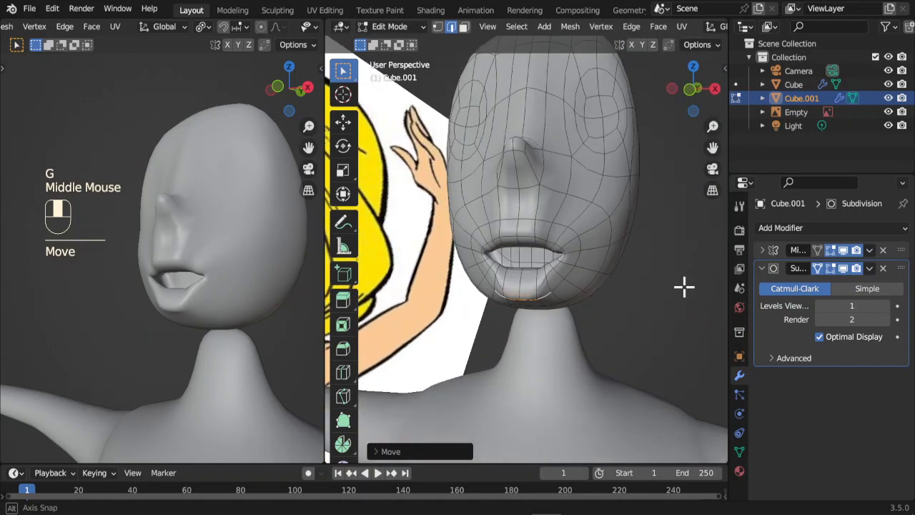
{"action": "left_click", "coordinate": [598, 289]}
{"action": "key", "text": "g"}
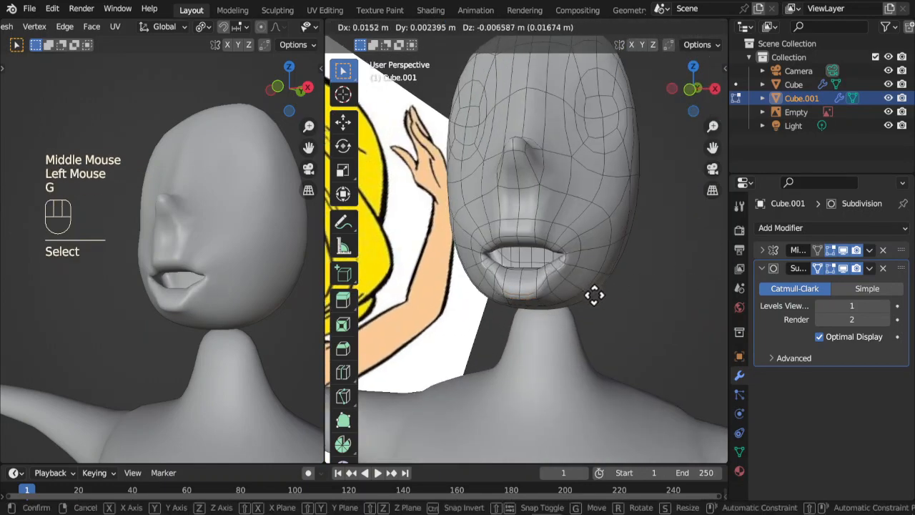
{"action": "left_click", "coordinate": [579, 291]}
{"action": "left_click", "coordinate": [576, 291]}
{"action": "key", "text": "g"}
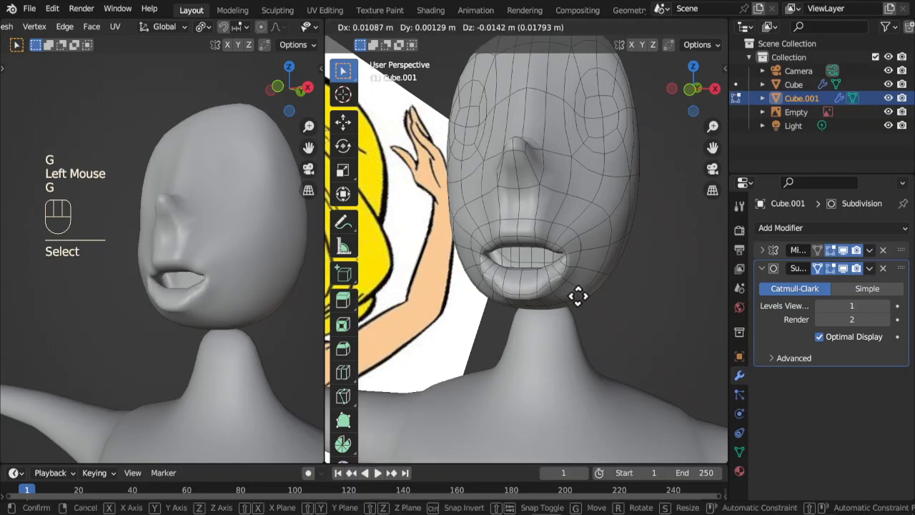
{"action": "left_click", "coordinate": [578, 296]}
- Rotate the selected edge at the lower lip's side to follow the curve of the lip
{"action": "middle_click_drag", "start_coordinate": [286, 286], "coordinate": [214, 312]}
{"action": "scroll", "coordinate": [619, 320], "scroll_direction": "up", "scroll_amount": 2}
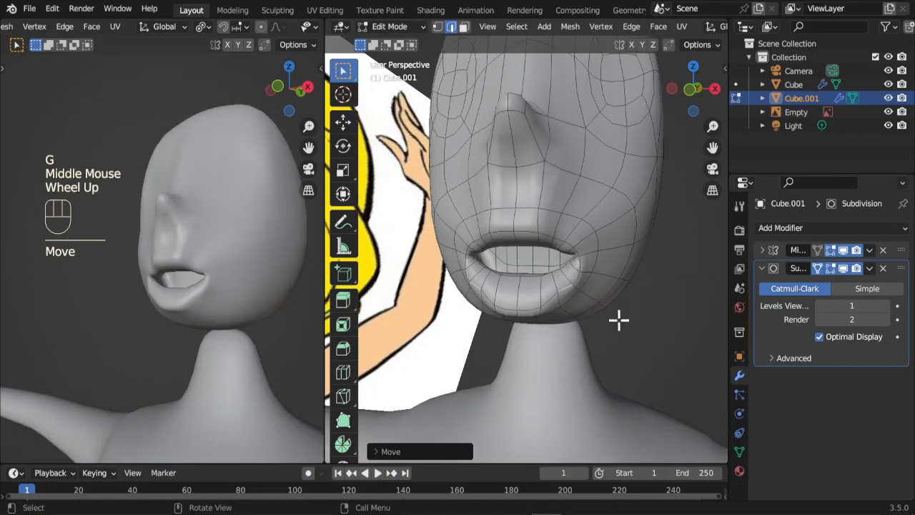
{"action": "key", "text": "r"}
{"action": "left_click", "coordinate": [544, 304]}
{"action": "middle_click_drag", "start_coordinate": [535, 302], "coordinate": [625, 299], "text": "shift"}
- Select the edge at the side of the upper lip's outline and move it to widen the upper lip
{"action": "scroll", "coordinate": [608, 321], "scroll_direction": "down", "scroll_amount": 3}
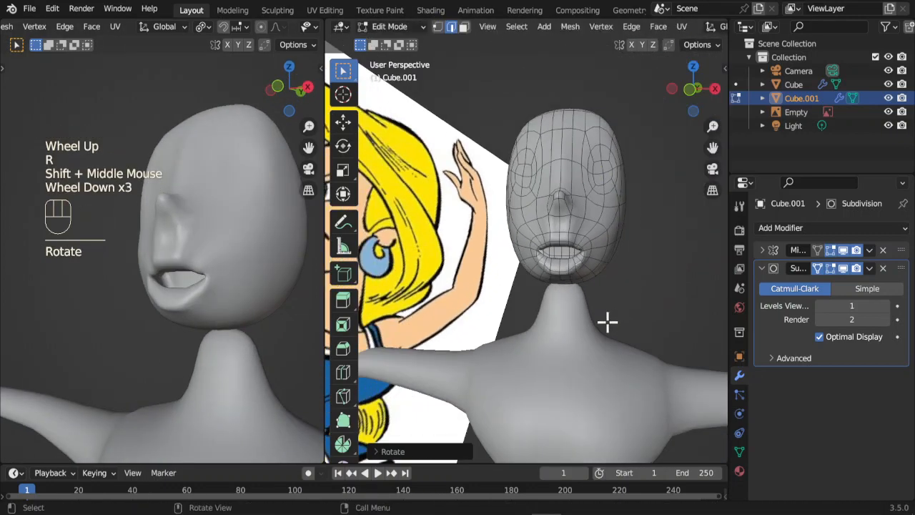
{"action": "scroll", "coordinate": [565, 322], "scroll_direction": "down", "scroll_amount": 2}
{"action": "middle_click_drag", "start_coordinate": [565, 323], "coordinate": [579, 323]}
{"action": "scroll", "coordinate": [588, 290], "scroll_direction": "up", "scroll_amount": 2}
{"action": "scroll", "coordinate": [572, 276], "scroll_direction": "up", "scroll_amount": 2}
{"action": "middle_click_drag", "start_coordinate": [565, 269], "coordinate": [640, 241]}
{"action": "left_click", "coordinate": [641, 243]}
{"action": "key", "text": "g"}
{"action": "left_click", "coordinate": [659, 243]}
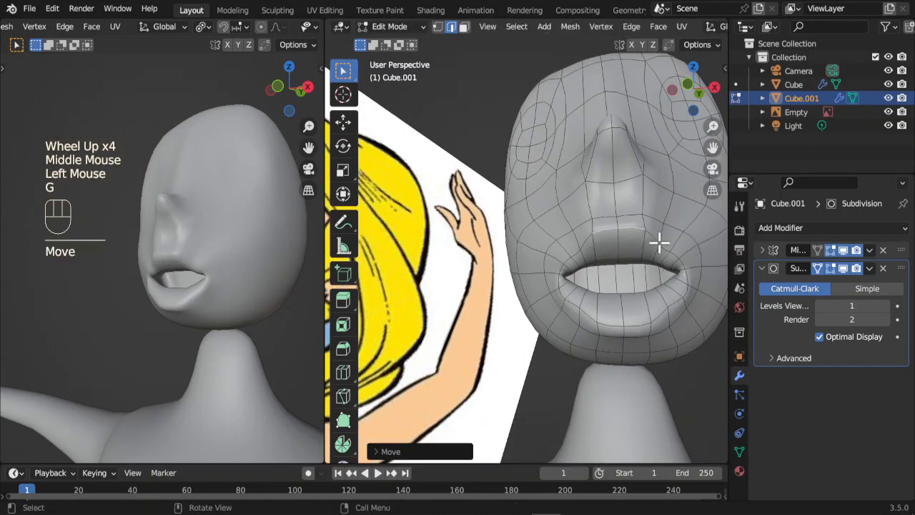
- Rotate the upper lip's outer edge and move it about 0.02 m up and outward, and rotate the neighbouring edge
{"action": "left_click", "coordinate": [659, 243]}
{"action": "key", "text": "r"}
{"action": "left_click", "coordinate": [671, 257]}
{"action": "key", "text": "g"}
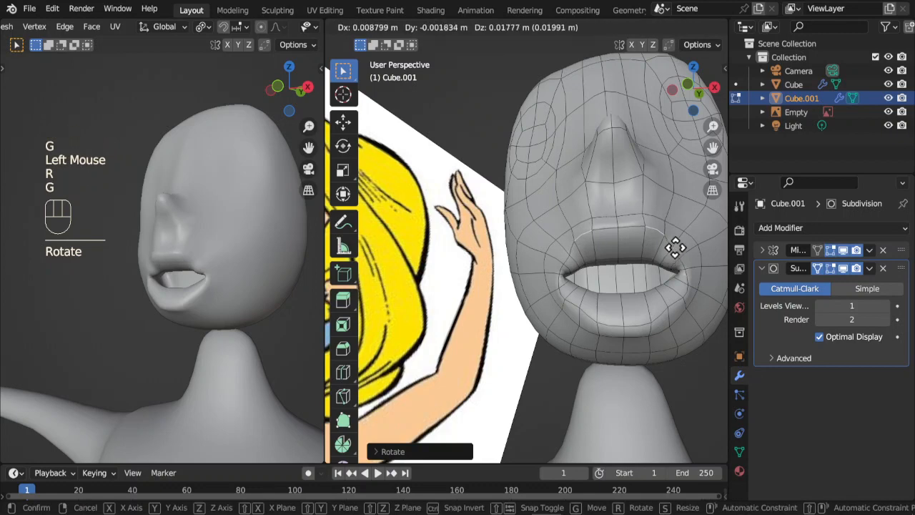
{"action": "left_click", "coordinate": [676, 248]}
{"action": "left_click", "coordinate": [662, 259]}
{"action": "key", "text": "r"}
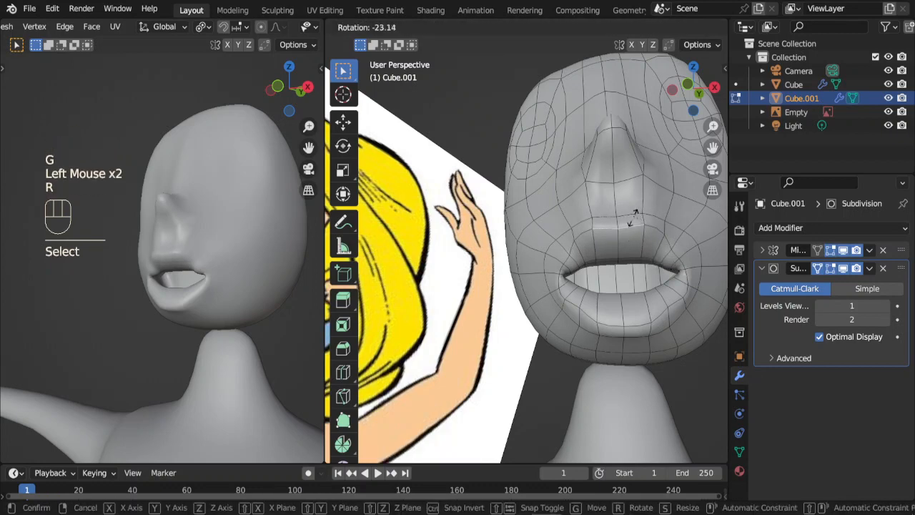
{"action": "left_click", "coordinate": [649, 213]}
- Select the edge at the corner of the mouth, rotate it, and reposition it to smooth the lip corner
{"action": "middle_click_drag", "start_coordinate": [662, 245], "coordinate": [613, 287]}
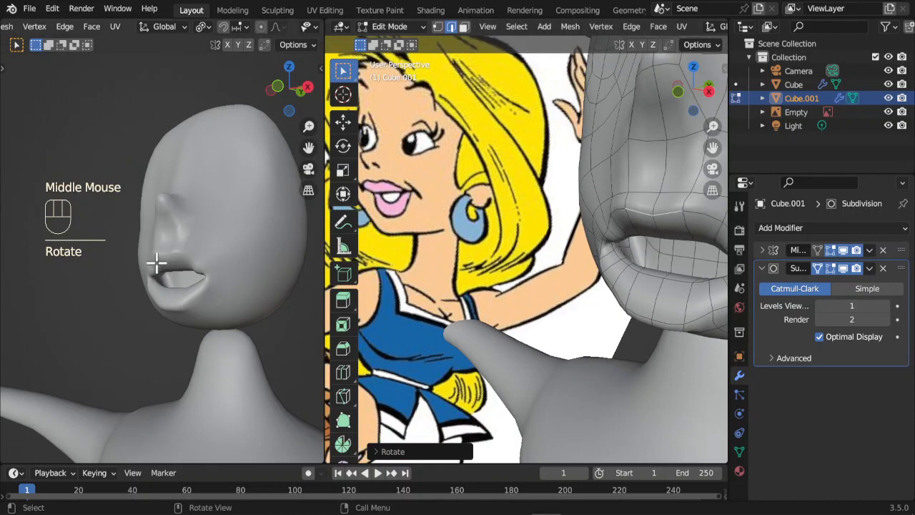
{"action": "middle_click_drag", "start_coordinate": [156, 264], "coordinate": [188, 272]}
{"action": "scroll", "coordinate": [189, 274], "scroll_direction": "up", "scroll_amount": 2}
{"action": "scroll", "coordinate": [254, 343], "scroll_direction": "down", "scroll_amount": 1}
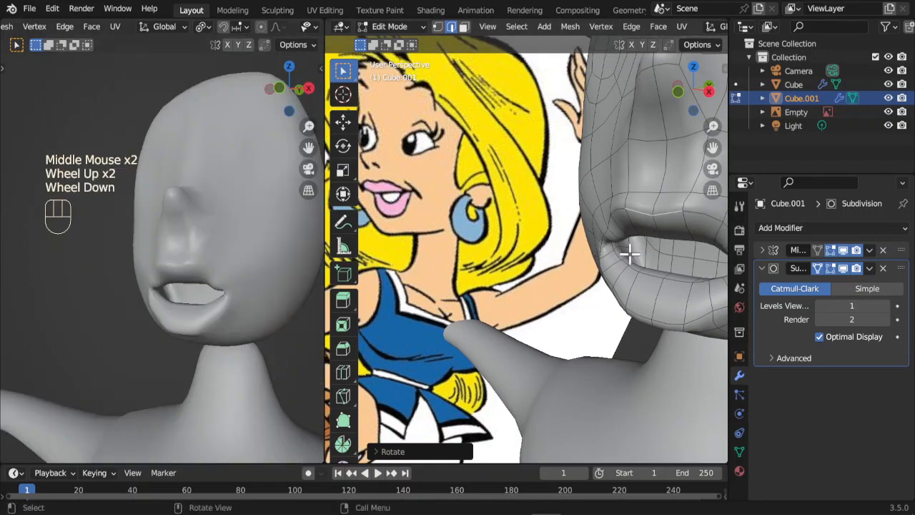
{"action": "scroll", "coordinate": [634, 255], "scroll_direction": "down", "scroll_amount": 2}
{"action": "middle_click_drag", "start_coordinate": [643, 259], "coordinate": [636, 256], "text": "shift"}
{"action": "middle_click_drag", "start_coordinate": [635, 256], "coordinate": [621, 236]}
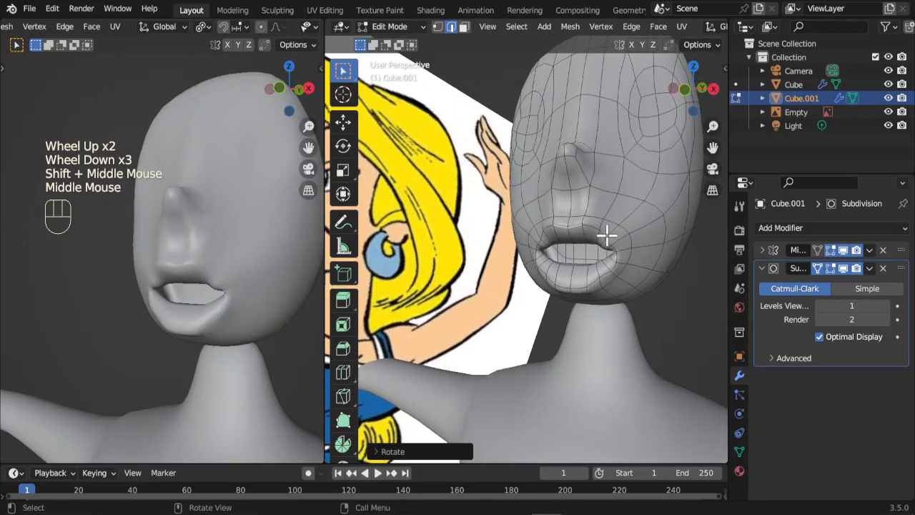
{"action": "left_click", "coordinate": [666, 278]}
{"action": "left_click", "coordinate": [620, 249]}
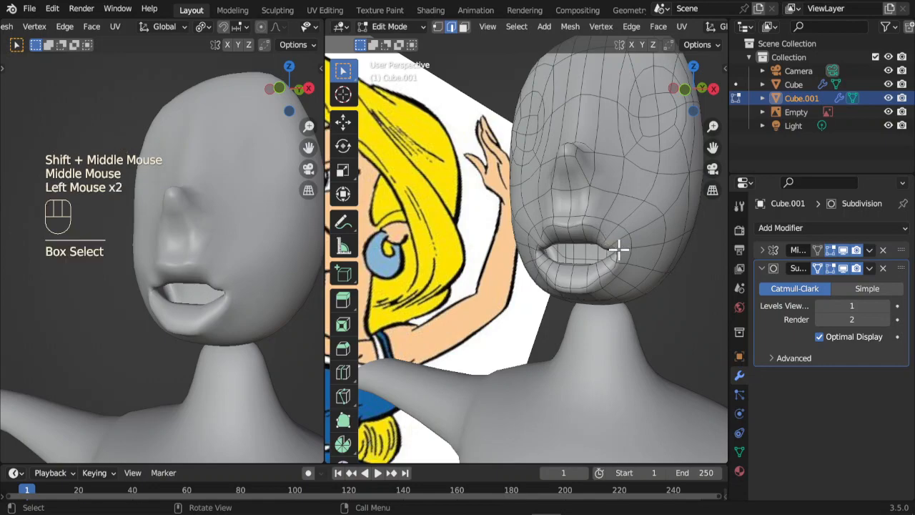
{"action": "key", "text": "r"}
{"action": "left_click", "coordinate": [666, 280]}
{"action": "key", "text": "g"}
{"action": "left_click", "coordinate": [666, 282]}
- Select the edge beside the mouth corner and move it about 0.035 m back into the face
{"action": "middle_click_drag", "start_coordinate": [666, 282], "coordinate": [586, 318]}
{"action": "left_click", "coordinate": [649, 242]}
{"action": "key", "text": "g"}
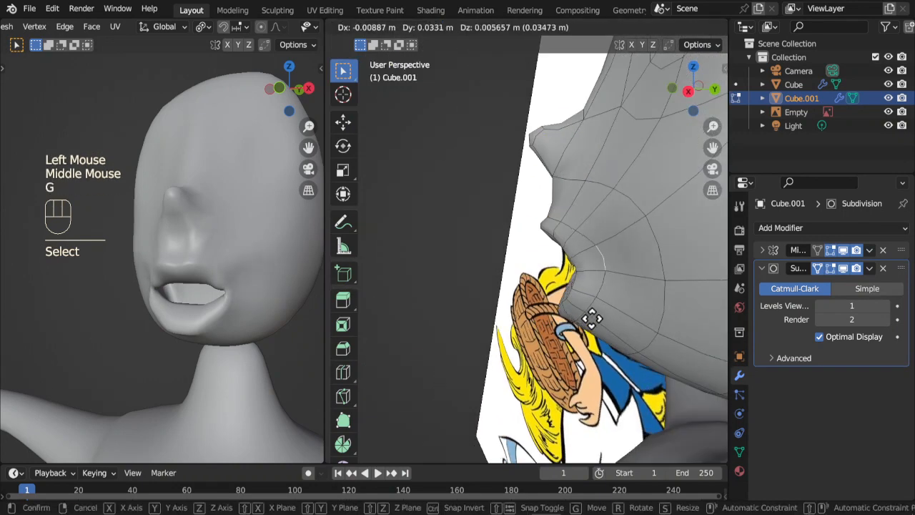
{"action": "left_click", "coordinate": [592, 319]}
- Select the cheek edge beside the mouth and move it forward and outward to puff out the cheek
{"action": "left_click", "coordinate": [681, 251]}
{"action": "mouse_move", "coordinate": [680, 251]}
{"action": "middle_mouse_down"}
{"action": "mouse_move", "coordinate": [619, 267]}
{"action": "mouse_move", "coordinate": [697, 257]}
{"action": "mouse_move", "coordinate": [673, 263]}
{"action": "middle_mouse_up"}
{"action": "key", "text": "g"}
{"action": "left_click", "coordinate": [593, 265]}
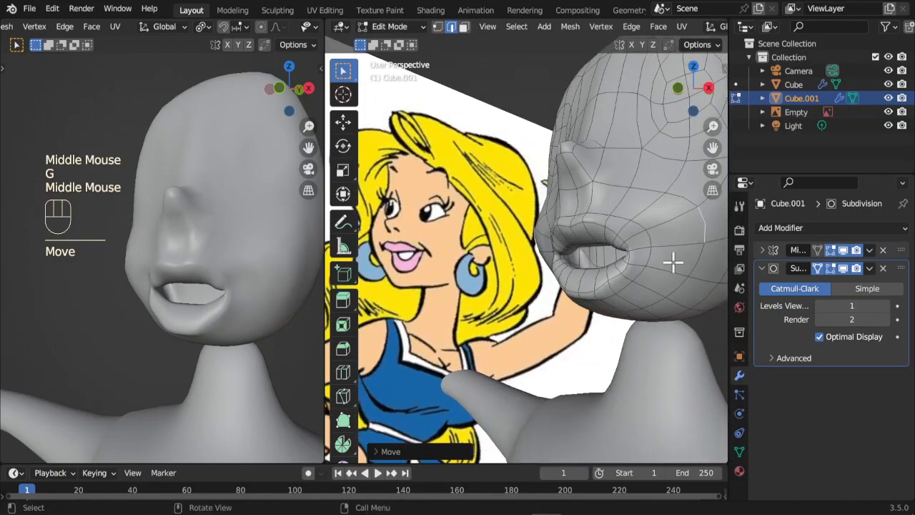
{"action": "key", "text": "g"}
{"action": "left_click", "coordinate": [673, 242]}
- Refine the cheek edge's position from the side, and move the edge between the nose and mouth corner forward
{"action": "middle_click_drag", "start_coordinate": [665, 195], "coordinate": [646, 249]}
{"action": "key", "text": "g"}
{"action": "left_click", "coordinate": [615, 252]}
{"action": "left_click", "coordinate": [645, 204]}
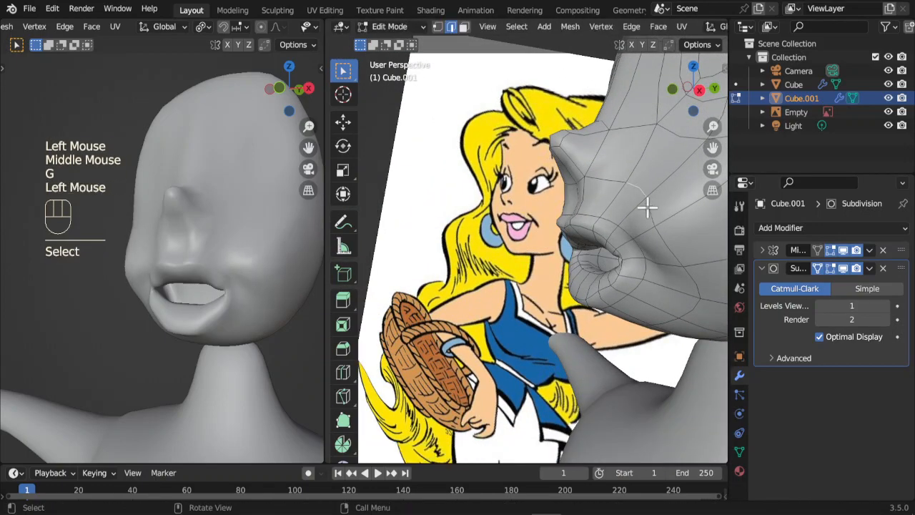
{"action": "key", "text": "g"}
{"action": "left_click", "coordinate": [597, 224]}
- Select the outer cheek edge, move it forward from the side, and pull it inward from the front
{"action": "middle_click_drag", "start_coordinate": [117, 306], "coordinate": [133, 292]}
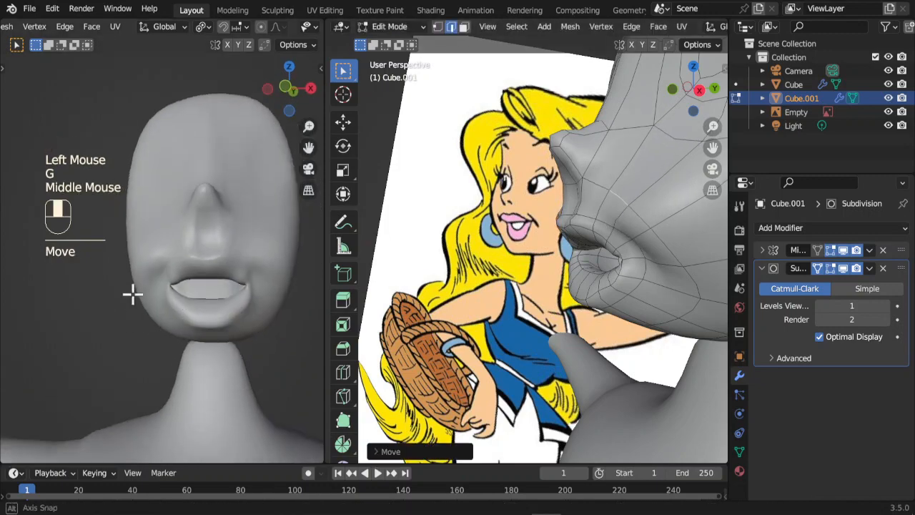
{"action": "middle_click_drag", "start_coordinate": [262, 292], "coordinate": [185, 229], "text": "shift"}
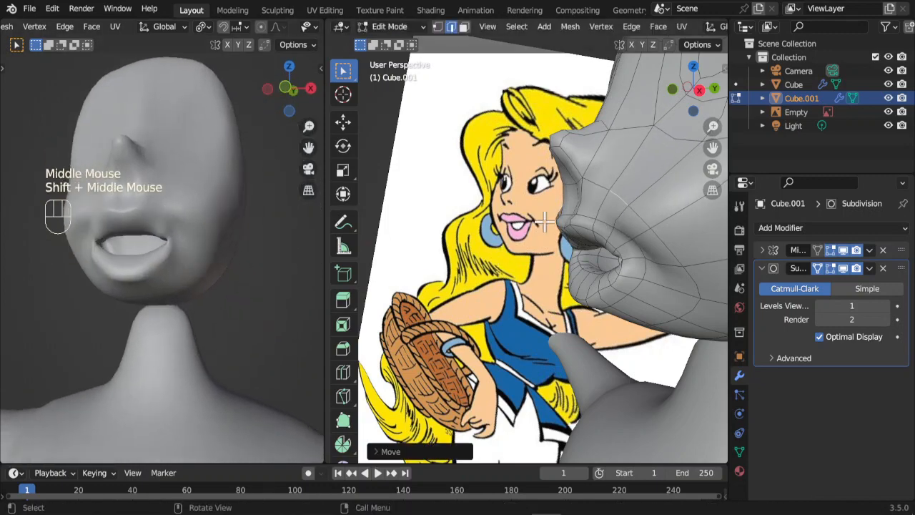
{"action": "middle_click_drag", "start_coordinate": [544, 223], "coordinate": [464, 268]}
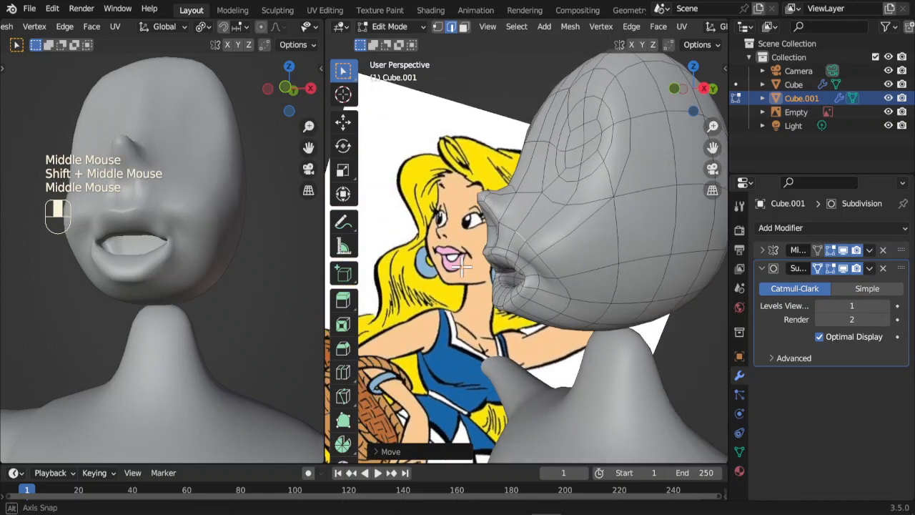
{"action": "left_click", "coordinate": [615, 224]}
{"action": "middle_click_drag", "start_coordinate": [615, 223], "coordinate": [592, 276]}
{"action": "key", "text": "g"}
{"action": "left_click", "coordinate": [539, 285]}
{"action": "scroll", "coordinate": [599, 298], "scroll_direction": "down", "scroll_amount": 1}
{"action": "key", "text": "g"}
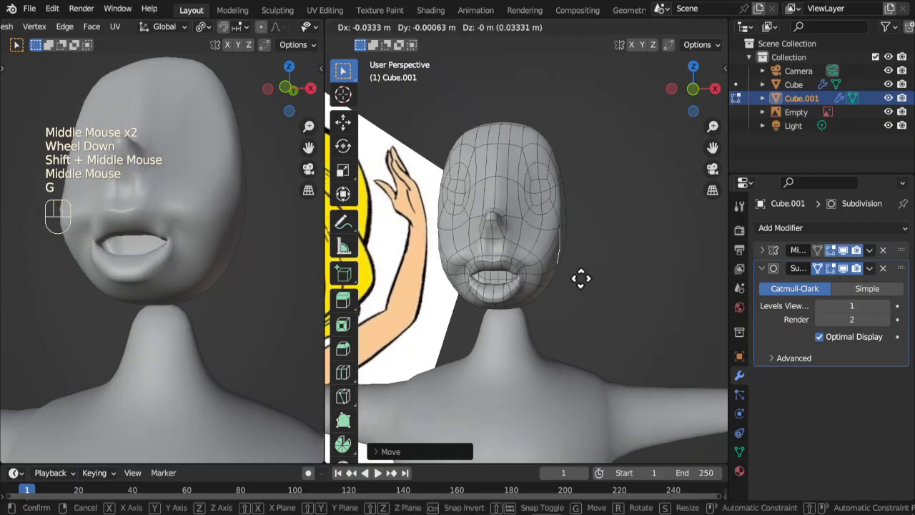
{"action": "left_click", "coordinate": [562, 269]}
- Move the cheek edge above the mouth corner up and inward, and the edge beside the mouth corner up and outward
{"action": "scroll", "coordinate": [551, 264], "scroll_direction": "up", "scroll_amount": 2}
{"action": "left_click", "coordinate": [584, 282]}
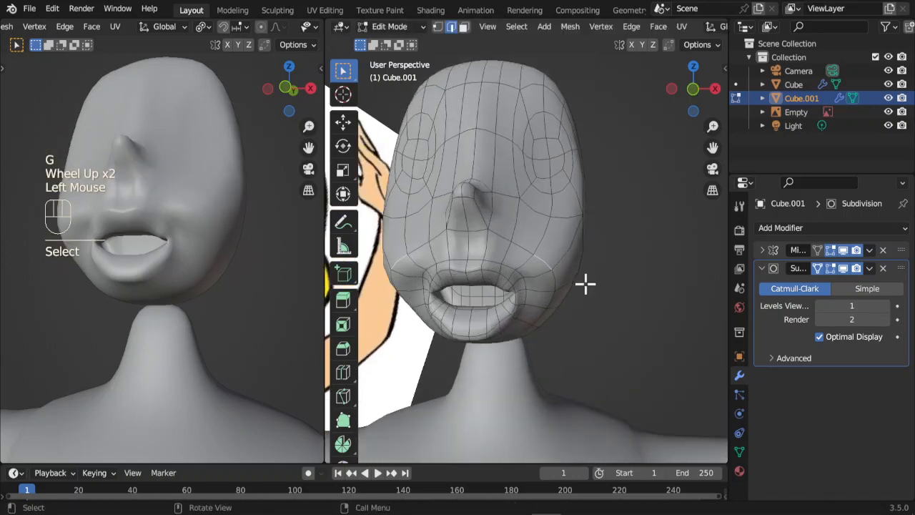
{"action": "key", "text": "g"}
{"action": "left_click", "coordinate": [577, 261]}
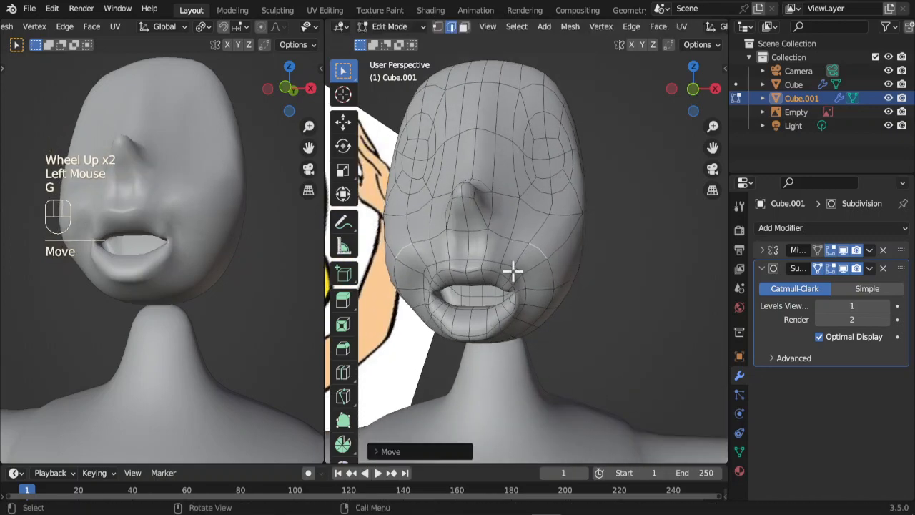
{"action": "left_click", "coordinate": [541, 286]}
{"action": "key", "text": "g"}
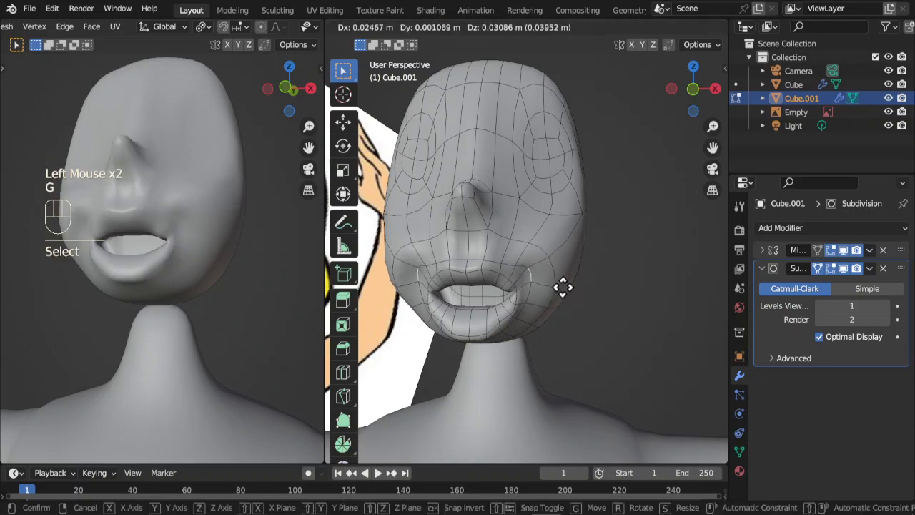
{"action": "left_click", "coordinate": [570, 286]}
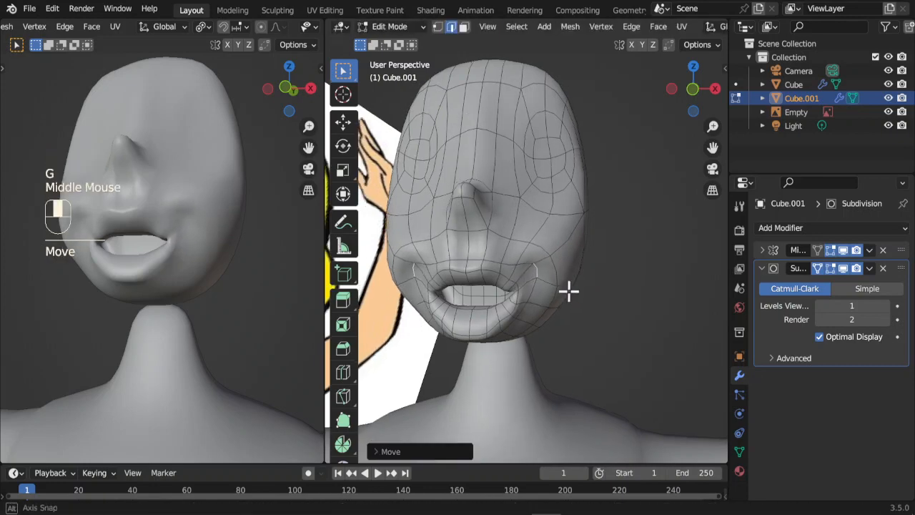
- Rotate and raise the cheek edge above the mouth corner, and rotate the neighbouring edge above the upper lip
{"action": "middle_click_drag", "start_coordinate": [567, 290], "coordinate": [538, 281]}
{"action": "left_click", "coordinate": [525, 267]}
{"action": "scroll", "coordinate": [580, 288], "scroll_direction": "up", "scroll_amount": 2}
{"action": "key", "text": "r"}
{"action": "key", "text": "g"}
{"action": "left_click", "coordinate": [546, 246]}
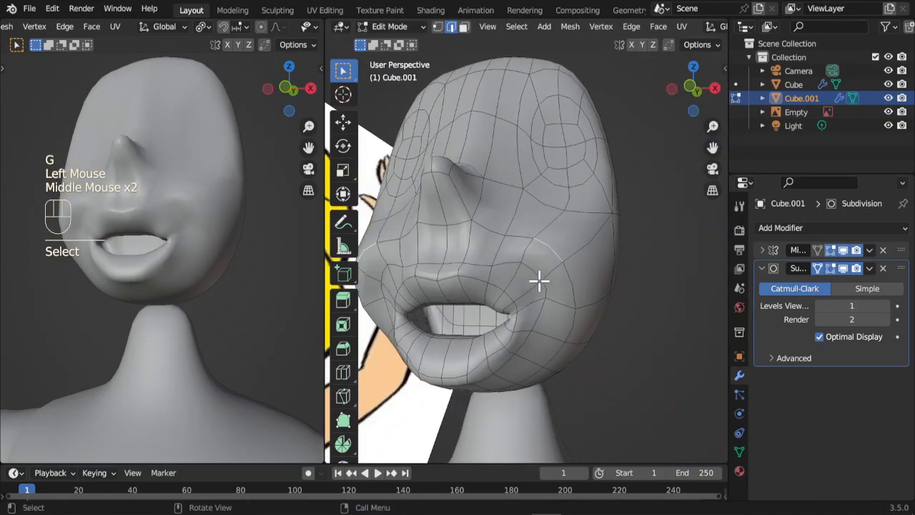
{"action": "key", "text": "r"}
{"action": "left_click", "coordinate": [517, 329]}
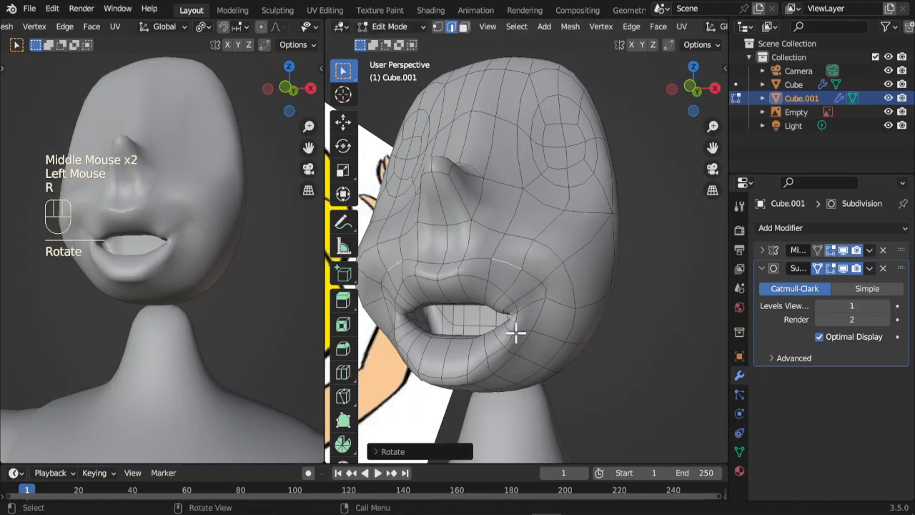
- Fine-tune the selected edge above the upper lip with further moves and rotations
{"action": "key", "text": "g"}
{"action": "left_click", "coordinate": [583, 318]}
{"action": "key", "text": "r"}
{"action": "left_click", "coordinate": [557, 297]}
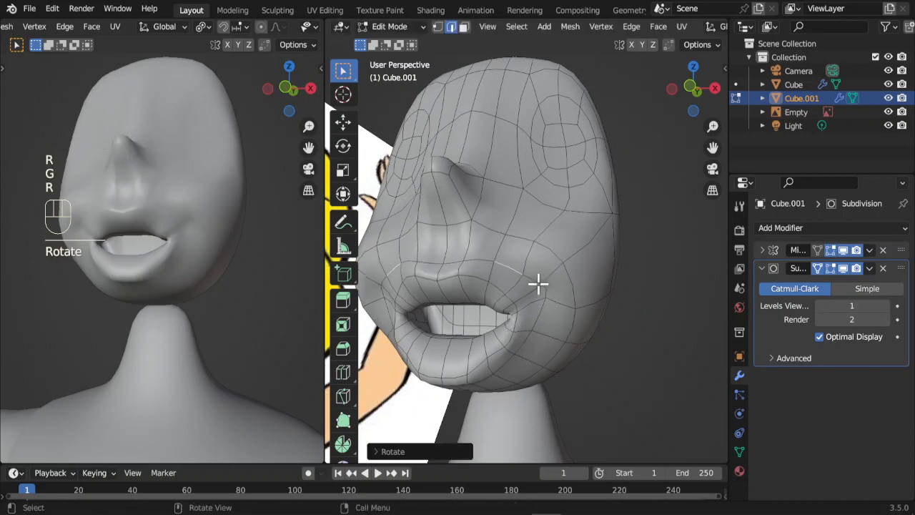
{"action": "key", "text": "g"}
{"action": "left_click", "coordinate": [570, 322]}
- Move the lower jaw edge behind the chin forward from the side, and exit Edit Mode to view the whole head
{"action": "middle_click_drag", "start_coordinate": [576, 323], "coordinate": [560, 349]}
{"action": "left_click", "coordinate": [613, 365]}
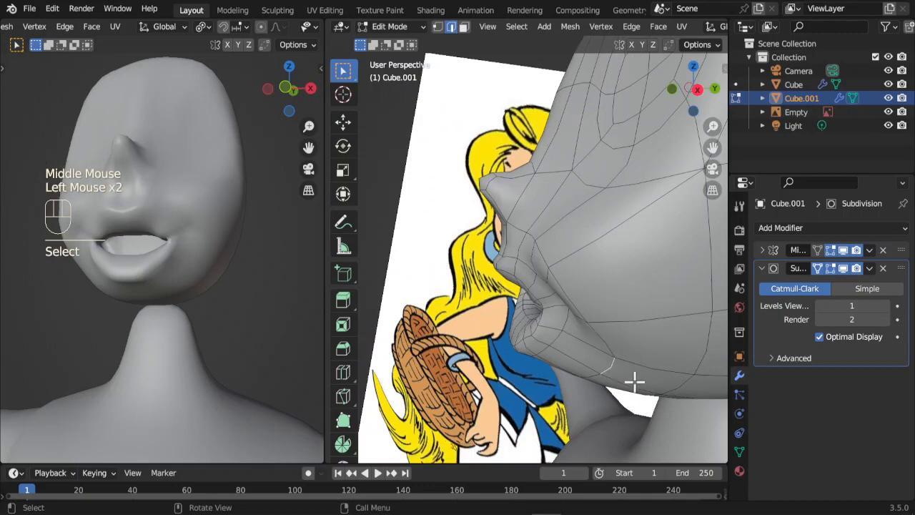
{"action": "key", "text": "g"}
{"action": "left_click", "coordinate": [591, 372]}
{"action": "middle_click_drag", "start_coordinate": [590, 372], "coordinate": [544, 300]}
{"action": "scroll", "coordinate": [614, 345], "scroll_direction": "down", "scroll_amount": 2}
{"action": "key", "text": "Tab"}
{"action": "scroll", "coordinate": [572, 333], "scroll_direction": "down", "scroll_amount": 2}
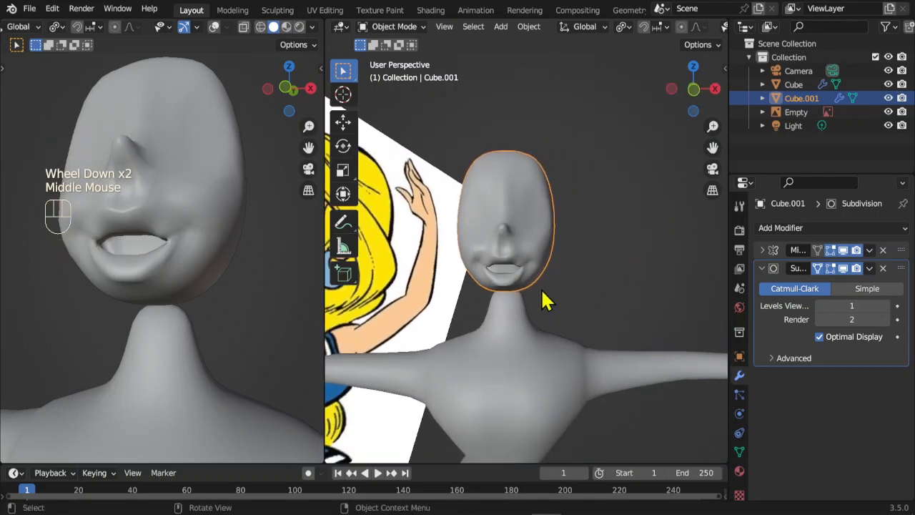
- Resume mesh editing and reposition the edge between the nose and the upper lip
{"action": "scroll", "coordinate": [537, 289], "scroll_direction": "up", "scroll_amount": 4}
{"action": "key", "text": "Tab"}
{"action": "middle_click_drag", "start_coordinate": [506, 260], "coordinate": [484, 255]}
{"action": "left_click", "coordinate": [520, 267]}
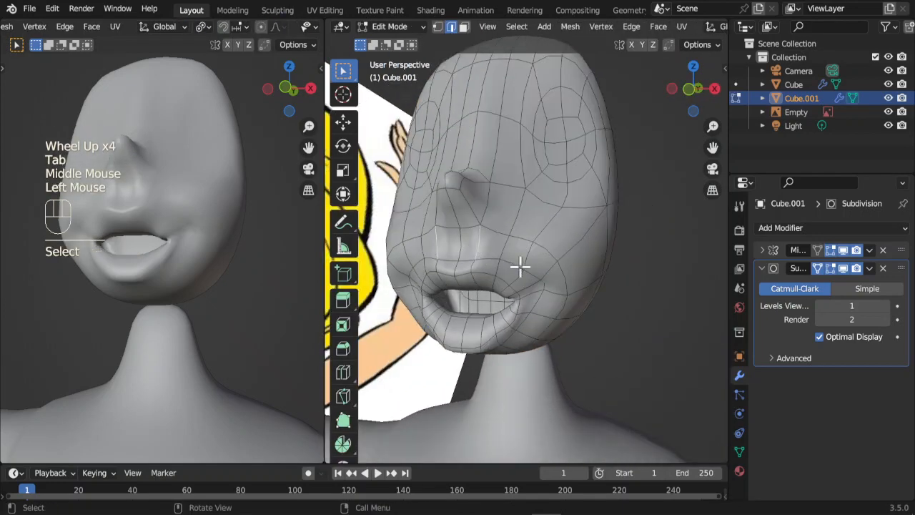
{"action": "scroll", "coordinate": [475, 254], "scroll_direction": "up", "scroll_amount": 2}
{"action": "left_click", "coordinate": [564, 260]}
{"action": "middle_click_drag", "start_coordinate": [565, 260], "coordinate": [471, 299]}
{"action": "key", "text": "g"}
{"action": "left_click", "coordinate": [540, 279]}
{"action": "scroll", "coordinate": [548, 279], "scroll_direction": "down", "scroll_amount": 5}
{"action": "scroll", "coordinate": [639, 247], "scroll_direction": "up", "scroll_amount": 4}
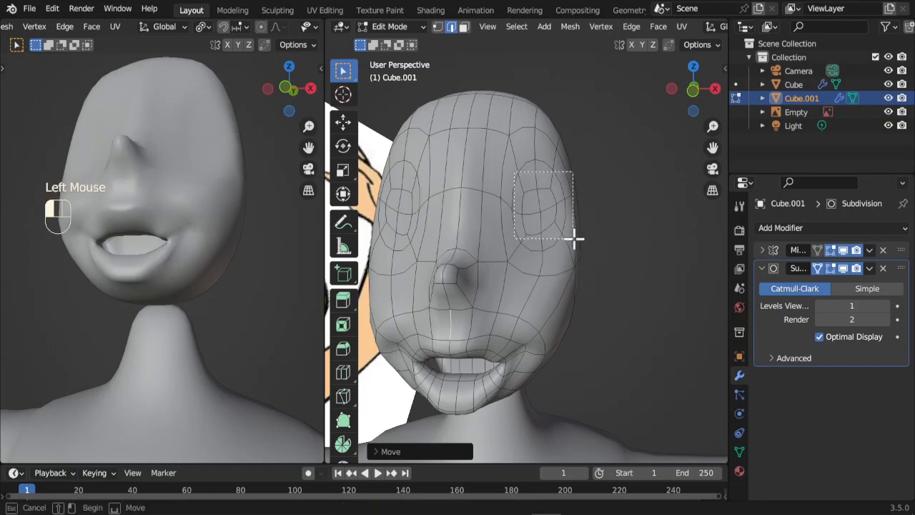
- Focus the view on the eye area and move the upper edge of the inner eye ring upward
{"action": "left_click_drag", "start_coordinate": [574, 238], "coordinate": [574, 238]}
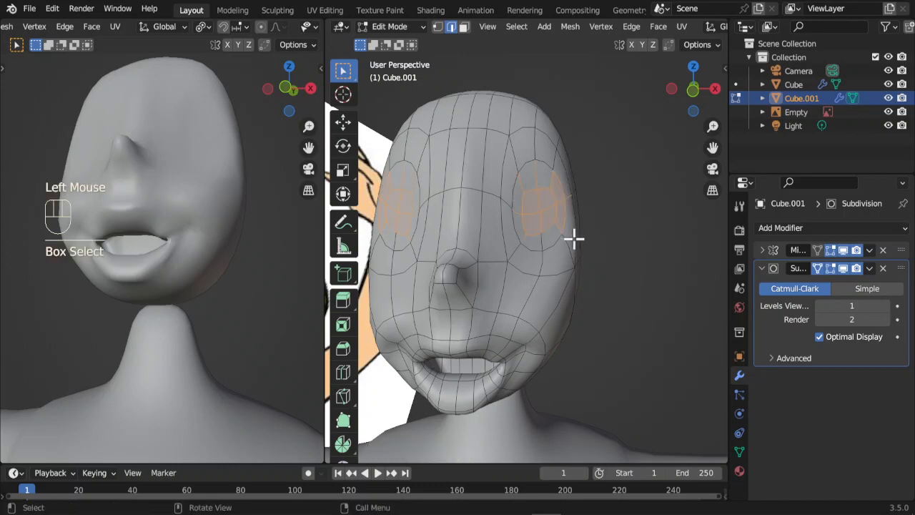
{"action": "key", "text": "KP_Decimal"}
{"action": "scroll", "coordinate": [609, 264], "scroll_direction": "down", "scroll_amount": 3}
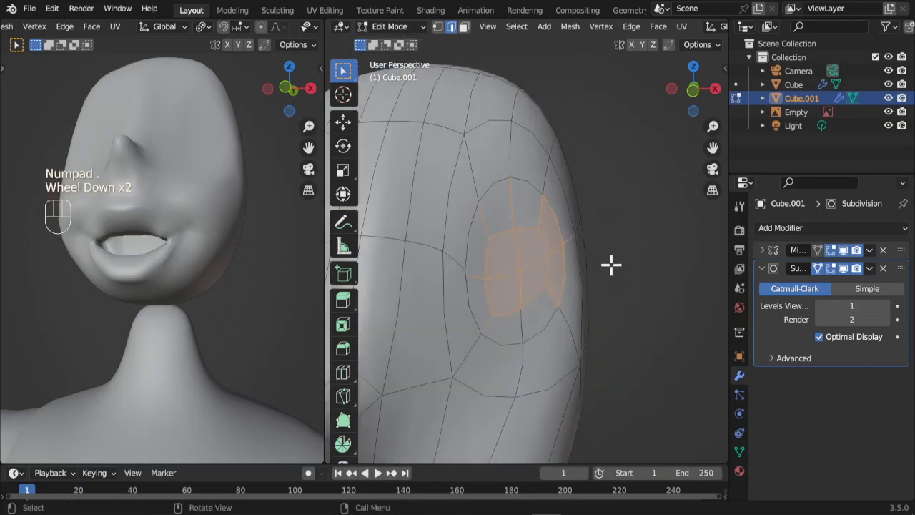
{"action": "middle_click_drag", "start_coordinate": [608, 264], "coordinate": [624, 296]}
{"action": "scroll", "coordinate": [576, 273], "scroll_direction": "up", "scroll_amount": 3}
{"action": "scroll", "coordinate": [570, 272], "scroll_direction": "down", "scroll_amount": 3}
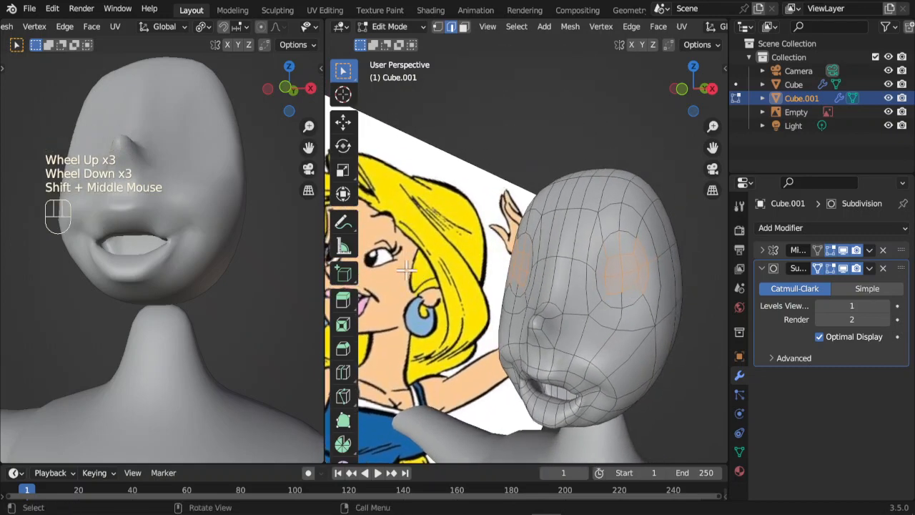
{"action": "scroll", "coordinate": [656, 266], "scroll_direction": "up", "scroll_amount": 2}
{"action": "middle_click_drag", "start_coordinate": [643, 264], "coordinate": [556, 257], "text": "shift"}
{"action": "left_click", "coordinate": [582, 268]}
{"action": "key", "text": "g"}
{"action": "left_click", "coordinate": [590, 246]}
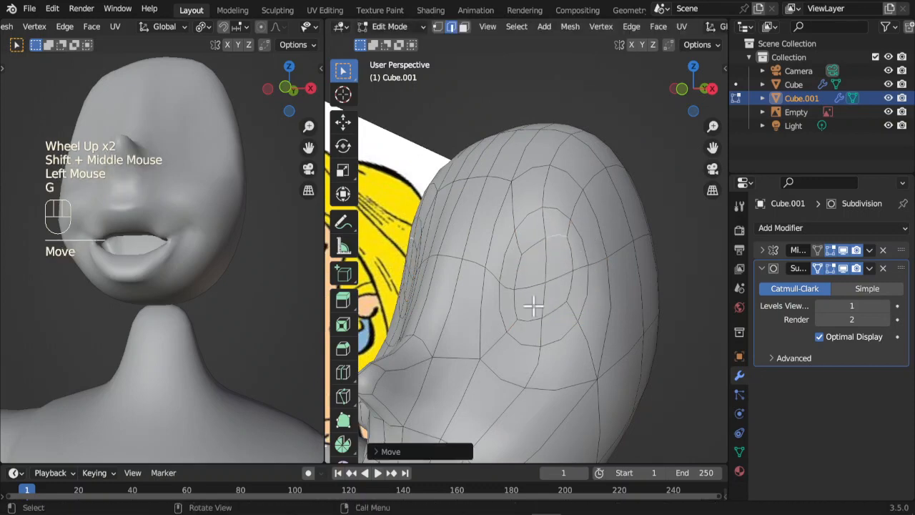
- Move the outer eye ring's nose-side edge toward the nose, and edge-slide the edge beside the nose toward the bridge
{"action": "key", "text": "g"}
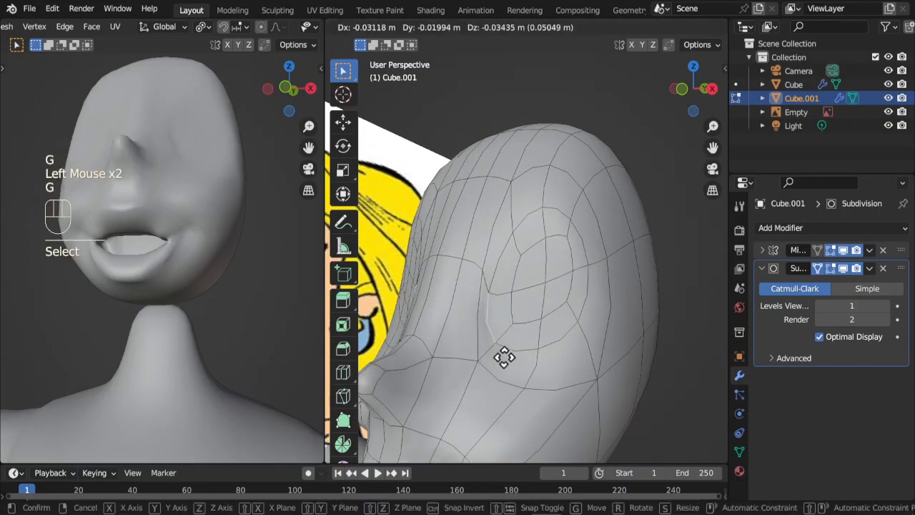
{"action": "left_click", "coordinate": [493, 349]}
{"action": "left_click", "coordinate": [515, 379]}
{"action": "middle_click_drag", "start_coordinate": [515, 380], "coordinate": [557, 388]}
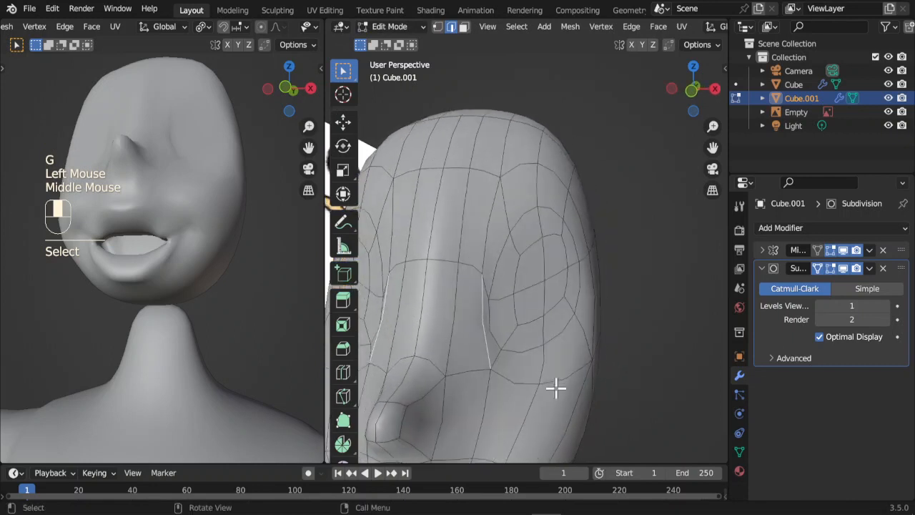
{"action": "key", "text": "g"}
{"action": "key", "text": "g"}
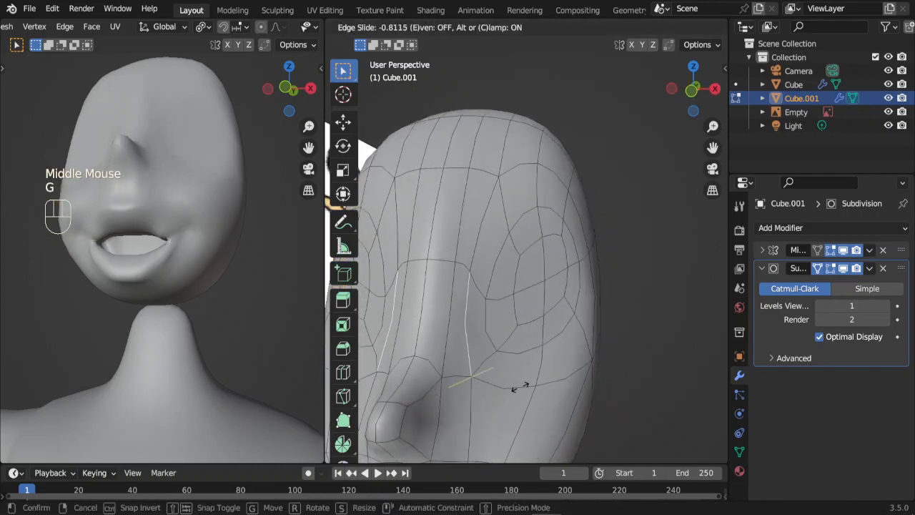
{"action": "left_click", "coordinate": [513, 386]}
- Edge-slide the long nose bridge edge closer to the face's centre line to narrow the bridge
{"action": "left_click", "coordinate": [446, 317]}
{"action": "key", "text": "g"}
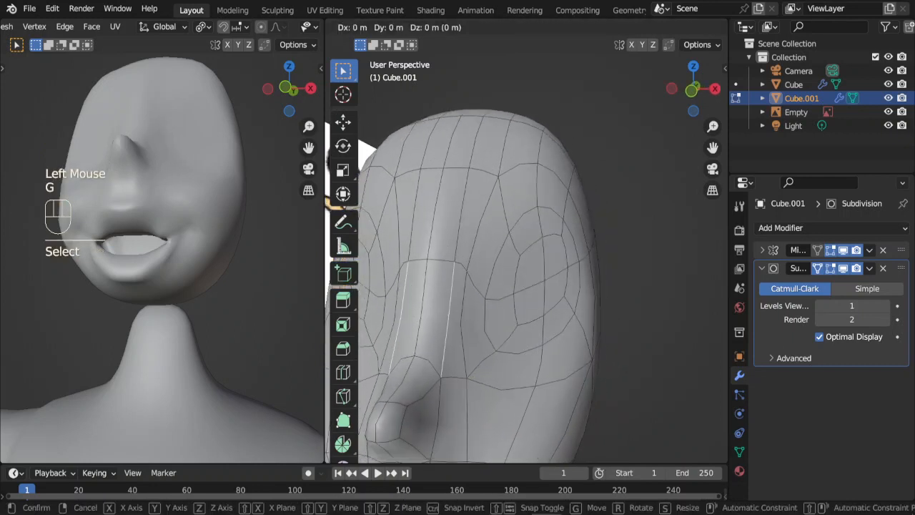
{"action": "key", "text": "g"}
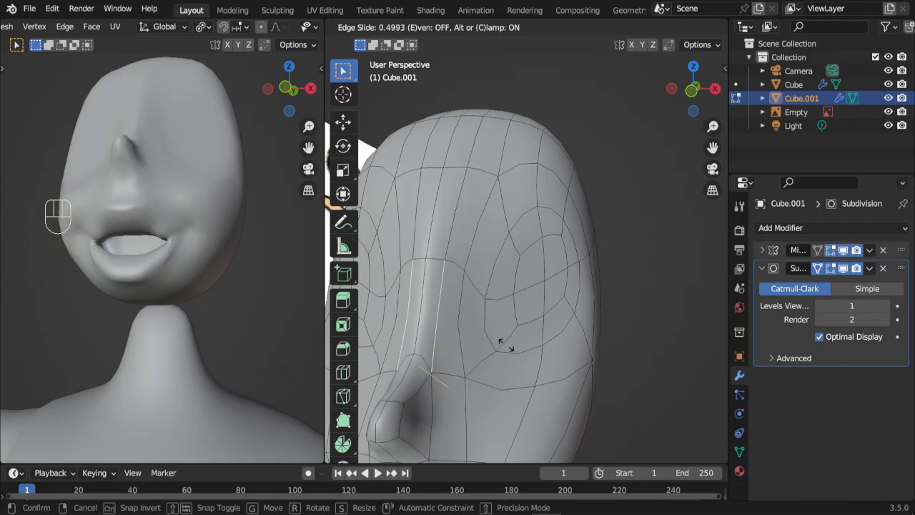
{"action": "left_click", "coordinate": [501, 344]}
- Move the edge at the inner corner of the outer eye ring closer to the nose bridge
{"action": "middle_click_drag", "start_coordinate": [207, 176], "coordinate": [236, 300]}
{"action": "middle_click_drag", "start_coordinate": [415, 336], "coordinate": [553, 348]}
{"action": "left_click", "coordinate": [508, 366]}
{"action": "key", "text": "g"}
{"action": "left_click", "coordinate": [528, 356]}
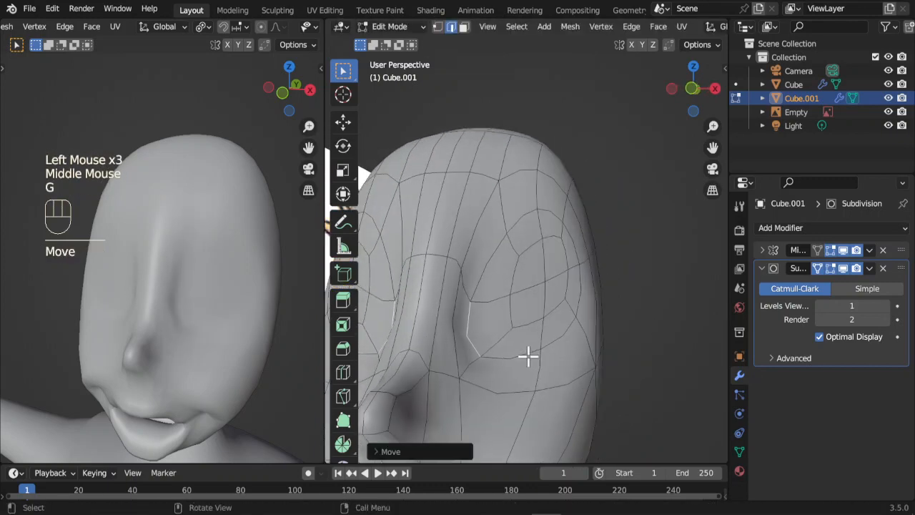
- Edge-slide the inner eye ring's nose-side edge toward the inner eye corner, and adjust the edge beside the nose
{"action": "left_click", "coordinate": [515, 294]}
{"action": "key", "text": "g"}
{"action": "key", "text": "g"}
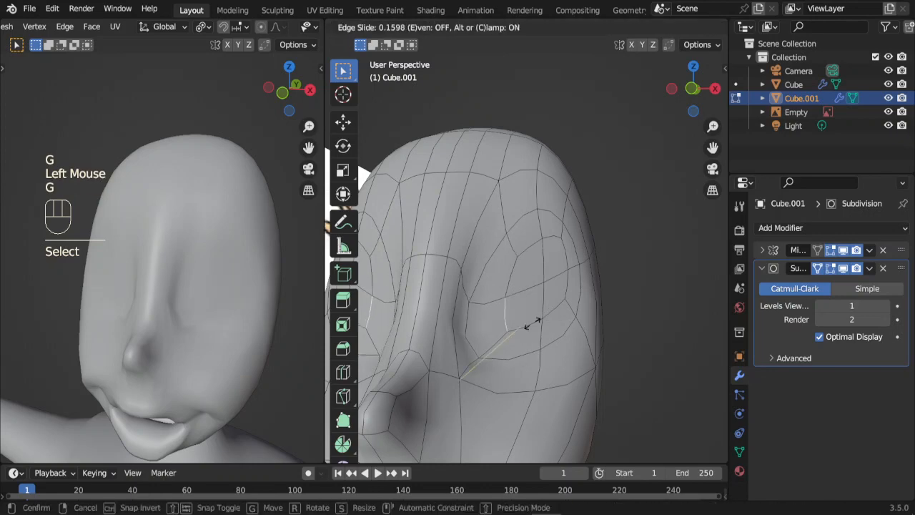
{"action": "left_click", "coordinate": [510, 333]}
{"action": "key", "text": "g"}
{"action": "key", "text": "g"}
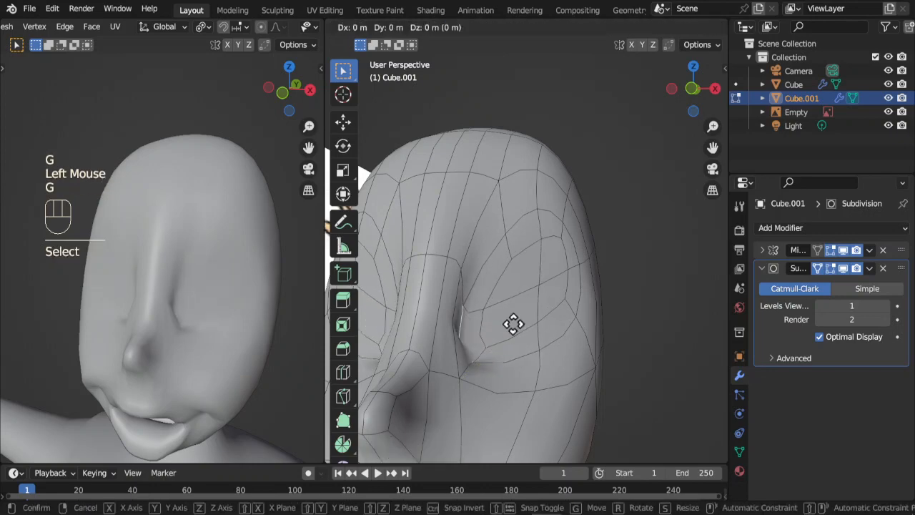
{"action": "left_click", "coordinate": [485, 301]}
- Edge-slide the outer eye ring's nose-side edge to refine the inner eye corner
{"action": "left_click", "coordinate": [474, 321]}
{"action": "middle_click_drag", "start_coordinate": [474, 321], "coordinate": [465, 331]}
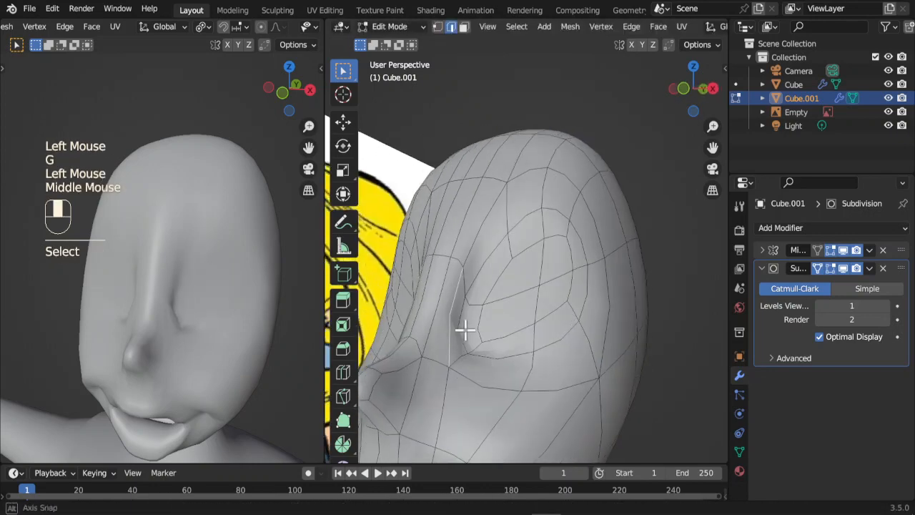
{"action": "left_click", "coordinate": [468, 332]}
{"action": "key", "text": "g"}
{"action": "key", "text": "g"}
{"action": "left_click", "coordinate": [445, 301]}
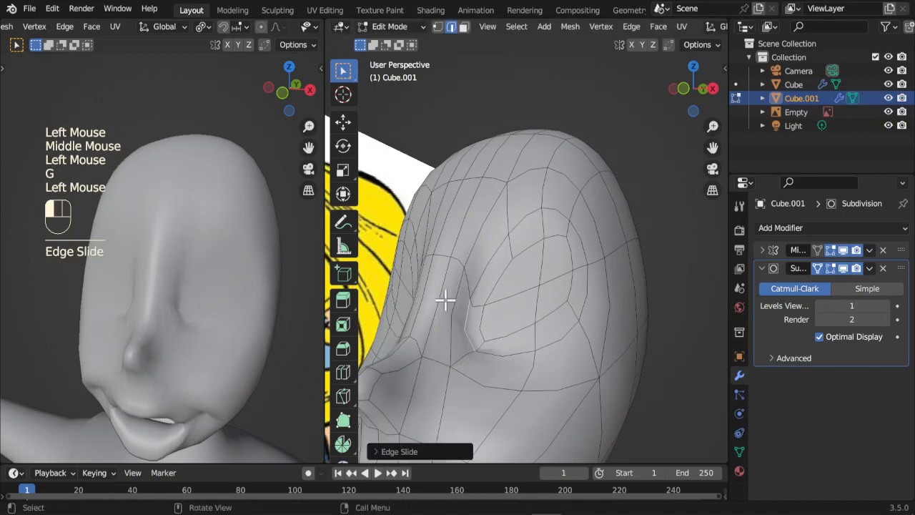
{"action": "middle_click_drag", "start_coordinate": [470, 303], "coordinate": [512, 307]}
{"action": "key", "text": "g"}
{"action": "right_click", "coordinate": [495, 306]}
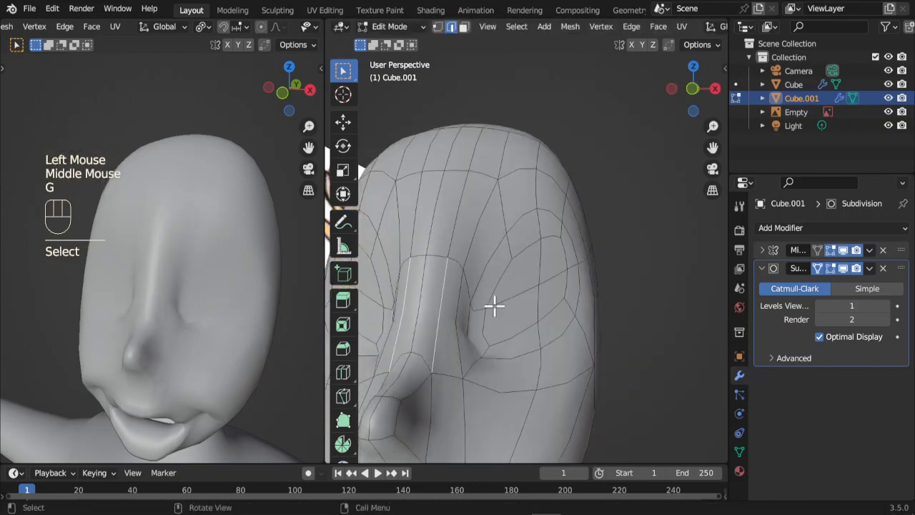
- Edge-slide the edge outside the outer eye corner backward toward the side of the head
{"action": "middle_click_drag", "start_coordinate": [557, 354], "coordinate": [531, 351]}
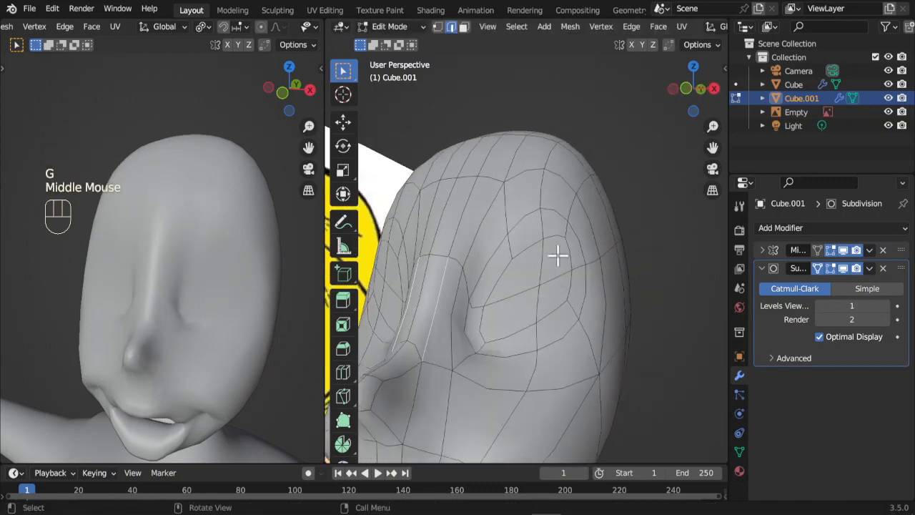
{"action": "left_click", "coordinate": [584, 248]}
{"action": "middle_click_drag", "start_coordinate": [584, 247], "coordinate": [610, 290]}
{"action": "left_click", "coordinate": [610, 289]}
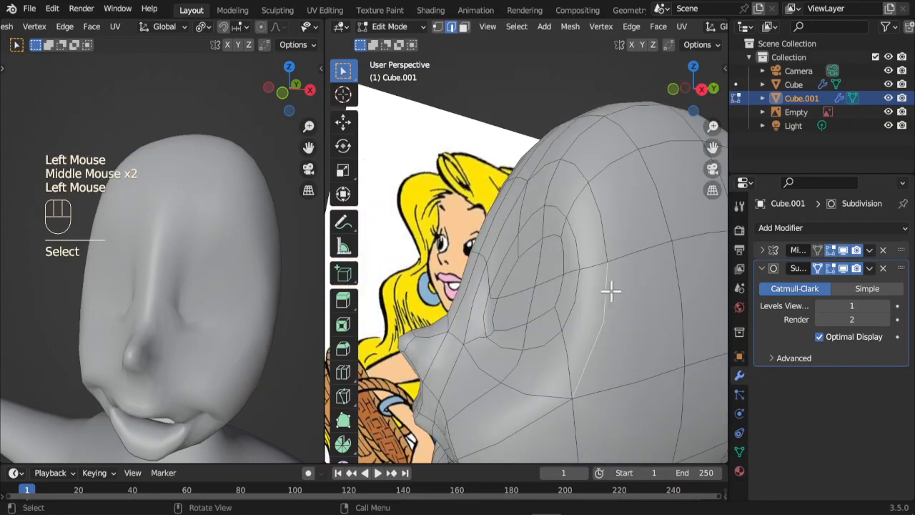
{"action": "key", "text": "g"}
{"action": "key", "text": "g"}
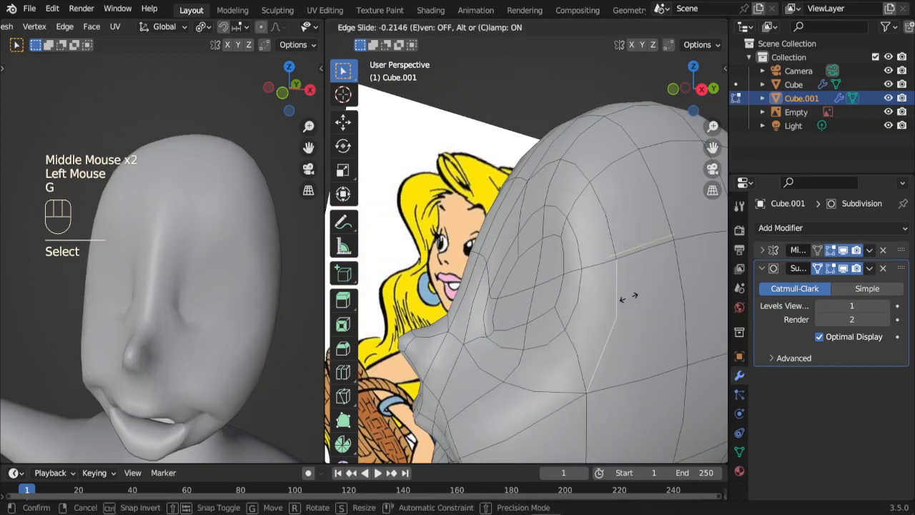
{"action": "left_click", "coordinate": [582, 250]}
- Move the upper outer edge of the outer eye ring outward toward the temple
{"action": "left_click", "coordinate": [582, 249]}
{"action": "middle_click_drag", "start_coordinate": [583, 250], "coordinate": [596, 321]}
{"action": "key", "text": "g"}
{"action": "left_click", "coordinate": [623, 314]}
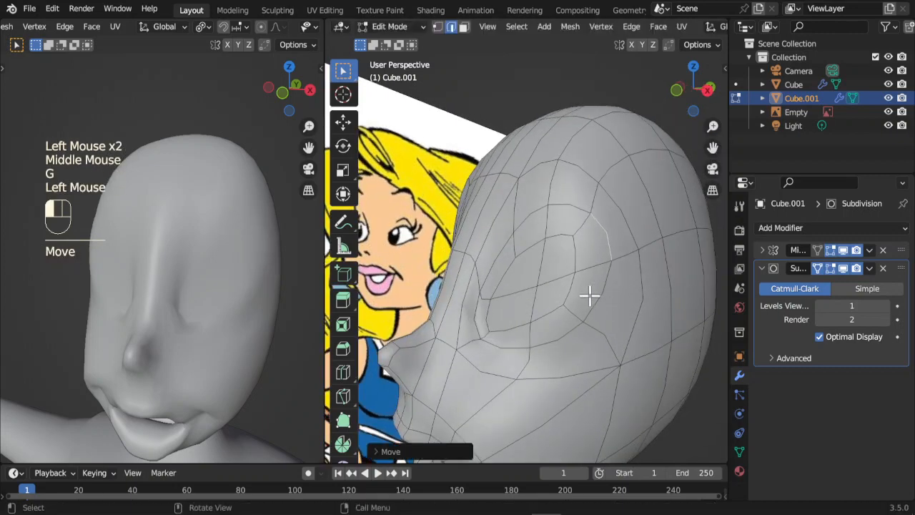
{"action": "key", "text": "g"}
{"action": "left_click", "coordinate": [596, 292]}
- Edge-slide the inner eye ring's outer edge toward the temple to widen the eye
{"action": "left_click", "coordinate": [607, 288]}
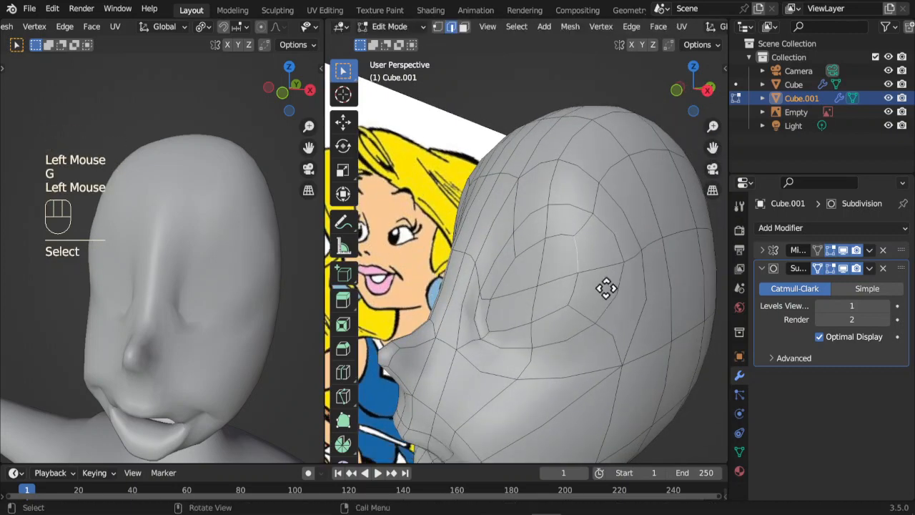
{"action": "key", "text": "g"}
{"action": "key", "text": "g"}
{"action": "left_click", "coordinate": [637, 281]}
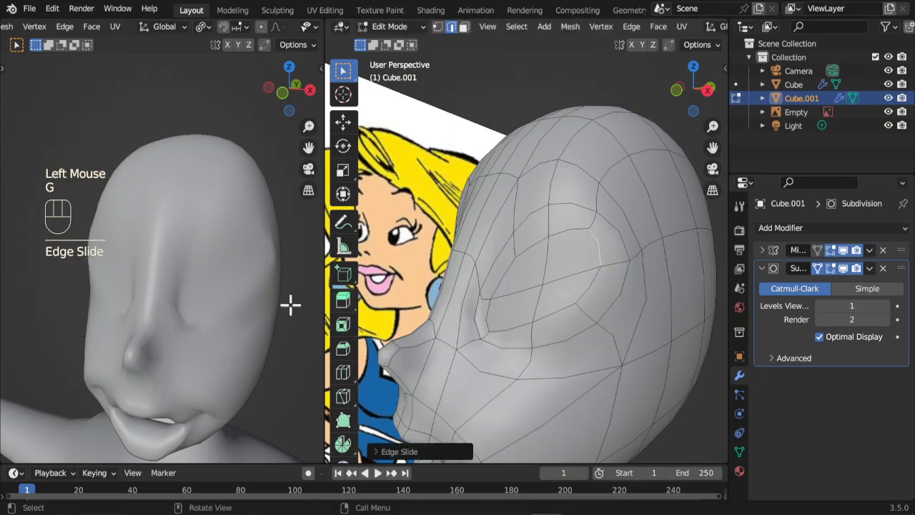
- In face selection mode, select the faces enclosed by the eye outline and extrude them inward to start the eye socket
{"action": "middle_click_drag", "start_coordinate": [291, 302], "coordinate": [207, 284]}
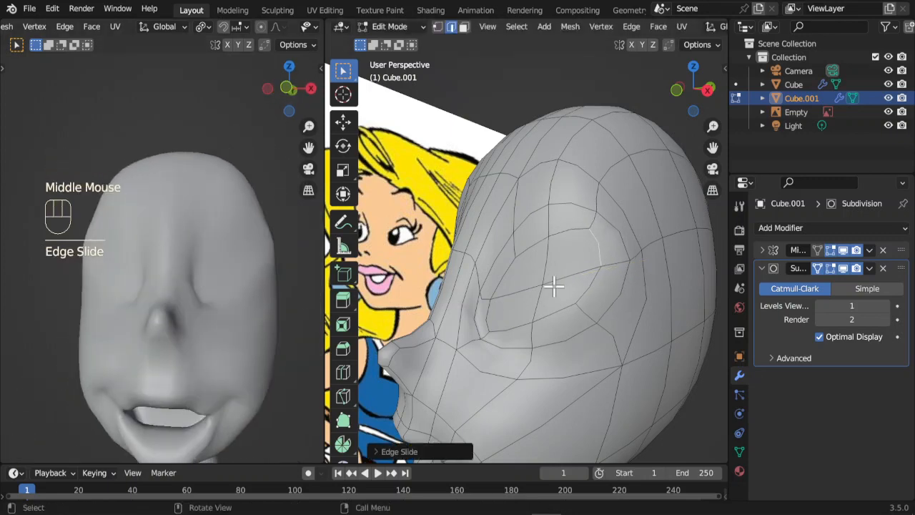
{"action": "scroll", "coordinate": [554, 286], "scroll_direction": "down", "scroll_amount": 2}
{"action": "left_click", "coordinate": [548, 275]}
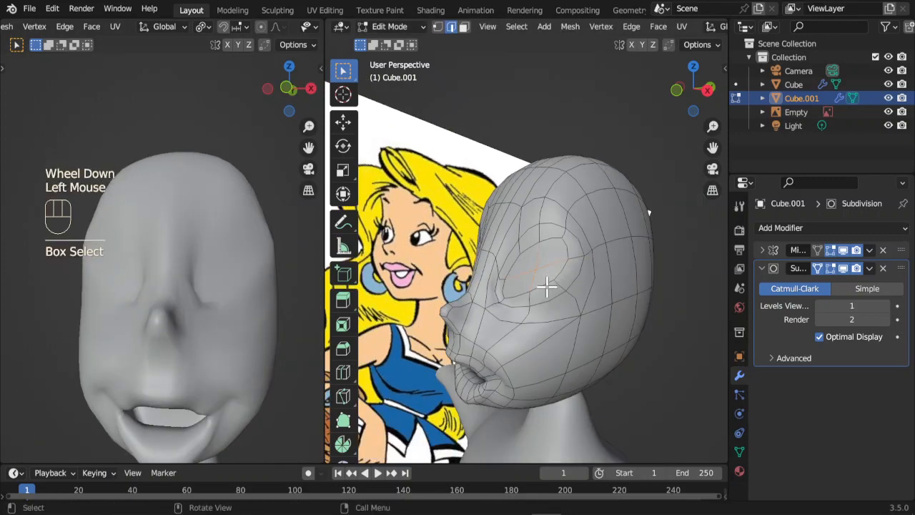
{"action": "key", "text": "3"}
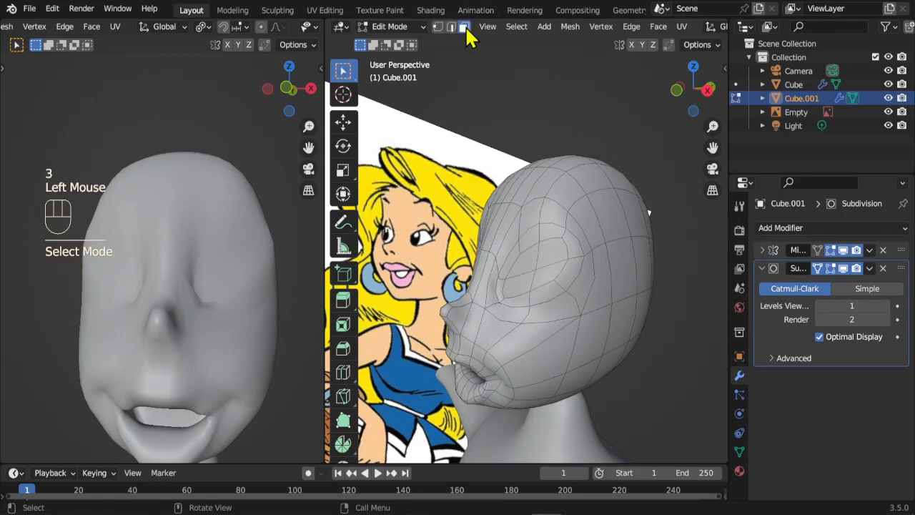
{"action": "scroll", "coordinate": [589, 328], "scroll_direction": "up", "scroll_amount": 2}
{"action": "scroll", "coordinate": [587, 333], "scroll_direction": "down", "scroll_amount": 2}
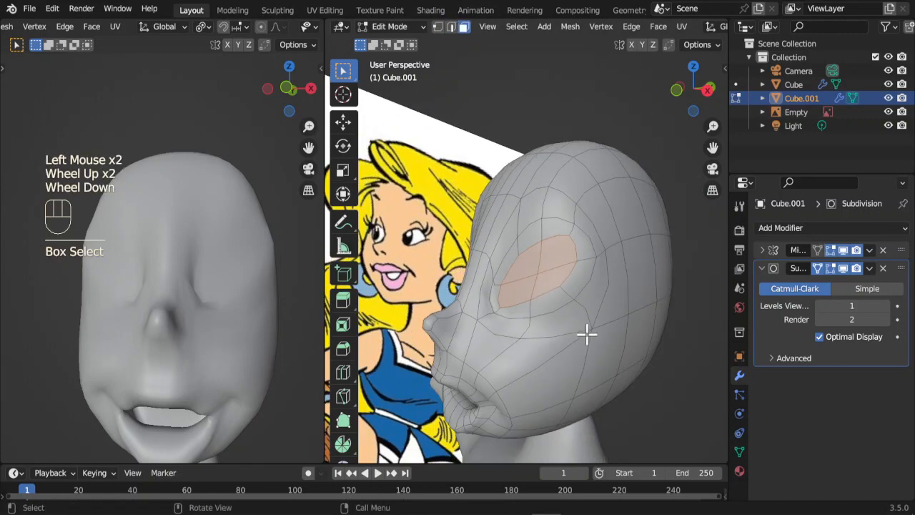
{"action": "middle_click_drag", "start_coordinate": [586, 333], "coordinate": [548, 348]}
{"action": "scroll", "coordinate": [549, 343], "scroll_direction": "up", "scroll_amount": 2}
{"action": "scroll", "coordinate": [548, 342], "scroll_direction": "up", "scroll_amount": 2}
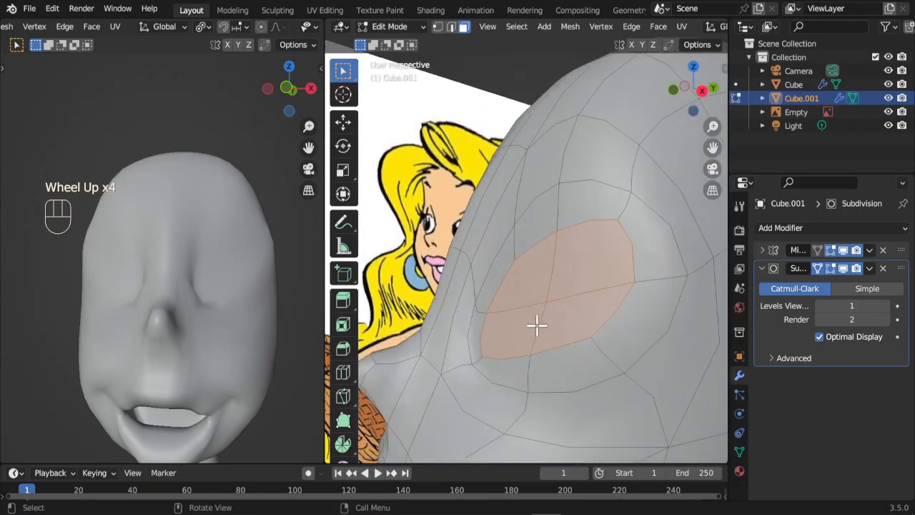
{"action": "key", "text": "e"}
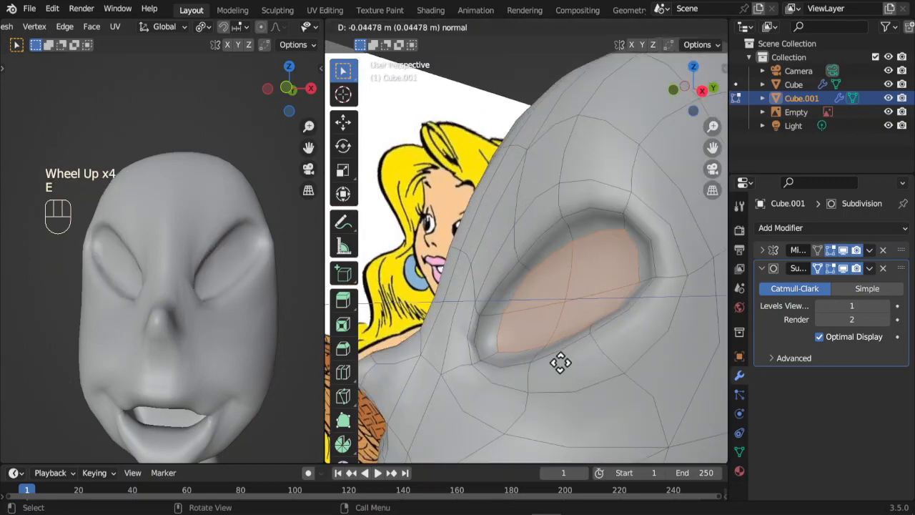
{"action": "left_click", "coordinate": [569, 364]}
- Extrude the same eye faces a second time to deepen the socket into the head
{"action": "middle_click_drag", "start_coordinate": [555, 367], "coordinate": [523, 370]}
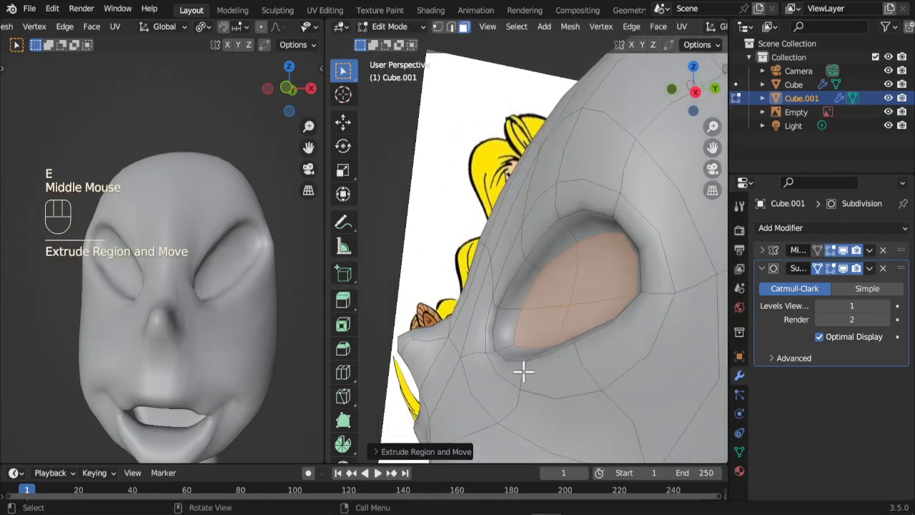
{"action": "key", "text": "e"}
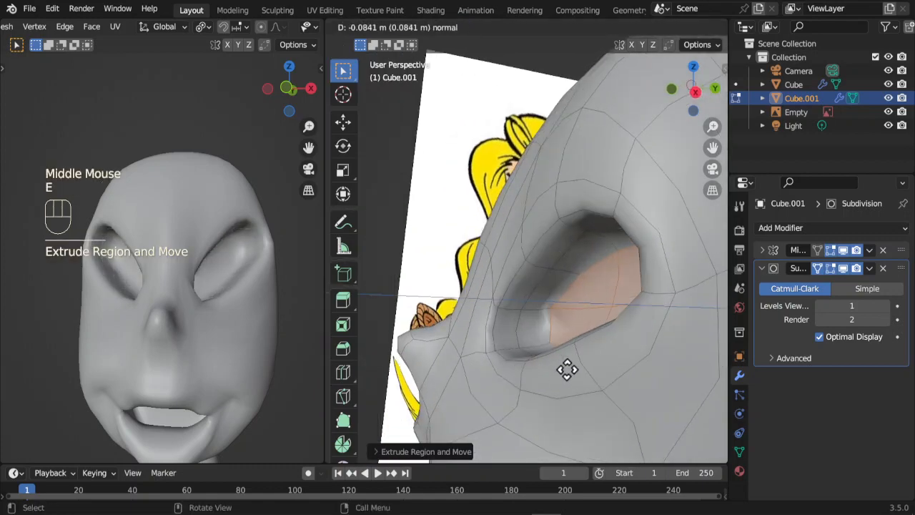
{"action": "left_click", "coordinate": [551, 372]}
- Scale down the recessed faces at the back of the eye socket and reposition them
{"action": "scroll", "coordinate": [541, 372], "scroll_direction": "down", "scroll_amount": 2}
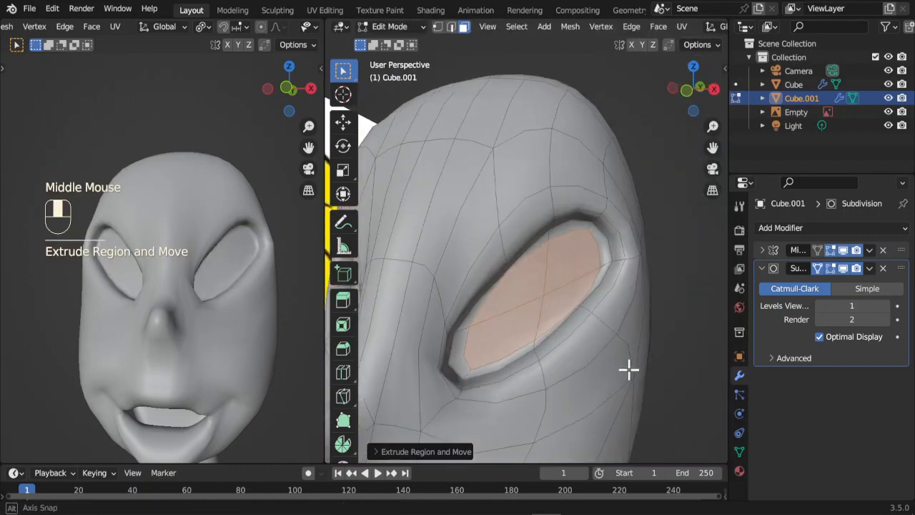
{"action": "middle_click_drag", "start_coordinate": [540, 372], "coordinate": [511, 298]}
{"action": "key", "text": "s"}
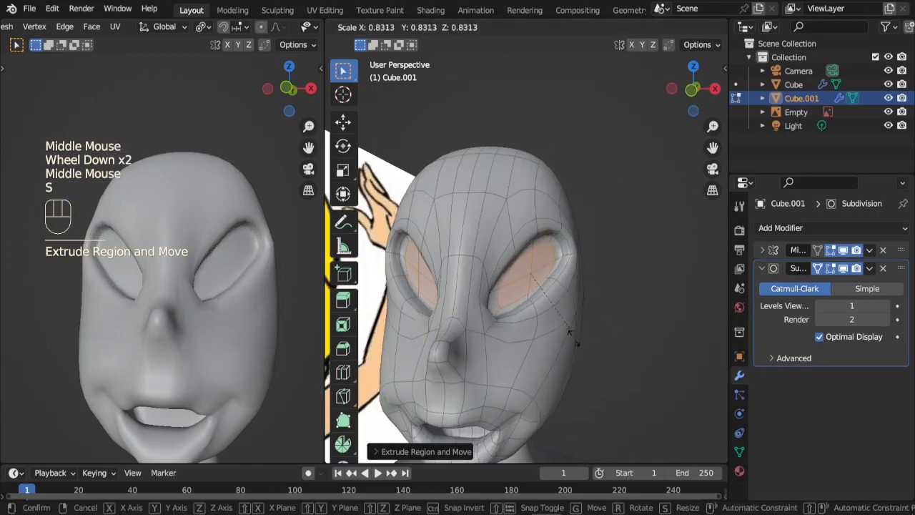
{"action": "left_click", "coordinate": [551, 336]}
{"action": "middle_click_drag", "start_coordinate": [554, 337], "coordinate": [570, 323]}
{"action": "key", "text": "g"}
{"action": "key", "text": "g"}
{"action": "left_click", "coordinate": [546, 351]}
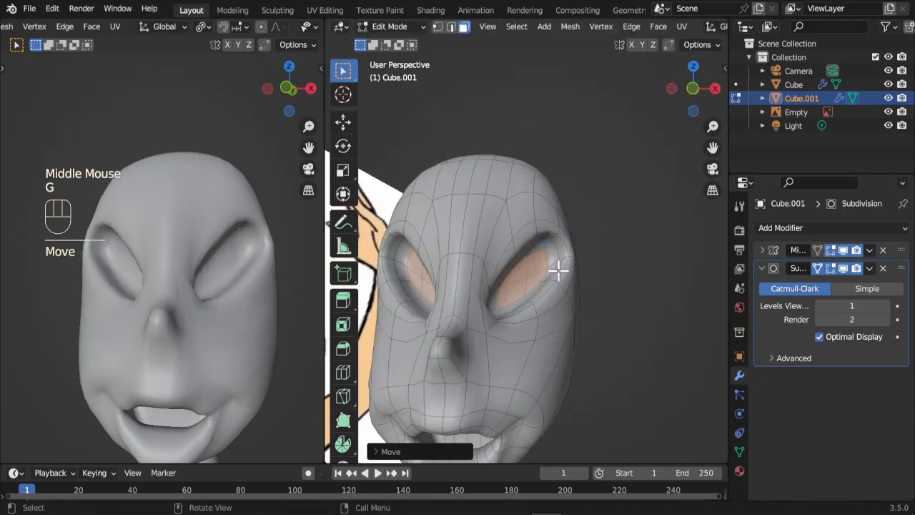
- Move the face on the upper rim of the eye socket to reshape the upper eyelid
{"action": "middle_click_drag", "start_coordinate": [556, 254], "coordinate": [576, 307]}
{"action": "scroll", "coordinate": [570, 273], "scroll_direction": "up", "scroll_amount": 2}
{"action": "left_click", "coordinate": [559, 211]}
{"action": "key", "text": "g"}
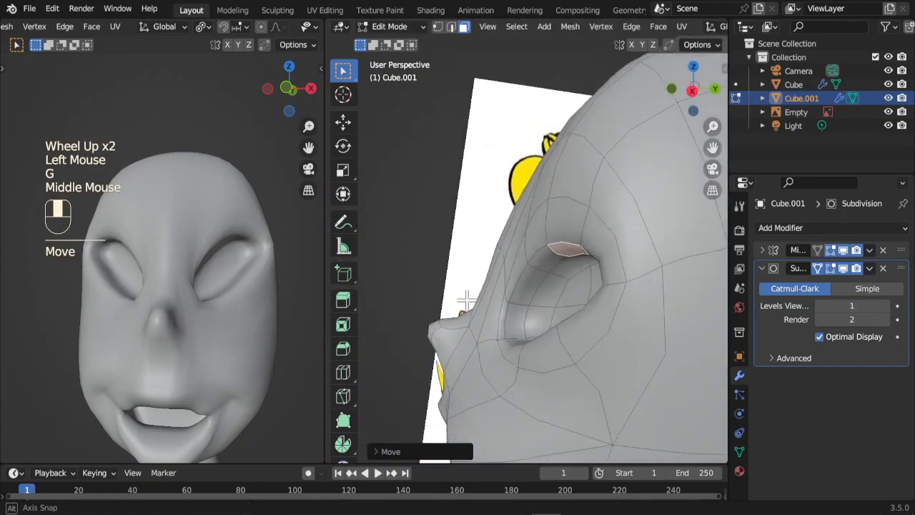
{"action": "key", "text": "g"}
{"action": "left_click", "coordinate": [509, 341]}
- Move the face at the eye socket's inner corner near the nose to reshape that corner
{"action": "middle_click_drag", "start_coordinate": [509, 341], "coordinate": [557, 317]}
{"action": "left_click", "coordinate": [472, 361]}
{"action": "key", "text": "g"}
{"action": "left_click", "coordinate": [550, 339]}
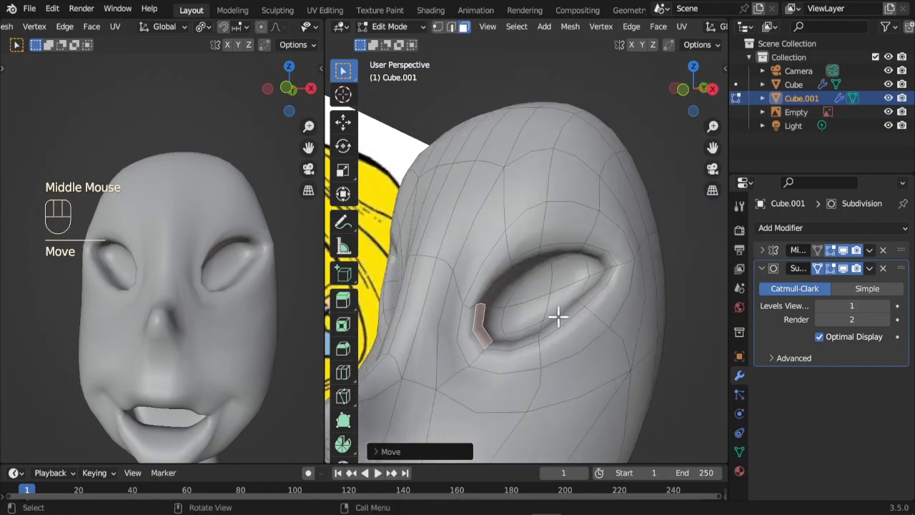
- Move the faces along the lower rim of the eye socket to refine the lower eyelid
{"action": "left_click", "coordinate": [574, 326]}
{"action": "key", "text": "g"}
{"action": "left_click", "coordinate": [583, 327]}
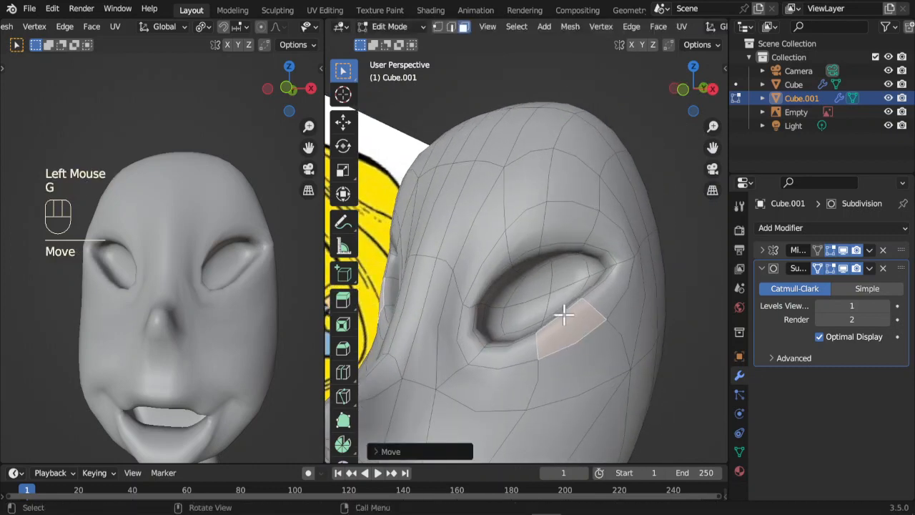
{"action": "left_click", "coordinate": [557, 313]}
{"action": "key", "text": "g"}
{"action": "left_click", "coordinate": [546, 286]}
- Select the faces at the back of the eye socket and scale them uniformly and along the global Z axis
{"action": "left_click", "coordinate": [548, 288]}
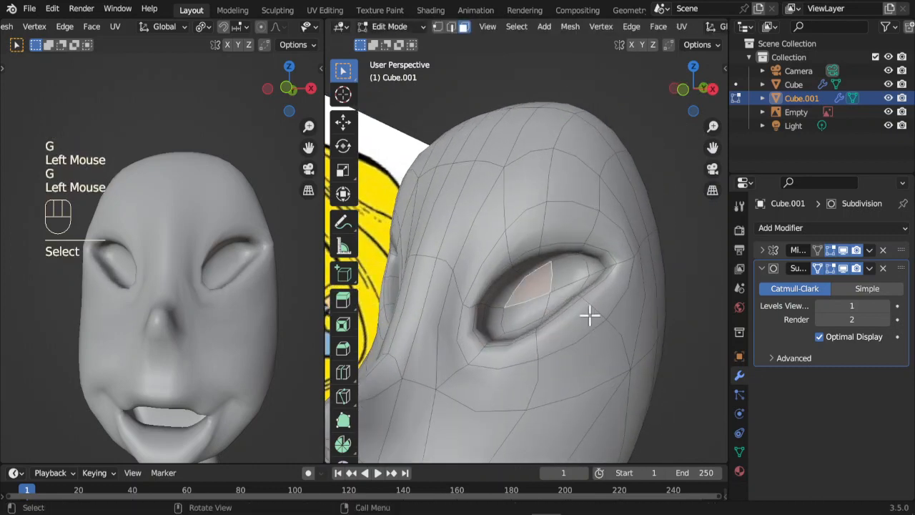
{"action": "middle_click_drag", "start_coordinate": [590, 315], "coordinate": [613, 325]}
{"action": "left_click", "coordinate": [551, 298], "text": "shift"}
{"action": "left_click_drag", "start_coordinate": [552, 298], "coordinate": [593, 323], "text": "shift"}
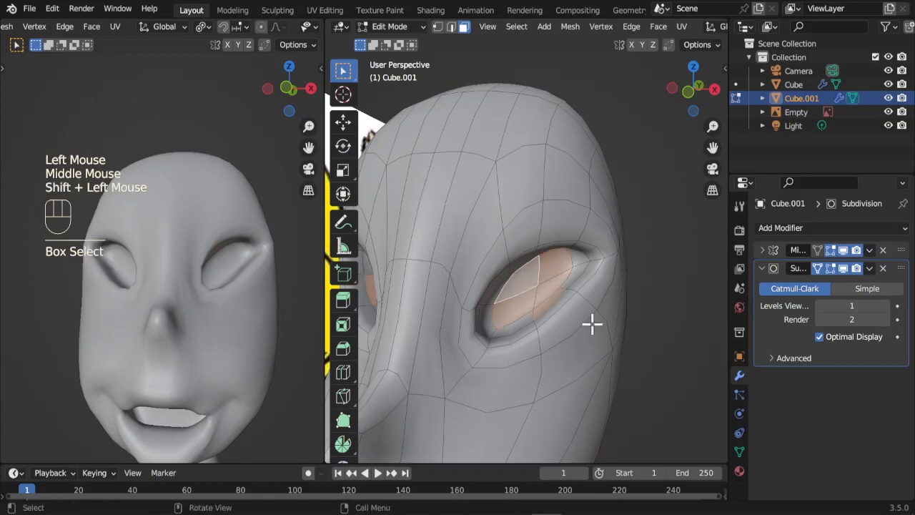
{"action": "left_click", "coordinate": [539, 292]}
{"action": "left_click_drag", "start_coordinate": [544, 292], "coordinate": [591, 322], "text": "shift"}
{"action": "key", "text": "s"}
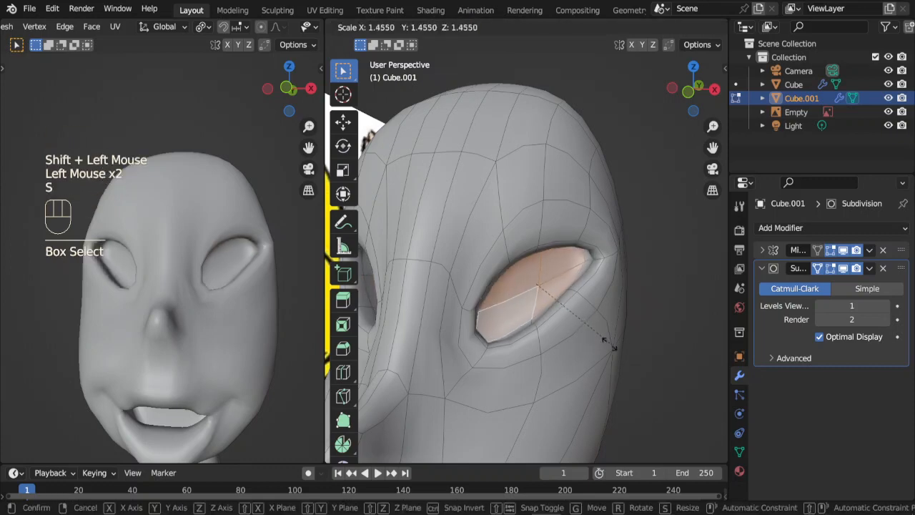
{"action": "left_click", "coordinate": [585, 327]}
{"action": "key", "text": "s"}
{"action": "key", "text": "z"}
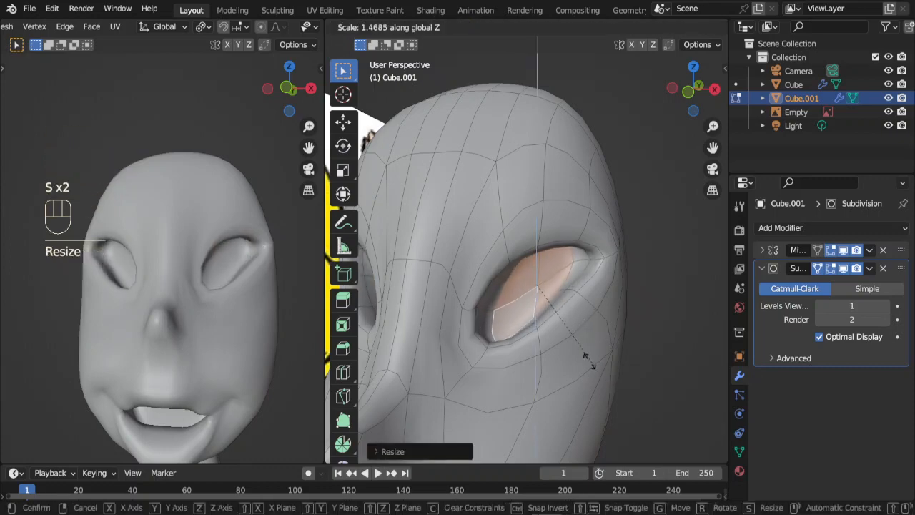
{"action": "left_click", "coordinate": [563, 322]}
- Move the lower outer face at the back of the eye socket slightly downward
{"action": "left_click", "coordinate": [553, 293]}
{"action": "key", "text": "g"}
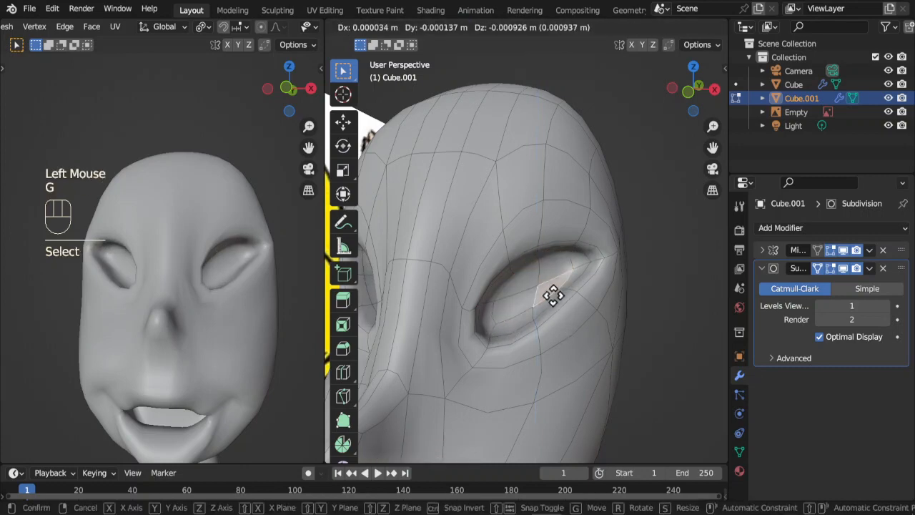
{"action": "left_click", "coordinate": [549, 308]}
- Select all the back faces of the eye socket, enlarge them to fill the opening, and adjust their position
{"action": "left_click_drag", "start_coordinate": [538, 299], "coordinate": [578, 335]}
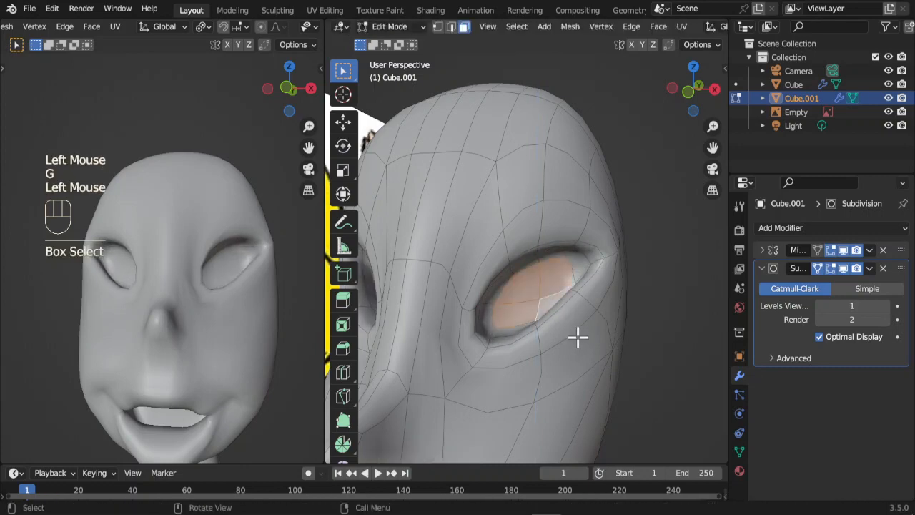
{"action": "key", "text": "s"}
{"action": "left_click", "coordinate": [594, 350]}
{"action": "key", "text": "s"}
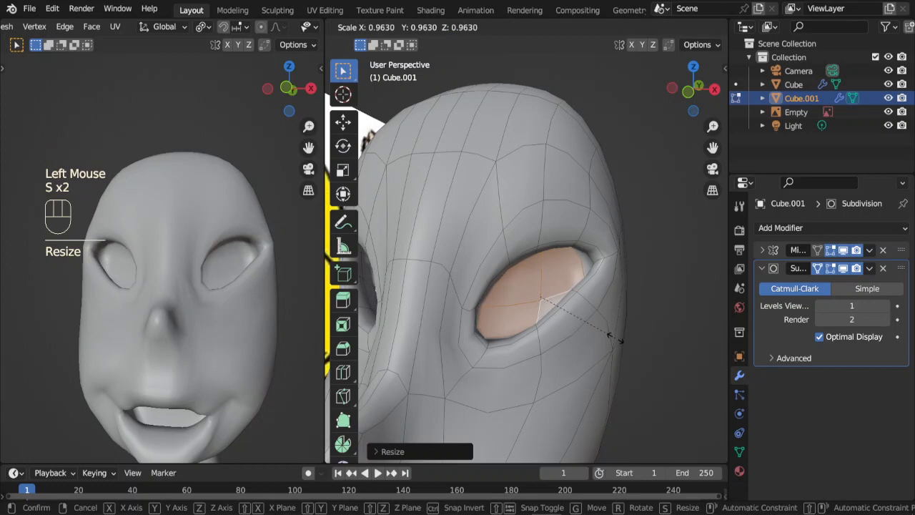
{"action": "left_click", "coordinate": [574, 336]}
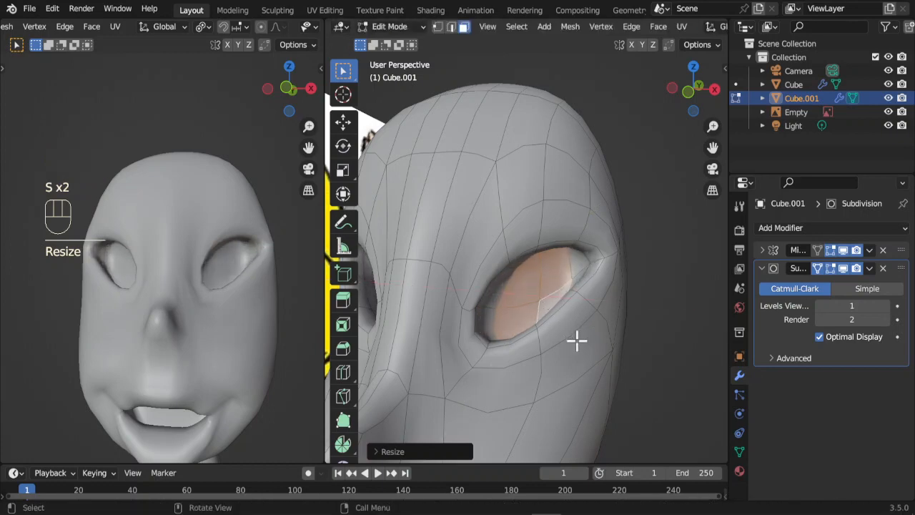
{"action": "key", "text": "s"}
{"action": "left_click", "coordinate": [591, 347]}
{"action": "middle_click_drag", "start_coordinate": [590, 346], "coordinate": [539, 344]}
{"action": "key", "text": "g"}
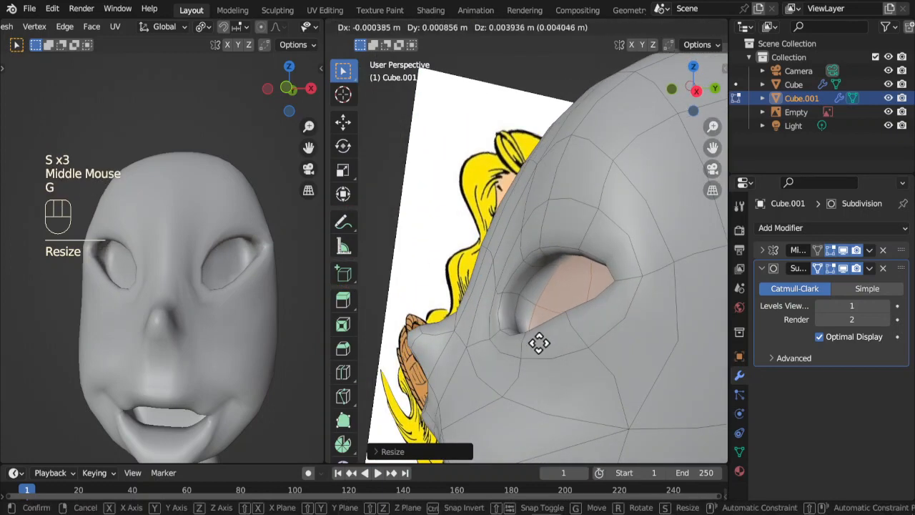
{"action": "left_click", "coordinate": [548, 340]}
- Move the upper rim face to refine the eyelid curve and check the head in Object Mode
{"action": "middle_click_drag", "start_coordinate": [542, 276], "coordinate": [561, 337]}
{"action": "left_click", "coordinate": [565, 244]}
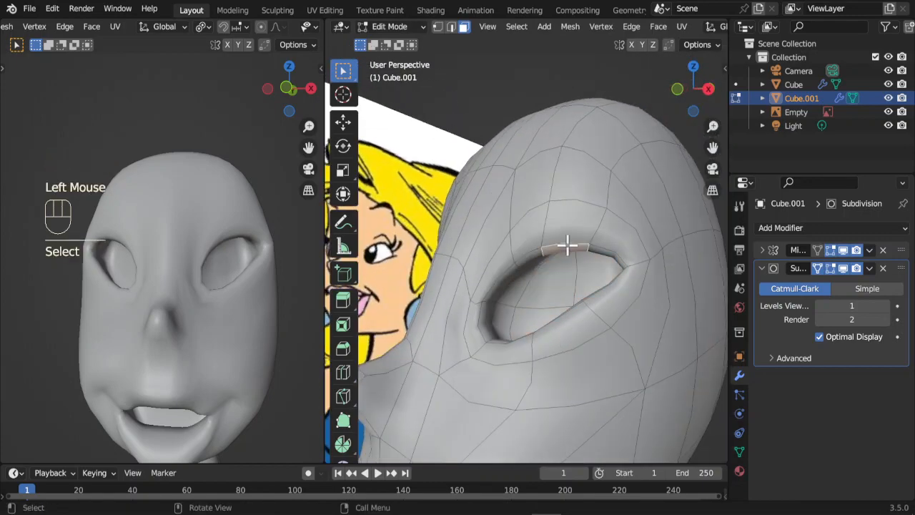
{"action": "key", "text": "g"}
{"action": "left_click", "coordinate": [525, 260]}
{"action": "scroll", "coordinate": [576, 311], "scroll_direction": "down", "scroll_amount": 1}
{"action": "key", "text": "Tab"}
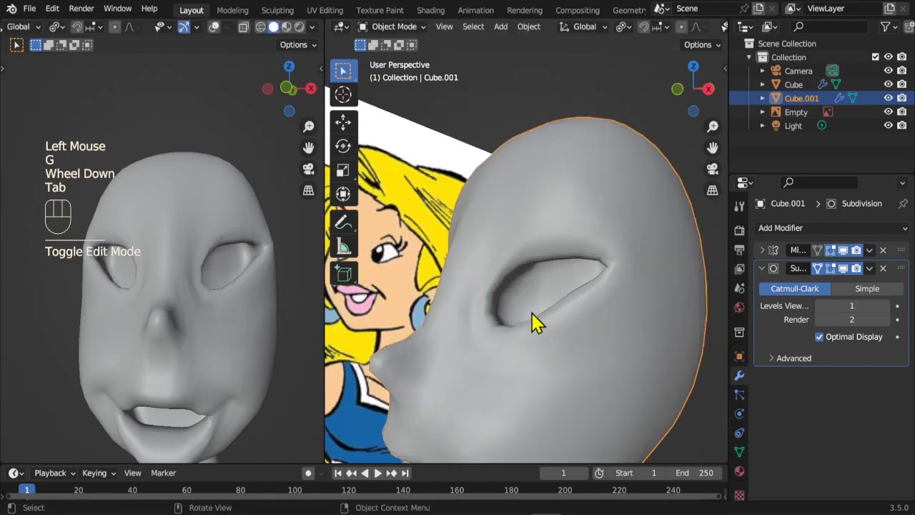
{"action": "scroll", "coordinate": [543, 335], "scroll_direction": "down", "scroll_amount": 1}
{"action": "middle_click_drag", "start_coordinate": [529, 334], "coordinate": [598, 330]}
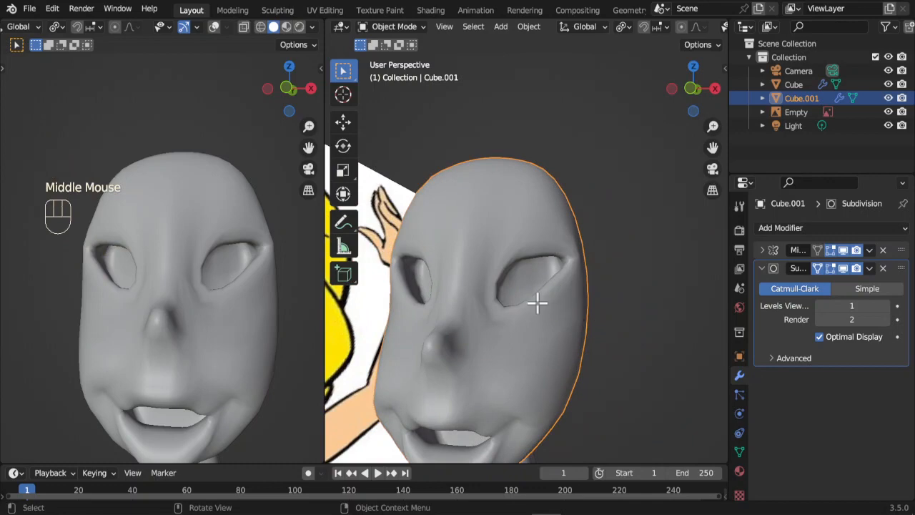
- In Edit Mode, select the faces at the back of the eye socket and snap the 3D cursor to them
{"action": "key", "text": "Tab"}
{"action": "left_click_drag", "start_coordinate": [535, 289], "coordinate": [550, 306]}
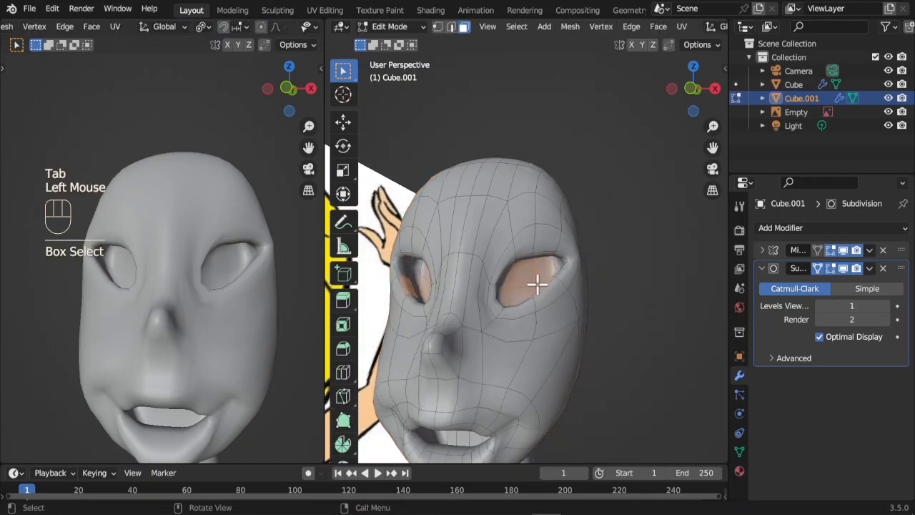
{"action": "middle_click_drag", "start_coordinate": [564, 307], "coordinate": [518, 268]}
{"action": "left_click", "coordinate": [539, 300]}
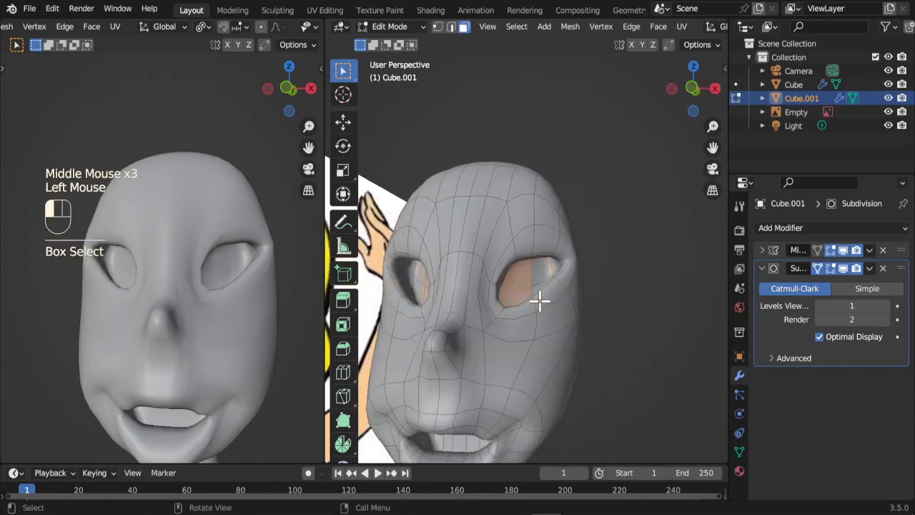
{"action": "scroll", "coordinate": [545, 301], "scroll_direction": "up", "scroll_amount": 2}
{"action": "left_click", "coordinate": [542, 289], "text": "shift"}
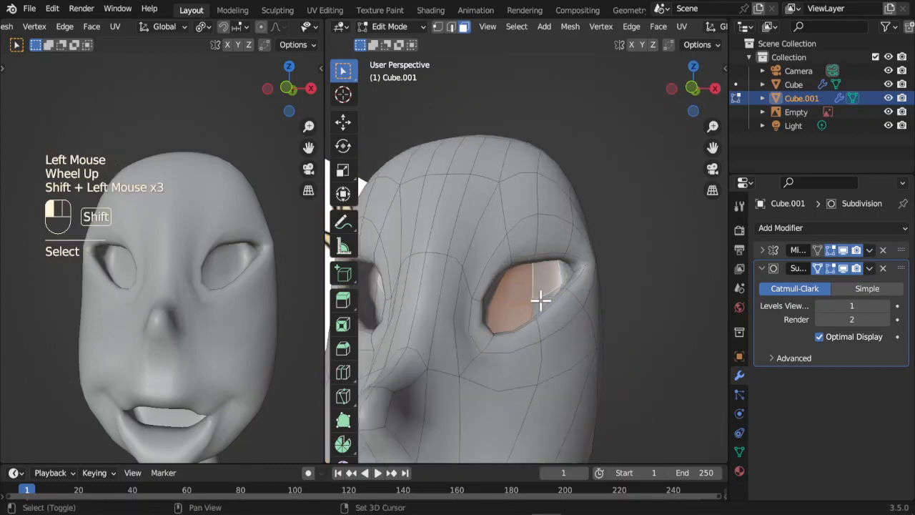
{"action": "middle_click_drag", "start_coordinate": [584, 320], "coordinate": [551, 339]}
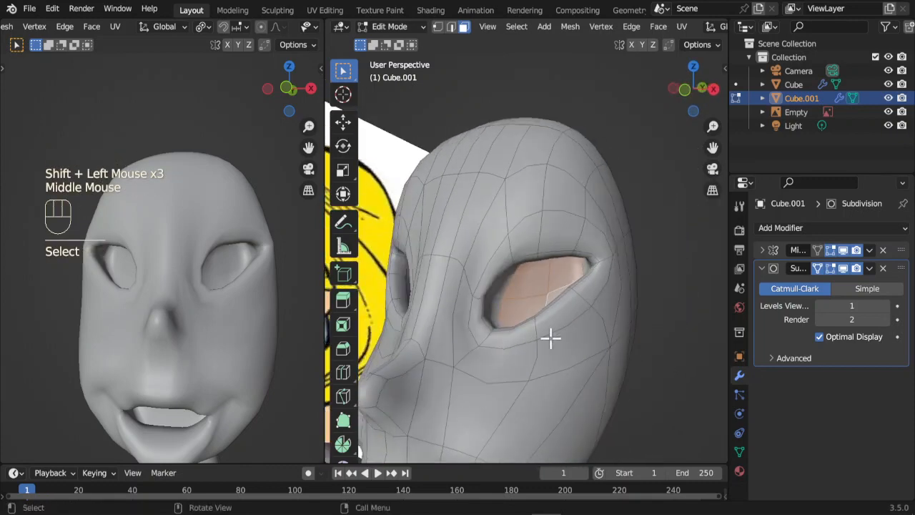
{"action": "key", "text": "shift+s"}
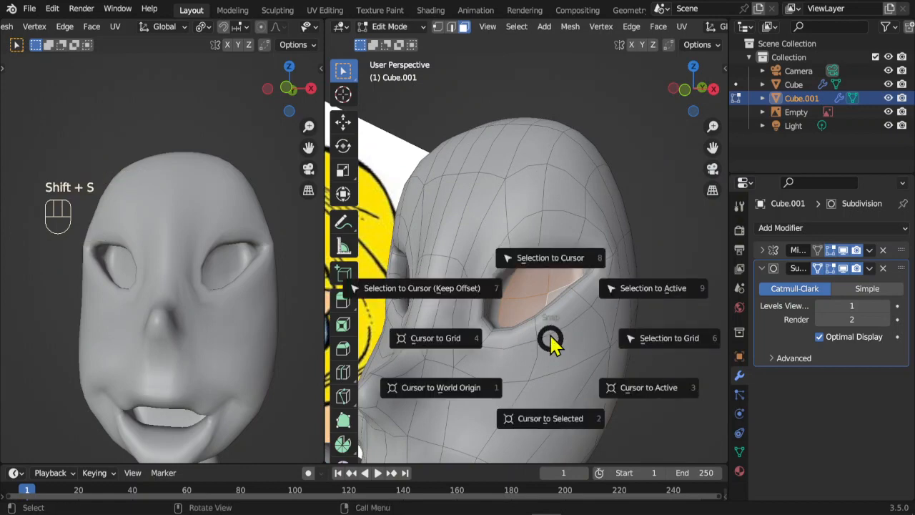
{"action": "left_click", "coordinate": [545, 416]}
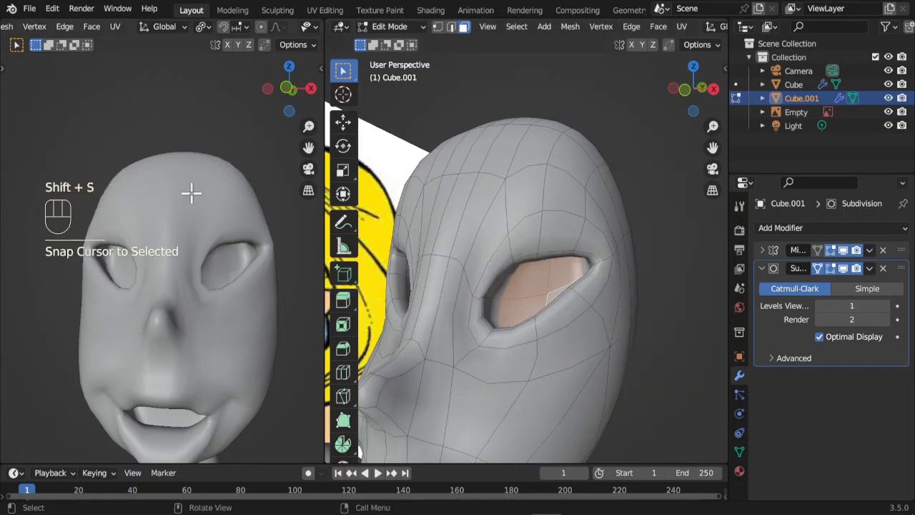
- Show the 3D cursor through the viewport overlay settings and return the head to Object Mode
{"action": "middle_click_drag", "start_coordinate": [632, 284], "coordinate": [555, 337]}
{"action": "scroll", "coordinate": [557, 324], "scroll_direction": "down", "scroll_amount": 2}
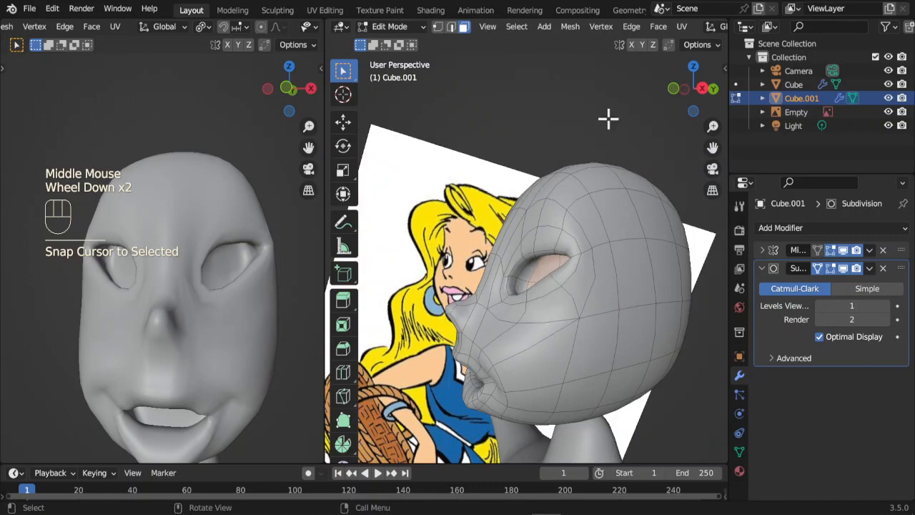
{"action": "middle_click_drag", "start_coordinate": [704, 33], "coordinate": [495, 20]}
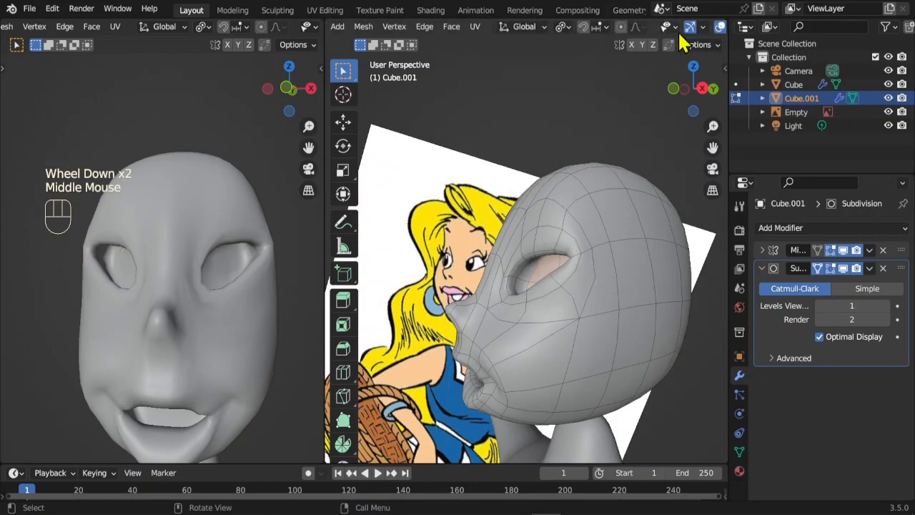
{"action": "middle_click_drag", "start_coordinate": [683, 43], "coordinate": [654, 38]}
{"action": "left_click", "coordinate": [632, 29]}
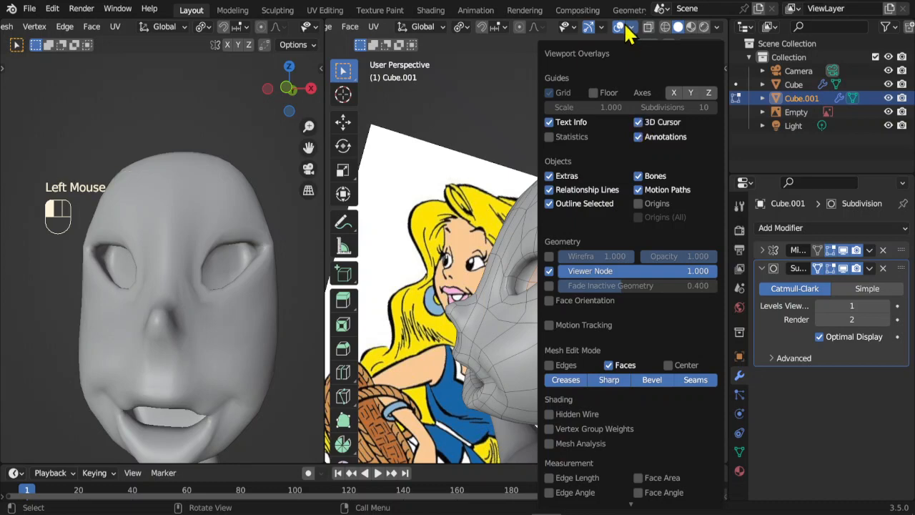
{"action": "middle_click_drag", "start_coordinate": [479, 332], "coordinate": [571, 295]}
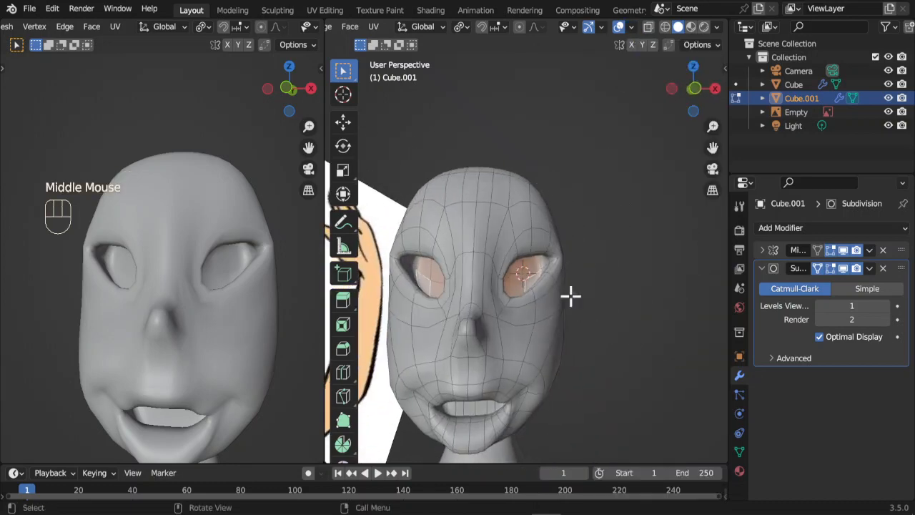
{"action": "key", "text": "Tab"}
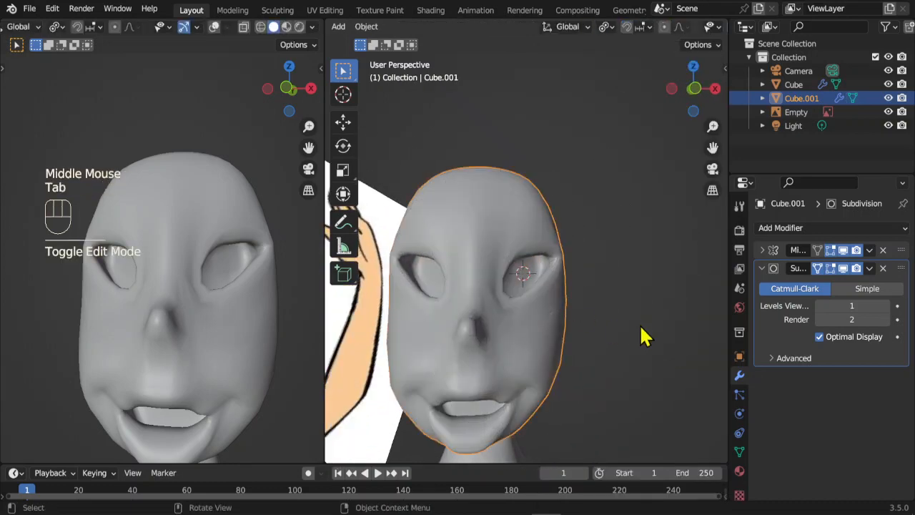
- Add a UV sphere at the 3D cursor in the eye socket and scale it down to roughly eyeball size
{"action": "scroll", "coordinate": [636, 342], "scroll_direction": "down", "scroll_amount": 2}
{"action": "middle_click_drag", "start_coordinate": [629, 348], "coordinate": [565, 299]}
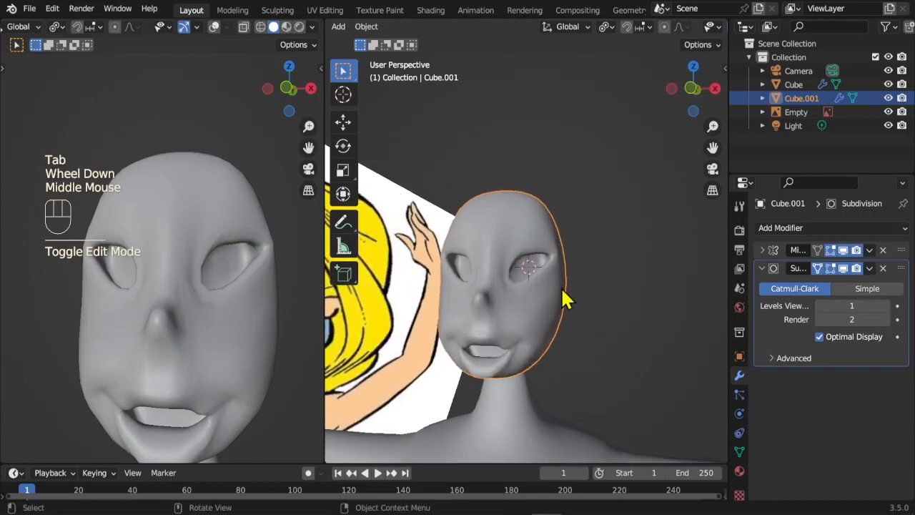
{"action": "middle_click_drag", "start_coordinate": [375, 35], "coordinate": [564, 21]}
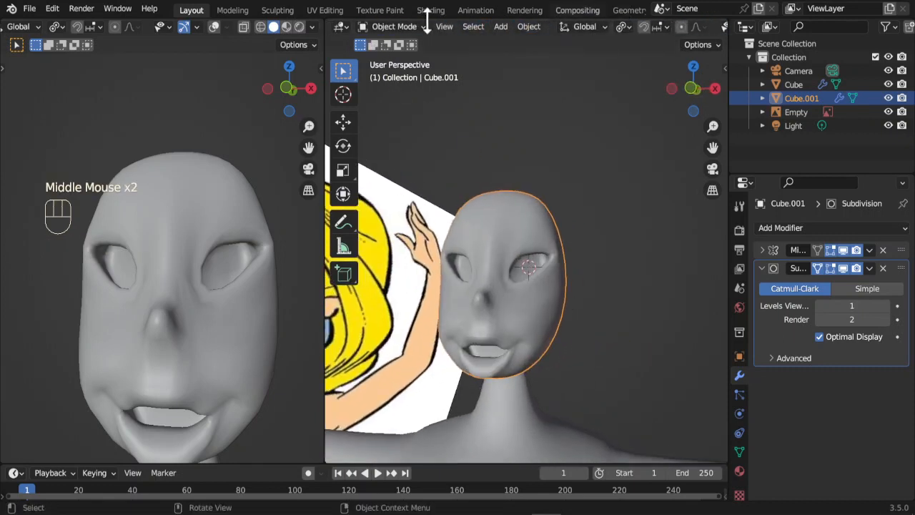
{"action": "key", "text": "shift+a"}
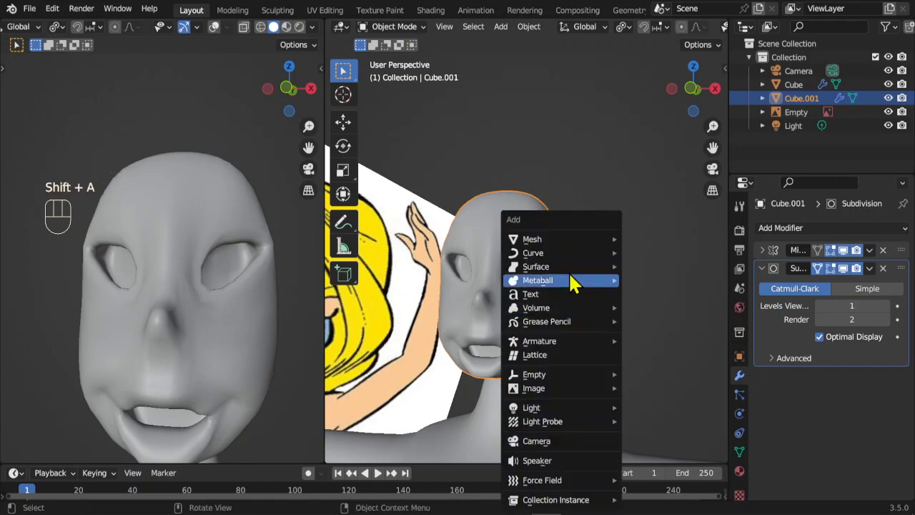
{"action": "mouse_move", "coordinate": [550, 237]}
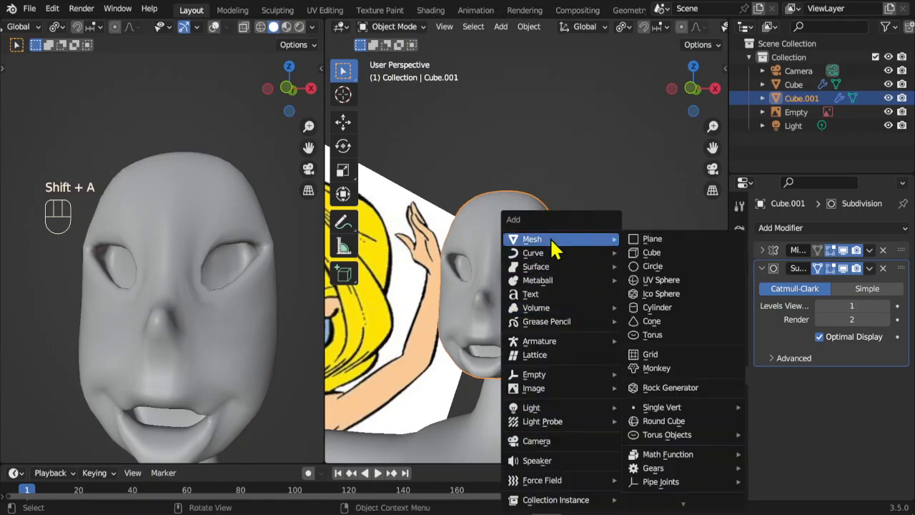
{"action": "left_click", "coordinate": [676, 283]}
{"action": "key", "text": "s"}
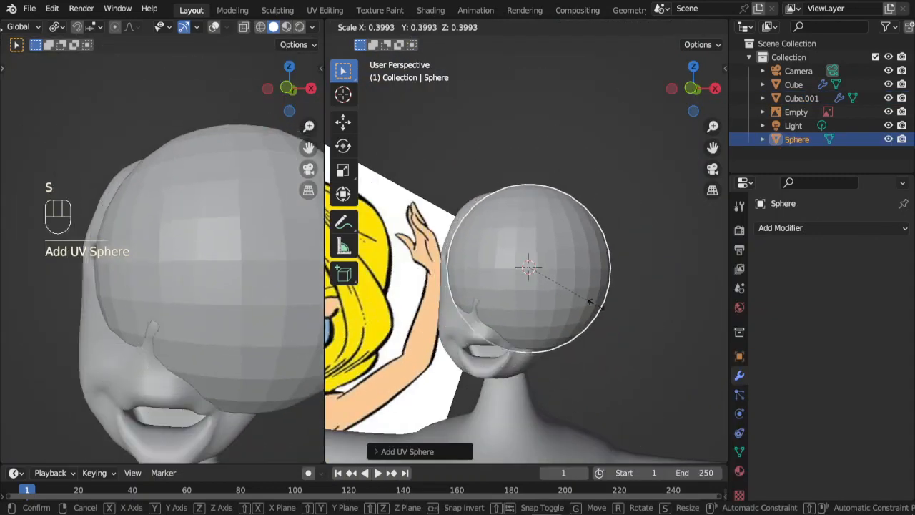
{"action": "left_click", "coordinate": [550, 279]}
- Fine-tune the eyeball sphere's uniform scale until it fills the eye opening
{"action": "scroll", "coordinate": [617, 327], "scroll_direction": "up", "scroll_amount": 2}
{"action": "key", "text": "s"}
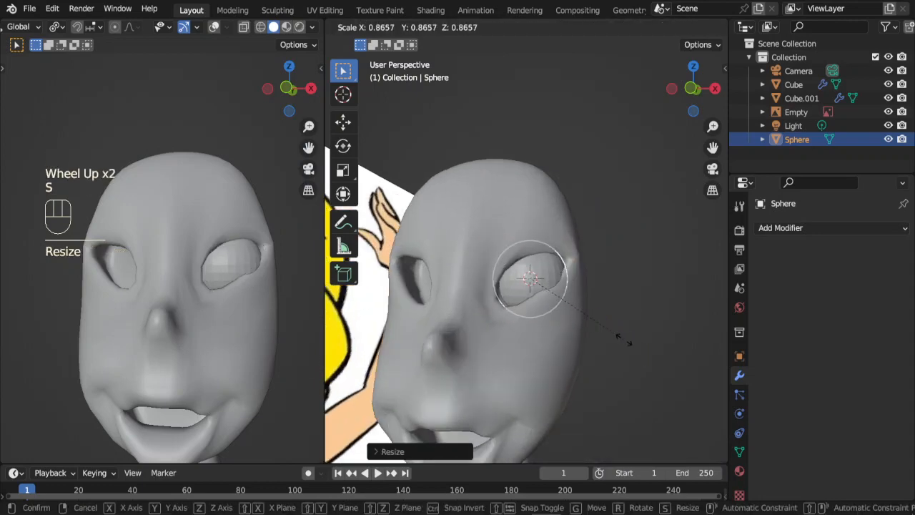
{"action": "left_click", "coordinate": [633, 342]}
{"action": "middle_click_drag", "start_coordinate": [643, 337], "coordinate": [529, 345]}
{"action": "scroll", "coordinate": [582, 345], "scroll_direction": "up", "scroll_amount": 3}
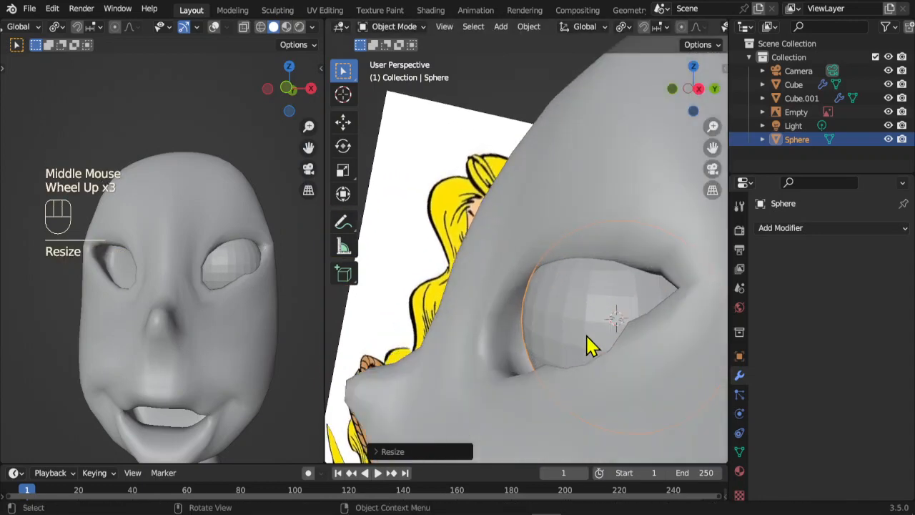
{"action": "key", "text": "s"}
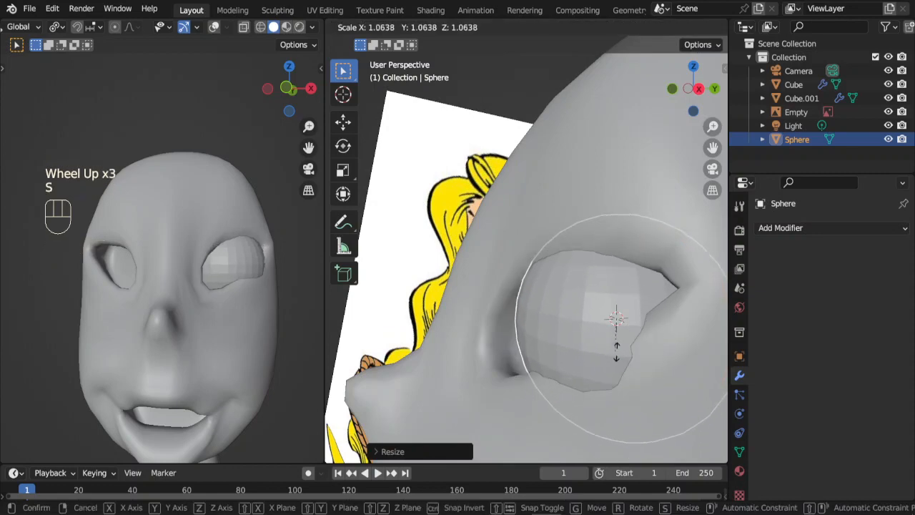
{"action": "left_click", "coordinate": [612, 349]}
{"action": "middle_click_drag", "start_coordinate": [637, 384], "coordinate": [669, 395]}
{"action": "key", "text": "s"}
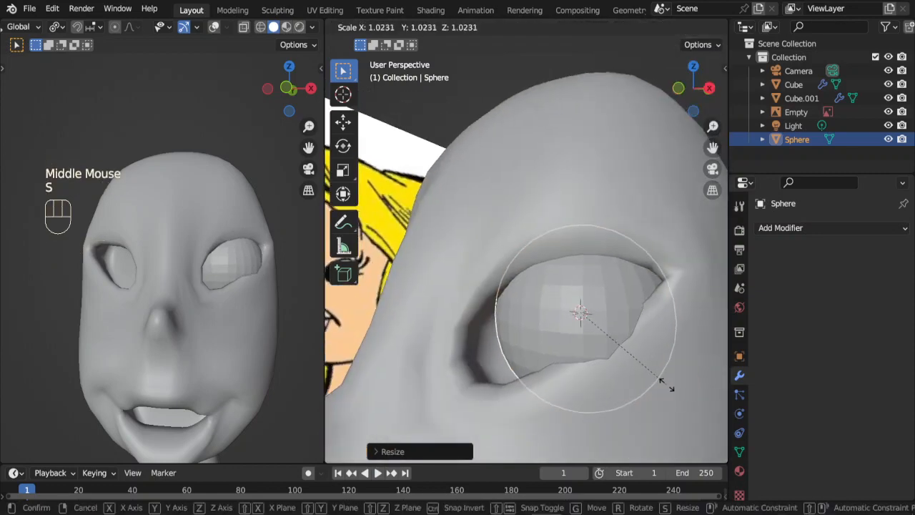
{"action": "left_click", "coordinate": [674, 385]}
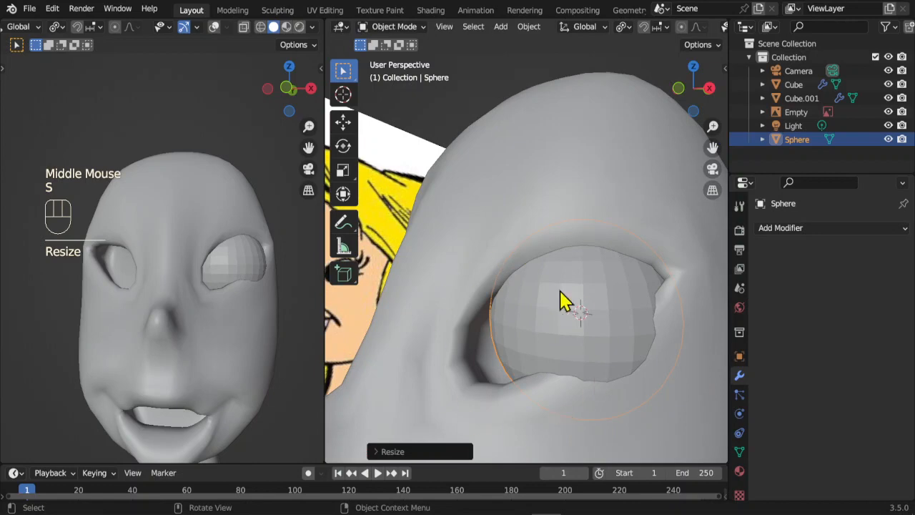
- Rotate the eyeball sphere in the right side view so its pole faces forward
{"action": "scroll", "coordinate": [561, 300], "scroll_direction": "down", "scroll_amount": 2}
{"action": "key", "text": "KP_3"}
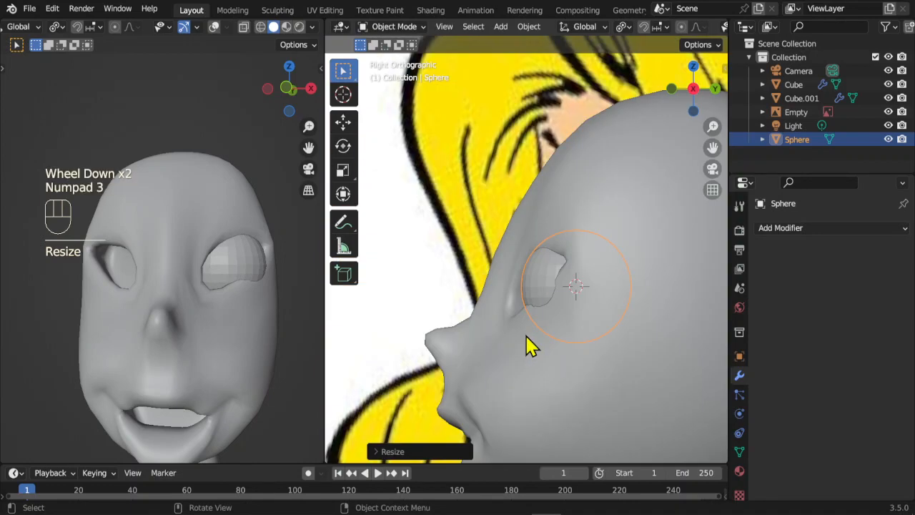
{"action": "key", "text": "r"}
{"action": "left_click", "coordinate": [525, 334]}
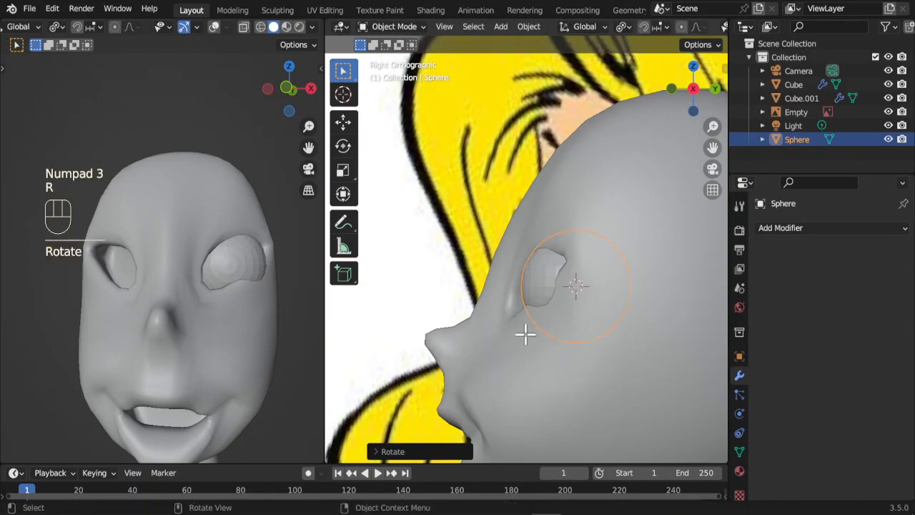
- Switch to editing the head mesh and move the eyelid rim faces so they cover the protruding eyeball
{"action": "key", "text": "Tab"}
{"action": "left_click", "coordinate": [476, 337]}
{"action": "key", "text": "Tab"}
{"action": "left_click", "coordinate": [482, 351]}
{"action": "key", "text": "Tab"}
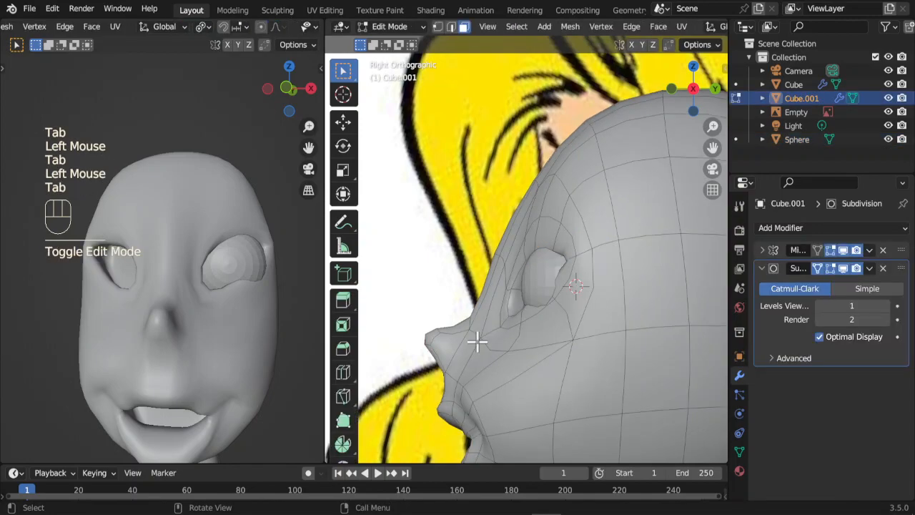
{"action": "middle_click_drag", "start_coordinate": [572, 363], "coordinate": [561, 310]}
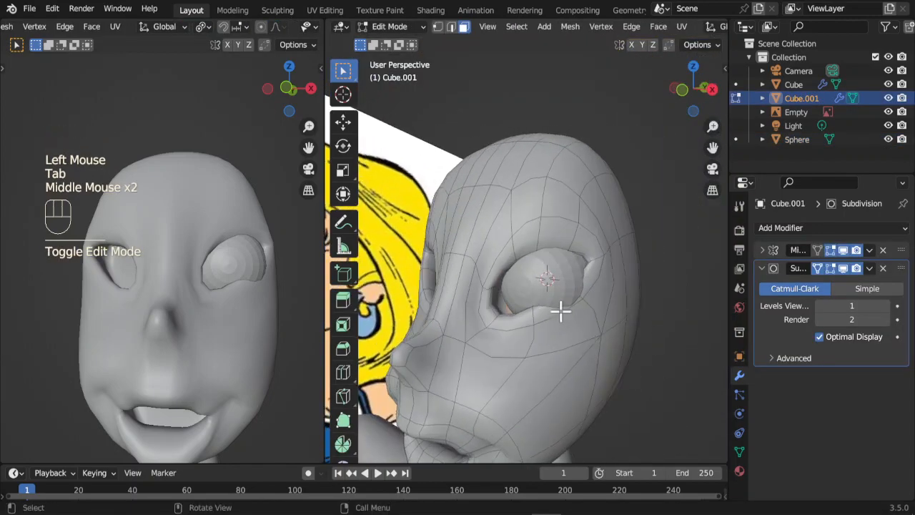
{"action": "middle_click_drag", "start_coordinate": [609, 344], "coordinate": [539, 249]}
{"action": "key", "text": "g"}
{"action": "left_click", "coordinate": [543, 246]}
- Select the two adjacent faces above the inner upper eyelid and move them to follow the eyeball
{"action": "left_click", "coordinate": [562, 236], "text": "shift"}
{"action": "middle_click_drag", "start_coordinate": [622, 324], "coordinate": [498, 326]}
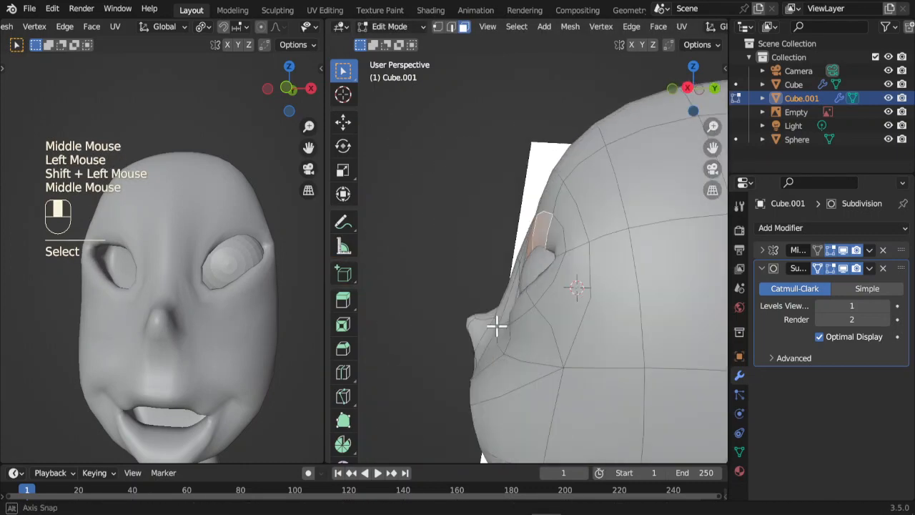
{"action": "key", "text": "g"}
{"action": "middle_click_drag", "start_coordinate": [543, 343], "coordinate": [480, 347]}
- Select the two faces at the inner corner of the eye socket and move them backward along global Y toward the eyeball
{"action": "scroll", "coordinate": [501, 322], "scroll_direction": "up", "scroll_amount": 2}
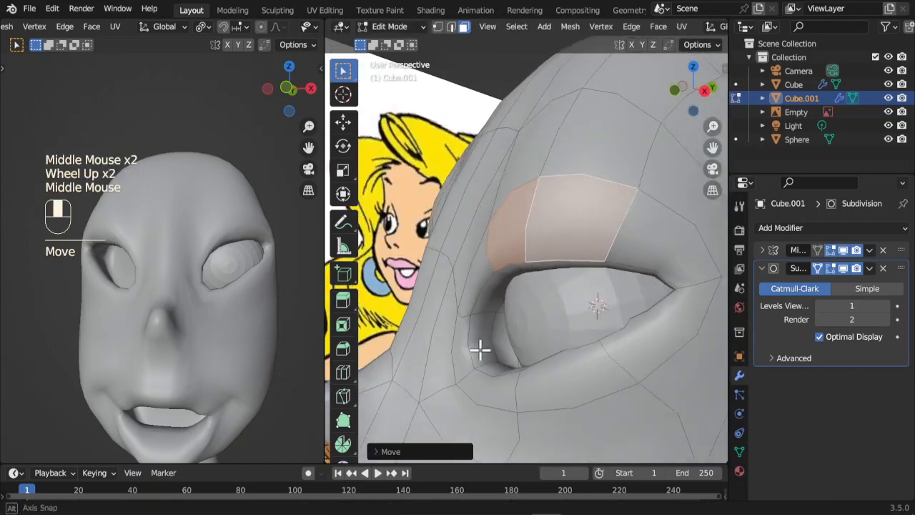
{"action": "left_click", "coordinate": [501, 346], "text": "shift"}
{"action": "left_click", "coordinate": [485, 346], "text": "shift"}
{"action": "middle_click_drag", "start_coordinate": [546, 358], "coordinate": [533, 363]}
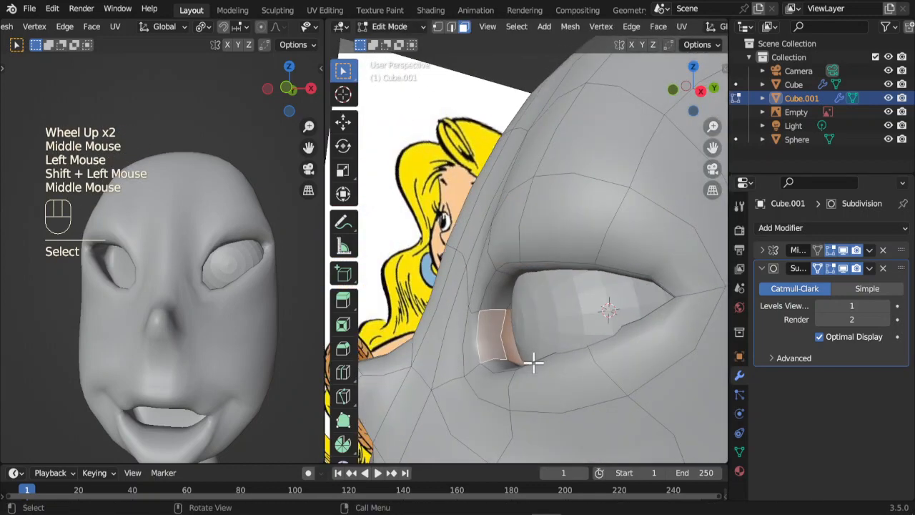
{"action": "key", "text": "g"}
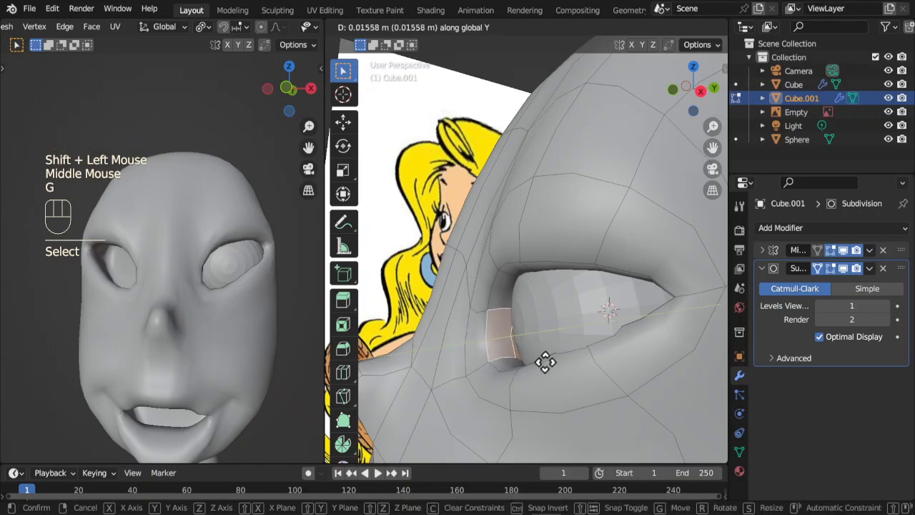
{"action": "left_click", "coordinate": [556, 362]}
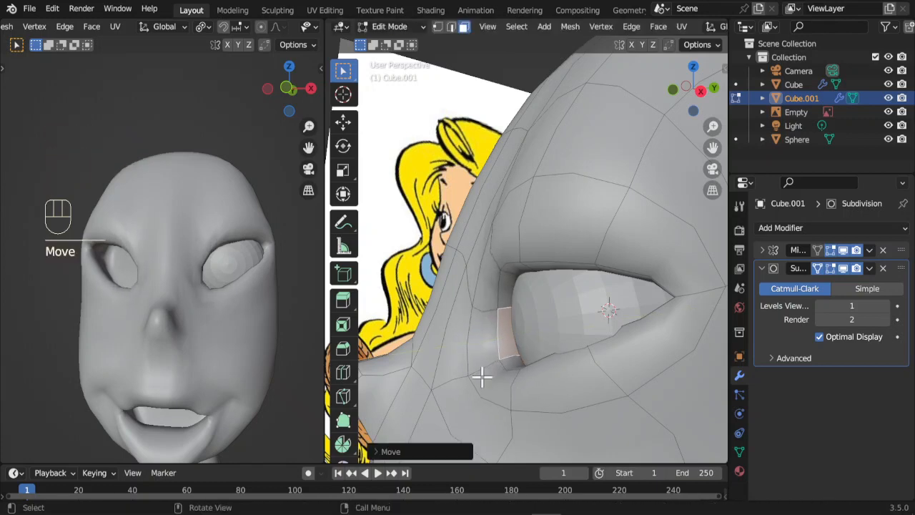
- Move the lower inner corner face of the eye socket toward the eyeball and return to Object Mode
{"action": "middle_click_drag", "start_coordinate": [482, 377], "coordinate": [437, 394]}
{"action": "left_click", "coordinate": [499, 383]}
{"action": "middle_click_drag", "start_coordinate": [500, 384], "coordinate": [542, 293]}
{"action": "key", "text": "g"}
{"action": "left_click", "coordinate": [515, 384]}
{"action": "scroll", "coordinate": [491, 286], "scroll_direction": "down", "scroll_amount": 1}
{"action": "key", "text": "Tab"}
{"action": "scroll", "coordinate": [533, 340], "scroll_direction": "down", "scroll_amount": 1}
- Add a Mirror modifier to the eyeball sphere on the X axis, using the head as the mirror object
{"action": "left_click", "coordinate": [541, 293]}
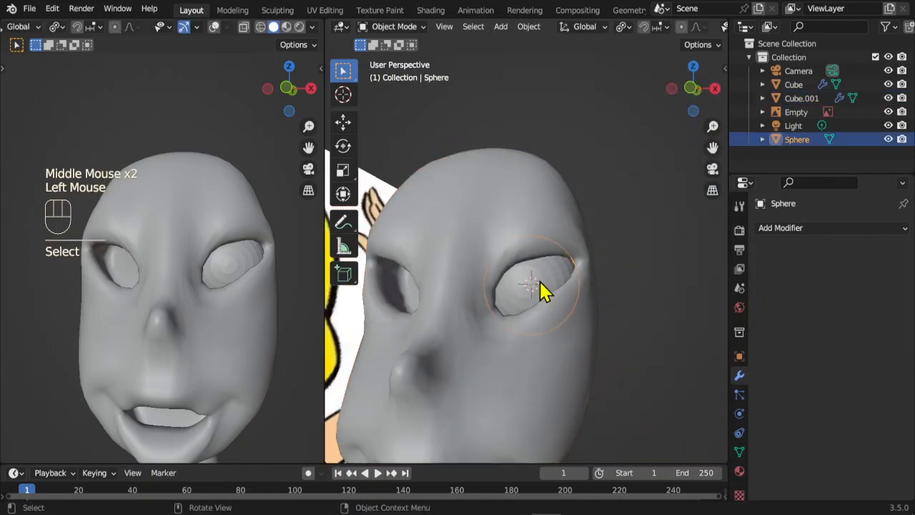
{"action": "scroll", "coordinate": [530, 340], "scroll_direction": "down", "scroll_amount": 2}
{"action": "middle_click_drag", "start_coordinate": [507, 358], "coordinate": [536, 351]}
{"action": "left_click", "coordinate": [794, 229]}
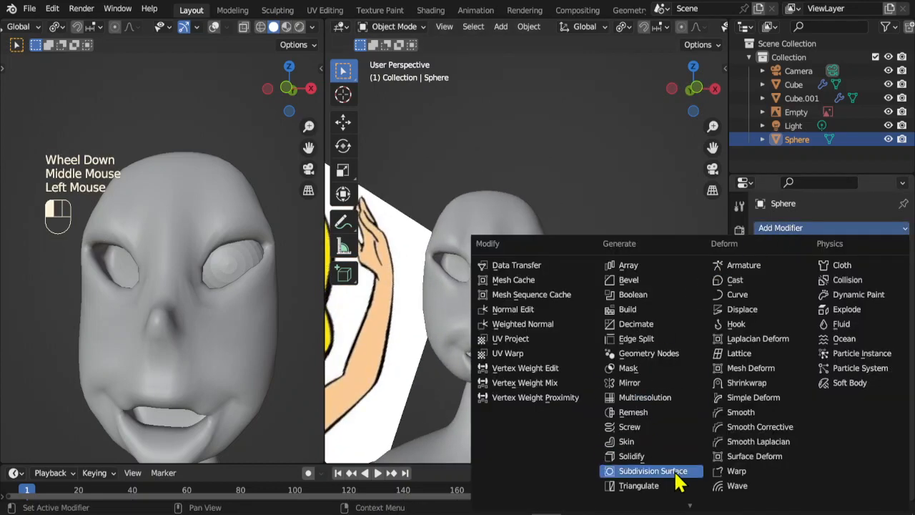
{"action": "left_click", "coordinate": [638, 386]}
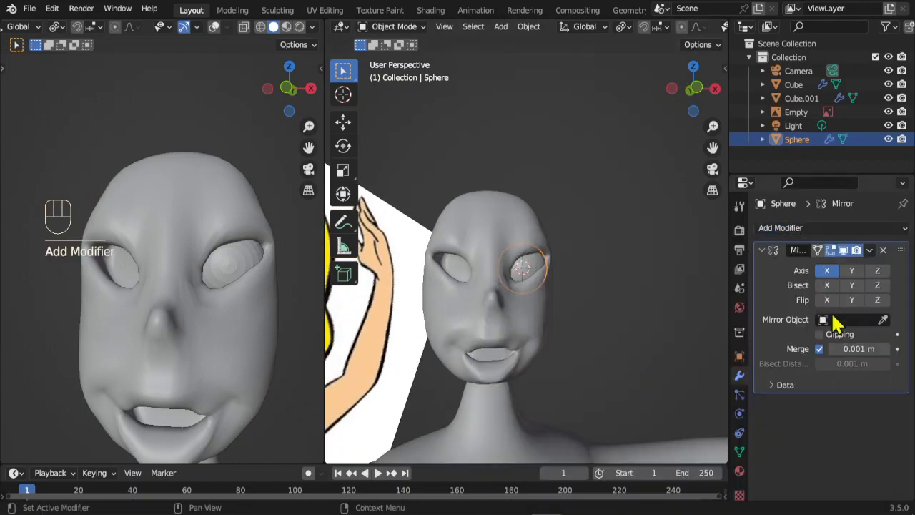
{"action": "left_click", "coordinate": [502, 205]}
- Select the head and enter Edit Mode to work on the forehead with edge selection
{"action": "middle_click_drag", "start_coordinate": [541, 259], "coordinate": [569, 361]}
{"action": "left_click", "coordinate": [518, 352]}
{"action": "scroll", "coordinate": [519, 352], "scroll_direction": "down", "scroll_amount": 2}
{"action": "scroll", "coordinate": [542, 269], "scroll_direction": "up", "scroll_amount": 3}
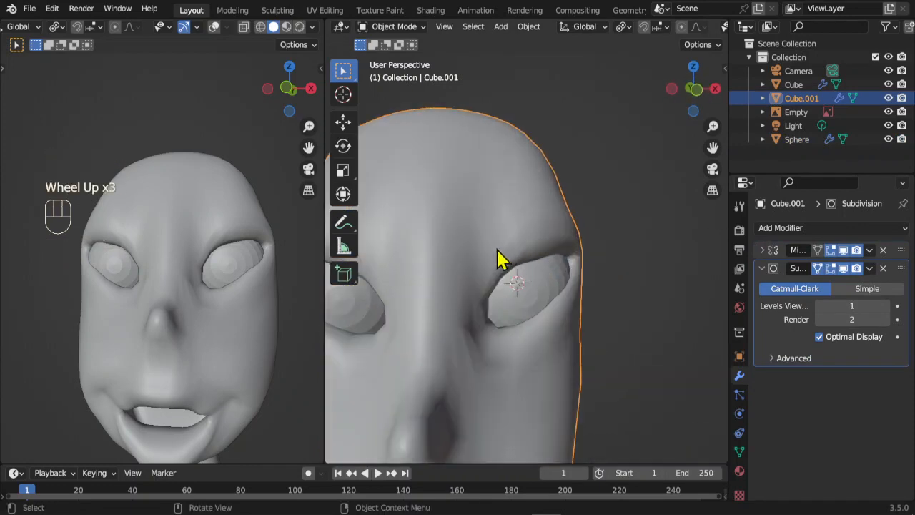
{"action": "scroll", "coordinate": [487, 235], "scroll_direction": "down", "scroll_amount": 1}
{"action": "key", "text": "Tab"}
{"action": "left_click", "coordinate": [479, 214]}
{"action": "middle_click_drag", "start_coordinate": [498, 188], "coordinate": [456, 186]}
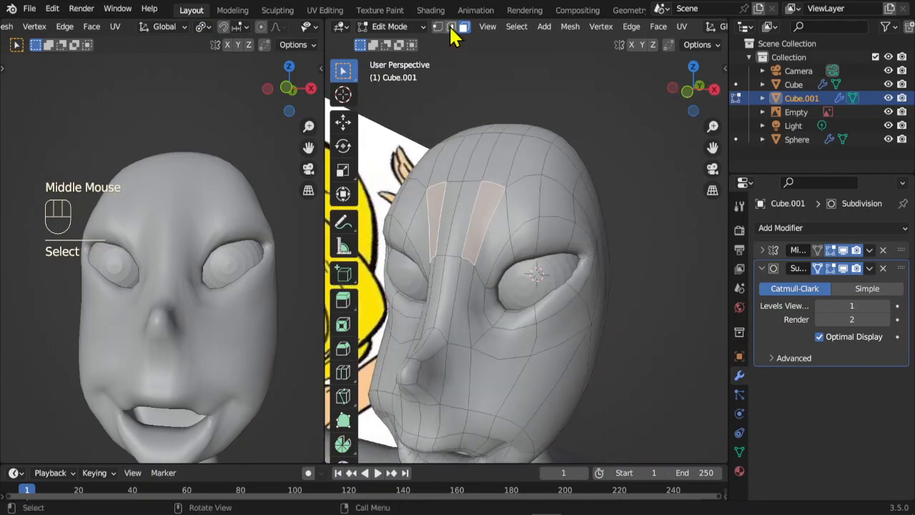
- Select the horizontal edge row across the forehead, scale it down along Z, and flatten it to 0 along global Y
{"action": "left_click", "coordinate": [496, 186], "text": "shift"}
{"action": "left_click", "coordinate": [475, 184]}
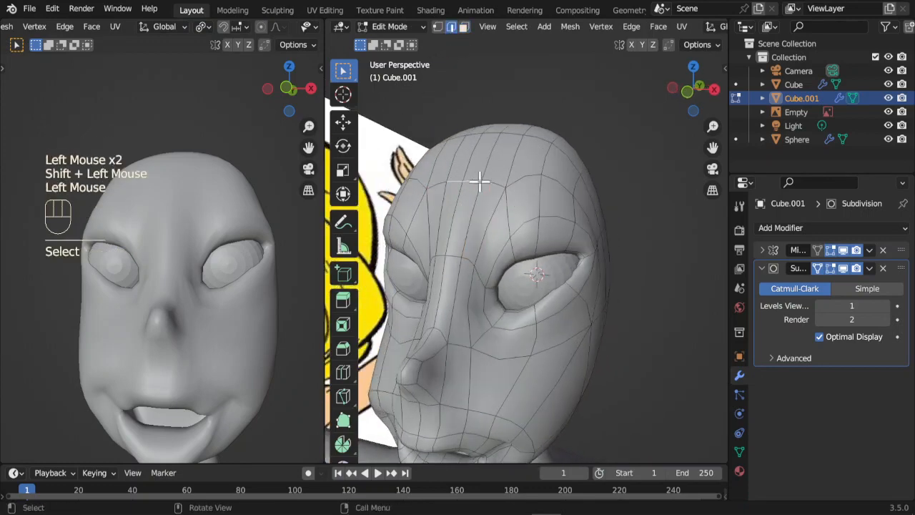
{"action": "left_click", "coordinate": [492, 185], "text": "shift"}
{"action": "middle_click_drag", "start_coordinate": [554, 185], "coordinate": [612, 298]}
{"action": "key", "text": "s"}
{"action": "key", "text": "z"}
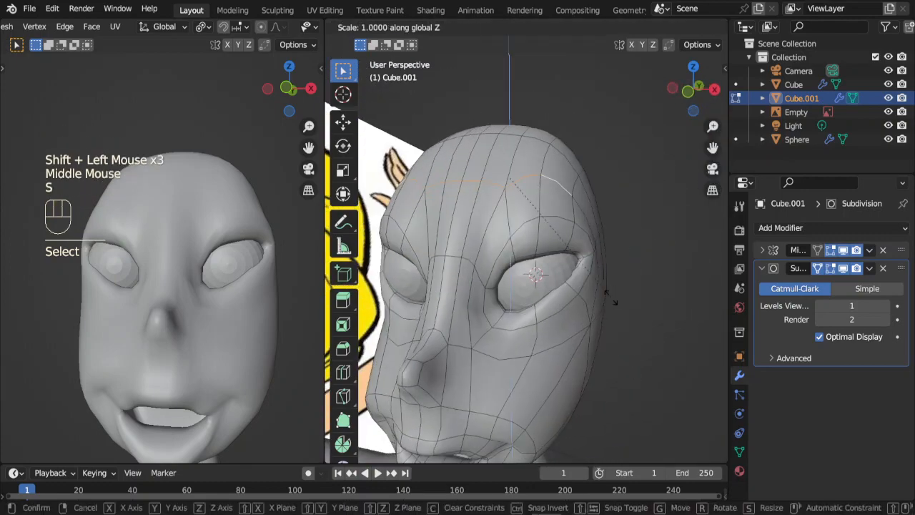
{"action": "left_click", "coordinate": [608, 295]}
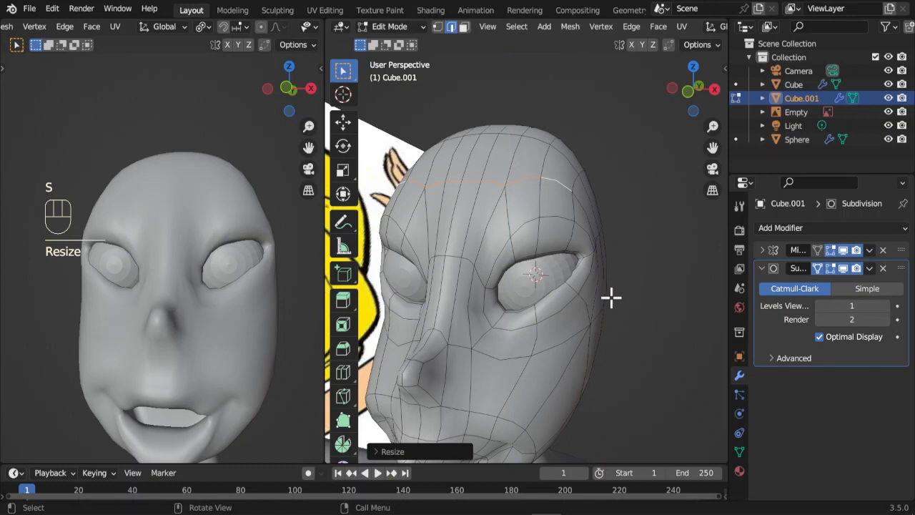
{"action": "key", "text": "s"}
{"action": "key", "text": "y"}
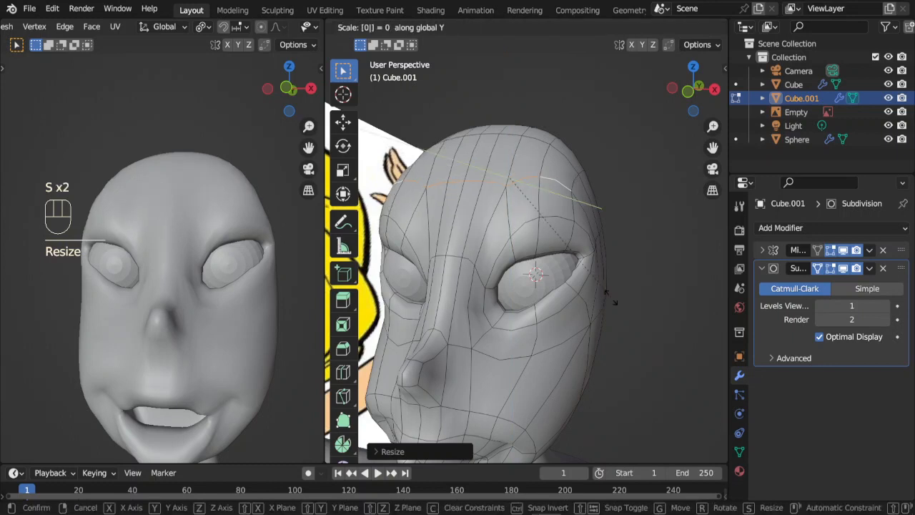
{"action": "left_click", "coordinate": [611, 297]}
- Move the flattened forehead edge row forward and slightly up in the right side view
{"action": "middle_click_drag", "start_coordinate": [239, 258], "coordinate": [215, 329]}
{"action": "scroll", "coordinate": [562, 272], "scroll_direction": "down", "scroll_amount": 2}
{"action": "key", "text": "KP_3"}
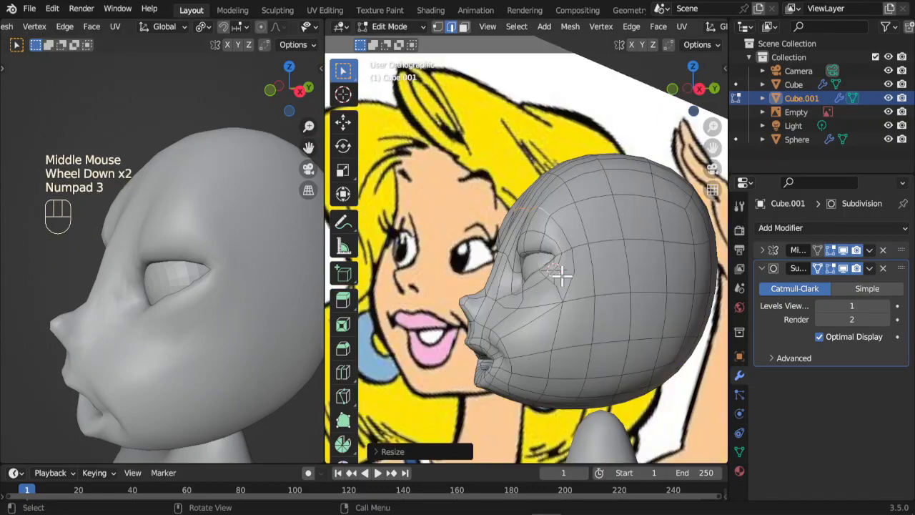
{"action": "key", "text": "g"}
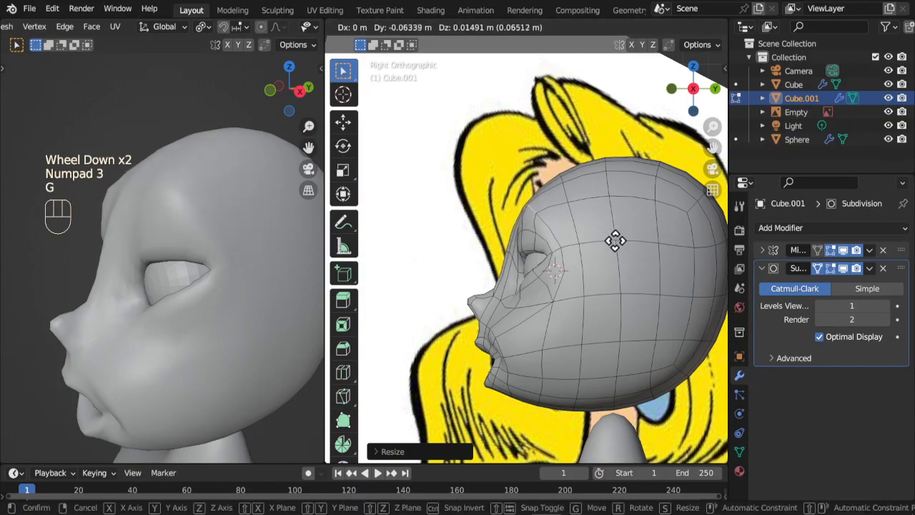
{"action": "left_click", "coordinate": [615, 243]}
{"action": "middle_click_drag", "start_coordinate": [482, 234], "coordinate": [580, 219]}
{"action": "scroll", "coordinate": [496, 214], "scroll_direction": "up", "scroll_amount": 2}
{"action": "scroll", "coordinate": [451, 204], "scroll_direction": "down", "scroll_amount": 1}
{"action": "middle_click_drag", "start_coordinate": [451, 204], "coordinate": [472, 211]}
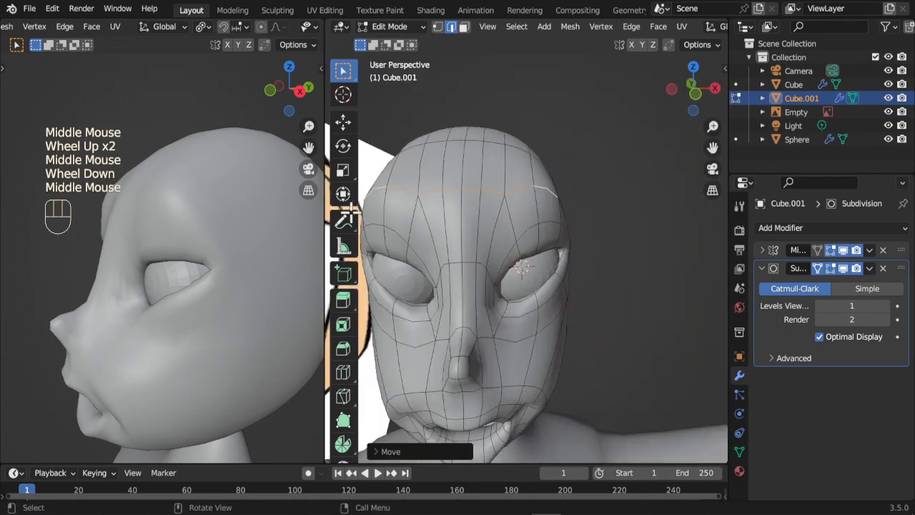
{"action": "middle_click_drag", "start_coordinate": [154, 215], "coordinate": [119, 208]}
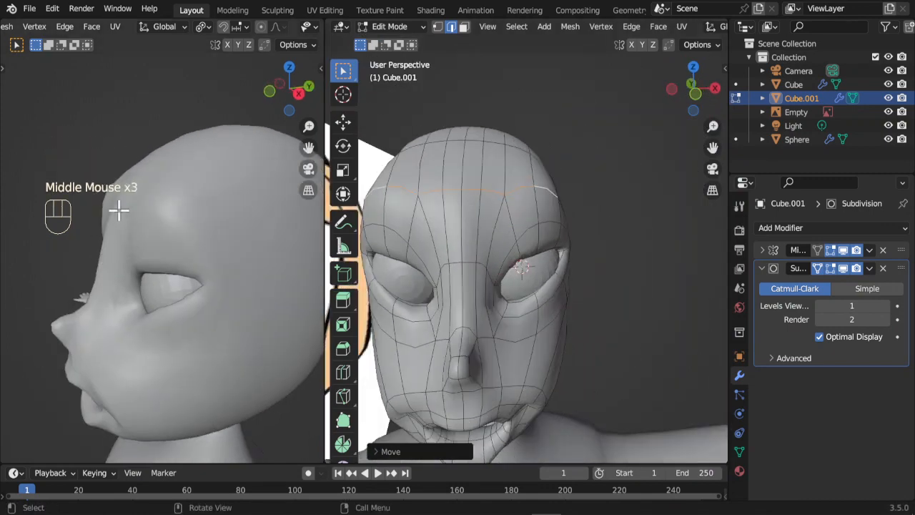
- With vertex selection, slide the forehead-row vertex above the eye outward along its edge
{"action": "left_click", "coordinate": [437, 28]}
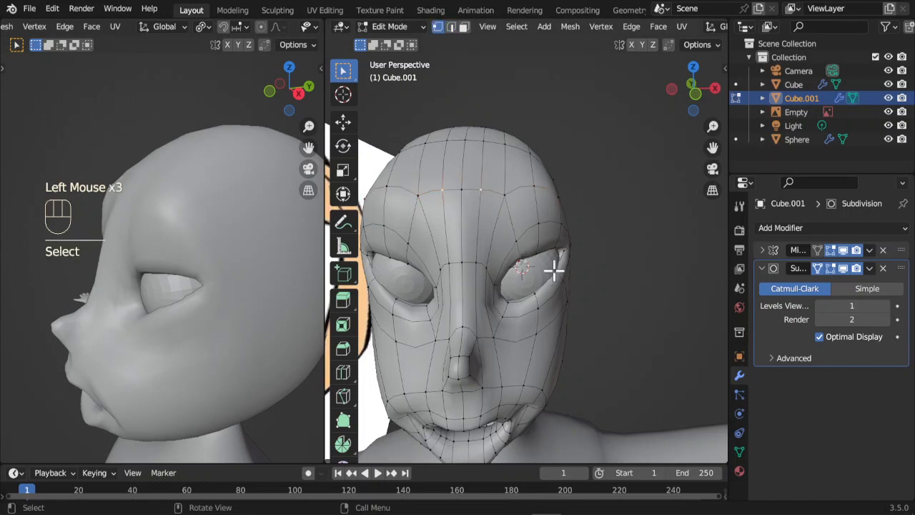
{"action": "key", "text": "g"}
{"action": "key", "text": "g"}
{"action": "left_click", "coordinate": [508, 190]}
{"action": "left_click", "coordinate": [510, 191]}
{"action": "key", "text": "g"}
{"action": "key", "text": "g"}
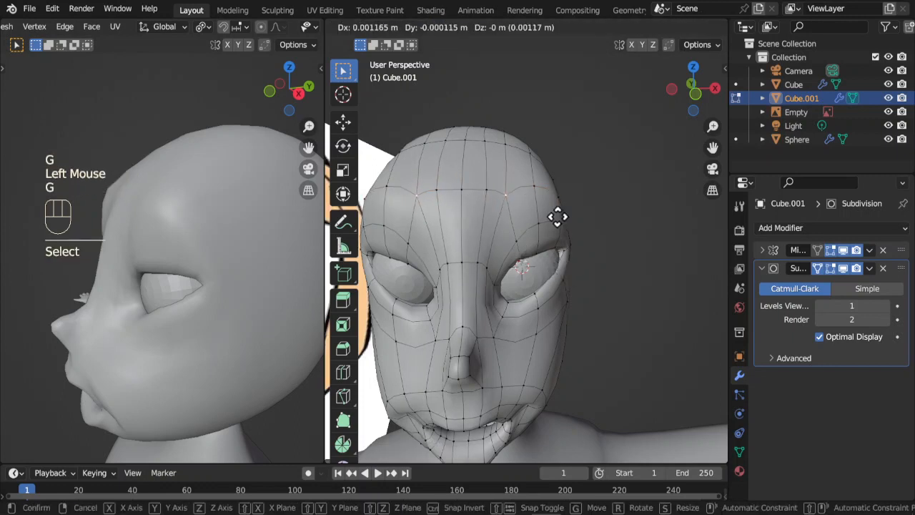
{"action": "left_click", "coordinate": [512, 184]}
- Slide the next forehead-row vertex above the eye's outer half outward along its edge
{"action": "middle_click_drag", "start_coordinate": [251, 238], "coordinate": [186, 268]}
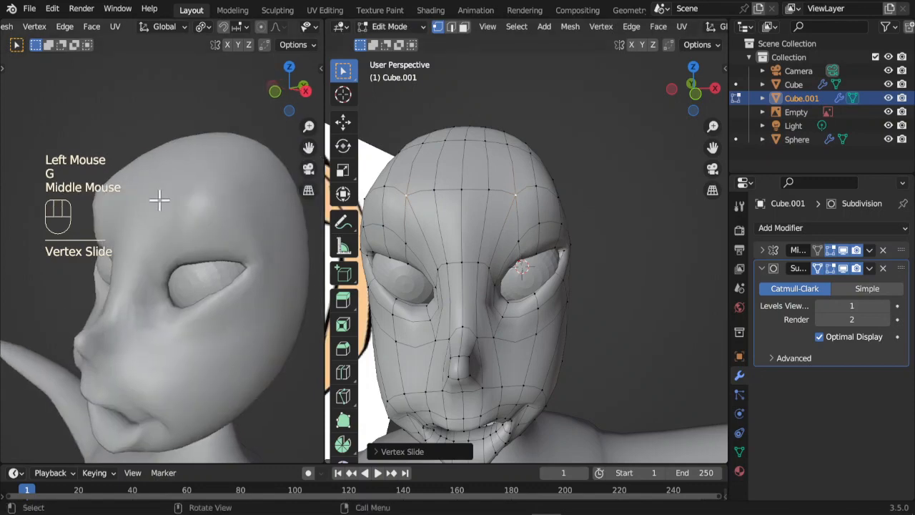
{"action": "middle_click_drag", "start_coordinate": [367, 250], "coordinate": [540, 190]}
{"action": "left_click", "coordinate": [540, 189]}
{"action": "key", "text": "g"}
{"action": "key", "text": "g"}
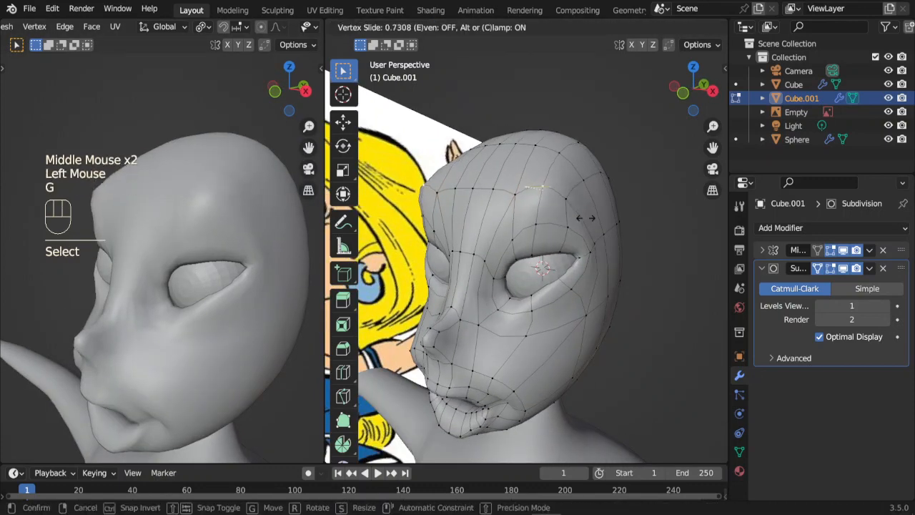
{"action": "left_click", "coordinate": [590, 220]}
- Adjust the outer forehead vertices above the eye from the side to smooth the brow profile
{"action": "middle_click_drag", "start_coordinate": [591, 219], "coordinate": [546, 241]}
{"action": "key", "text": "g"}
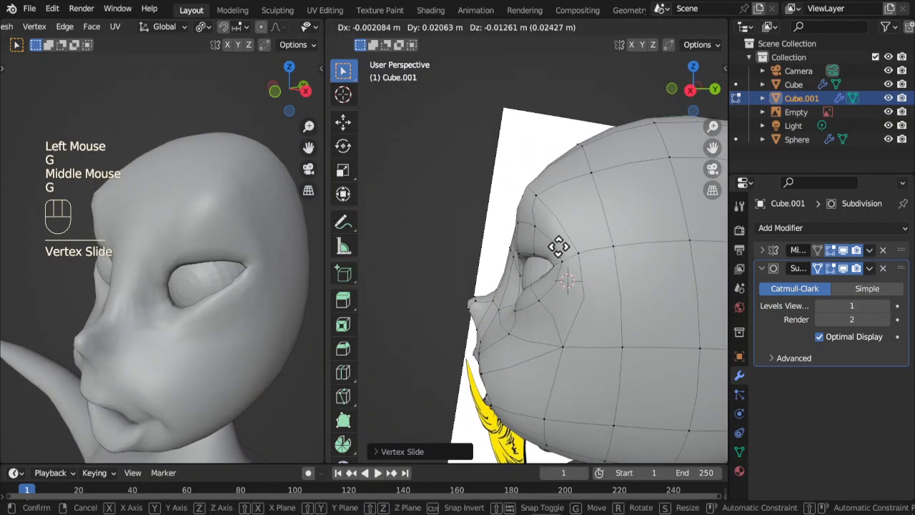
{"action": "left_click", "coordinate": [531, 214]}
{"action": "key", "text": "g"}
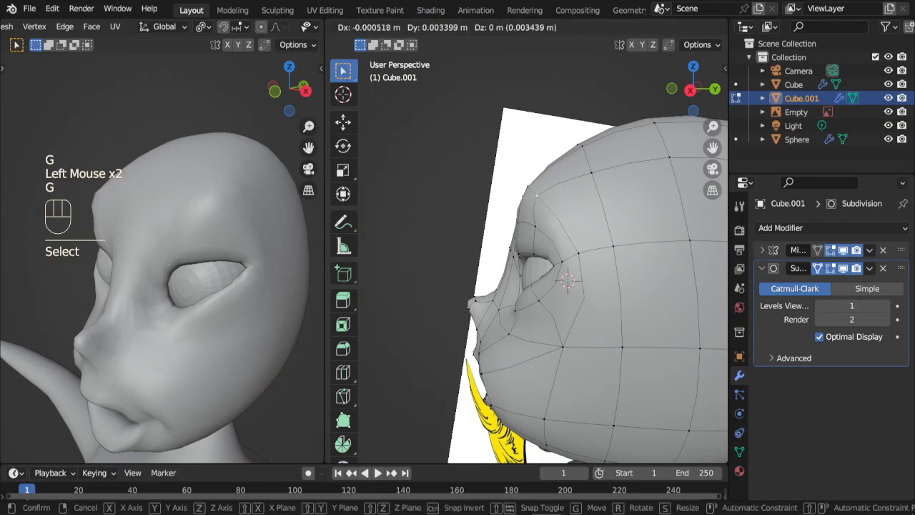
{"action": "key", "text": "g"}
{"action": "left_click", "coordinate": [549, 231]}
- Return to Object Mode and examine the forehead and eye area from several angles
{"action": "middle_click_drag", "start_coordinate": [163, 285], "coordinate": [129, 211]}
{"action": "middle_click_drag", "start_coordinate": [268, 201], "coordinate": [300, 214]}
{"action": "middle_click_drag", "start_coordinate": [415, 264], "coordinate": [603, 306]}
{"action": "key", "text": "Tab"}
{"action": "scroll", "coordinate": [525, 326], "scroll_direction": "up", "scroll_amount": 1}
{"action": "middle_click_drag", "start_coordinate": [529, 323], "coordinate": [582, 305]}
{"action": "scroll", "coordinate": [565, 314], "scroll_direction": "down", "scroll_amount": 2}
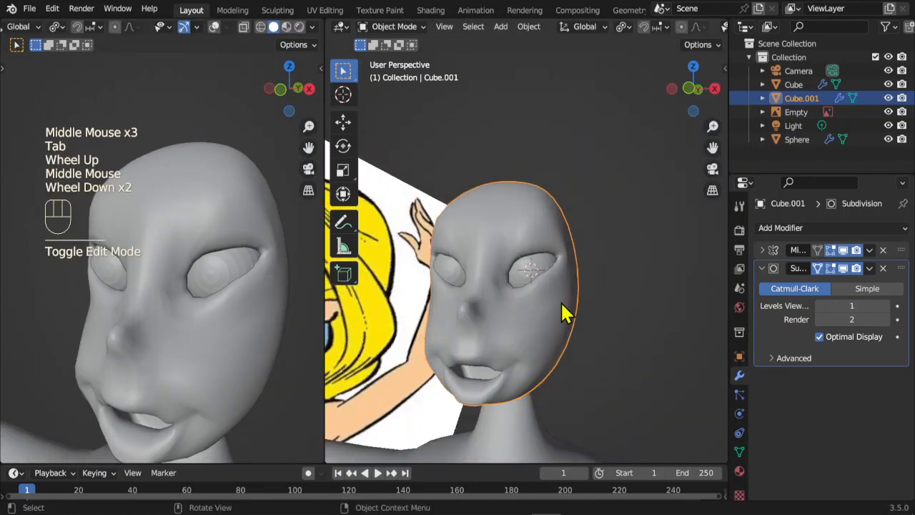
{"action": "scroll", "coordinate": [564, 304], "scroll_direction": "up", "scroll_amount": 1}
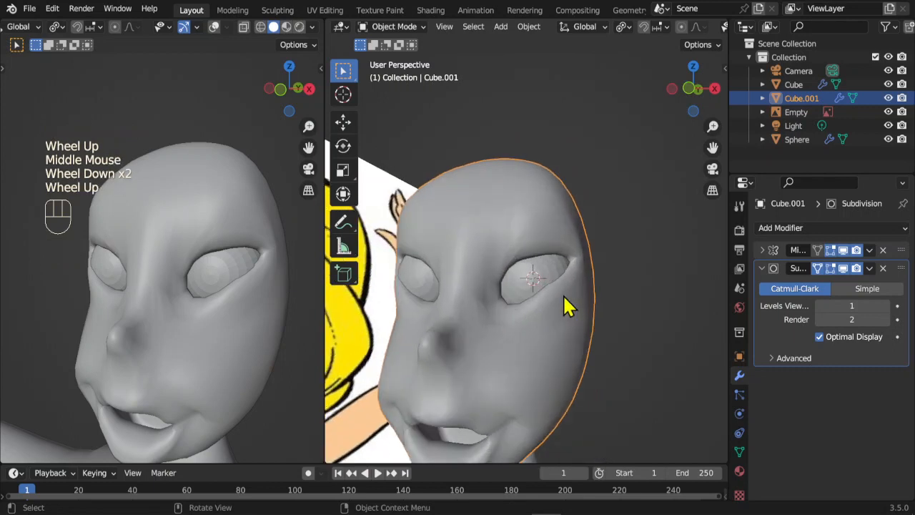
- In Edit Mode, select the arc of faces above the eye socket and extrude them outward to form an upper eyelid
{"action": "key", "text": "Tab"}
{"action": "scroll", "coordinate": [447, 160], "scroll_direction": "up", "scroll_amount": 1}
{"action": "left_click", "coordinate": [464, 28]}
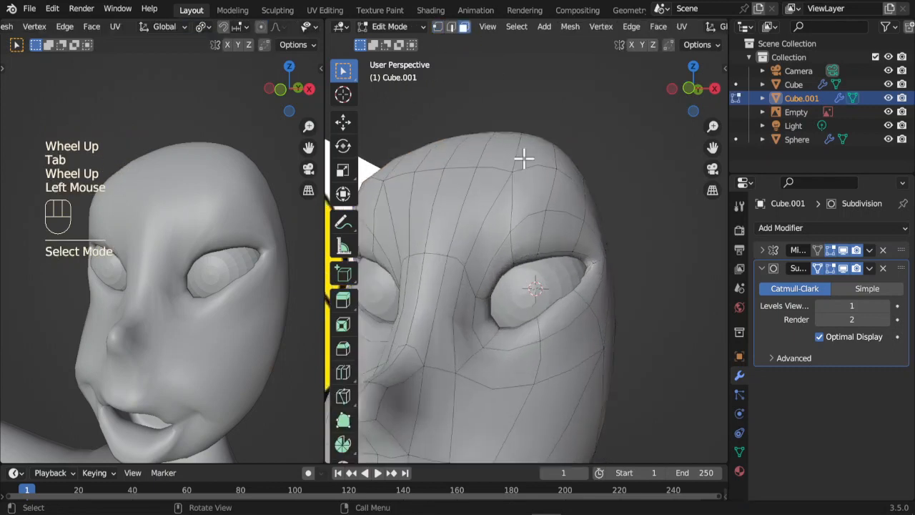
{"action": "left_click", "coordinate": [551, 243], "text": "shift"}
{"action": "left_click", "coordinate": [569, 242], "text": "shift"}
{"action": "left_click", "coordinate": [584, 245], "text": "shift"}
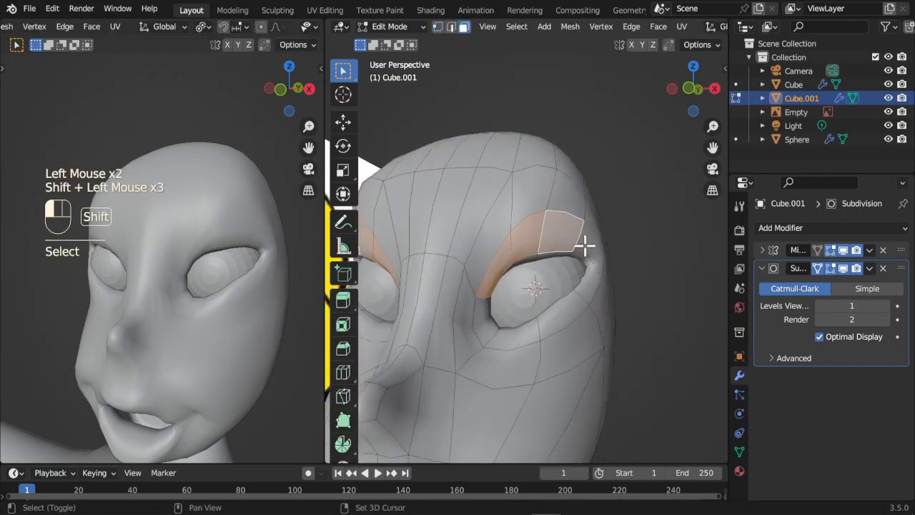
{"action": "scroll", "coordinate": [584, 245], "scroll_direction": "up", "scroll_amount": 1}
{"action": "middle_click_drag", "start_coordinate": [585, 250], "coordinate": [577, 311]}
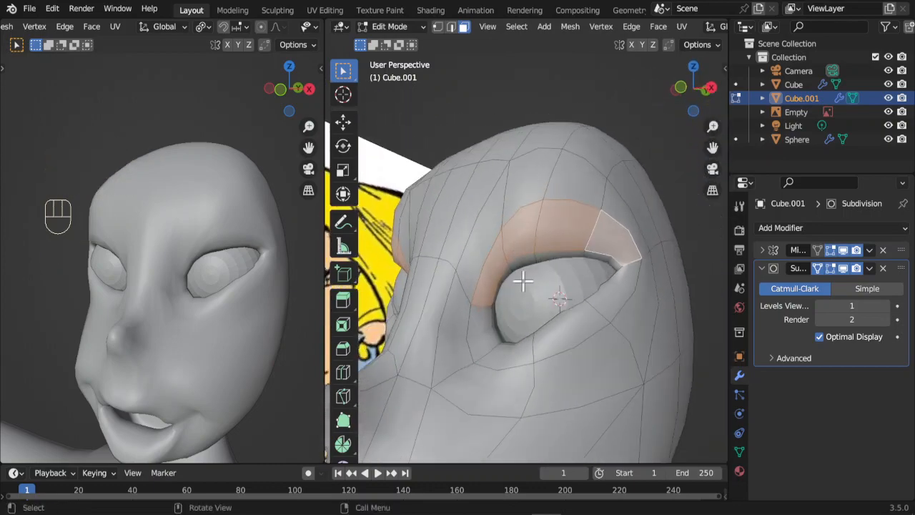
{"action": "middle_click_drag", "start_coordinate": [526, 282], "coordinate": [613, 311]}
{"action": "key", "text": "e"}
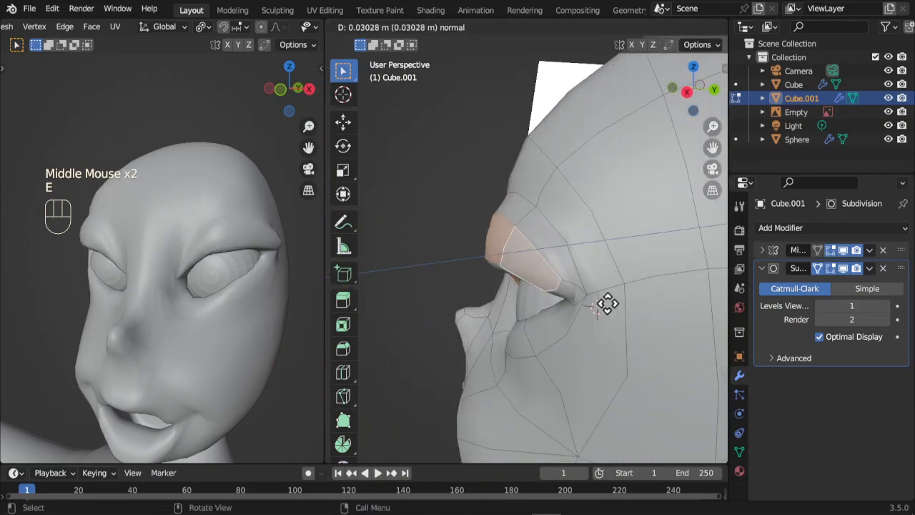
{"action": "left_click", "coordinate": [577, 319]}
{"action": "middle_click_drag", "start_coordinate": [577, 319], "coordinate": [631, 317]}
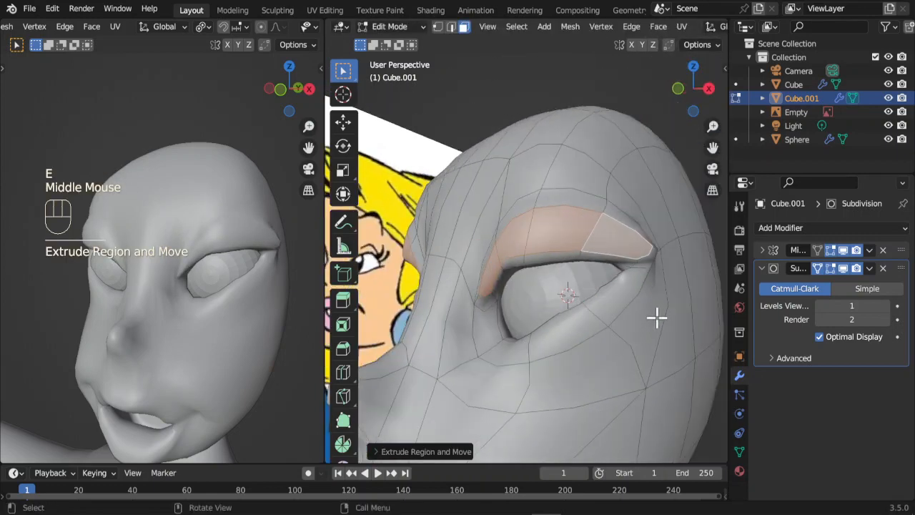
- Scale down the extruded upper eyelid faces
{"action": "key", "text": "s"}
{"action": "left_click", "coordinate": [566, 306]}
{"action": "middle_click_drag", "start_coordinate": [566, 306], "coordinate": [618, 284]}
- With vertex selection, move the inner end vertices of the extruded upper eyelid to taper it into the eye corner
{"action": "left_click", "coordinate": [438, 26]}
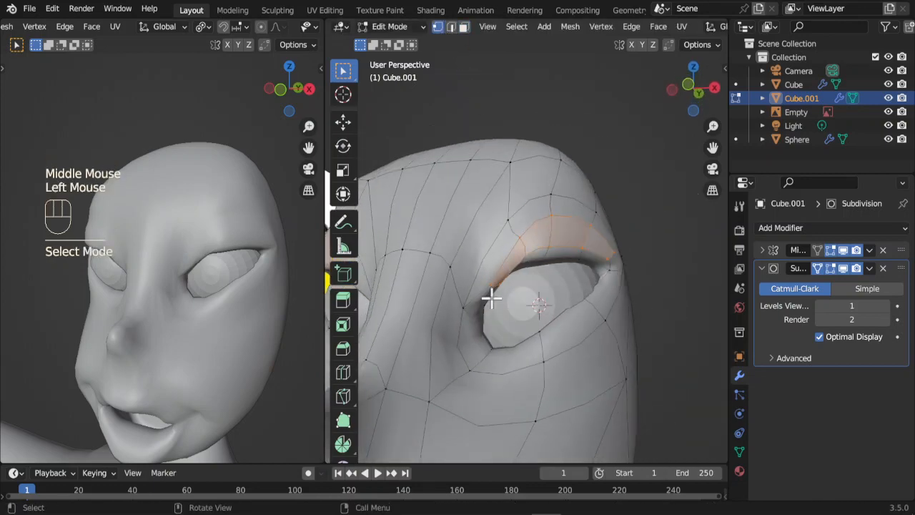
{"action": "key", "text": "g"}
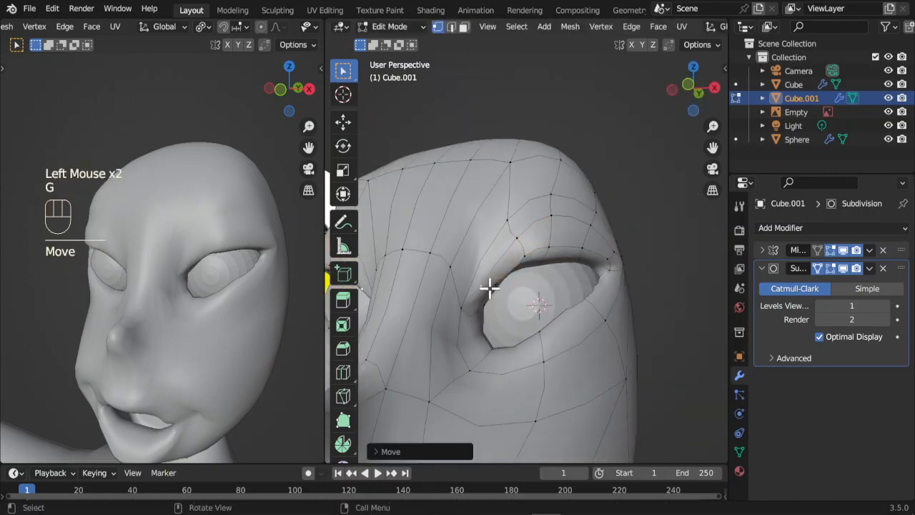
{"action": "left_click", "coordinate": [501, 290]}
{"action": "key", "text": "g"}
{"action": "middle_click_drag", "start_coordinate": [477, 313], "coordinate": [490, 296]}
- Slide the vertices on the inner underside of the upper eyelid along their edges
{"action": "key", "text": "g"}
{"action": "key", "text": "g"}
{"action": "left_click", "coordinate": [521, 256]}
{"action": "key", "text": "g"}
{"action": "key", "text": "g"}
{"action": "left_click", "coordinate": [542, 267]}
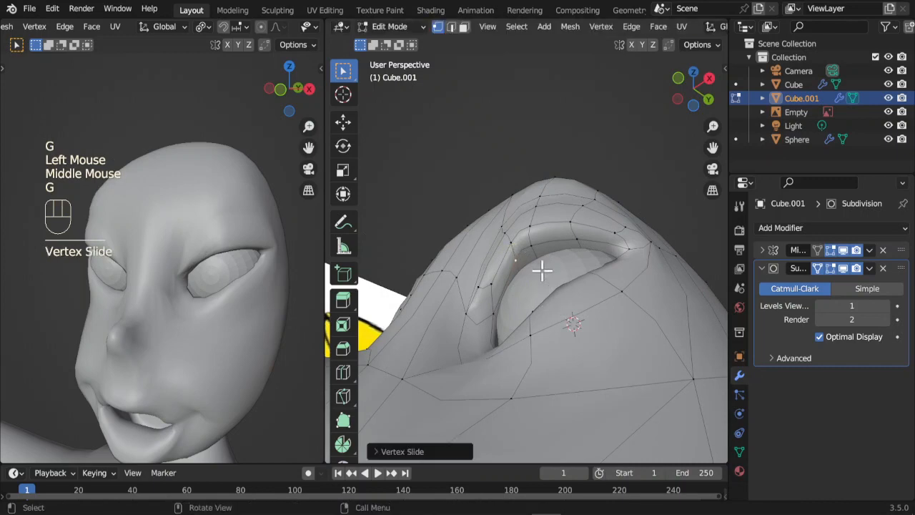
- Move the vertices along the upper eyelid's lower rim to fit the lid around the eyeball
{"action": "key", "text": "g"}
{"action": "left_click", "coordinate": [530, 246]}
{"action": "left_click", "coordinate": [552, 260]}
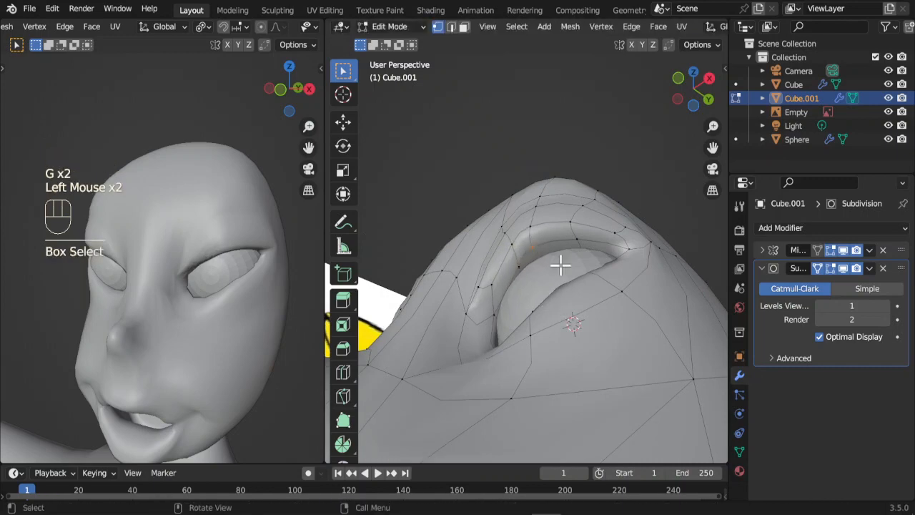
{"action": "key", "text": "g"}
{"action": "left_click", "coordinate": [579, 284]}
- Reposition the middle vertex on the lower eyelid rim against the eyeball
{"action": "middle_click_drag", "start_coordinate": [578, 237], "coordinate": [551, 286]}
{"action": "middle_click_drag", "start_coordinate": [201, 229], "coordinate": [558, 276]}
{"action": "left_click", "coordinate": [636, 283]}
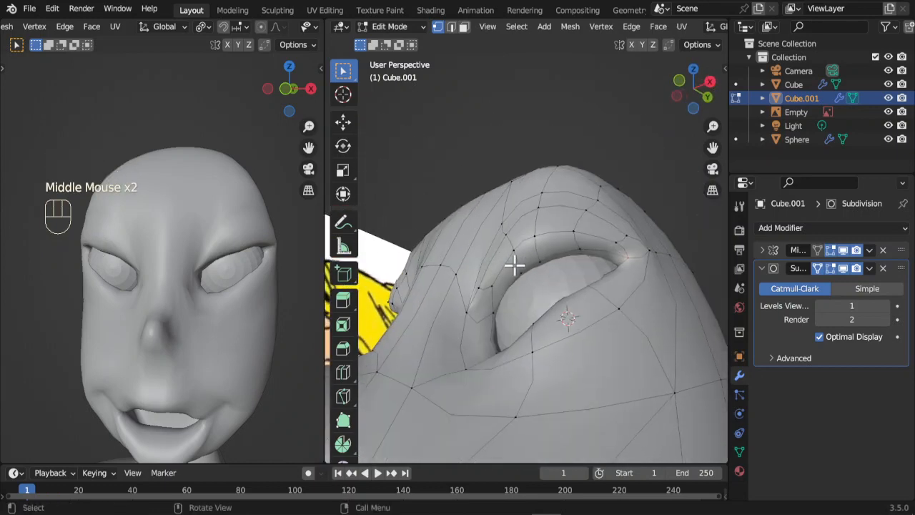
{"action": "middle_click_drag", "start_coordinate": [516, 357], "coordinate": [509, 349]}
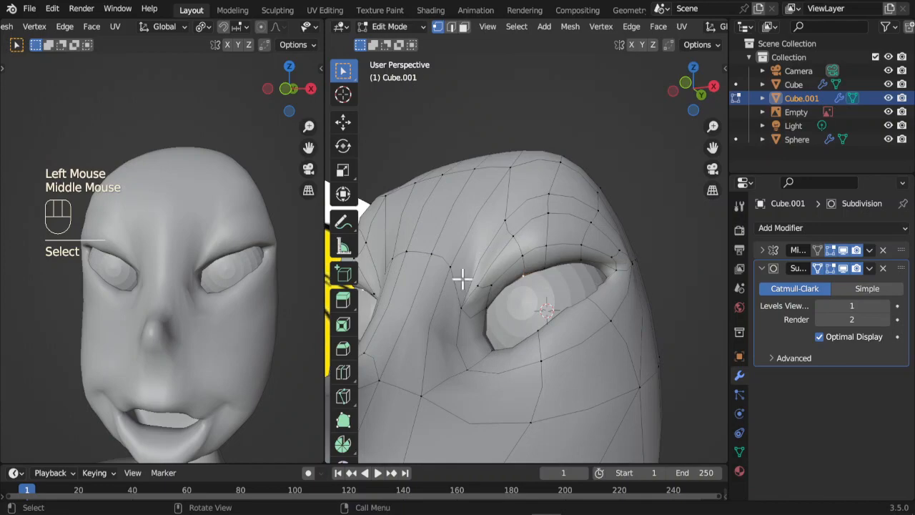
{"action": "middle_click_drag", "start_coordinate": [583, 347], "coordinate": [583, 409]}
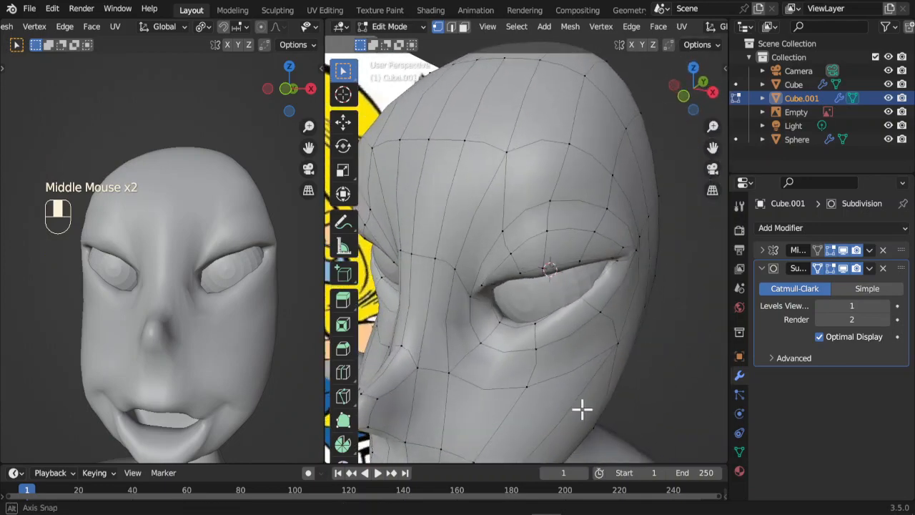
{"action": "left_click_drag", "start_coordinate": [586, 307], "coordinate": [587, 307]}
{"action": "middle_click_drag", "start_coordinate": [587, 308], "coordinate": [539, 331]}
{"action": "key", "text": "g"}
{"action": "left_click", "coordinate": [504, 358]}
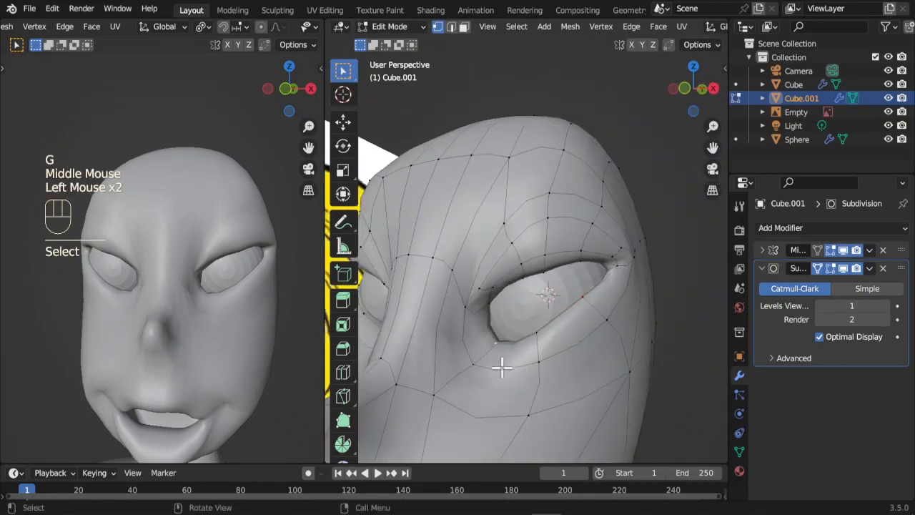
- Move the inner vertex of the lower eyelid rim and slide the neighbouring vertex below it along its edge
{"action": "middle_click_drag", "start_coordinate": [501, 367], "coordinate": [462, 373]}
{"action": "key", "text": "g"}
{"action": "left_click", "coordinate": [471, 341]}
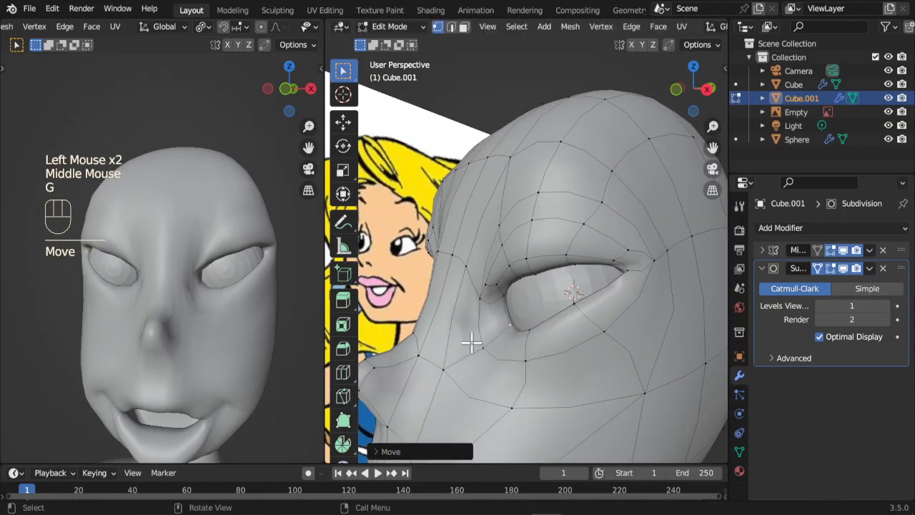
{"action": "left_click", "coordinate": [494, 336]}
{"action": "key", "text": "g"}
{"action": "key", "text": "g"}
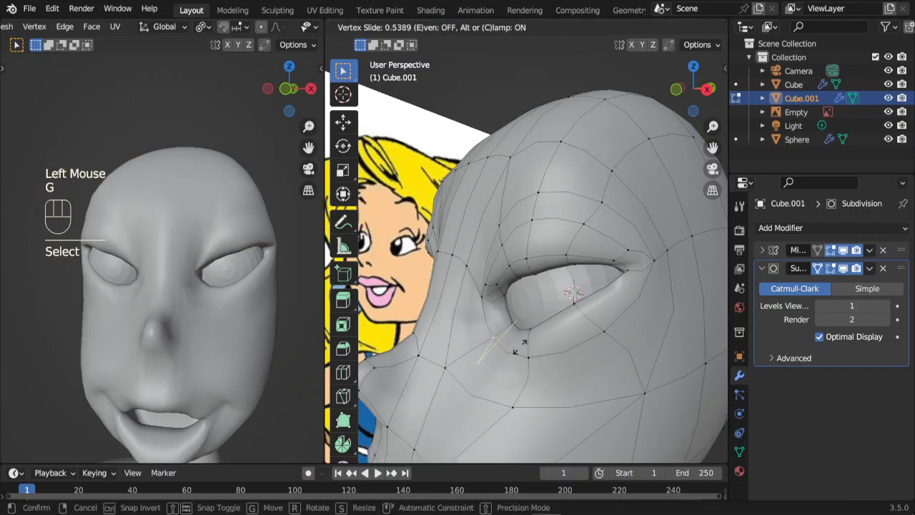
{"action": "left_click", "coordinate": [489, 375]}
- Slide the vertex beside the eye's inner corner upward along its edge
{"action": "left_click", "coordinate": [506, 330]}
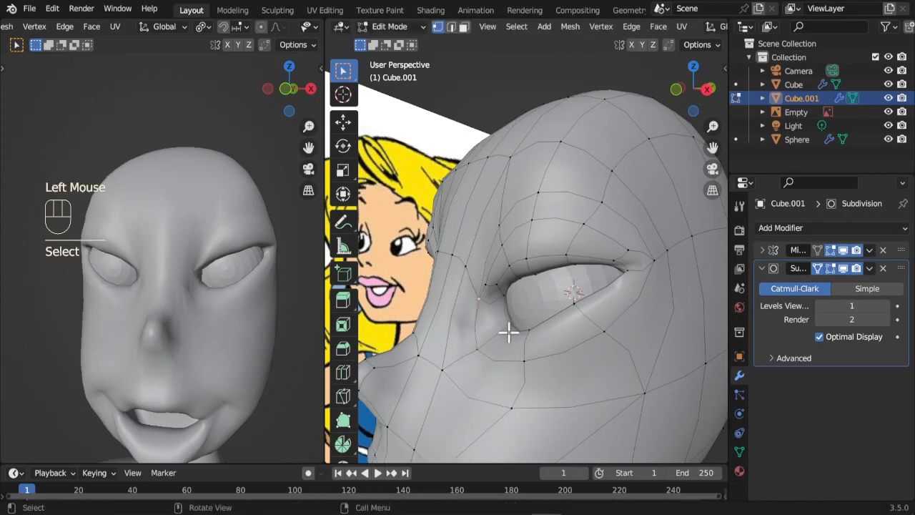
{"action": "key", "text": "g"}
{"action": "key", "text": "g"}
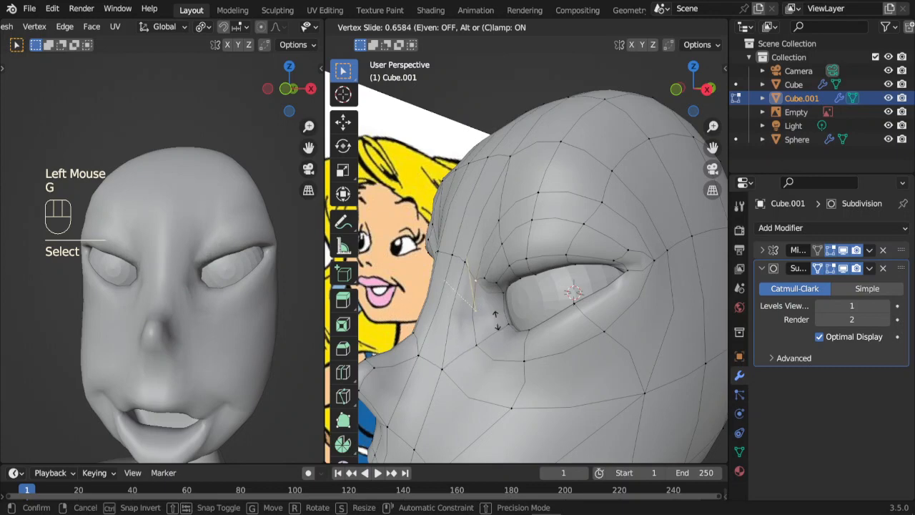
{"action": "left_click", "coordinate": [477, 351]}
{"action": "scroll", "coordinate": [578, 321], "scroll_direction": "down", "scroll_amount": 2}
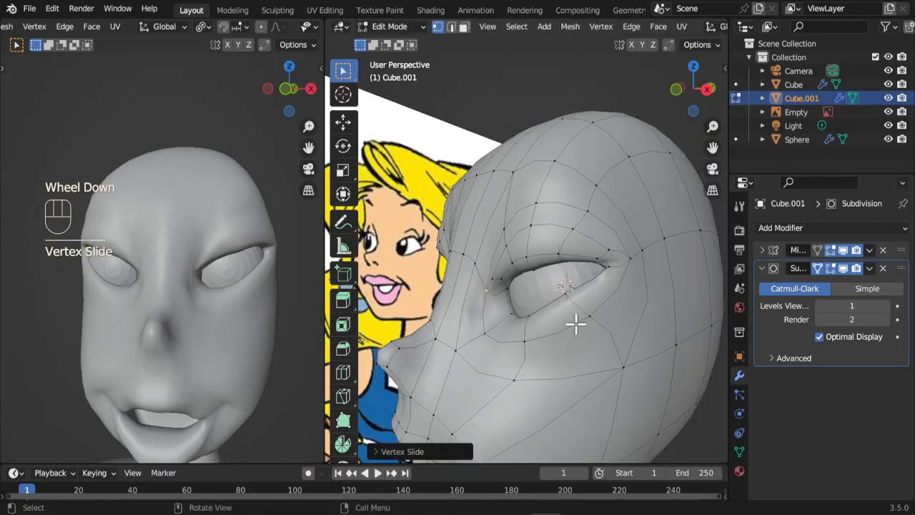
- Slide the vertex below the outer half of the lower eyelid down along its edge
{"action": "left_click", "coordinate": [596, 347]}
{"action": "key", "text": "g"}
{"action": "key", "text": "g"}
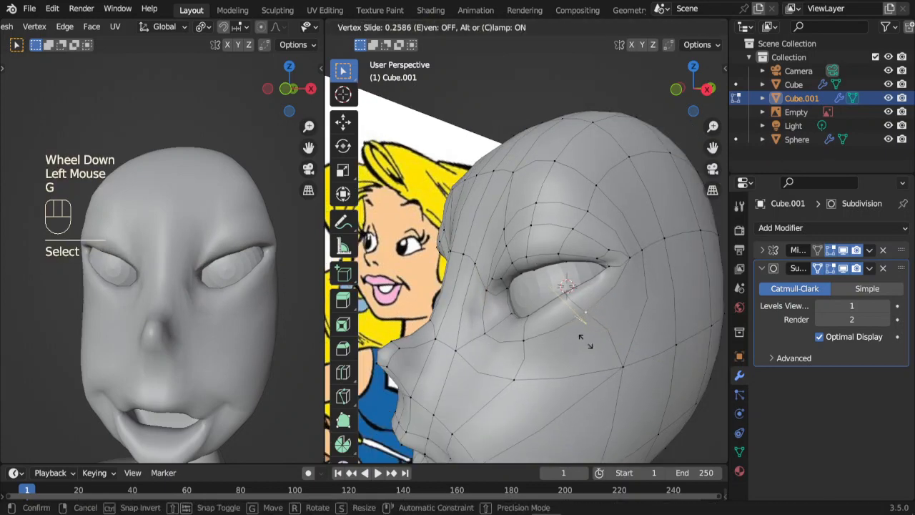
{"action": "left_click", "coordinate": [613, 343]}
- Slide the two temple vertices beyond the eye's outer corner outward along their edge row
{"action": "left_click", "coordinate": [651, 266]}
{"action": "key", "text": "g"}
{"action": "key", "text": "g"}
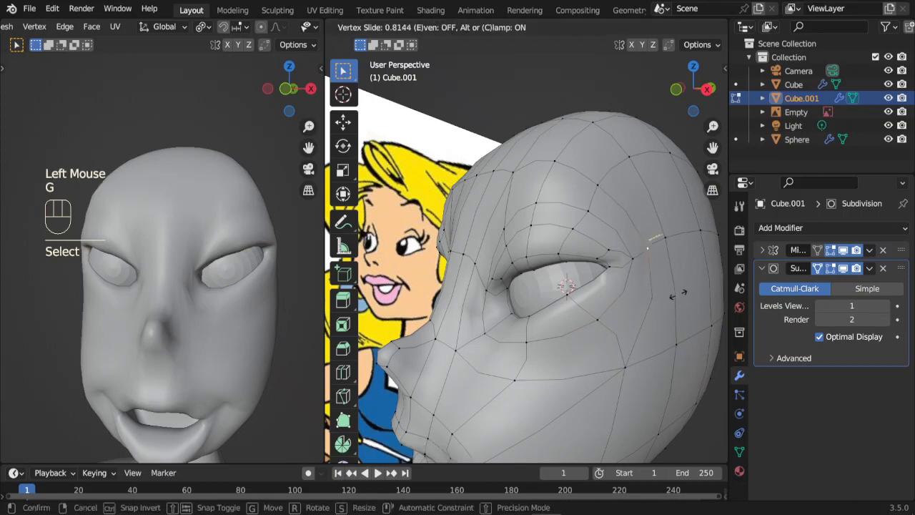
{"action": "left_click", "coordinate": [675, 293]}
{"action": "left_click", "coordinate": [668, 251]}
{"action": "key", "text": "g"}
{"action": "key", "text": "g"}
{"action": "left_click", "coordinate": [673, 303]}
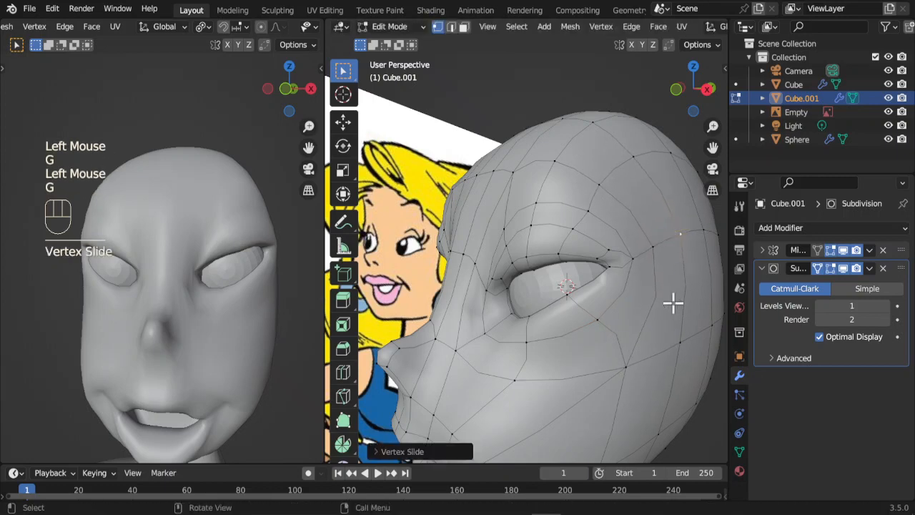
- Scale the cluster of vertices at the eye's outer corner and move it inward and slightly down toward the eyeball
{"action": "scroll", "coordinate": [254, 336], "scroll_direction": "down", "scroll_amount": 2}
{"action": "middle_click_drag", "start_coordinate": [253, 337], "coordinate": [215, 335]}
{"action": "left_click", "coordinate": [604, 261]}
{"action": "left_click", "coordinate": [609, 262], "text": "shift"}
{"action": "left_click_drag", "start_coordinate": [585, 252], "coordinate": [617, 271]}
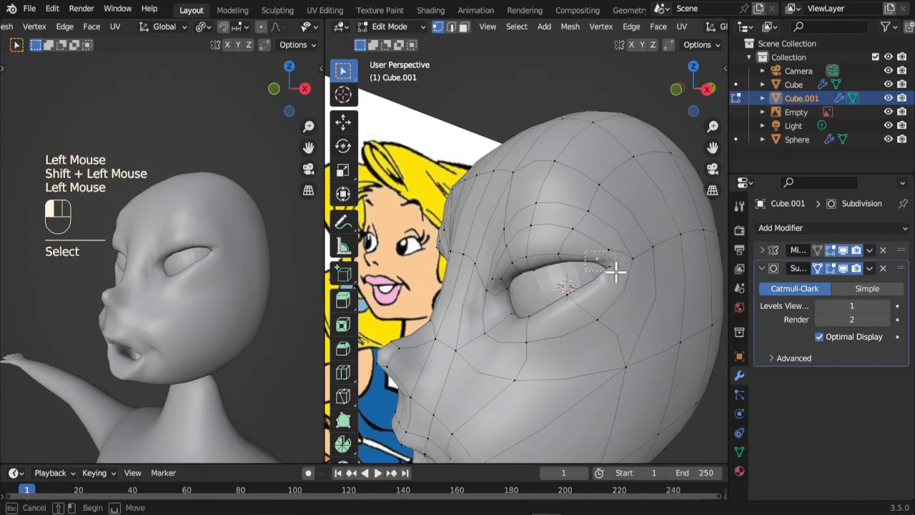
{"action": "key", "text": "s"}
{"action": "left_click", "coordinate": [608, 292]}
{"action": "key", "text": "g"}
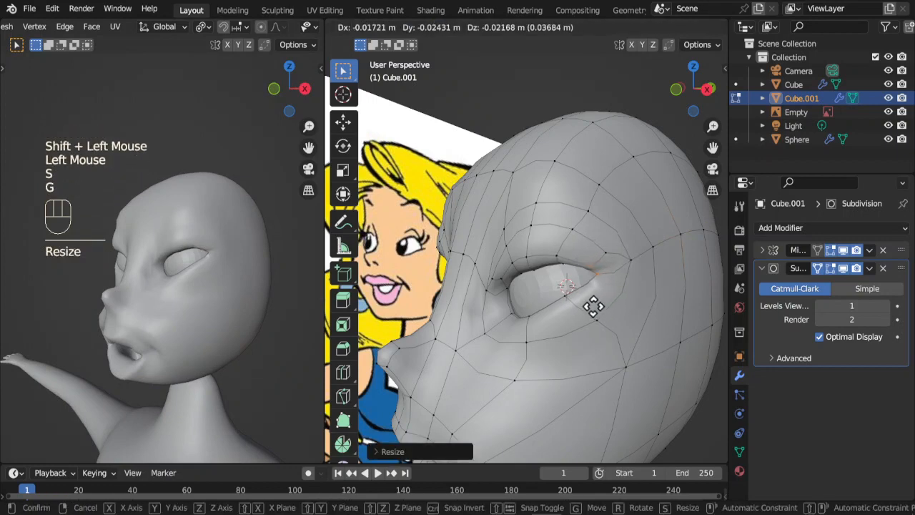
{"action": "left_click", "coordinate": [581, 309]}
- Rotate the outer-corner eyelid vertices and nudge them slightly down to follow the eyeball
{"action": "middle_click_drag", "start_coordinate": [581, 309], "coordinate": [618, 297]}
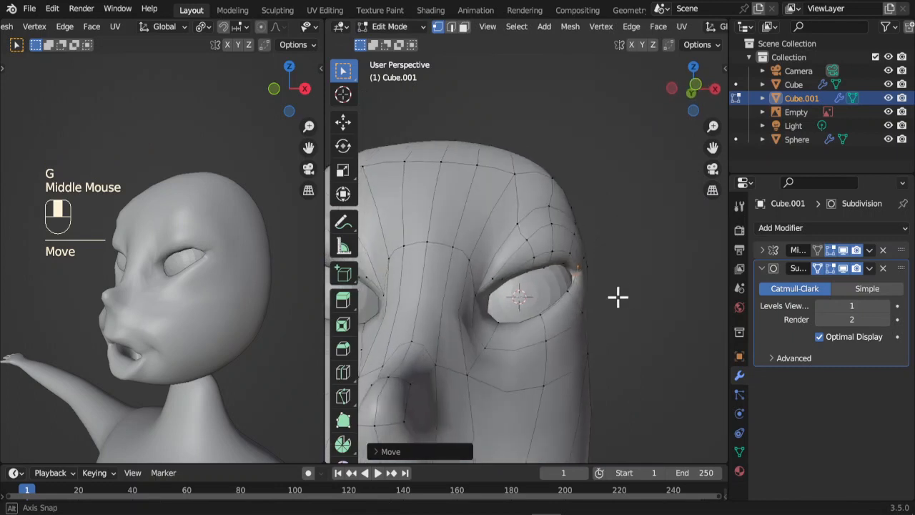
{"action": "key", "text": "r"}
{"action": "left_click", "coordinate": [627, 265]}
{"action": "key", "text": "g"}
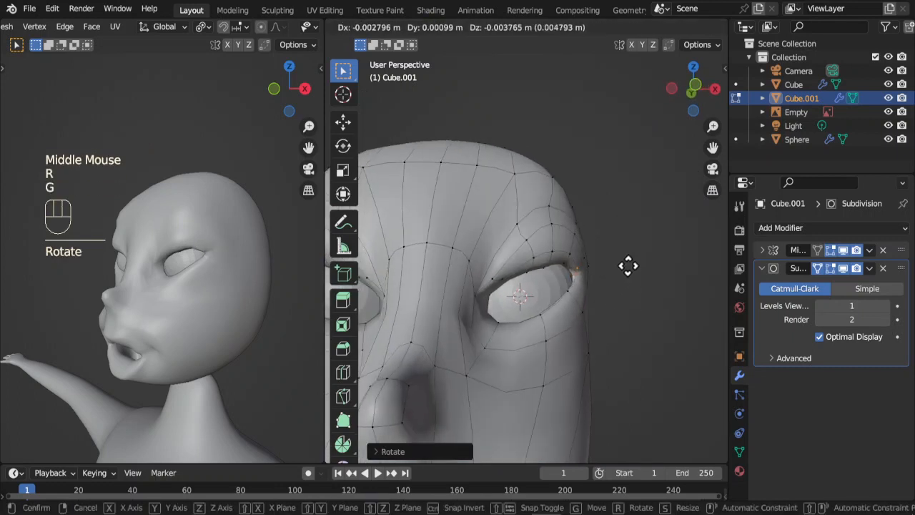
{"action": "left_click", "coordinate": [623, 270]}
- Reposition the vertices on the outer part of the upper eyelid near the eye's outer corner
{"action": "middle_click_drag", "start_coordinate": [169, 303], "coordinate": [231, 280]}
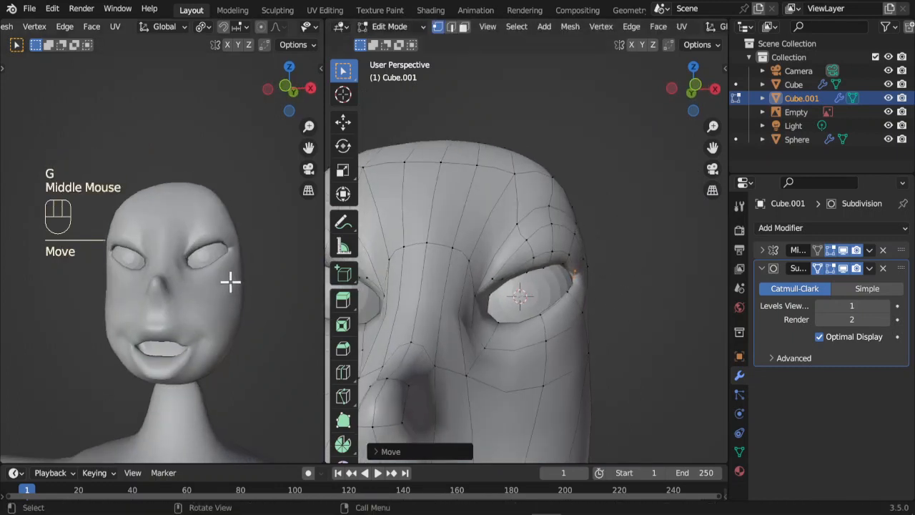
{"action": "scroll", "coordinate": [231, 280], "scroll_direction": "up", "scroll_amount": 2}
{"action": "middle_click_drag", "start_coordinate": [515, 315], "coordinate": [580, 265]}
{"action": "left_click", "coordinate": [587, 284]}
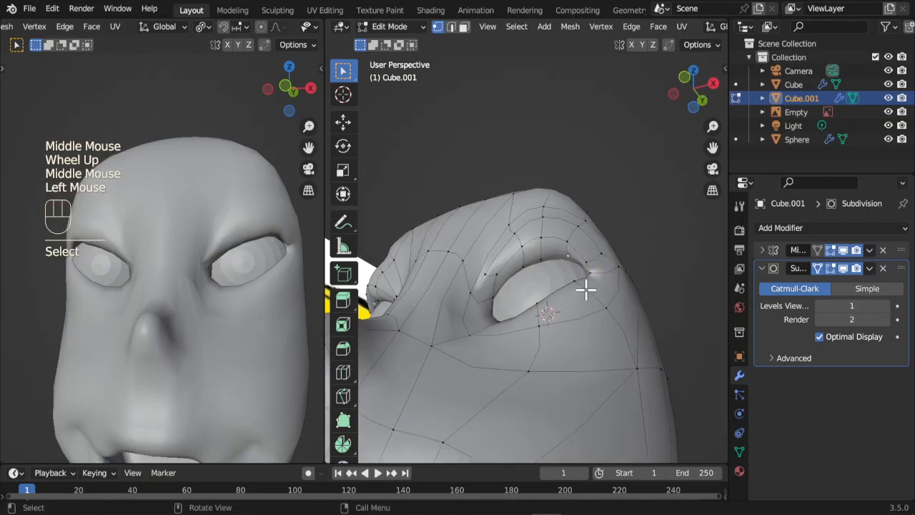
{"action": "key", "text": "g"}
{"action": "left_click", "coordinate": [574, 299]}
{"action": "left_click", "coordinate": [580, 262]}
{"action": "key", "text": "g"}
{"action": "left_click", "coordinate": [565, 250]}
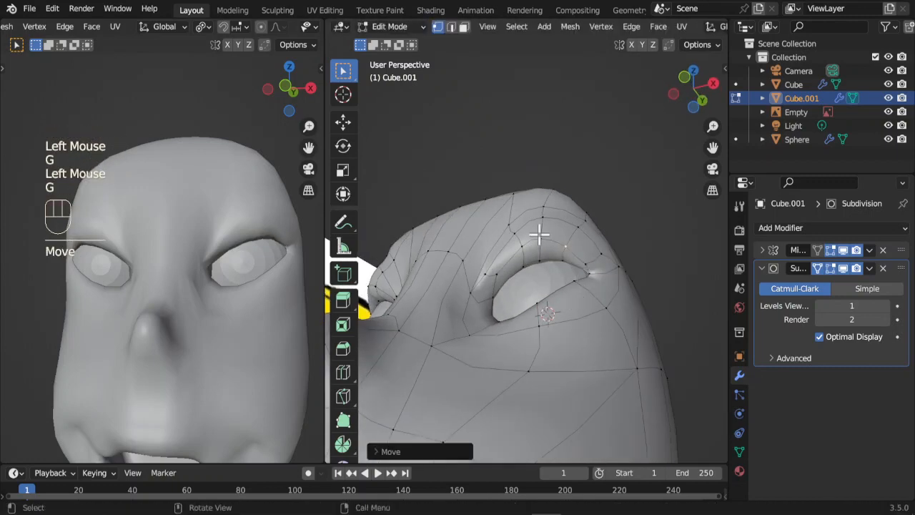
- Move the middle and inner vertices of the upper eyelid to even out its curve
{"action": "left_click", "coordinate": [556, 248]}
{"action": "key", "text": "g"}
{"action": "left_click", "coordinate": [555, 249]}
{"action": "left_click", "coordinate": [520, 248]}
{"action": "key", "text": "g"}
{"action": "left_click", "coordinate": [512, 262]}
- Slide the vertex just beyond the eye's outer corner along its edge
{"action": "middle_click_drag", "start_coordinate": [509, 266], "coordinate": [623, 255]}
{"action": "left_click", "coordinate": [605, 272]}
{"action": "key", "text": "g"}
{"action": "key", "text": "g"}
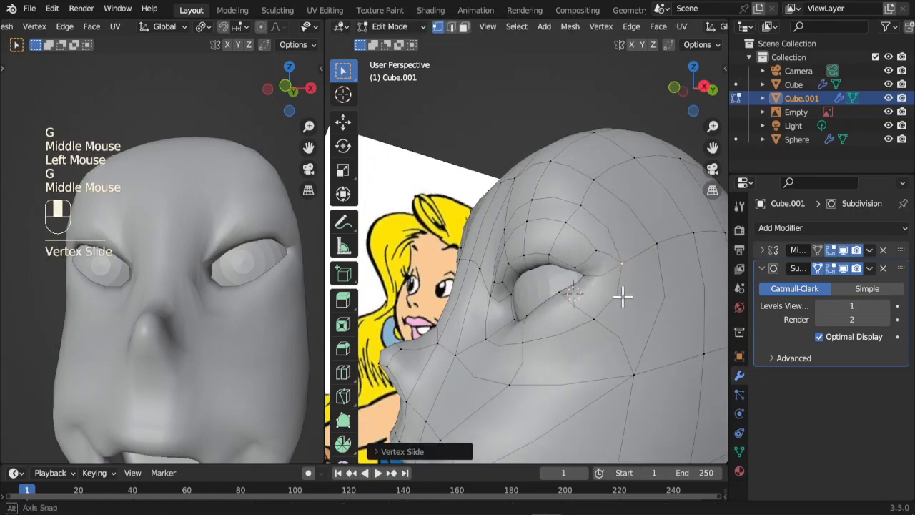
{"action": "middle_click_drag", "start_coordinate": [621, 298], "coordinate": [605, 327]}
{"action": "scroll", "coordinate": [207, 364], "scroll_direction": "down", "scroll_amount": 3}
{"action": "middle_click_drag", "start_coordinate": [207, 365], "coordinate": [179, 330]}
- Return to Object Mode and apply Shade Smooth to the head and to the eyeballs
{"action": "key", "text": "Tab"}
{"action": "right_click", "coordinate": [548, 301]}
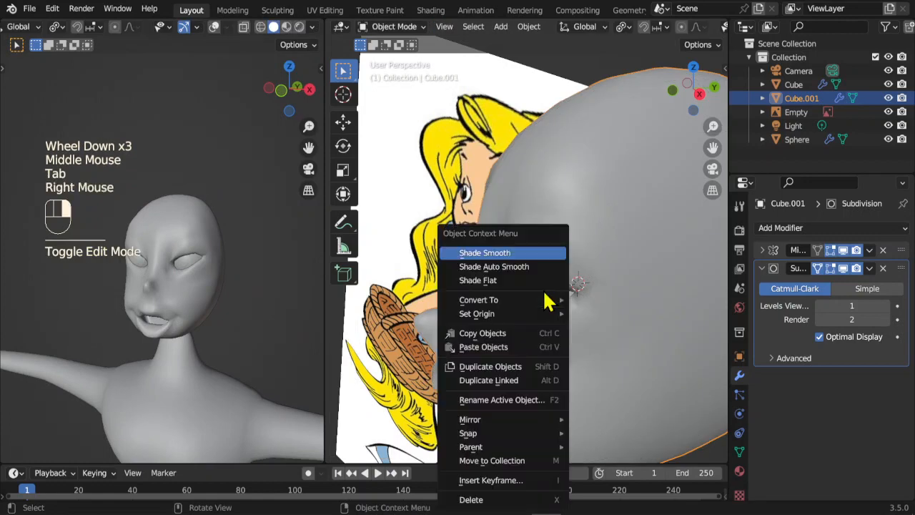
{"action": "left_click", "coordinate": [502, 253]}
{"action": "scroll", "coordinate": [510, 377], "scroll_direction": "down", "scroll_amount": 2}
{"action": "middle_click_drag", "start_coordinate": [510, 377], "coordinate": [548, 300]}
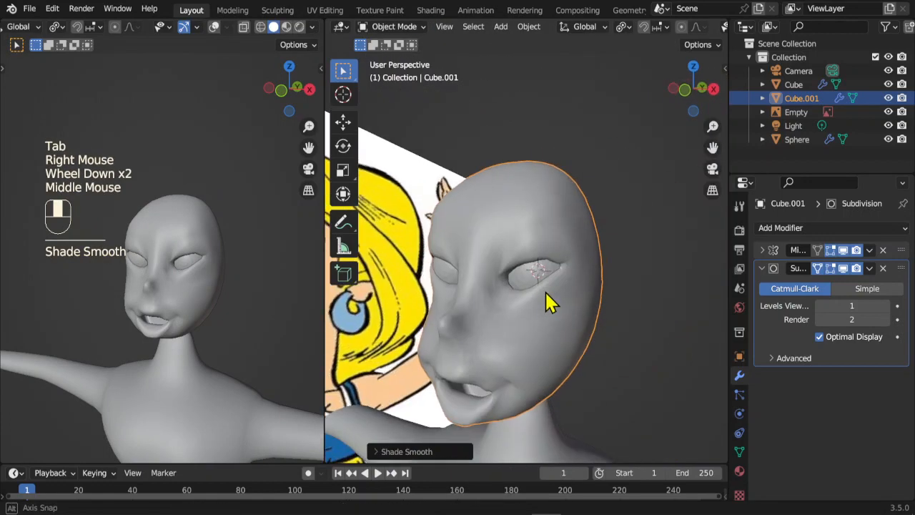
{"action": "left_click", "coordinate": [544, 279]}
{"action": "right_click", "coordinate": [540, 281]}
{"action": "left_click", "coordinate": [489, 253]}
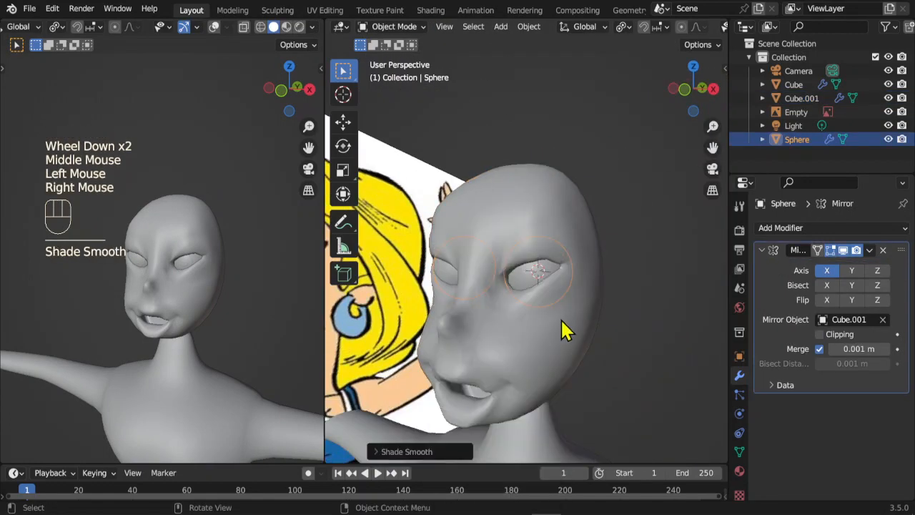
- Reopen the head mesh in Edit Mode and move the cheek vertex above the mouth corner
{"action": "left_click", "coordinate": [509, 386]}
{"action": "middle_click_drag", "start_coordinate": [508, 386], "coordinate": [558, 353]}
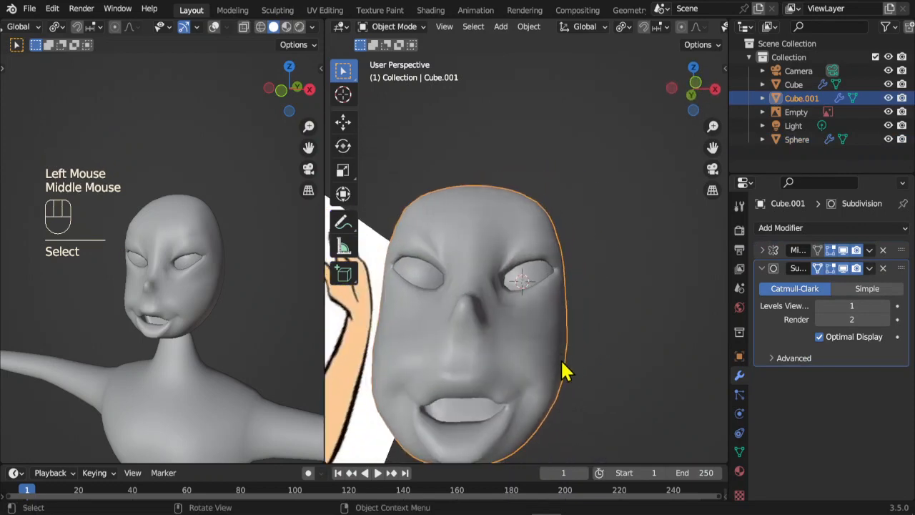
{"action": "middle_click_drag", "start_coordinate": [524, 415], "coordinate": [624, 346]}
{"action": "key", "text": "Tab"}
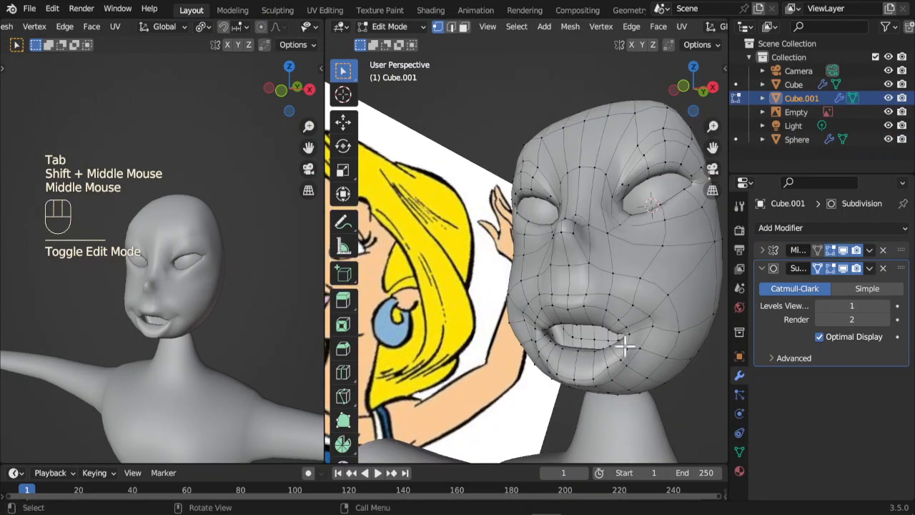
{"action": "left_click", "coordinate": [620, 305]}
{"action": "middle_click_drag", "start_coordinate": [620, 306], "coordinate": [592, 344]}
{"action": "key", "text": "g"}
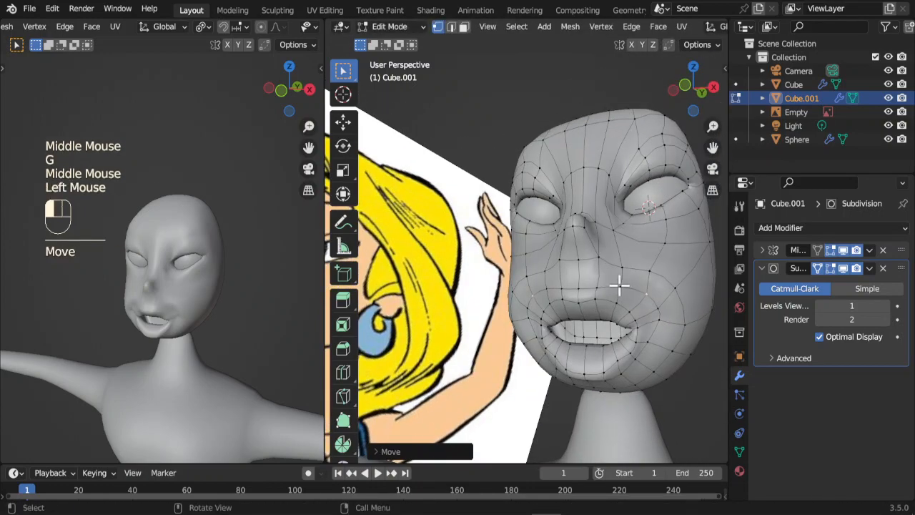
- Reposition the smile-fold vertices between the side of the nose and the mouth corner
{"action": "middle_click_drag", "start_coordinate": [620, 286], "coordinate": [644, 343]}
{"action": "key", "text": "g"}
{"action": "left_click", "coordinate": [543, 315]}
{"action": "key", "text": "Tab"}
{"action": "key", "text": "Tab"}
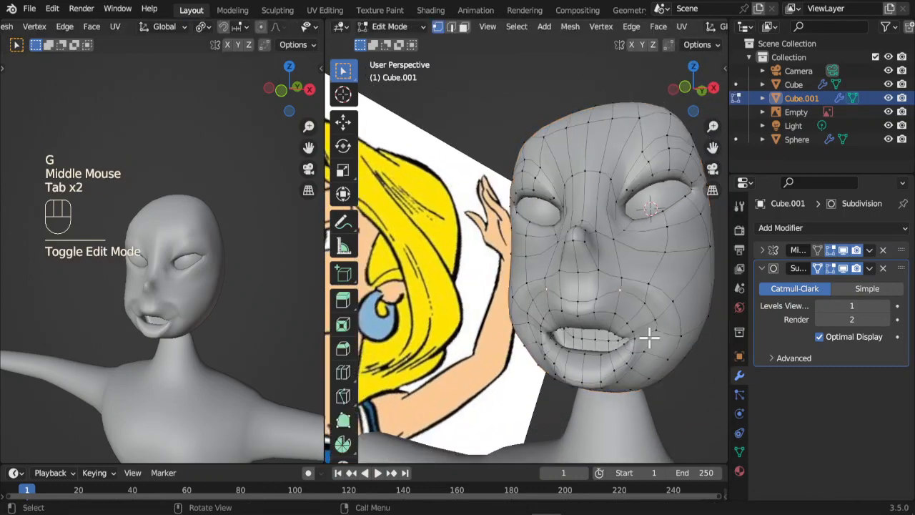
{"action": "key", "text": "g"}
{"action": "left_click", "coordinate": [625, 322]}
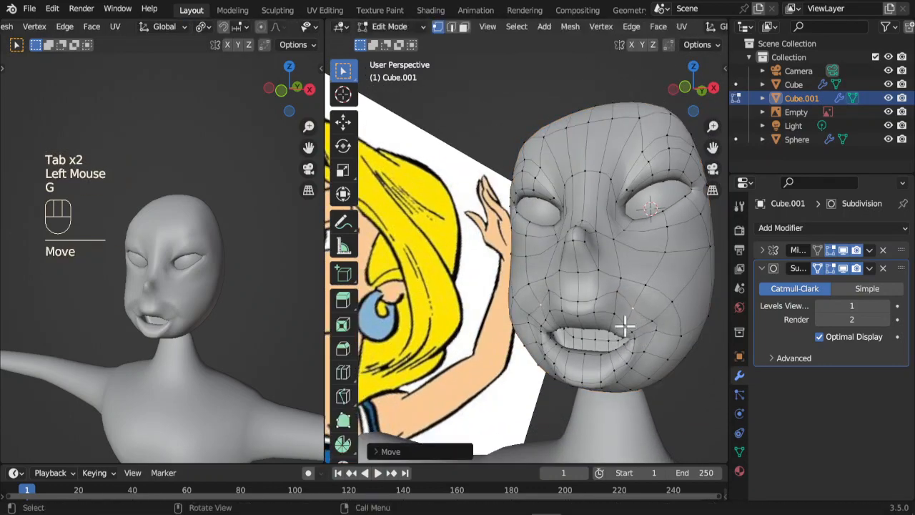
- Move the cheek vertex beside the mouth corner down and inward
{"action": "middle_click_drag", "start_coordinate": [625, 323], "coordinate": [612, 358]}
{"action": "key", "text": "Tab"}
{"action": "key", "text": "Tab"}
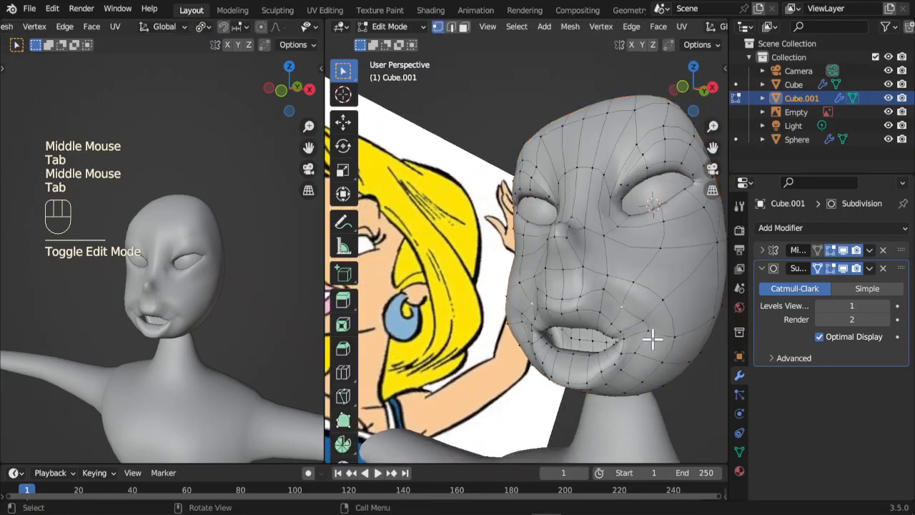
{"action": "left_click", "coordinate": [656, 300]}
{"action": "middle_click_drag", "start_coordinate": [656, 300], "coordinate": [656, 346]}
{"action": "key", "text": "g"}
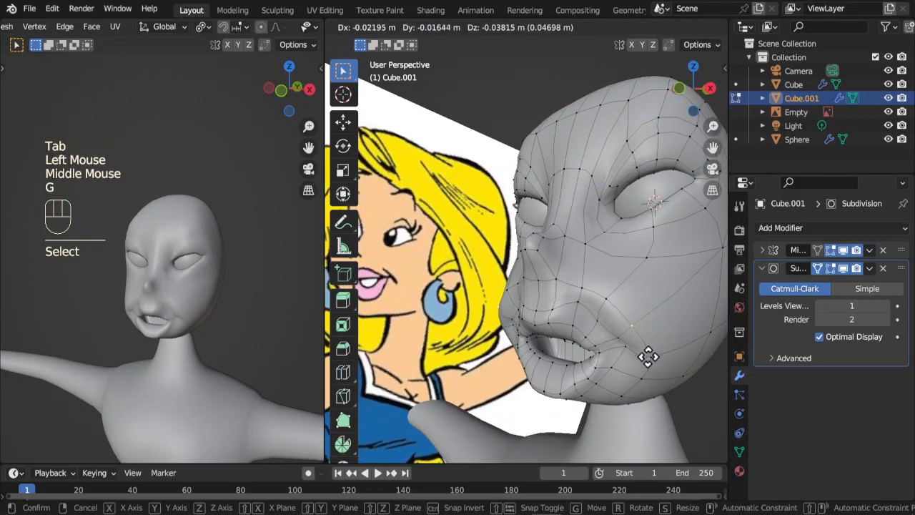
{"action": "left_click", "coordinate": [647, 358]}
{"action": "scroll", "coordinate": [193, 322], "scroll_direction": "up", "scroll_amount": 2}
{"action": "middle_click_drag", "start_coordinate": [193, 322], "coordinate": [138, 307]}
{"action": "scroll", "coordinate": [592, 349], "scroll_direction": "up", "scroll_amount": 2}
{"action": "scroll", "coordinate": [592, 349], "scroll_direction": "down", "scroll_amount": 1}
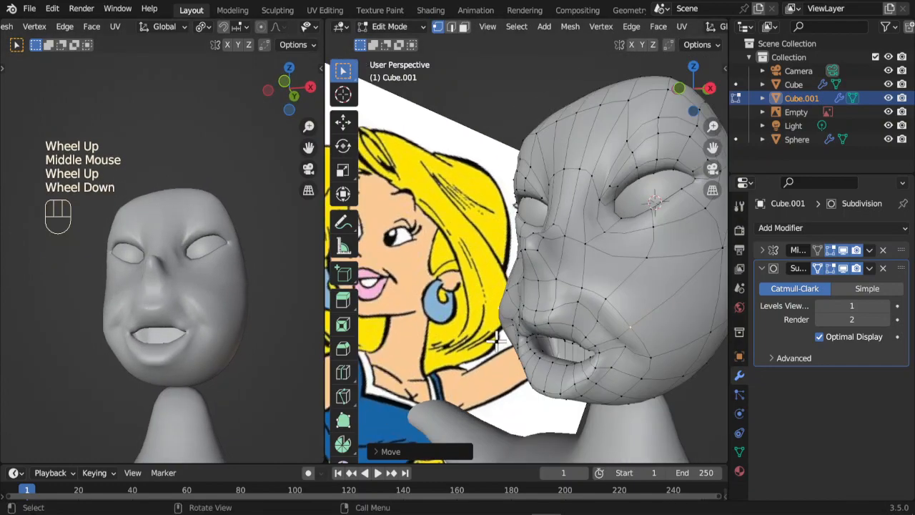
- Slide two neighbouring smile-fold vertices above the mouth corner along their edges
{"action": "middle_click_drag", "start_coordinate": [593, 349], "coordinate": [653, 254], "text": "shift"}
{"action": "left_click", "coordinate": [676, 279]}
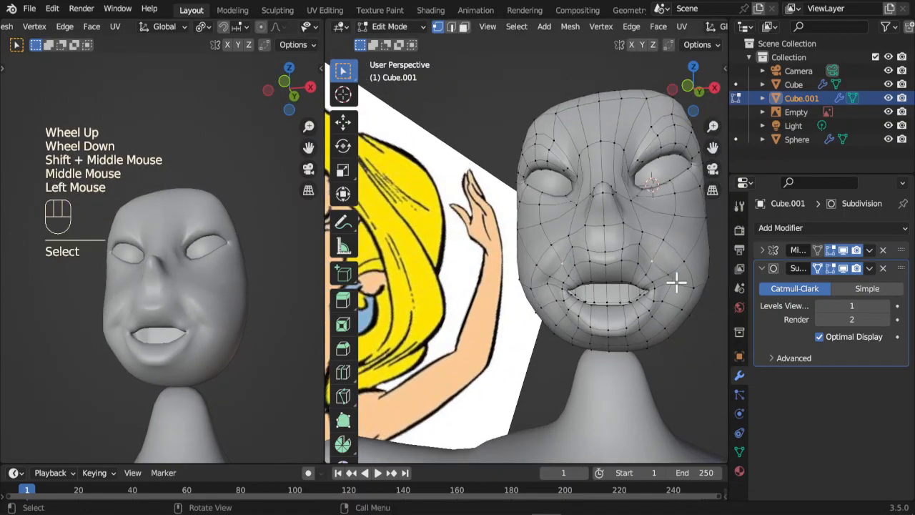
{"action": "key", "text": "g"}
{"action": "key", "text": "g"}
{"action": "left_click", "coordinate": [676, 263]}
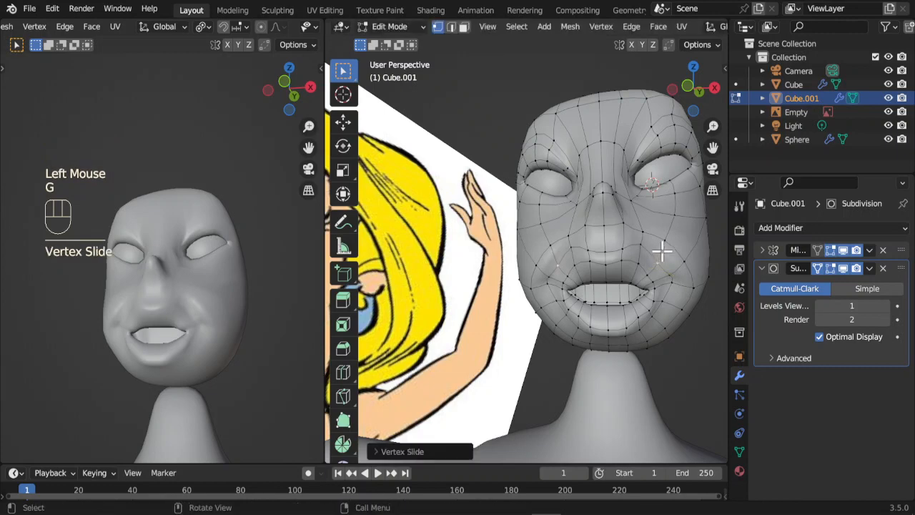
{"action": "left_click", "coordinate": [667, 256]}
{"action": "key", "text": "g"}
{"action": "key", "text": "g"}
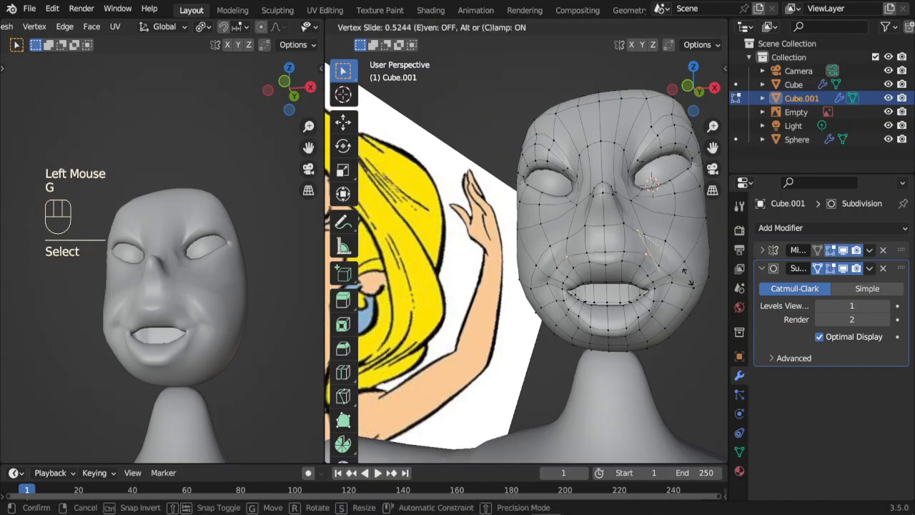
{"action": "left_click", "coordinate": [686, 277]}
- Adjust the fold beside the mouth and slide the cheek vertex behind the mouth corner toward the lips
{"action": "middle_click_drag", "start_coordinate": [260, 362], "coordinate": [200, 350]}
{"action": "scroll", "coordinate": [596, 319], "scroll_direction": "up", "scroll_amount": 2}
{"action": "middle_click_drag", "start_coordinate": [597, 319], "coordinate": [514, 327]}
{"action": "scroll", "coordinate": [588, 321], "scroll_direction": "up", "scroll_amount": 1, "text": "shift"}
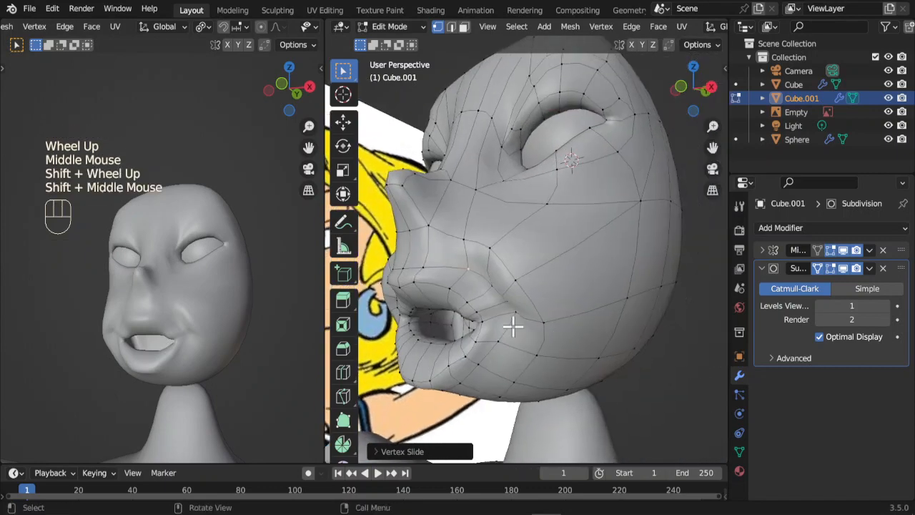
{"action": "left_click", "coordinate": [544, 325]}
{"action": "key", "text": "g"}
{"action": "left_click", "coordinate": [593, 355]}
{"action": "key", "text": "g"}
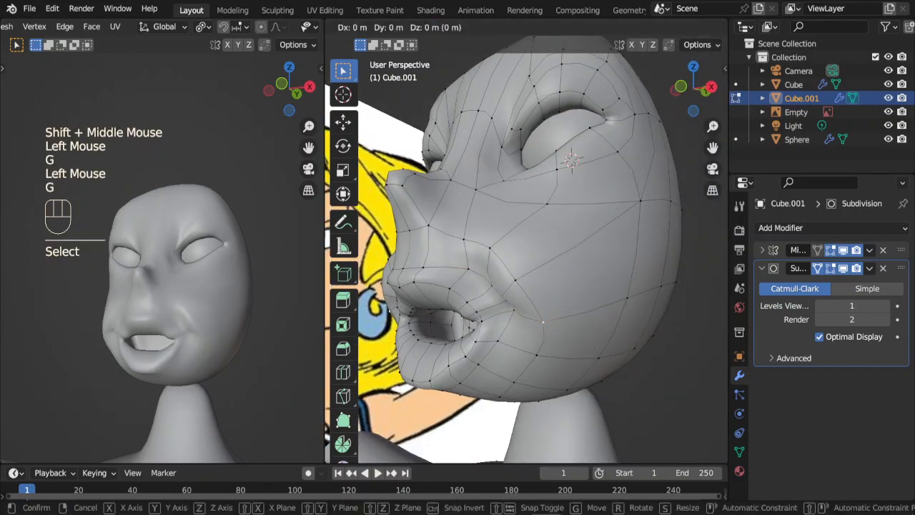
{"action": "key", "text": "g"}
{"action": "left_click", "coordinate": [543, 327]}
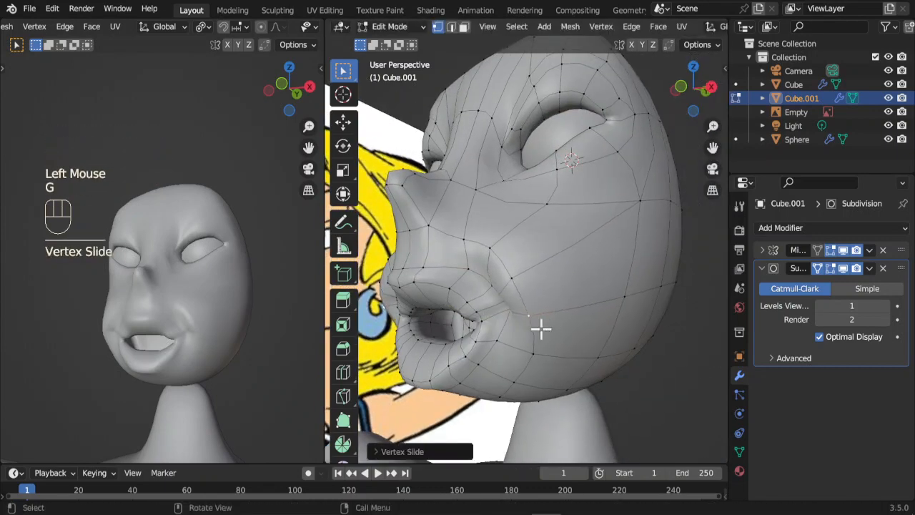
- Slide the mid-cheek vertex beside the nose and the outer cheek vertex below it along their edges
{"action": "middle_click_drag", "start_coordinate": [539, 327], "coordinate": [535, 327]}
{"action": "left_click", "coordinate": [598, 263]}
{"action": "key", "text": "g"}
{"action": "key", "text": "g"}
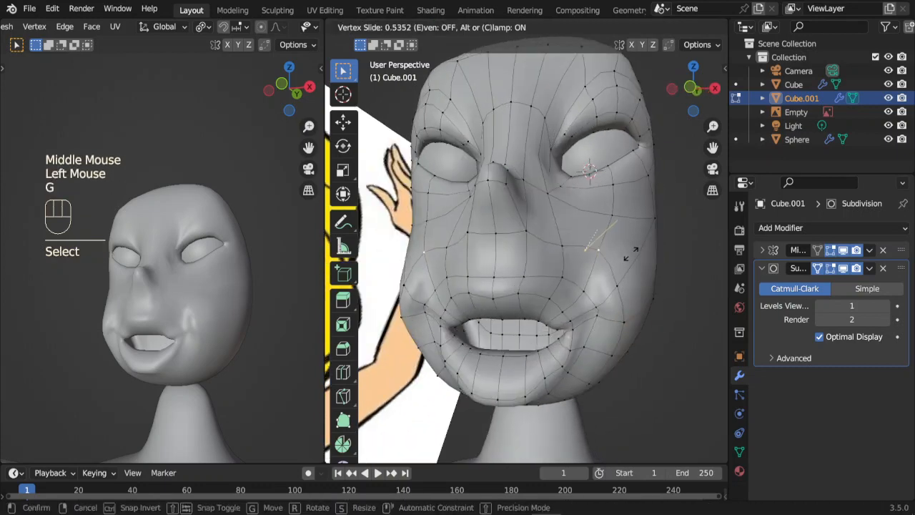
{"action": "left_click", "coordinate": [627, 293]}
{"action": "left_click", "coordinate": [625, 297]}
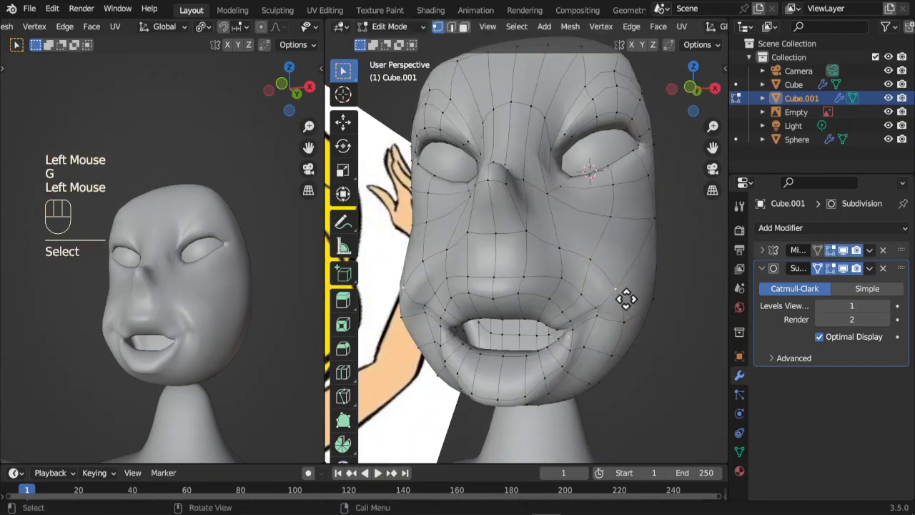
{"action": "key", "text": "g"}
{"action": "key", "text": "g"}
{"action": "left_click", "coordinate": [640, 297]}
- Raise the three fold vertices just outside the mouth corner to lift the smile line
{"action": "left_click", "coordinate": [623, 322]}
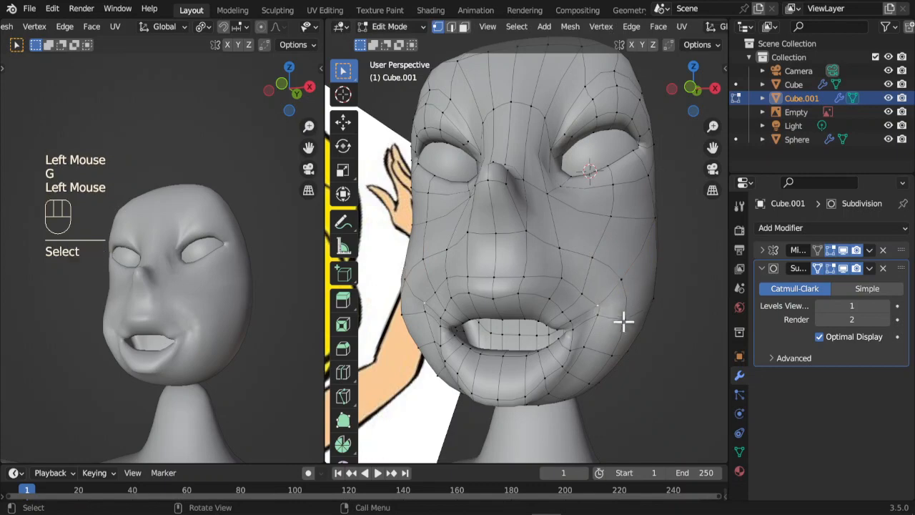
{"action": "key", "text": "g"}
{"action": "left_click", "coordinate": [609, 316]}
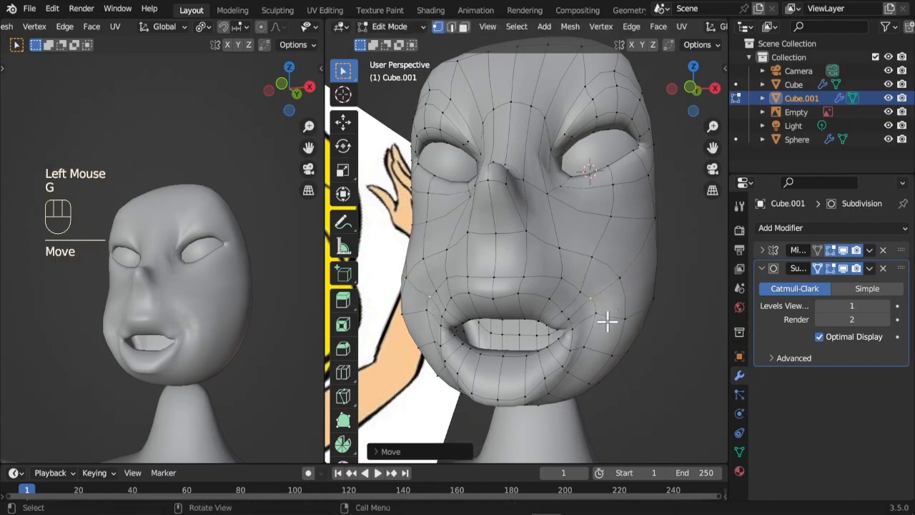
{"action": "left_click", "coordinate": [605, 326]}
{"action": "key", "text": "g"}
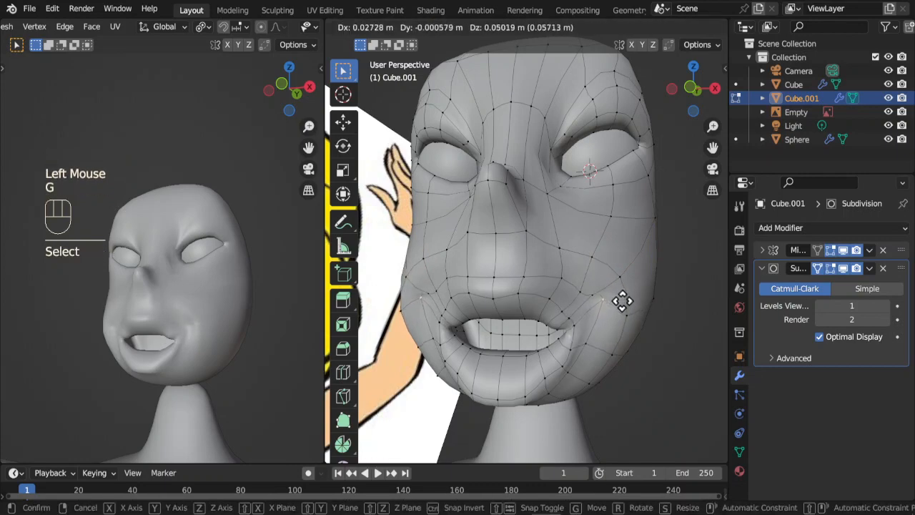
{"action": "left_click", "coordinate": [619, 309]}
{"action": "left_click", "coordinate": [591, 337]}
{"action": "key", "text": "g"}
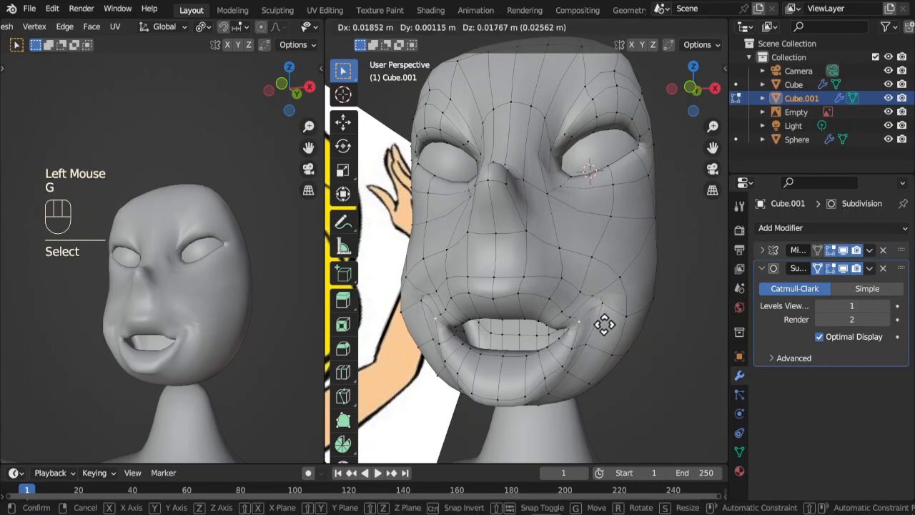
{"action": "left_click", "coordinate": [598, 331]}
- Move the lip vertices at the mouth corner to reshape the end of the mouth
{"action": "left_click", "coordinate": [551, 327]}
{"action": "middle_click_drag", "start_coordinate": [552, 327], "coordinate": [558, 305]}
{"action": "key", "text": "g"}
{"action": "left_click", "coordinate": [578, 281]}
{"action": "left_click", "coordinate": [585, 291]}
{"action": "key", "text": "g"}
{"action": "left_click", "coordinate": [491, 322]}
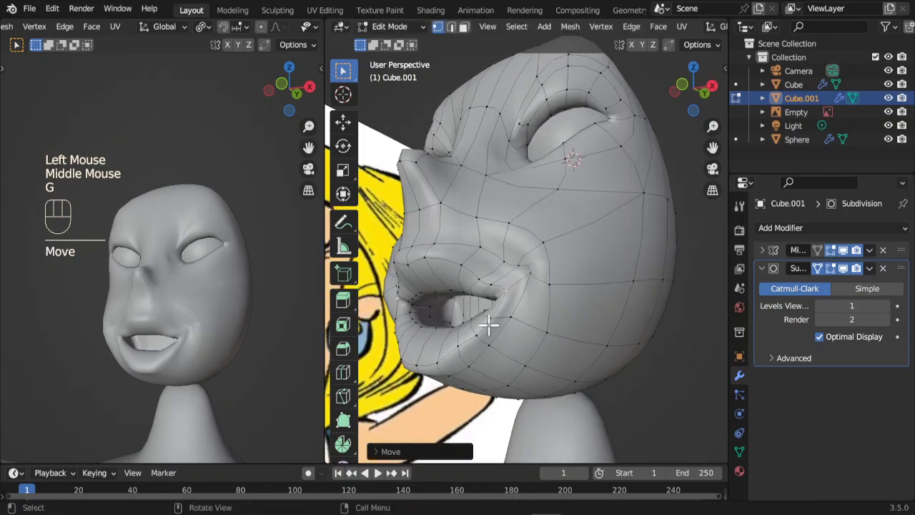
- Move the group of lower-lip vertices next to the mouth corner together and check the smile in Object Mode
{"action": "left_click", "coordinate": [491, 321]}
{"action": "left_click", "coordinate": [521, 329], "text": "shift"}
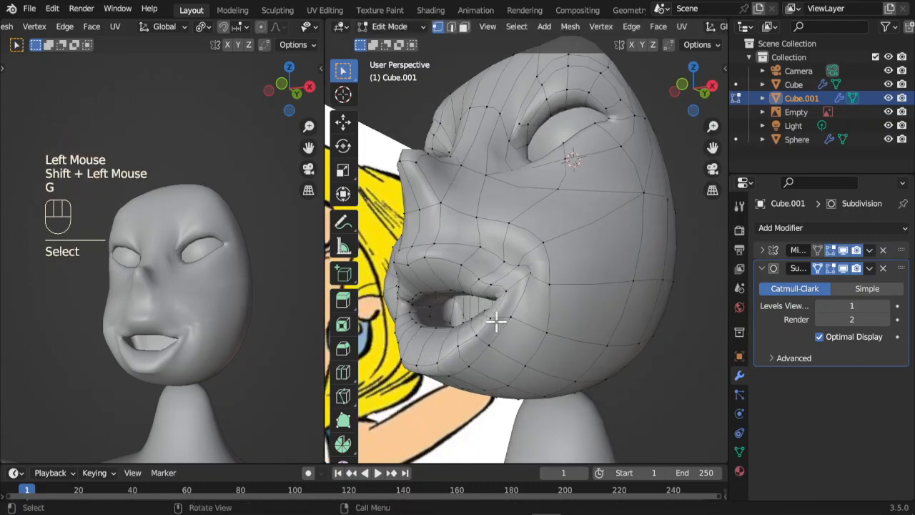
{"action": "left_click", "coordinate": [510, 323], "text": "shift"}
{"action": "key", "text": "g"}
{"action": "left_click", "coordinate": [472, 327]}
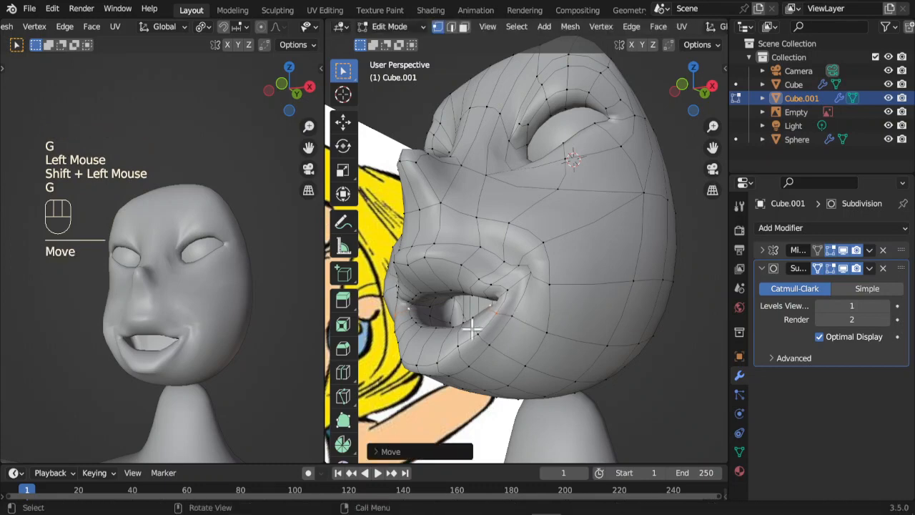
{"action": "key", "text": "Tab"}
{"action": "scroll", "coordinate": [460, 370], "scroll_direction": "down", "scroll_amount": 1}
{"action": "middle_click_drag", "start_coordinate": [460, 370], "coordinate": [520, 364]}
{"action": "key", "text": "Tab"}
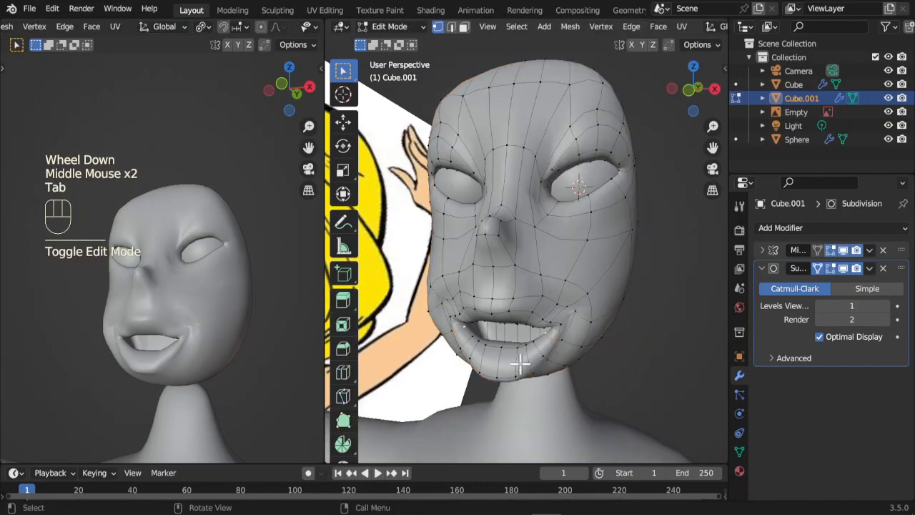
- Select the central lower-lip and chin vertices and move them slightly upward beneath the mouth
{"action": "left_click", "coordinate": [492, 345]}
{"action": "left_click", "coordinate": [529, 377], "text": "shift"}
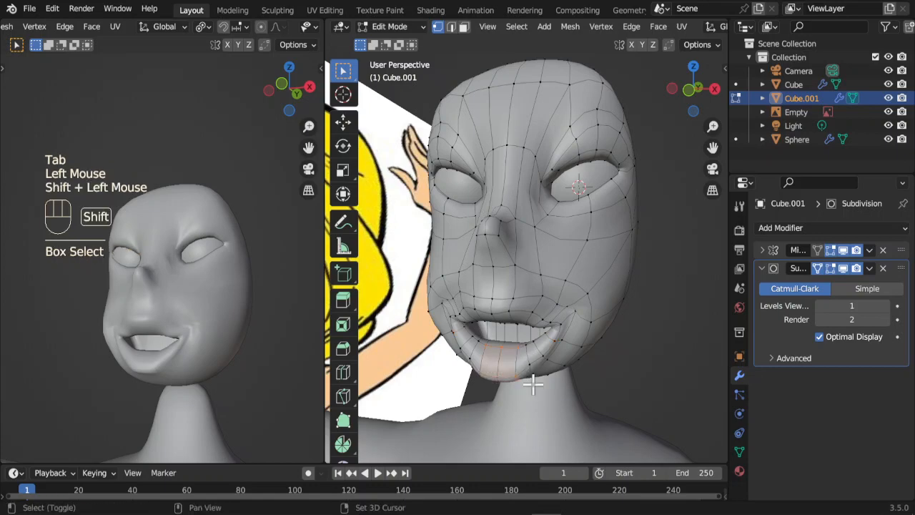
{"action": "key", "text": "g"}
{"action": "left_click", "coordinate": [525, 367]}
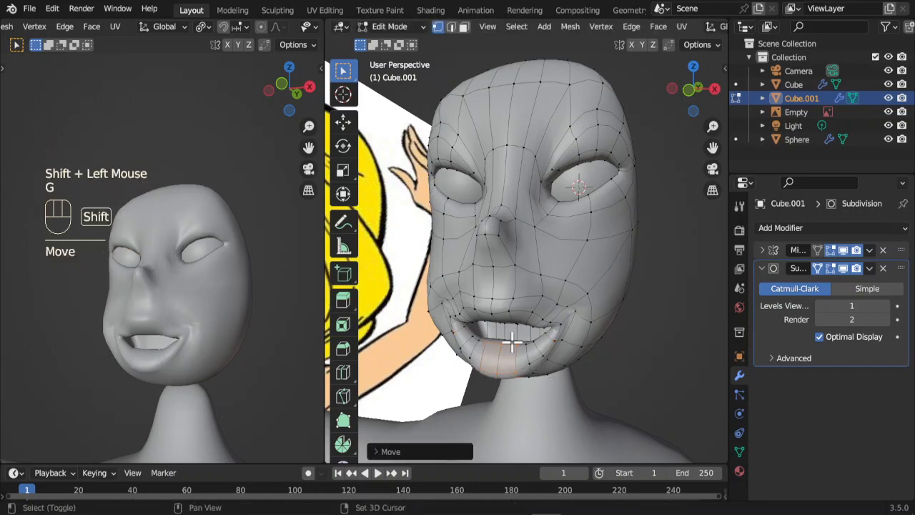
{"action": "left_click_drag", "start_coordinate": [537, 366], "coordinate": [547, 383], "text": "shift"}
{"action": "key", "text": "g"}
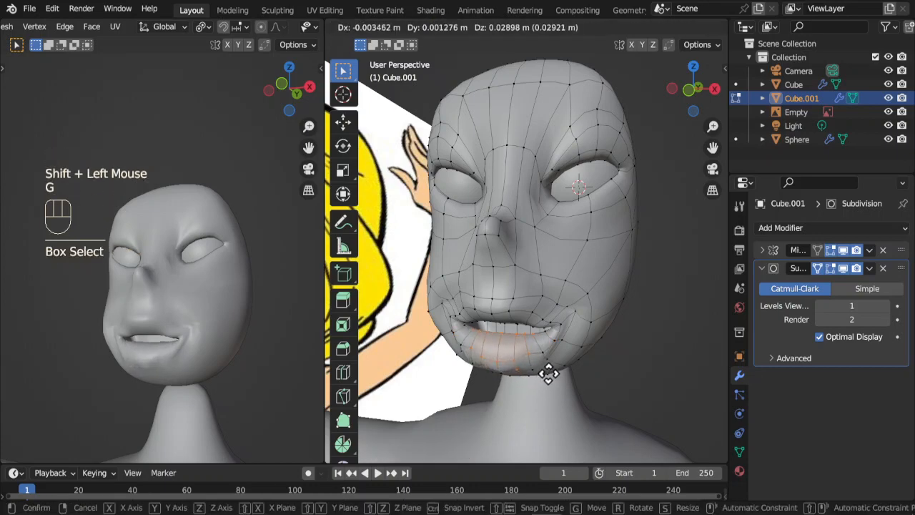
{"action": "left_click", "coordinate": [546, 383]}
- Reposition the single vertex between the lower lip and the chin, just off the centre line
{"action": "middle_click_drag", "start_coordinate": [546, 382], "coordinate": [574, 343]}
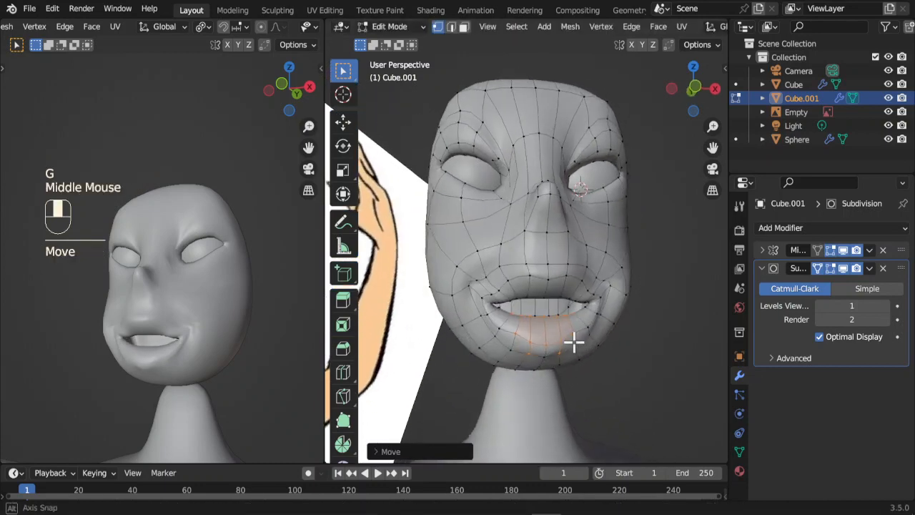
{"action": "left_click", "coordinate": [574, 337]}
{"action": "key", "text": "g"}
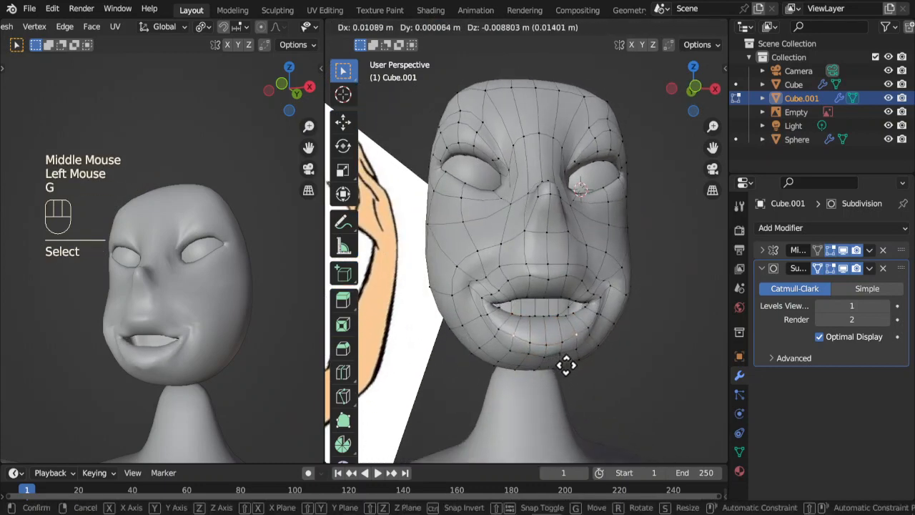
{"action": "left_click", "coordinate": [575, 352]}
- Enable proportional editing, shrink its radius to about 0.11 m, and nudge the vertex below the lower lip and the one on the chin
{"action": "middle_click_drag", "start_coordinate": [576, 351], "coordinate": [622, 165]}
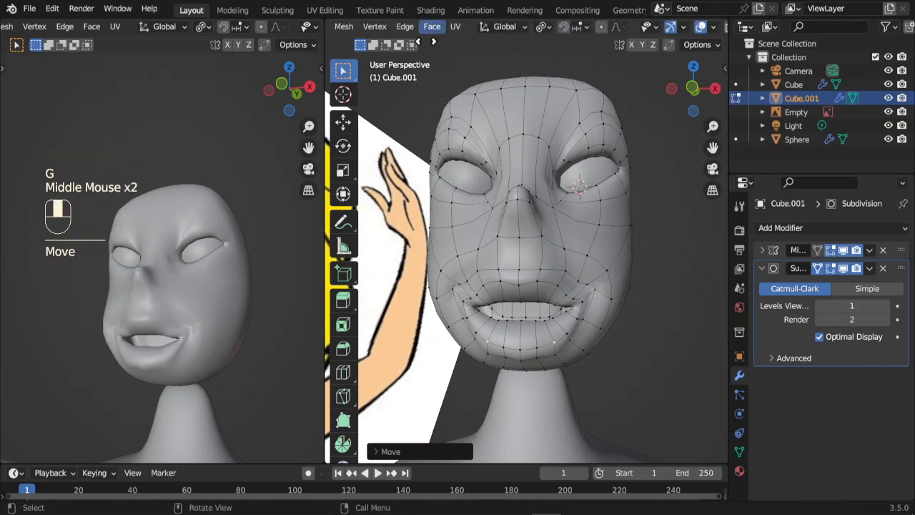
{"action": "left_click", "coordinate": [555, 346]}
{"action": "key", "text": "g"}
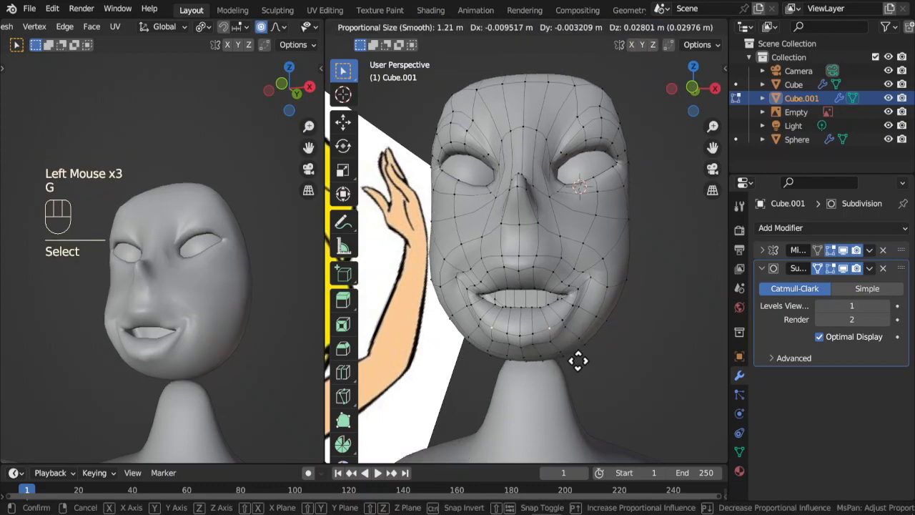
{"action": "scroll", "coordinate": [581, 365], "scroll_direction": "down", "scroll_amount": 3}
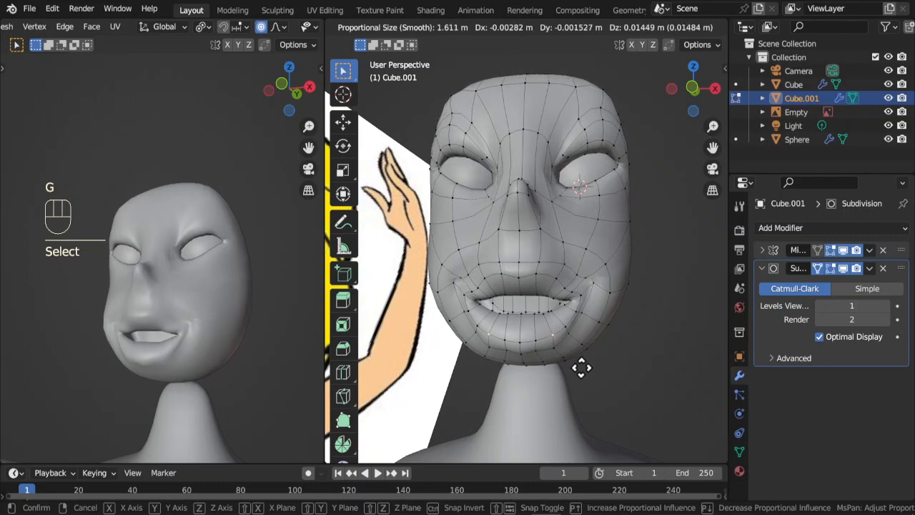
{"action": "scroll", "coordinate": [581, 366], "scroll_direction": "up", "scroll_amount": 17}
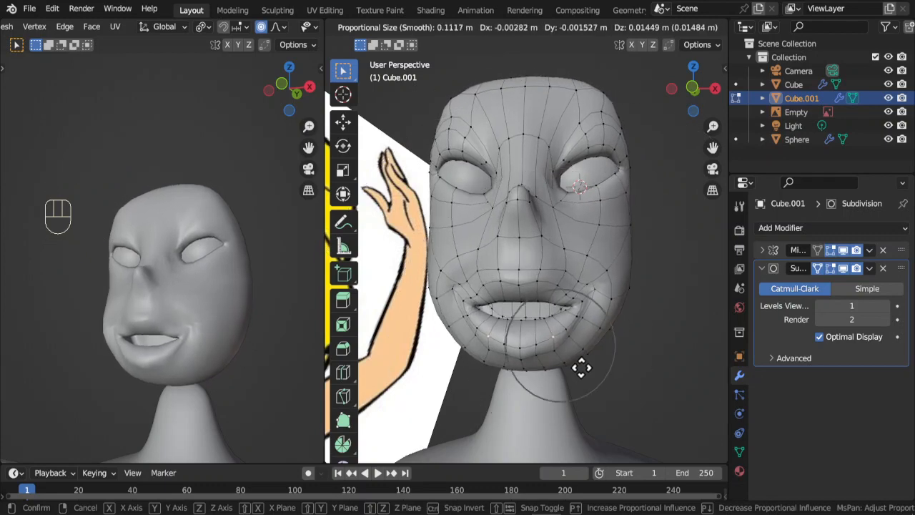
{"action": "left_click_drag", "start_coordinate": [584, 371], "coordinate": [586, 370]}
{"action": "left_click", "coordinate": [579, 373]}
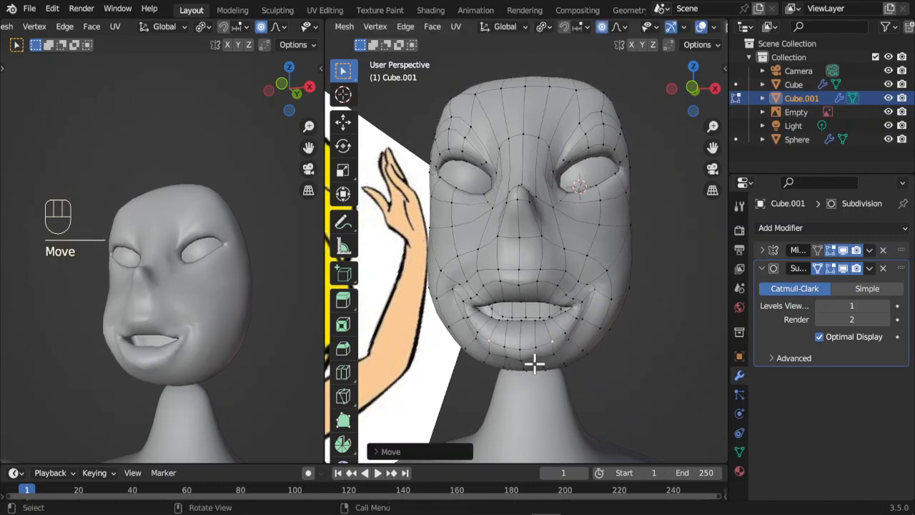
{"action": "left_click", "coordinate": [565, 379]}
{"action": "key", "text": "g"}
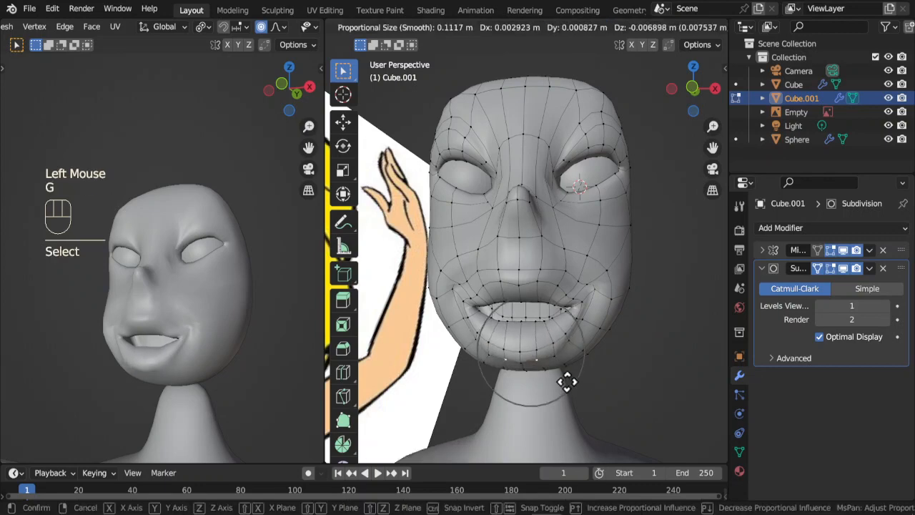
{"action": "left_click", "coordinate": [567, 382]}
- In the right side view, pull the chin's underside forward and down using proportional editing with a radius of about 0.22 m
{"action": "middle_click_drag", "start_coordinate": [567, 382], "coordinate": [487, 344]}
{"action": "left_click", "coordinate": [501, 358]}
{"action": "left_click", "coordinate": [475, 349]}
{"action": "key", "text": "KP_3"}
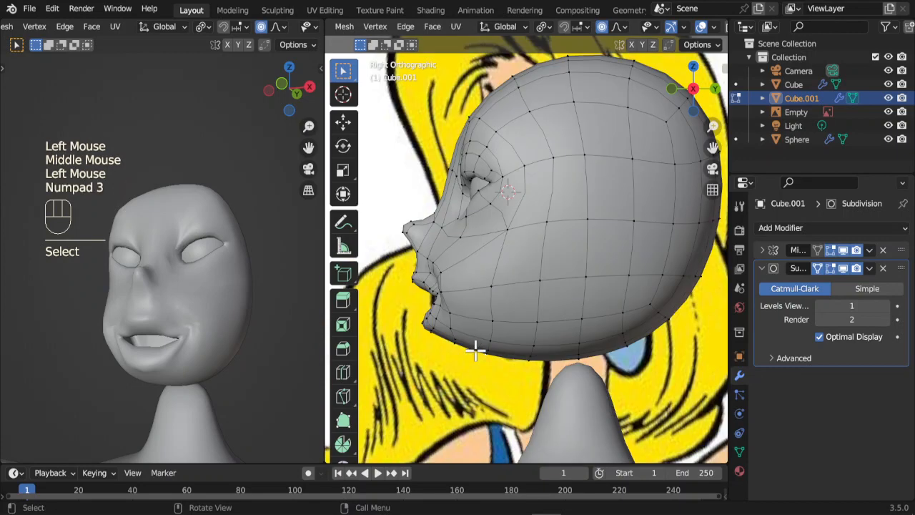
{"action": "left_click", "coordinate": [475, 348]}
{"action": "key", "text": "g"}
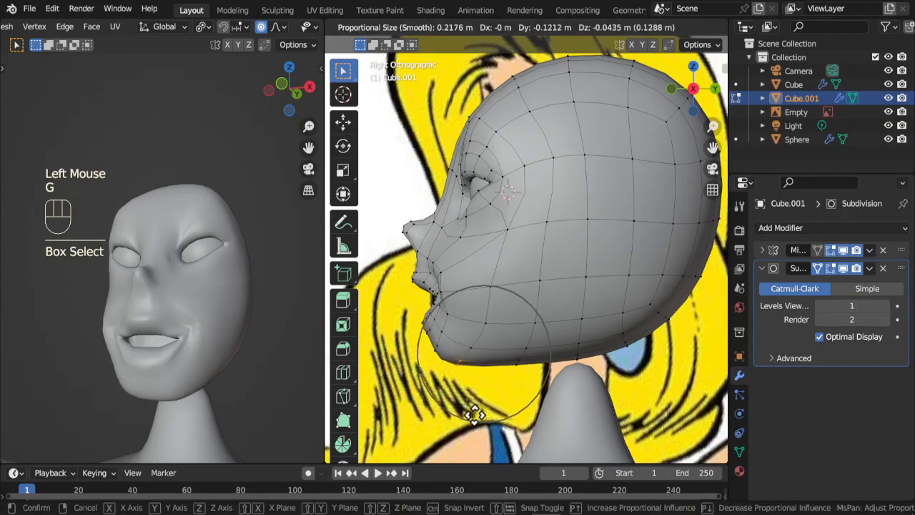
{"action": "left_click", "coordinate": [475, 415]}
- From beneath the head, adjust the vertex under the chin, turn off proportional editing and nudge the front chin vertex
{"action": "middle_click_drag", "start_coordinate": [475, 415], "coordinate": [578, 339]}
{"action": "key", "text": "g"}
{"action": "left_click", "coordinate": [608, 379]}
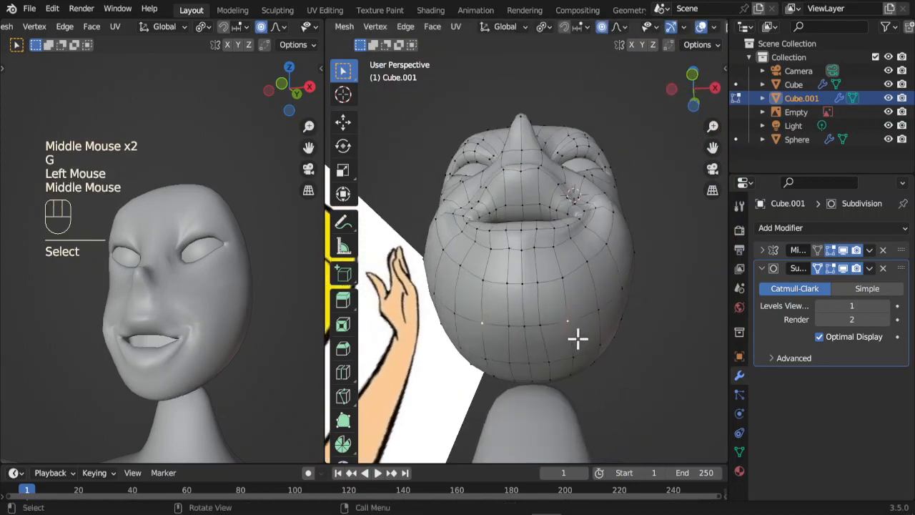
{"action": "key", "text": "g"}
{"action": "right_click", "coordinate": [565, 333]}
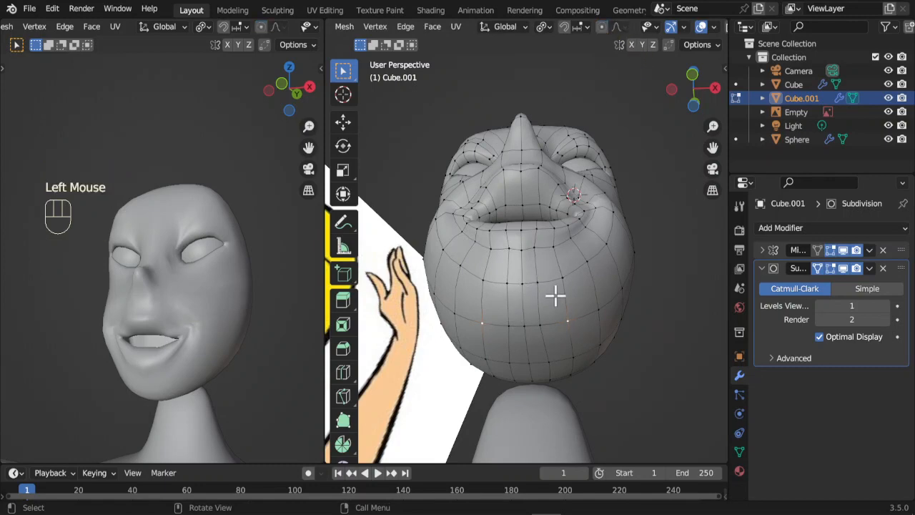
{"action": "key", "text": "g"}
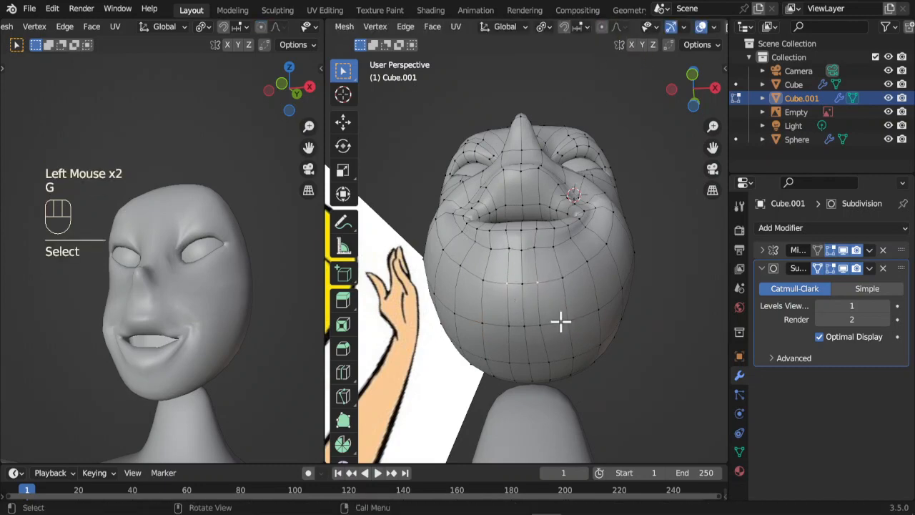
{"action": "left_click", "coordinate": [577, 301]}
- In the right side view, reposition the front chin vertex to refine the tip of the chin's profile
{"action": "middle_click_drag", "start_coordinate": [595, 332], "coordinate": [510, 378]}
{"action": "left_click", "coordinate": [533, 381]}
{"action": "key", "text": "KP_3"}
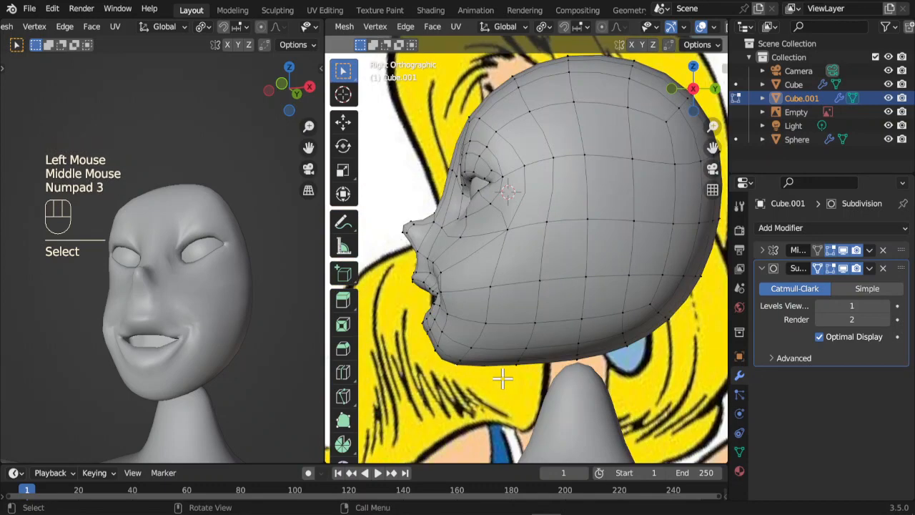
{"action": "key", "text": "g"}
{"action": "left_click", "coordinate": [497, 387]}
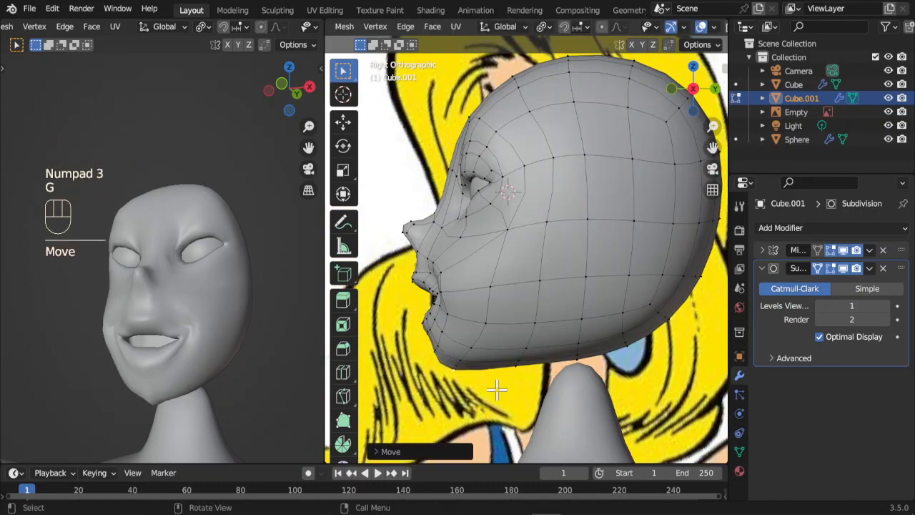
{"action": "key", "text": "g"}
{"action": "left_click", "coordinate": [426, 353]}
- Slide the vertices on the underside of the chin and toward the neck along their edges to space them outward
{"action": "middle_click_drag", "start_coordinate": [426, 353], "coordinate": [554, 304]}
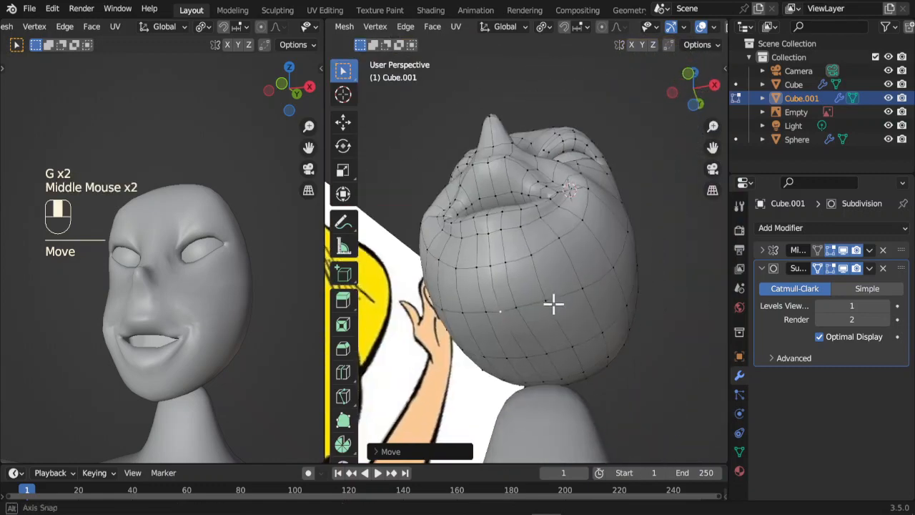
{"action": "left_click", "coordinate": [505, 358]}
{"action": "key", "text": "g"}
{"action": "key", "text": "g"}
{"action": "left_click", "coordinate": [548, 352]}
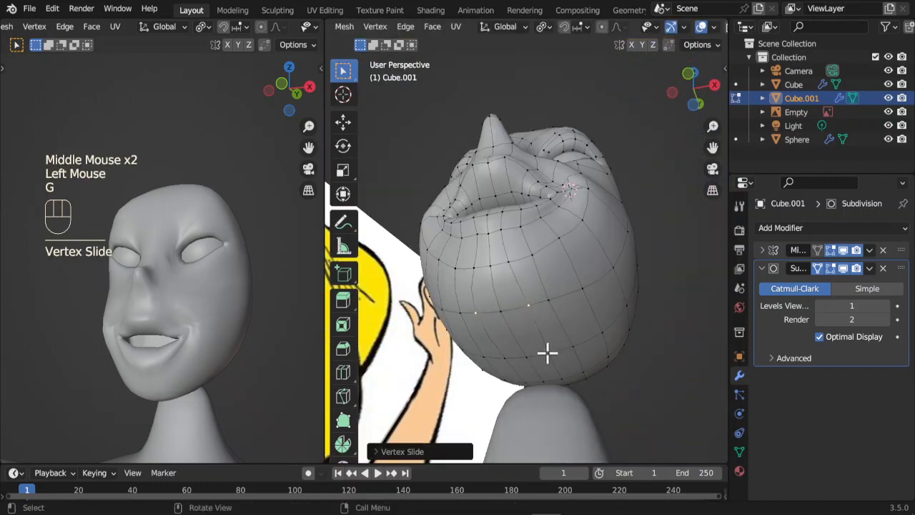
{"action": "left_click", "coordinate": [549, 352]}
{"action": "key", "text": "g"}
{"action": "key", "text": "g"}
{"action": "left_click", "coordinate": [566, 379]}
{"action": "key", "text": "g"}
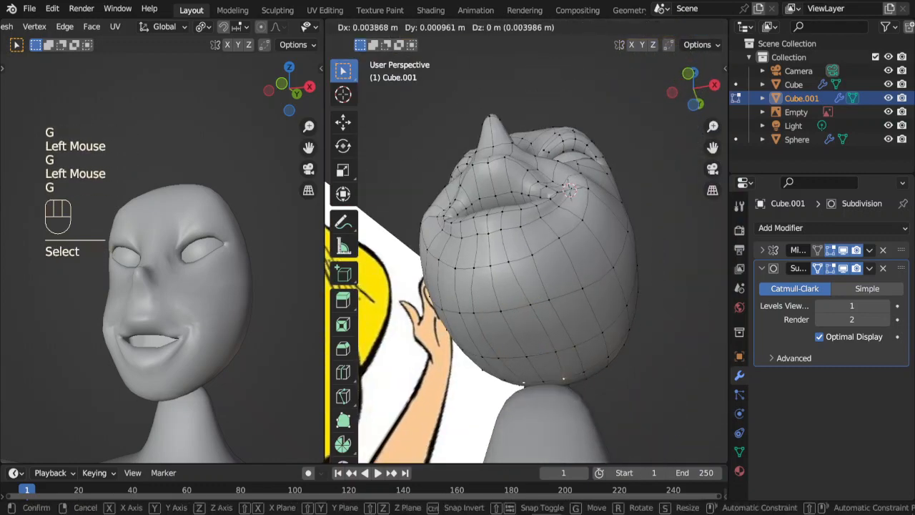
{"action": "key", "text": "g"}
{"action": "left_click", "coordinate": [590, 390]}
- Move the bottom chin vertex near the centre line and the neighbouring jaw vertex to round the chin
{"action": "left_click", "coordinate": [499, 309]}
{"action": "middle_click_drag", "start_coordinate": [500, 309], "coordinate": [542, 362]}
{"action": "key", "text": "g"}
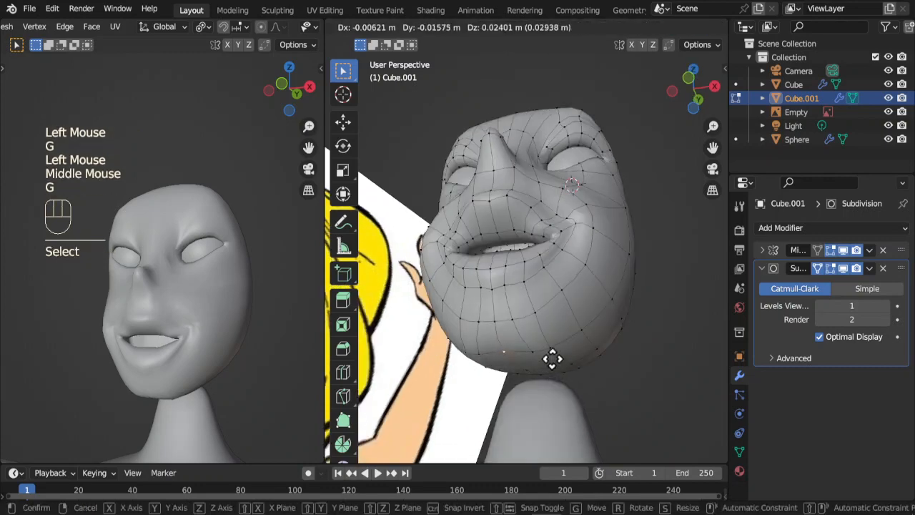
{"action": "left_click", "coordinate": [532, 362]}
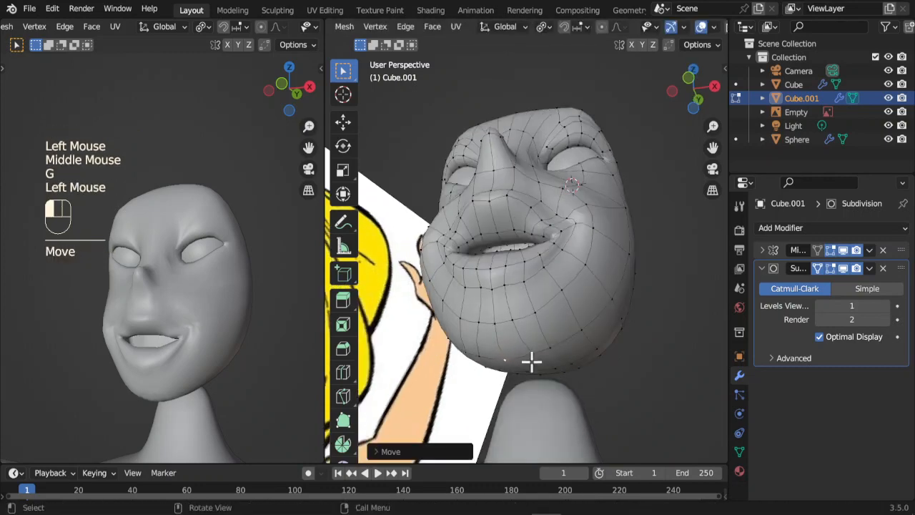
{"action": "left_click", "coordinate": [563, 376]}
{"action": "key", "text": "g"}
{"action": "left_click", "coordinate": [533, 364]}
- Adjust the lower jaw vertex from the side and check the smile from the front in the second viewport
{"action": "middle_click_drag", "start_coordinate": [533, 364], "coordinate": [477, 370]}
{"action": "left_click", "coordinate": [555, 363]}
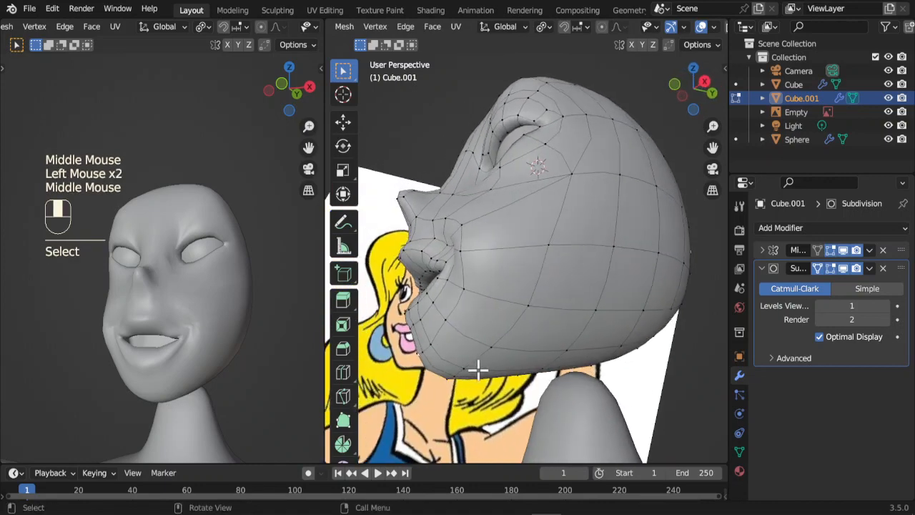
{"action": "key", "text": "g"}
{"action": "left_click", "coordinate": [505, 365]}
{"action": "key", "text": "g"}
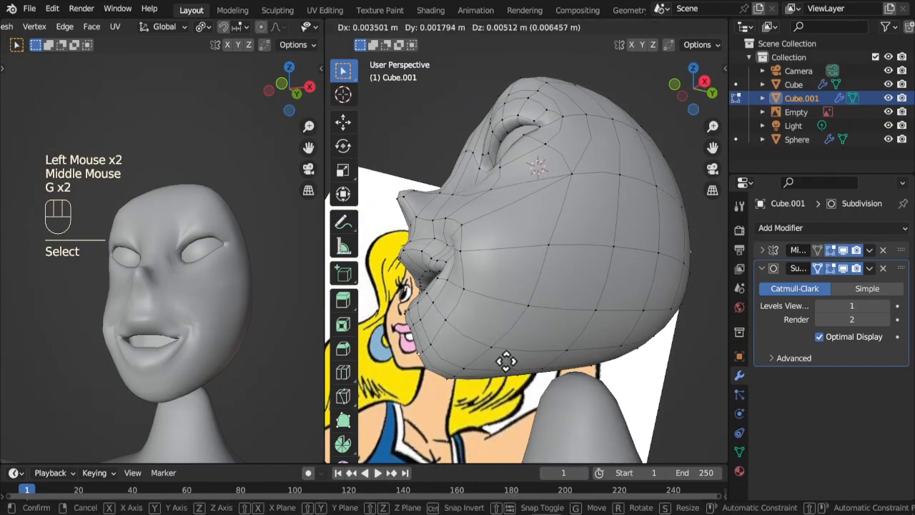
{"action": "middle_click_drag", "start_coordinate": [509, 353], "coordinate": [485, 367]}
{"action": "key", "text": "g"}
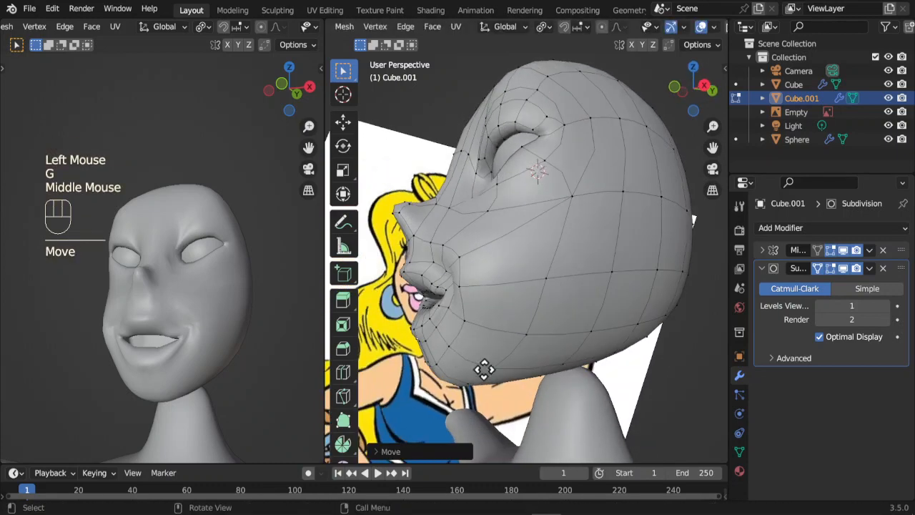
{"action": "key", "text": "g"}
{"action": "middle_click_drag", "start_coordinate": [229, 404], "coordinate": [184, 409]}
{"action": "scroll", "coordinate": [238, 408], "scroll_direction": "up", "scroll_amount": 2}
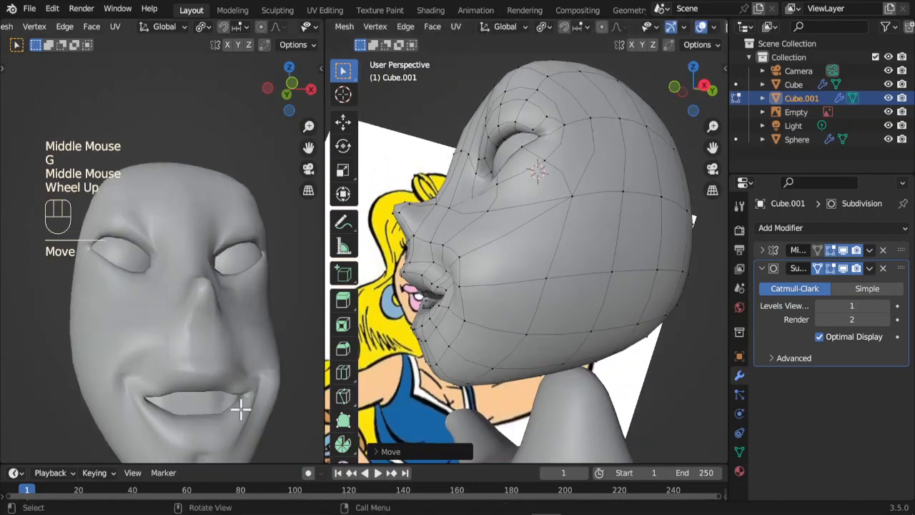
{"action": "middle_click_drag", "start_coordinate": [238, 408], "coordinate": [188, 389]}
- Slide the vertex just below the lower lip along its edge and move it slightly outward from the centre
{"action": "middle_click_drag", "start_coordinate": [461, 316], "coordinate": [591, 322], "text": "shift"}
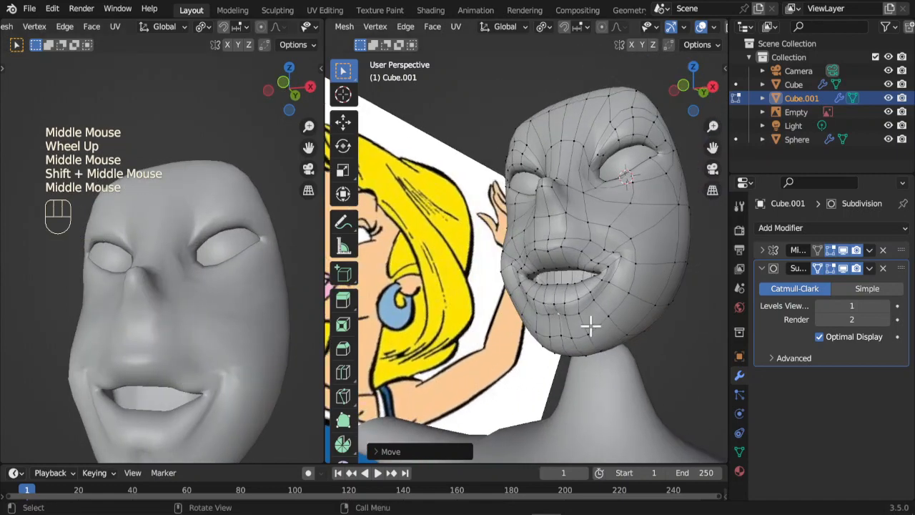
{"action": "key", "text": "g"}
{"action": "left_click", "coordinate": [558, 306]}
{"action": "left_click", "coordinate": [566, 309]}
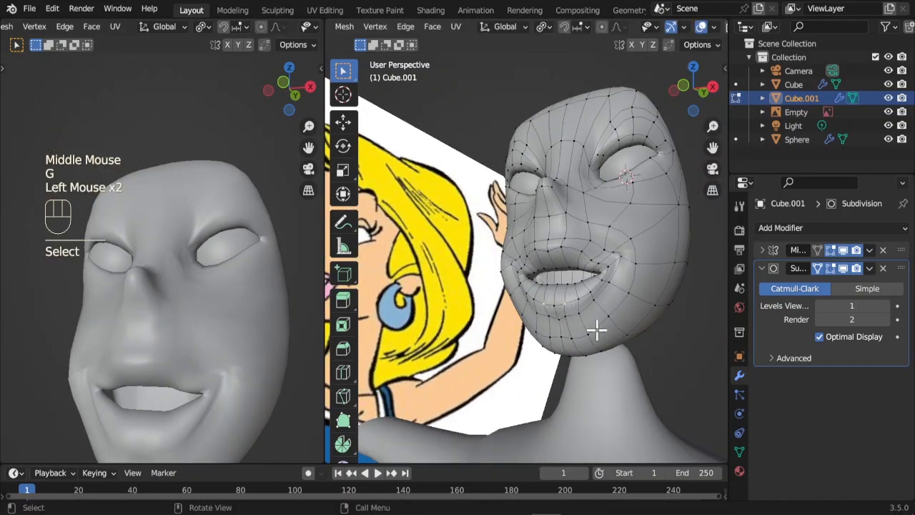
{"action": "scroll", "coordinate": [634, 378], "scroll_direction": "up", "scroll_amount": 1}
{"action": "key", "text": "g"}
{"action": "key", "text": "g"}
{"action": "left_click", "coordinate": [648, 383]}
{"action": "scroll", "coordinate": [648, 383], "scroll_direction": "up", "scroll_amount": 1}
{"action": "middle_click_drag", "start_coordinate": [648, 383], "coordinate": [644, 354]}
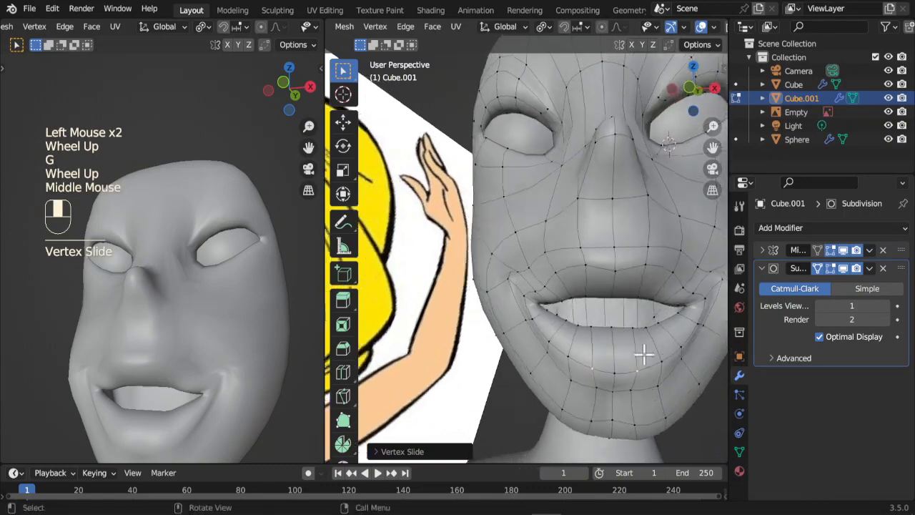
{"action": "key", "text": "g"}
{"action": "left_click", "coordinate": [681, 380]}
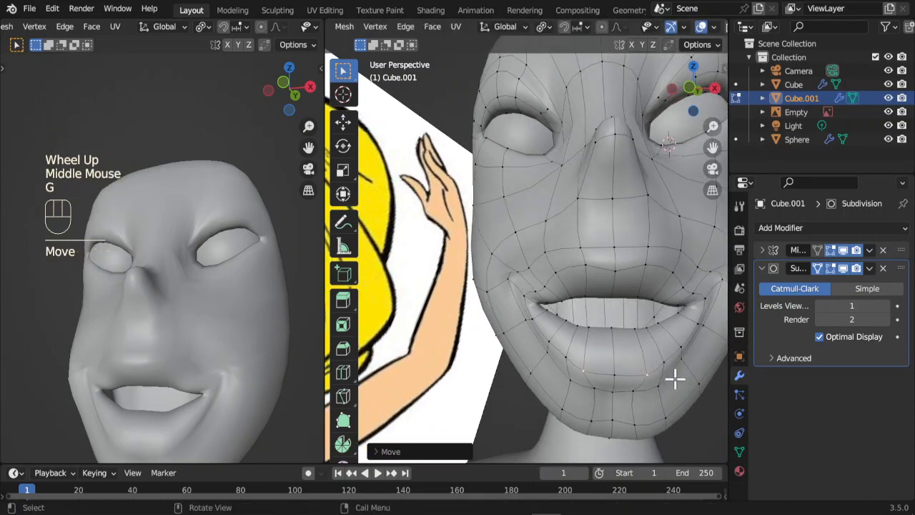
- Examine the head in Object Mode from the right side and front against the body and the reference drawing
{"action": "scroll", "coordinate": [650, 353], "scroll_direction": "down", "scroll_amount": 3}
{"action": "middle_click_drag", "start_coordinate": [649, 353], "coordinate": [551, 372]}
{"action": "scroll", "coordinate": [551, 372], "scroll_direction": "down", "scroll_amount": 2}
{"action": "key", "text": "Tab"}
{"action": "key", "text": "KP_3"}
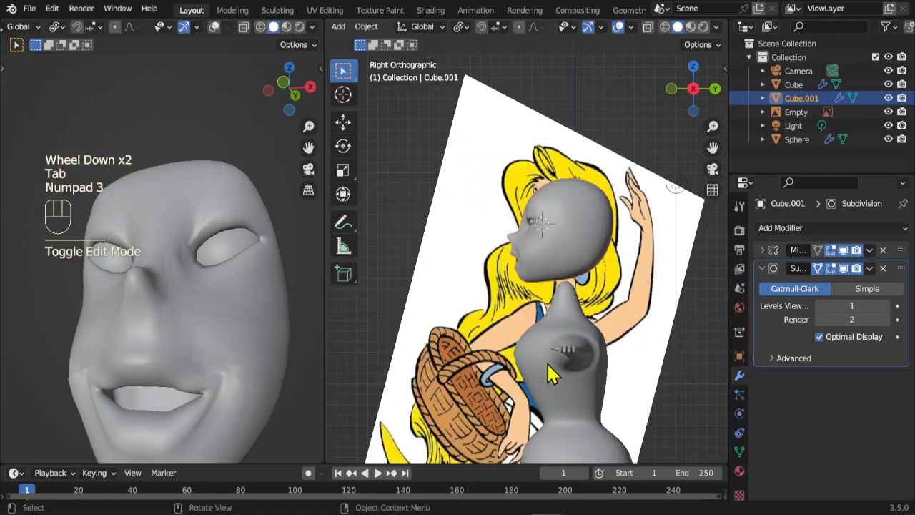
{"action": "key", "text": "KP_1"}
{"action": "scroll", "coordinate": [579, 343], "scroll_direction": "down", "scroll_amount": 1}
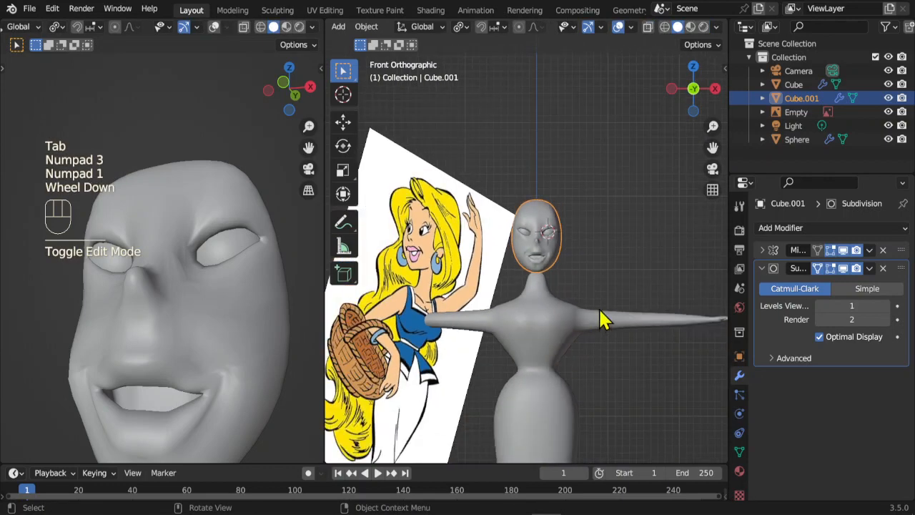
- Return to Edit Mode and move the vertex on the head's outline at mouth height in the front view
{"action": "scroll", "coordinate": [604, 308], "scroll_direction": "up", "scroll_amount": 2}
{"action": "key", "text": "Tab"}
{"action": "left_click", "coordinate": [601, 263]}
{"action": "key", "text": "g"}
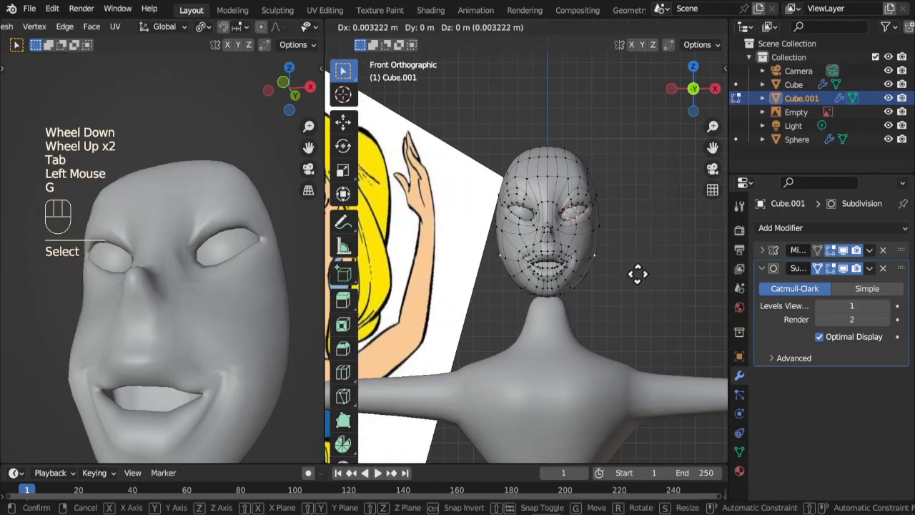
{"action": "left_click", "coordinate": [641, 283]}
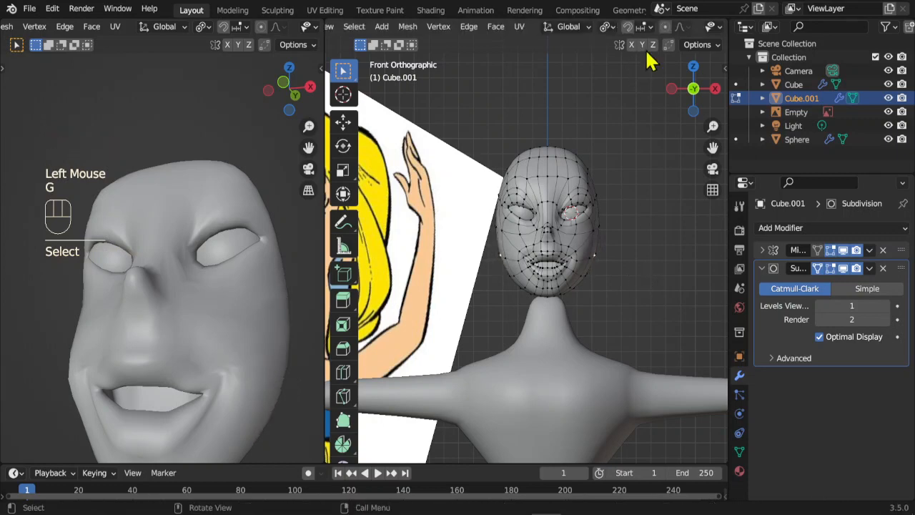
- Enable proportional editing and reshape the jaw outline in the front view by moving the head's outer vertices at mouth and lower jaw height
{"action": "left_click", "coordinate": [665, 26]}
{"action": "key", "text": "g"}
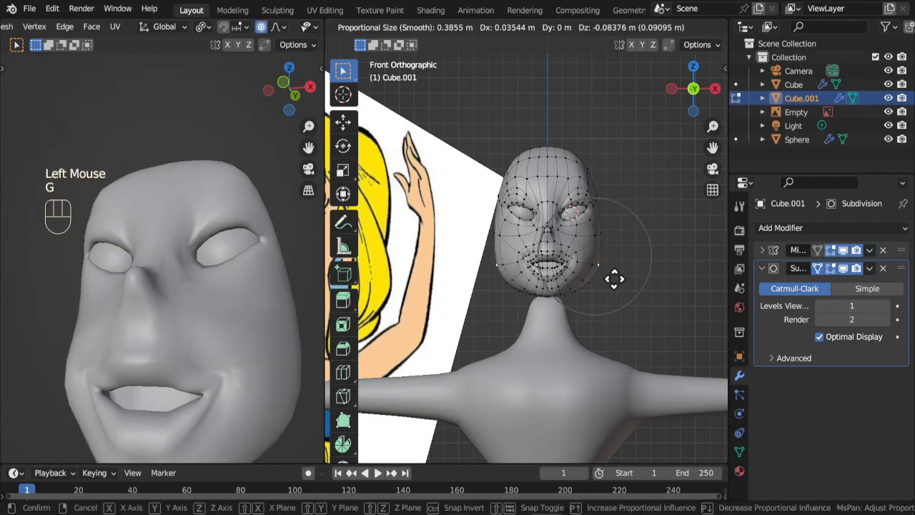
{"action": "left_click", "coordinate": [608, 281]}
{"action": "left_click", "coordinate": [591, 287]}
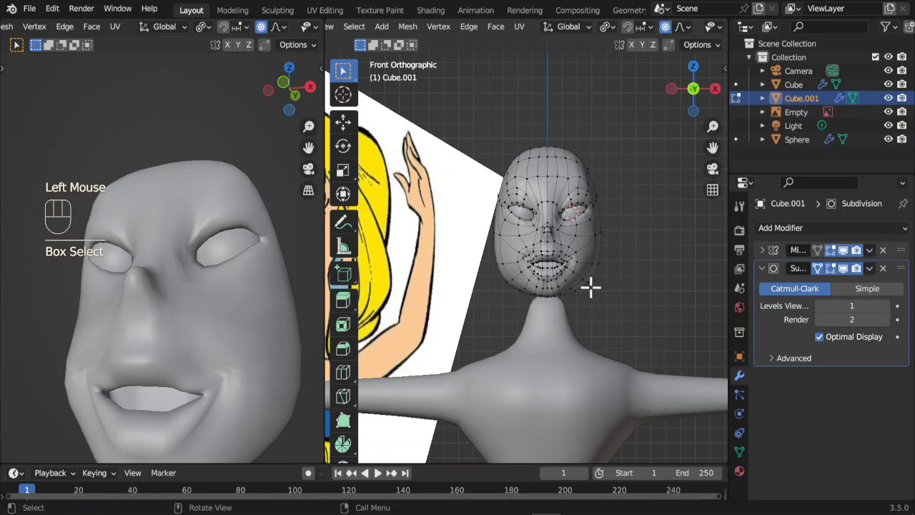
{"action": "key", "text": "g"}
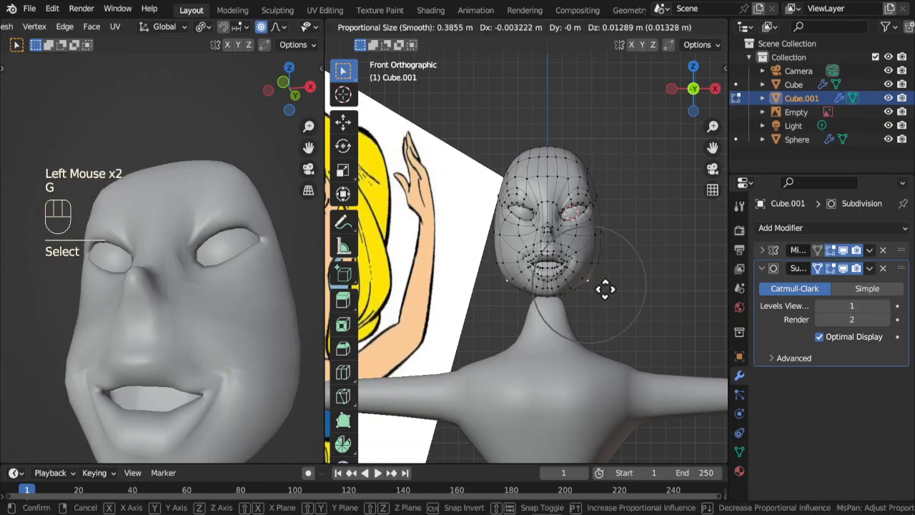
{"action": "left_click", "coordinate": [605, 266]}
{"action": "left_click", "coordinate": [607, 268]}
{"action": "key", "text": "g"}
{"action": "key", "text": "Tab"}
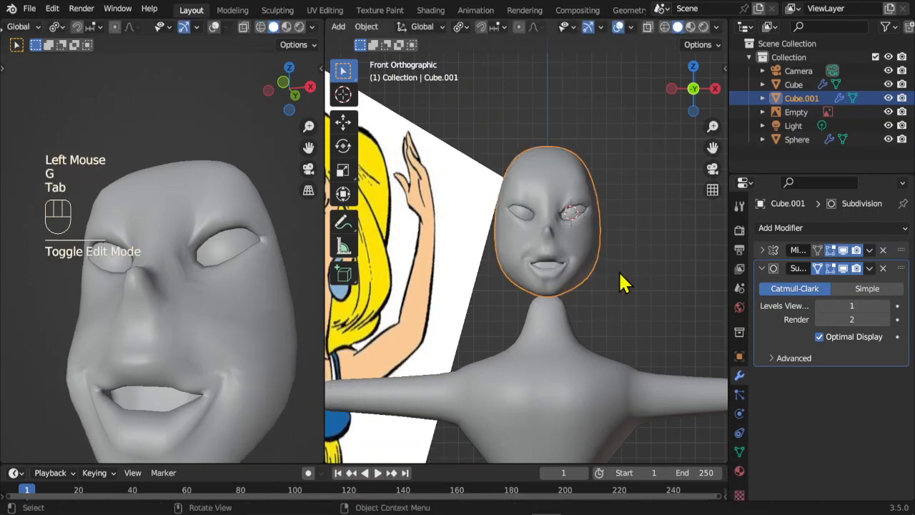
- Add a cube for the hair in the right side view, scale it to about 0.19 and place it above the forehead
{"action": "scroll", "coordinate": [622, 293], "scroll_direction": "down", "scroll_amount": 2}
{"action": "scroll", "coordinate": [619, 297], "scroll_direction": "down", "scroll_amount": 1}
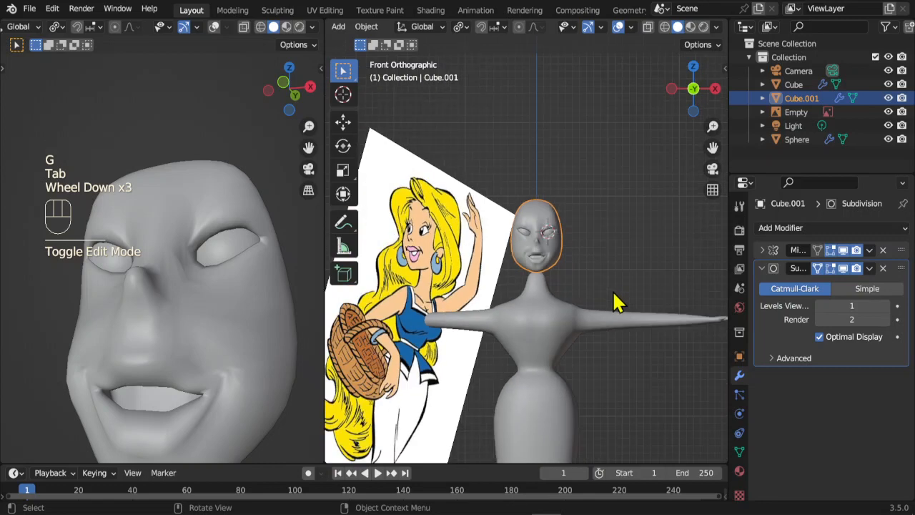
{"action": "key", "text": "KP_3"}
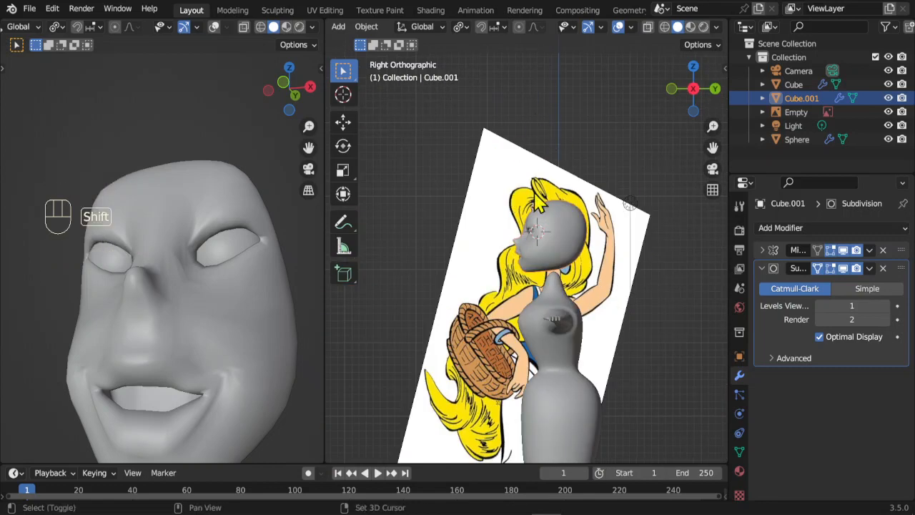
{"action": "key", "text": "shift+a"}
{"action": "mouse_move", "coordinate": [536, 214]}
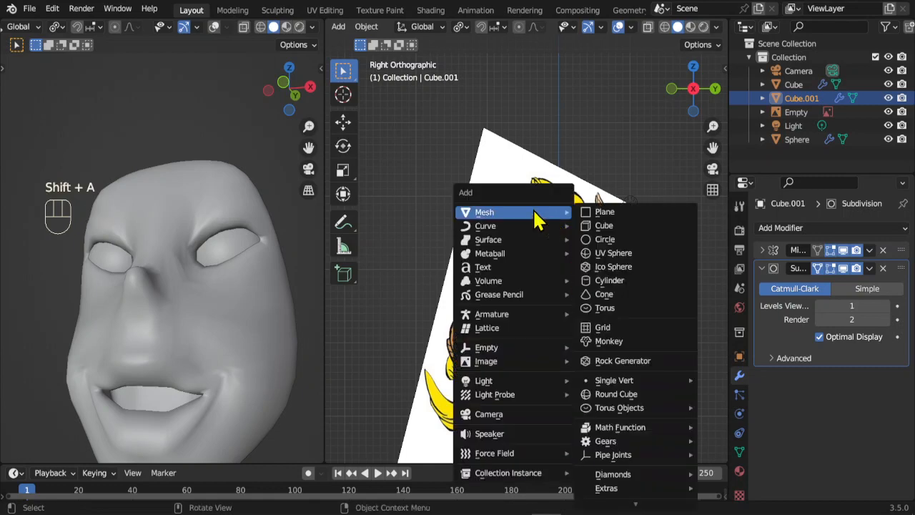
{"action": "left_click", "coordinate": [628, 230]}
{"action": "key", "text": "s"}
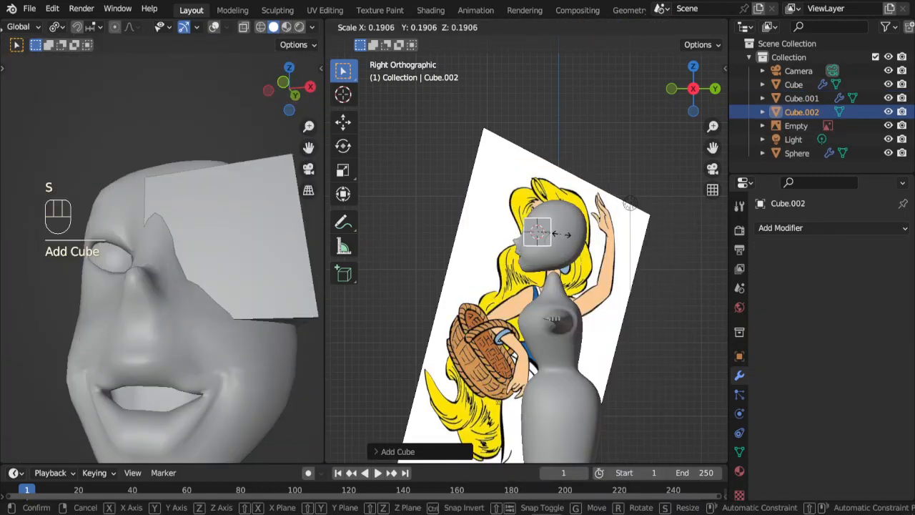
{"action": "left_click", "coordinate": [564, 236]}
{"action": "key", "text": "g"}
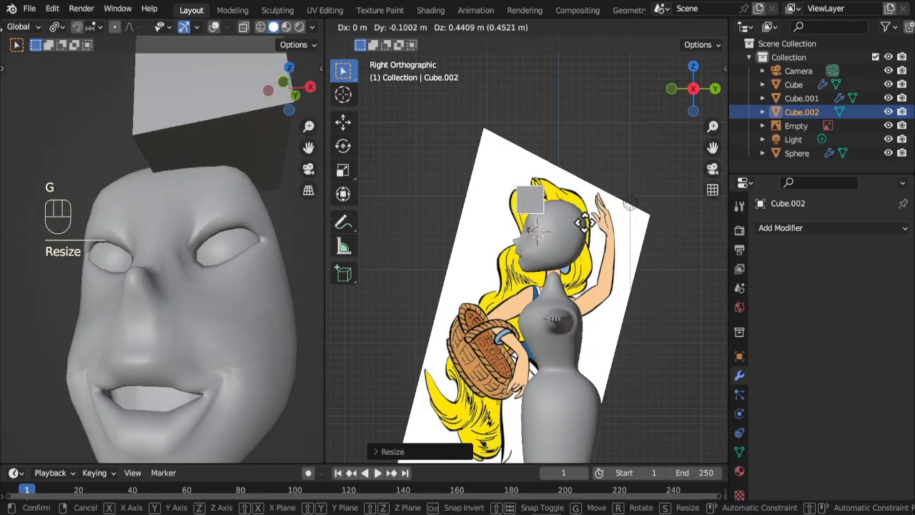
{"action": "left_click", "coordinate": [585, 223]}
- Extrude the cube's rear face segment by segment over the skull and down the back to hip height in the side view
{"action": "middle_click_drag", "start_coordinate": [593, 233], "coordinate": [454, 272]}
{"action": "key", "text": "Tab"}
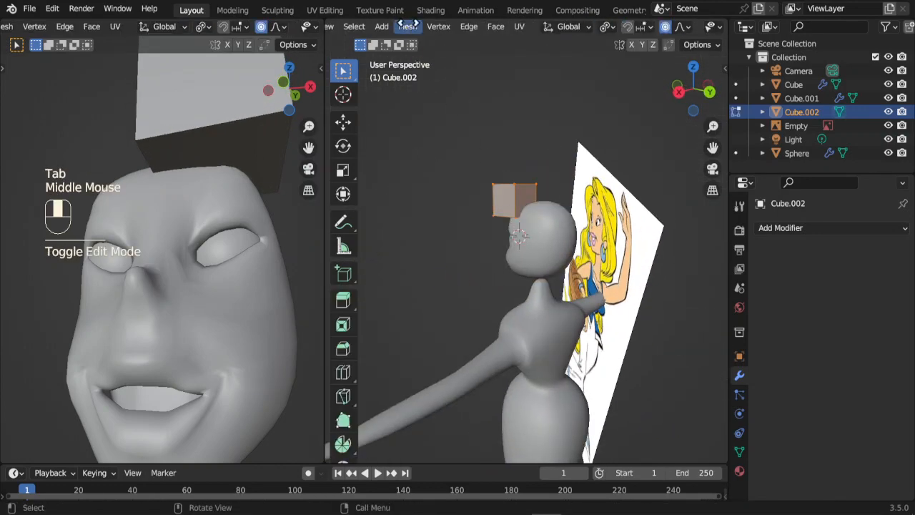
{"action": "middle_click_drag", "start_coordinate": [408, 26], "coordinate": [460, 24]}
{"action": "left_click", "coordinate": [464, 26]}
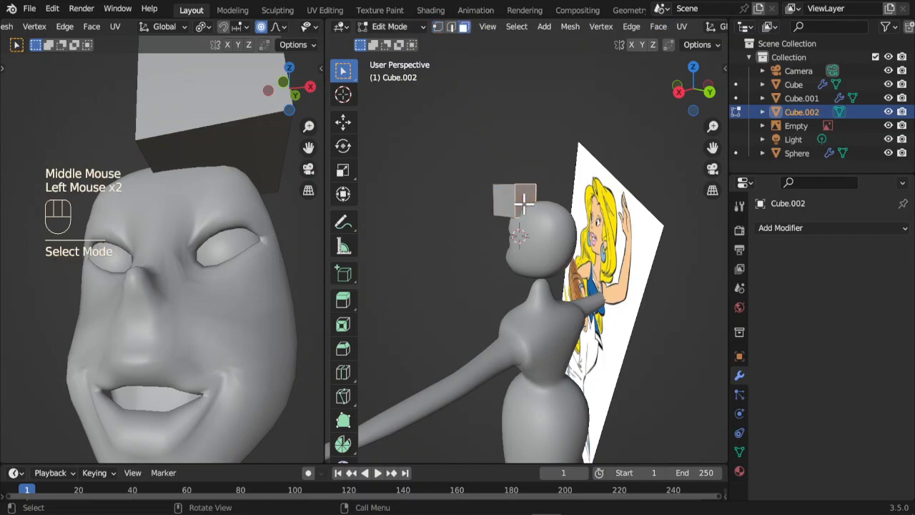
{"action": "key", "text": "KP_3"}
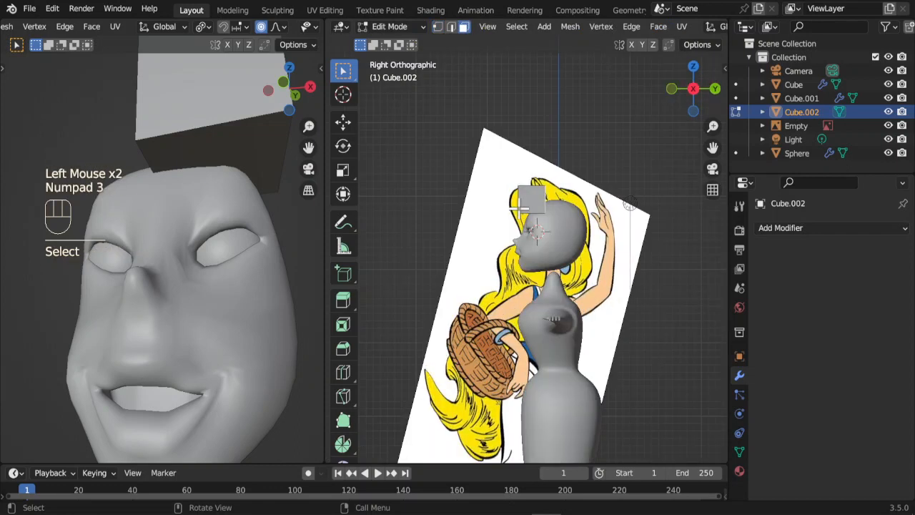
{"action": "right_click", "coordinate": [574, 208], "text": "ctrl"}
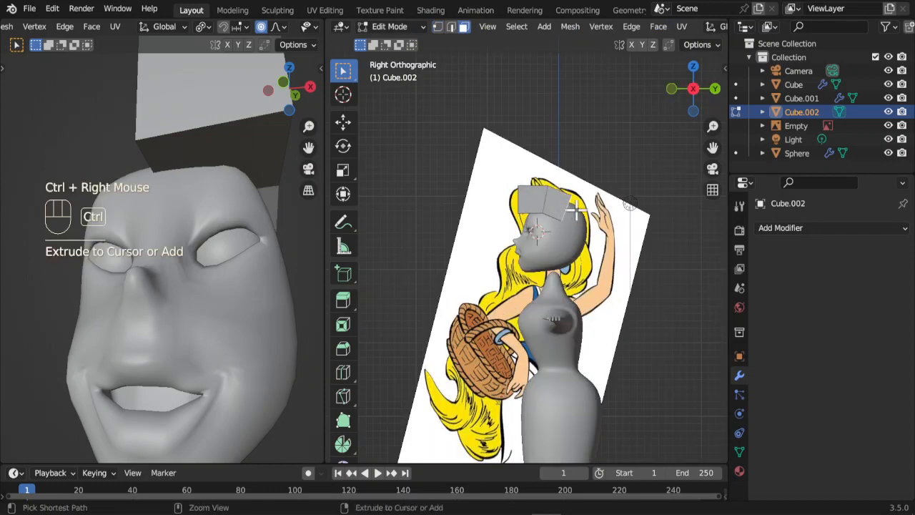
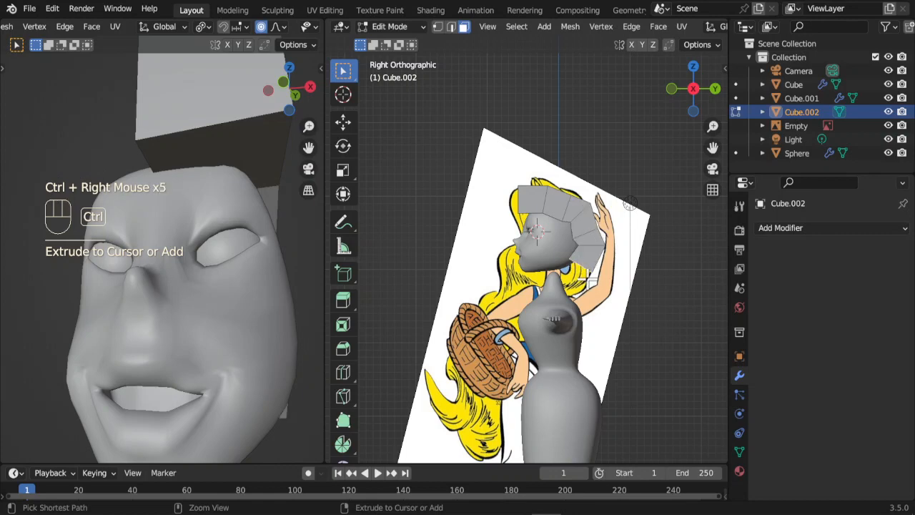
{"action": "right_click", "coordinate": [592, 290], "text": "ctrl"}
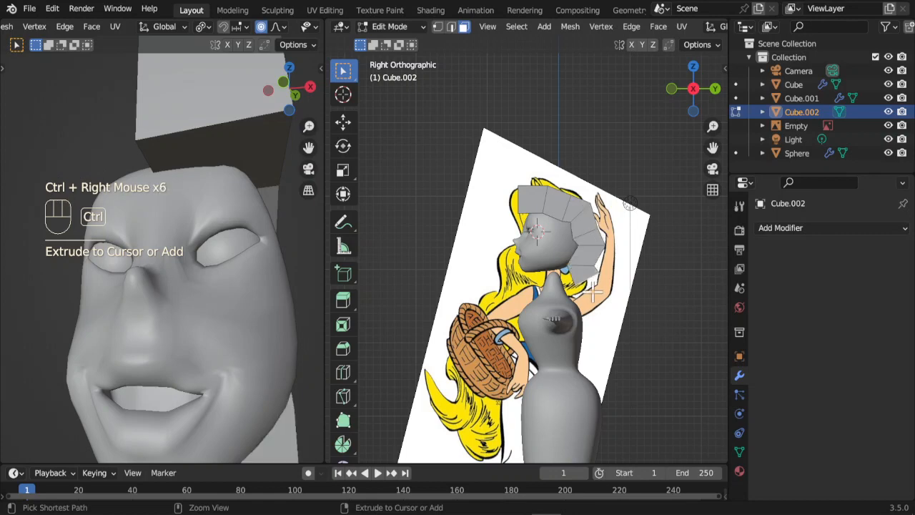
{"action": "right_click", "coordinate": [594, 330], "text": "ctrl"}
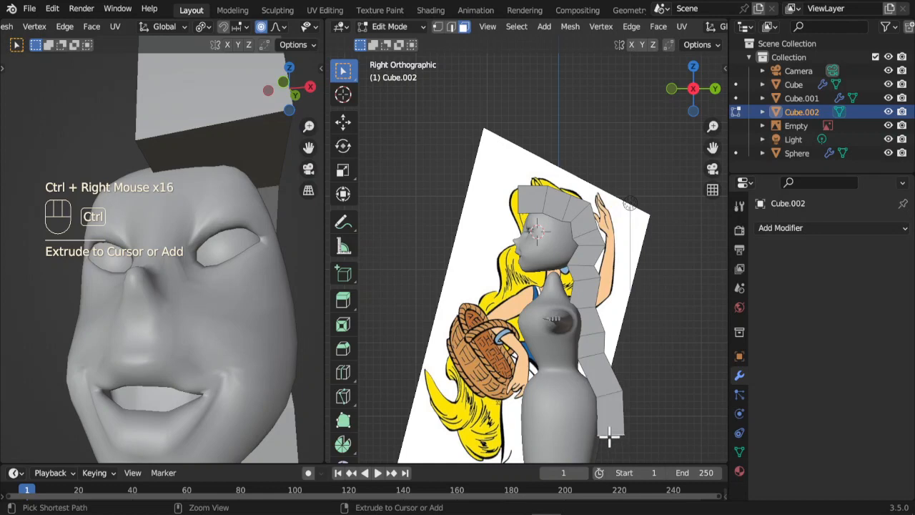
- Continue extruding the hair strand's lower end into a backward, upward curl and shrink the face at its tip
{"action": "middle_click_drag", "start_coordinate": [610, 438], "coordinate": [613, 313], "text": "shift"}
{"action": "right_click", "coordinate": [617, 329], "text": "ctrl"}
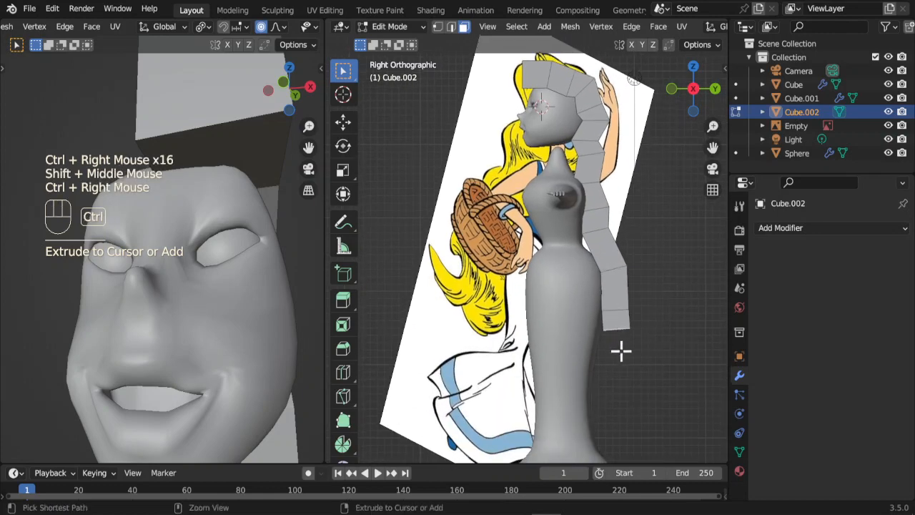
{"action": "right_click", "coordinate": [634, 349], "text": "ctrl"}
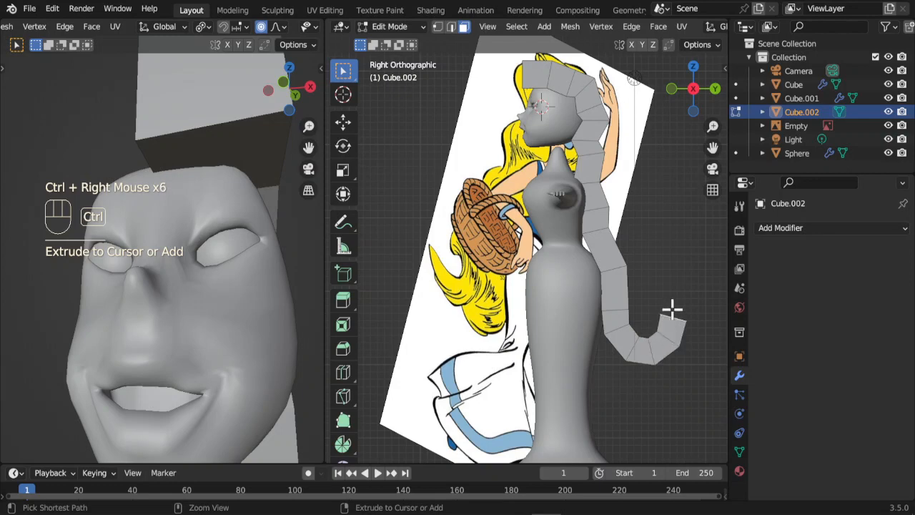
{"action": "key", "text": "s"}
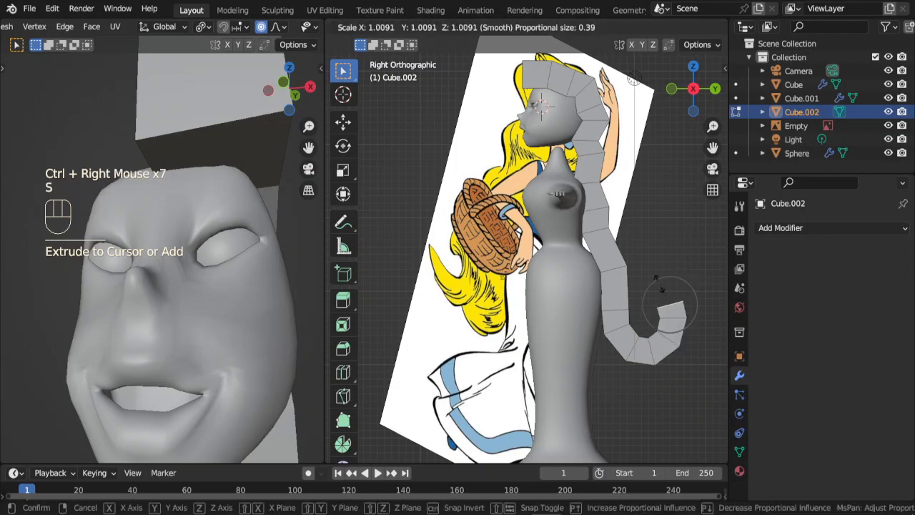
{"action": "left_click", "coordinate": [657, 294]}
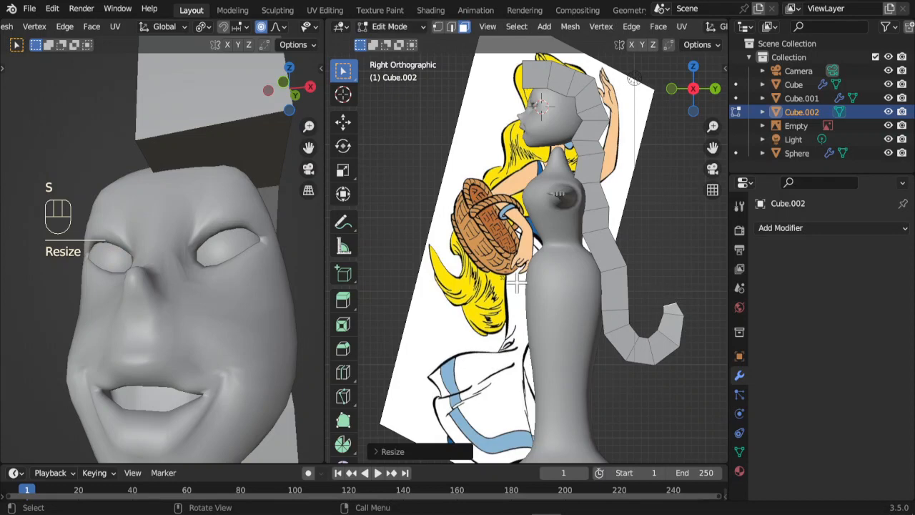
- Move the hair strand's faces at waist and neck height outward from the body with proportional editing
{"action": "middle_click_drag", "start_coordinate": [518, 281], "coordinate": [602, 268]}
{"action": "left_click", "coordinate": [573, 233]}
{"action": "middle_click_drag", "start_coordinate": [572, 233], "coordinate": [627, 260]}
{"action": "key", "text": "g"}
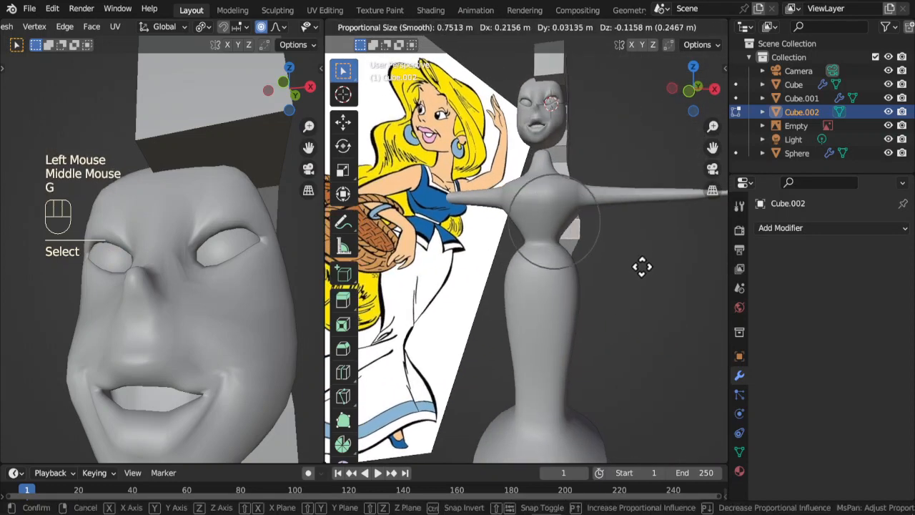
{"action": "left_click", "coordinate": [639, 265]}
{"action": "left_click", "coordinate": [602, 156]}
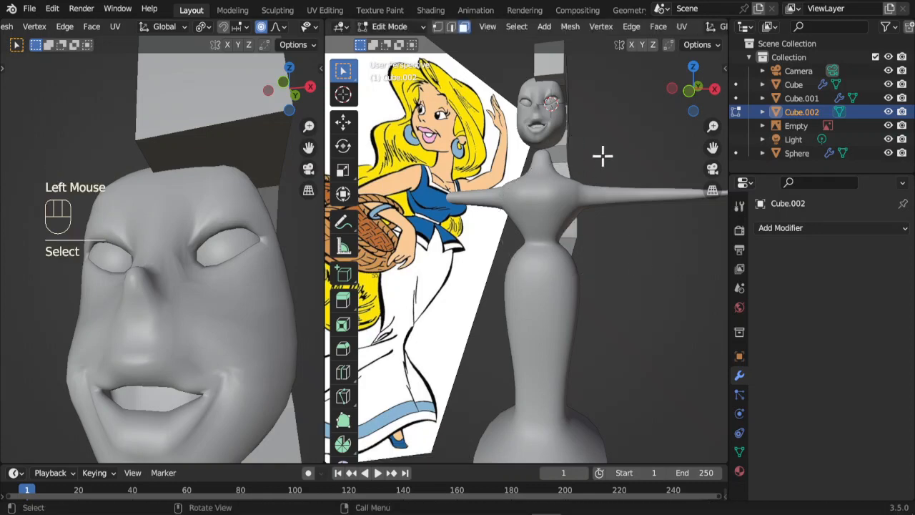
{"action": "key", "text": "g"}
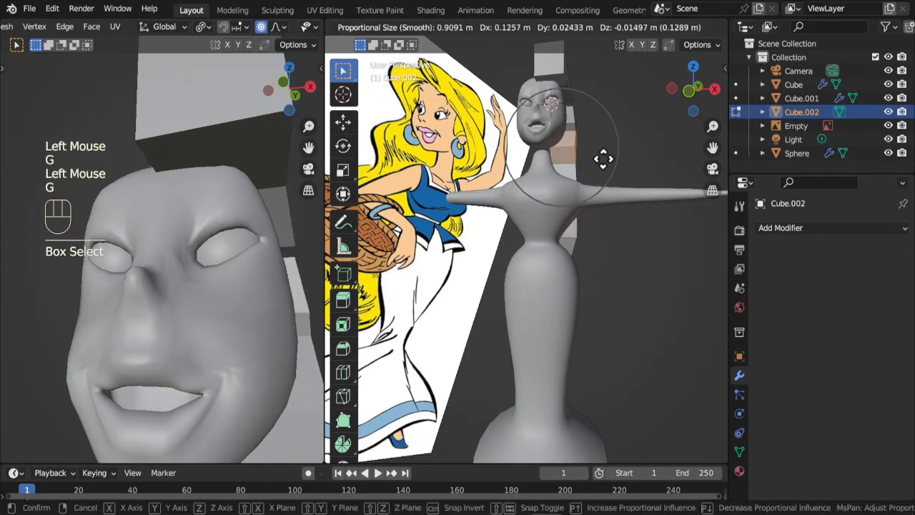
{"action": "left_click", "coordinate": [613, 176]}
- Add a Mirror modifier on the X axis to the hair strand, using the head as mirror object
{"action": "middle_click_drag", "start_coordinate": [613, 175], "coordinate": [643, 241]}
{"action": "scroll", "coordinate": [433, 207], "scroll_direction": "down", "scroll_amount": 2}
{"action": "key", "text": "Tab"}
{"action": "key", "text": "KP_7"}
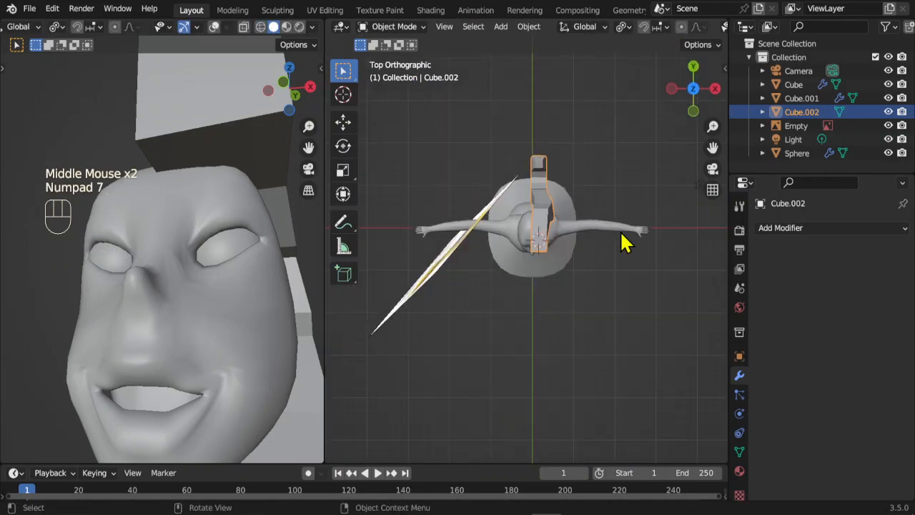
{"action": "key", "text": "KP_1"}
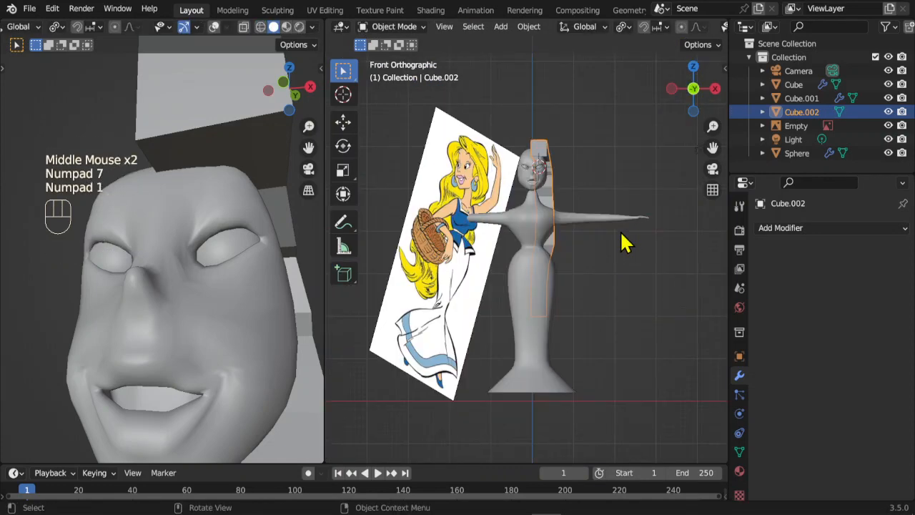
{"action": "left_click", "coordinate": [821, 229]}
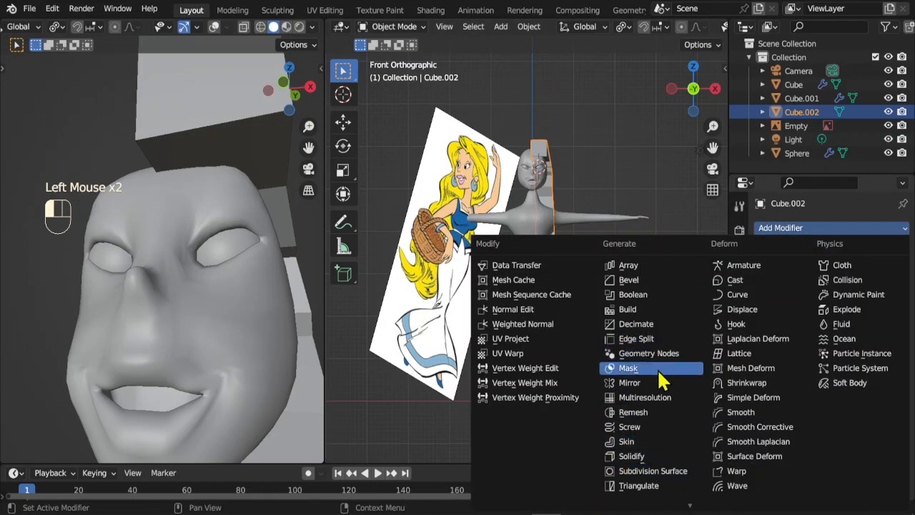
{"action": "left_click", "coordinate": [629, 383]}
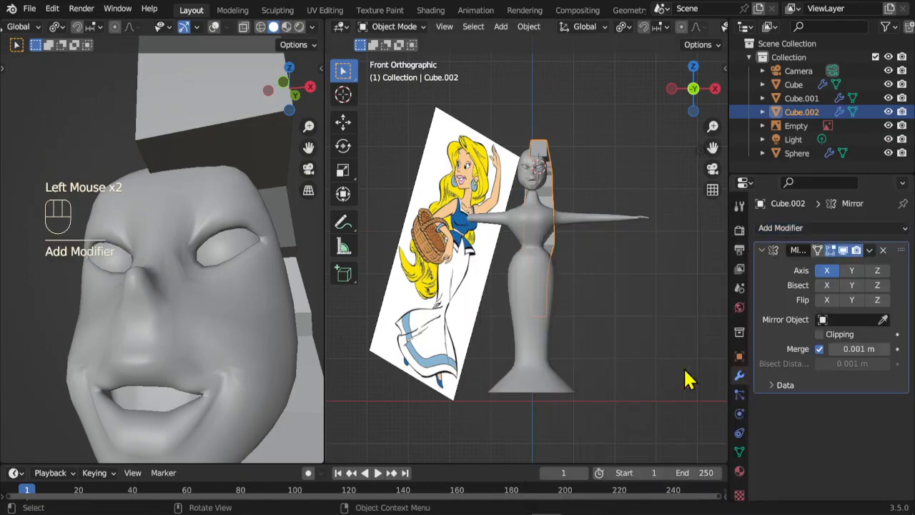
{"action": "left_click", "coordinate": [884, 319]}
{"action": "left_click", "coordinate": [534, 162]}
- Inspect the mirrored hair from the front and turn off Merge in its Mirror modifier
{"action": "scroll", "coordinate": [601, 197], "scroll_direction": "up", "scroll_amount": 2}
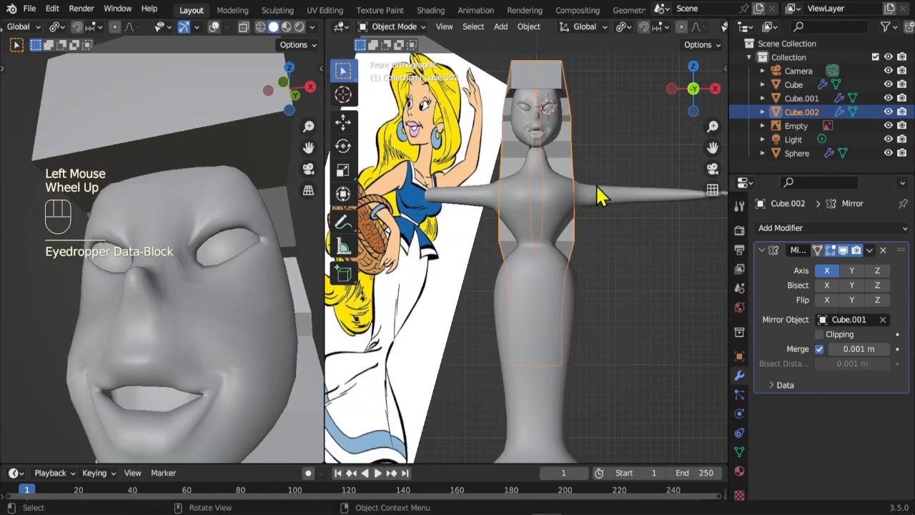
{"action": "middle_click_drag", "start_coordinate": [601, 197], "coordinate": [569, 223]}
{"action": "scroll", "coordinate": [568, 224], "scroll_direction": "up", "scroll_amount": 1}
{"action": "key", "text": "KP_1"}
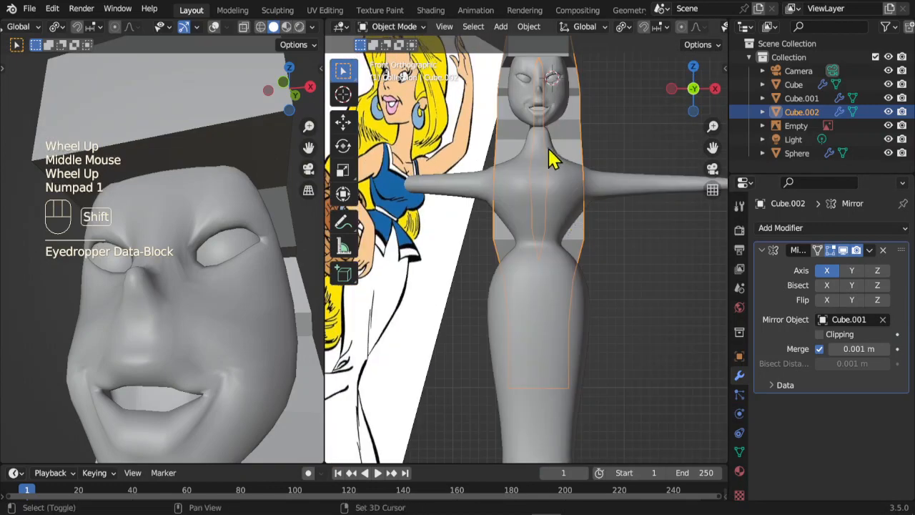
{"action": "middle_click_drag", "start_coordinate": [554, 159], "coordinate": [531, 304], "text": "shift"}
{"action": "left_click", "coordinate": [820, 350]}
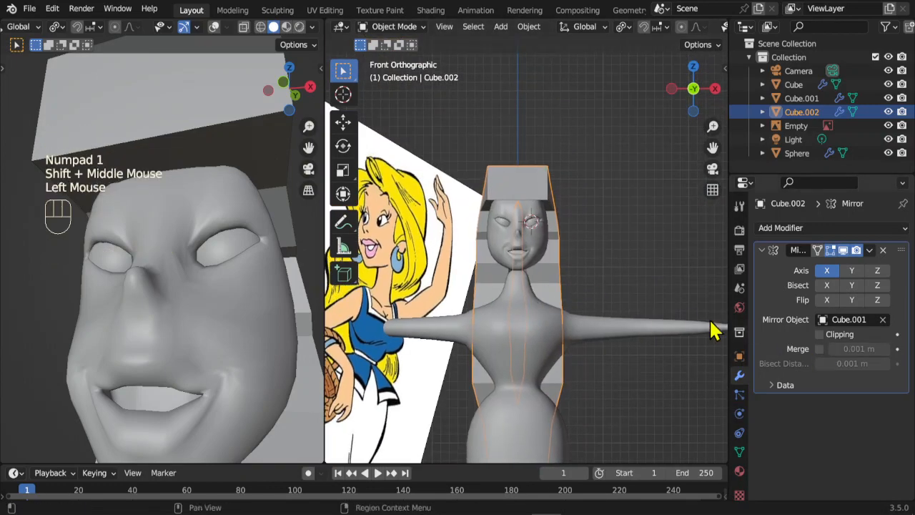
- Move the entire hair mesh outward along X by about 0.1 m in Edit Mode, leaving a gap between the mirrored halves
{"action": "key", "text": "Tab"}
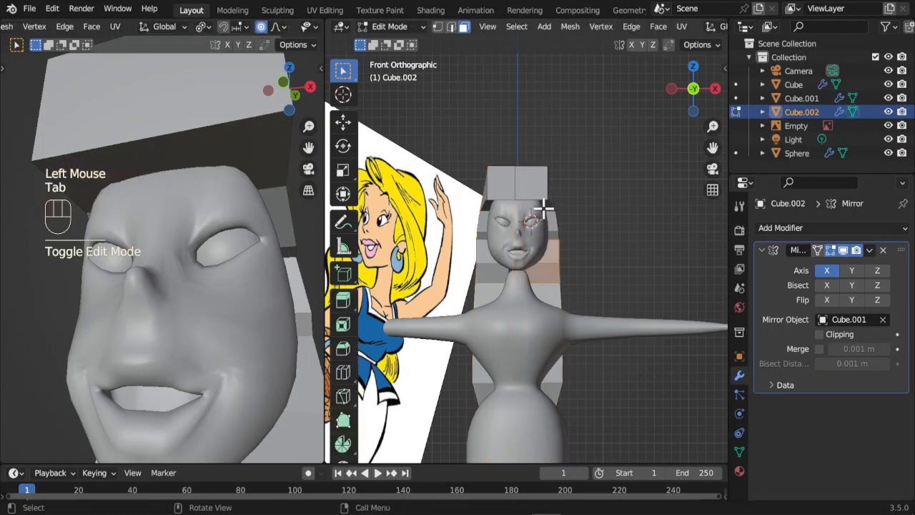
{"action": "key", "text": "a"}
{"action": "key", "text": "g"}
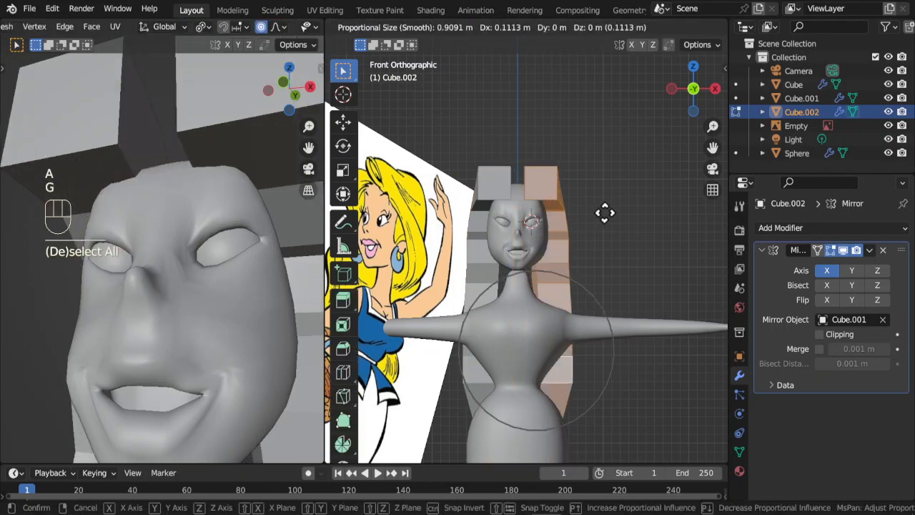
{"action": "left_click", "coordinate": [598, 212]}
- Move the hair faces at neck and torso height inward in the front view, using proportional editing, and check the side
{"action": "left_click", "coordinate": [562, 283]}
{"action": "key", "text": "g"}
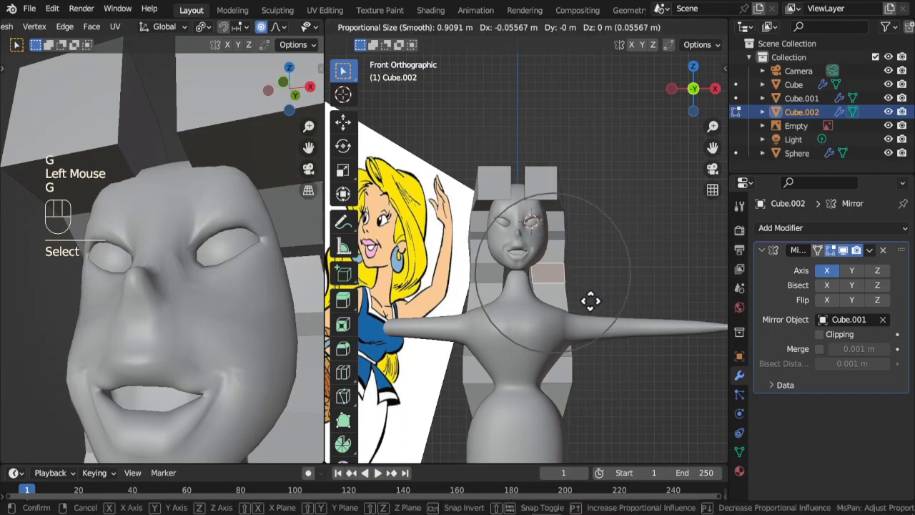
{"action": "left_click", "coordinate": [584, 300]}
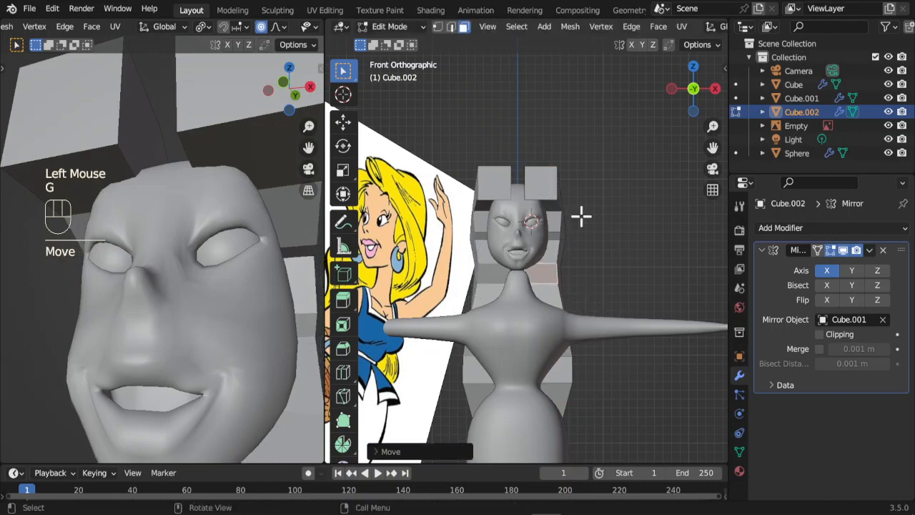
{"action": "left_click", "coordinate": [584, 369]}
{"action": "key", "text": "g"}
{"action": "left_click", "coordinate": [578, 370]}
{"action": "middle_click_drag", "start_coordinate": [578, 370], "coordinate": [544, 230]}
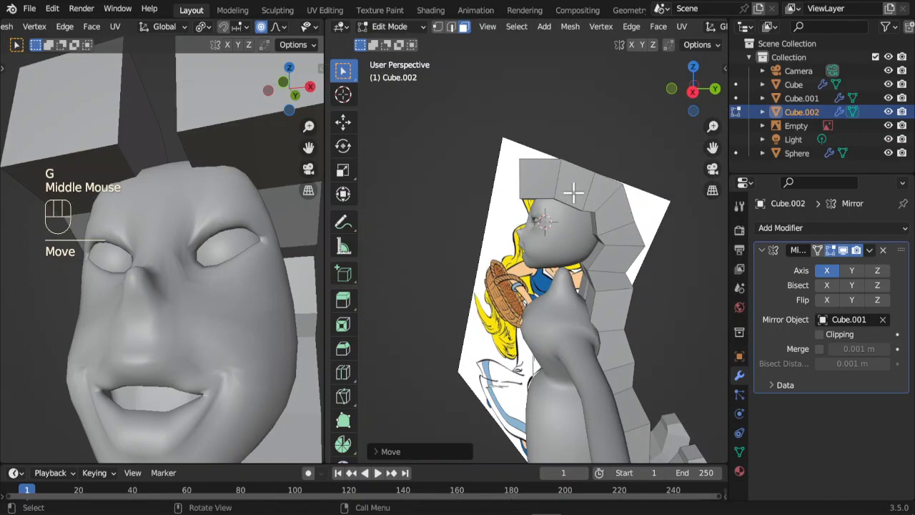
- Duplicate the entire hair strand in the front view, placing the copy about 0.13 m outward and 0.18 m lower
{"action": "key", "text": "a"}
{"action": "key", "text": "KP_3"}
{"action": "key", "text": "KP_1"}
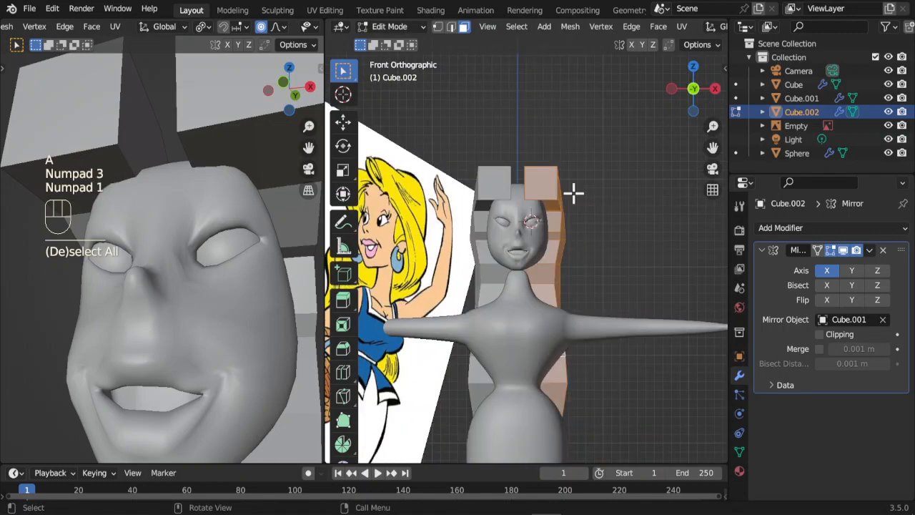
{"action": "key", "text": "shift+d"}
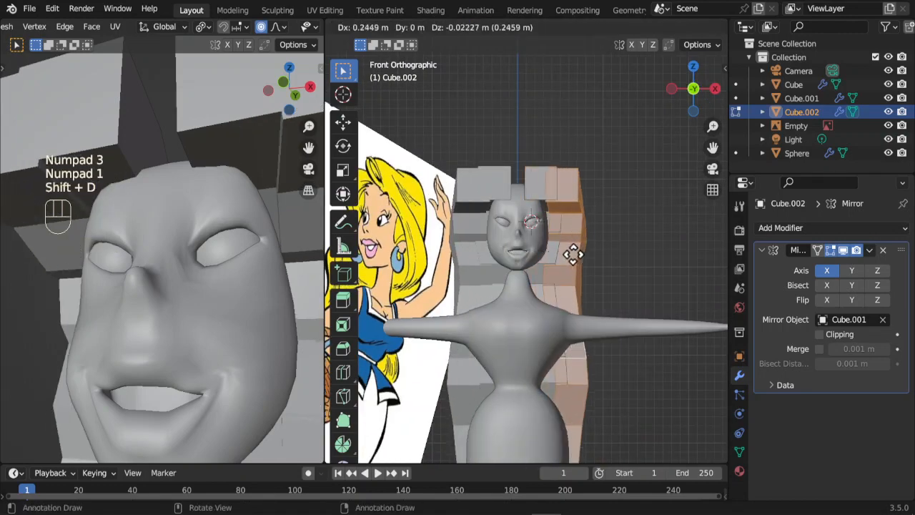
{"action": "left_click_drag", "start_coordinate": [574, 265], "coordinate": [564, 266]}
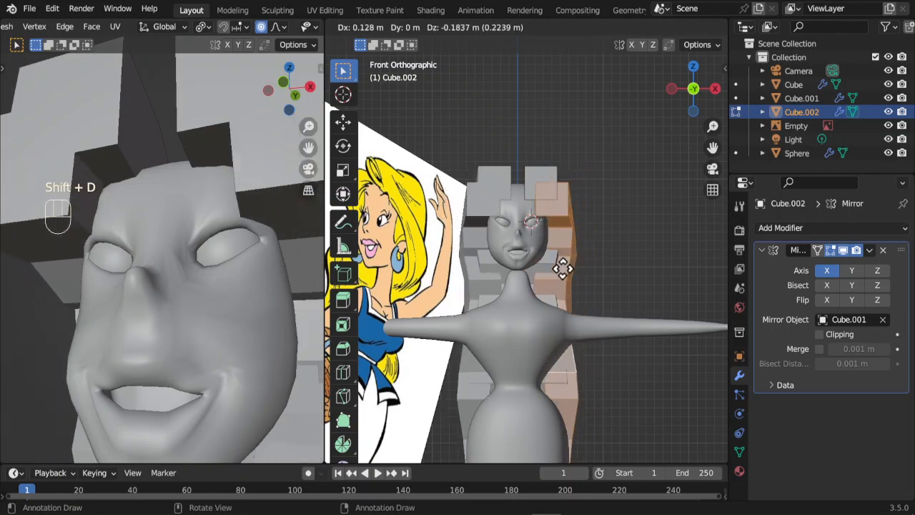
{"action": "left_click", "coordinate": [565, 265]}
- In the side view, move the duplicated strand forward, scale it down slightly and fit it under the first strand around the head
{"action": "middle_click_drag", "start_coordinate": [574, 265], "coordinate": [493, 283]}
{"action": "key", "text": "KP_3"}
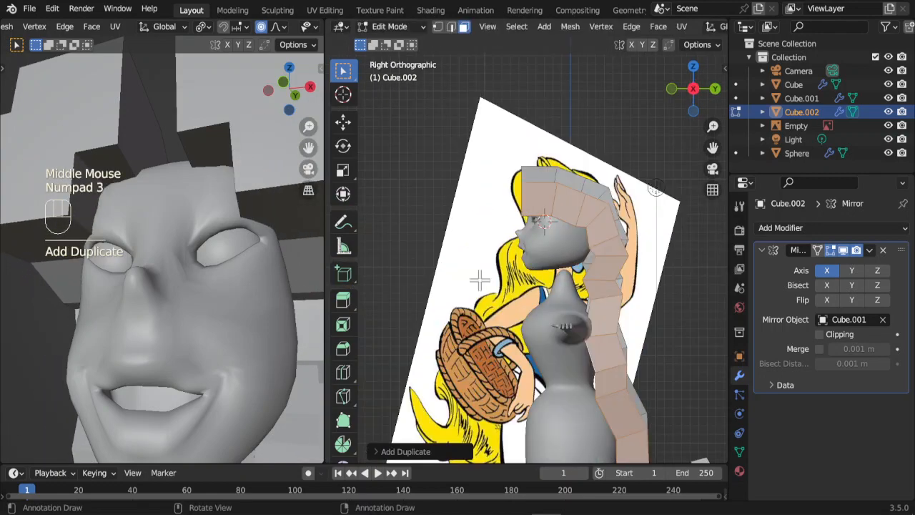
{"action": "key", "text": "g"}
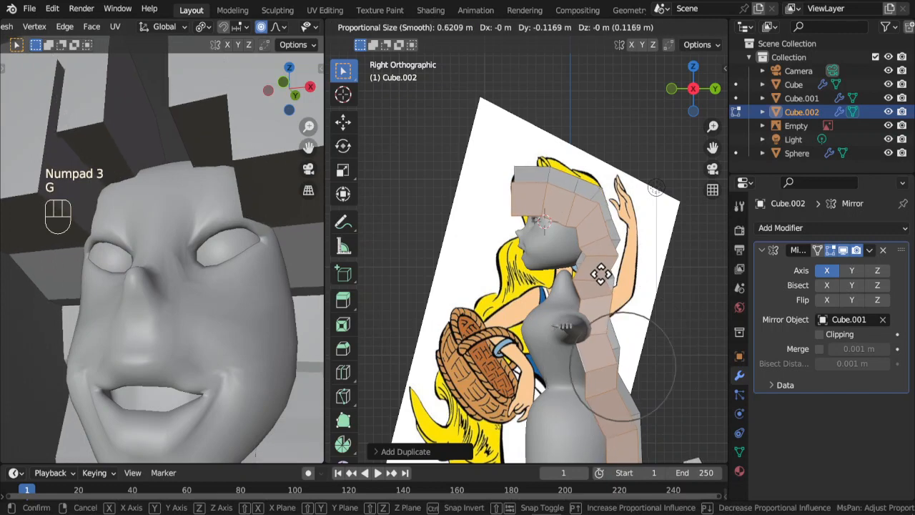
{"action": "scroll", "coordinate": [601, 274], "scroll_direction": "up", "scroll_amount": 4}
{"action": "left_click", "coordinate": [603, 272]}
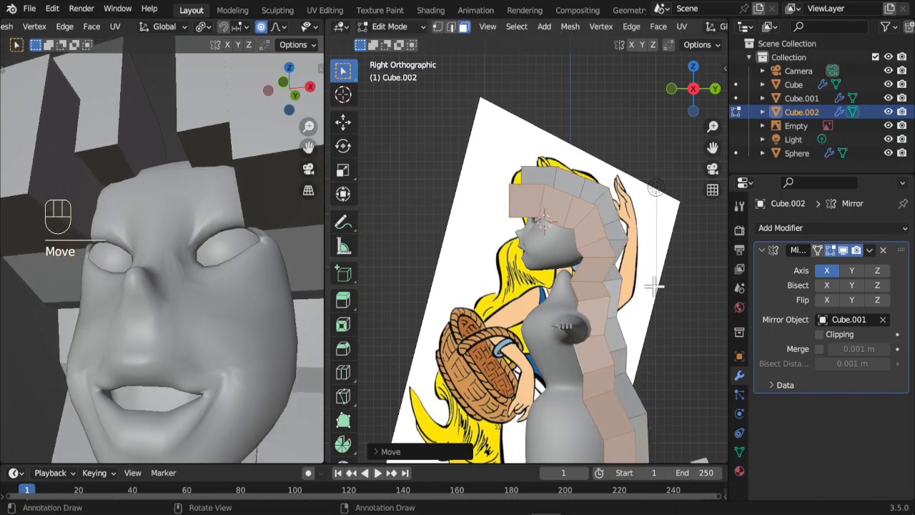
{"action": "key", "text": "s"}
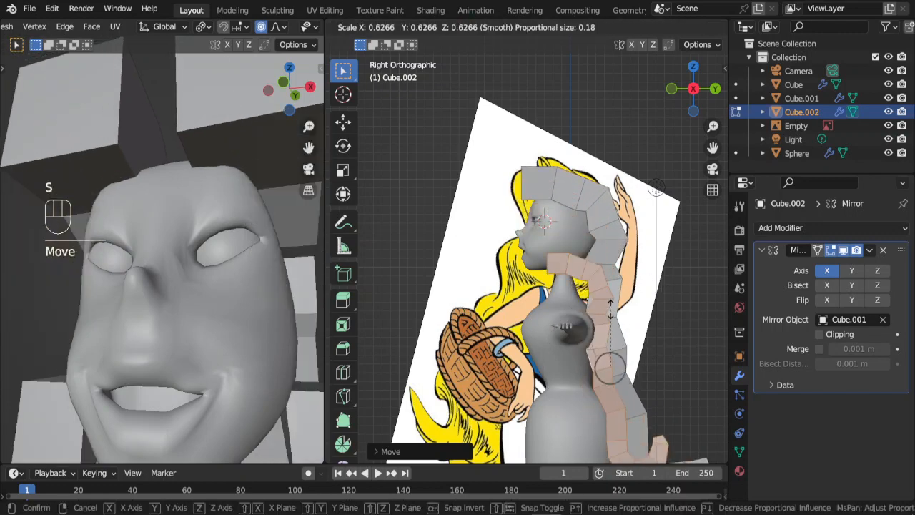
{"action": "key", "text": "g"}
{"action": "left_click", "coordinate": [592, 252]}
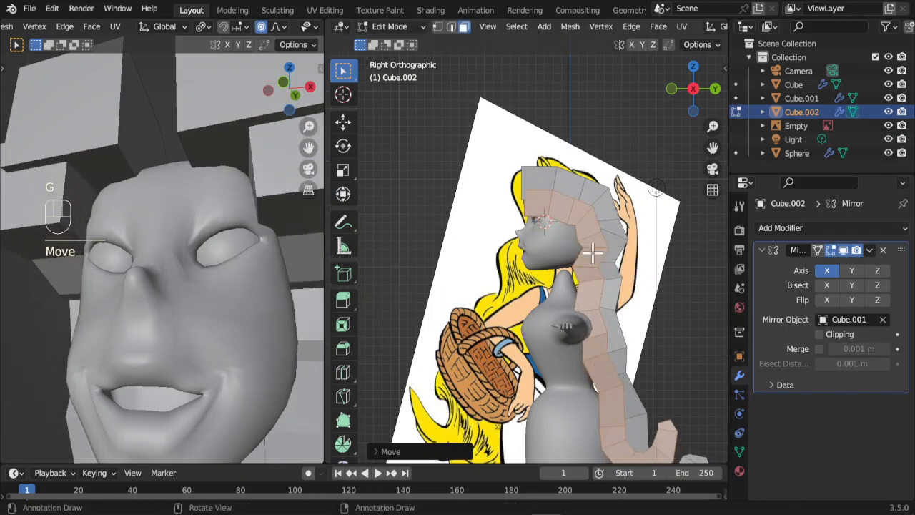
- Leave Edit Mode and add a Subdivision modifier at viewport level 1 to the hair
{"action": "scroll", "coordinate": [603, 281], "scroll_direction": "down", "scroll_amount": 2}
{"action": "middle_click_drag", "start_coordinate": [612, 371], "coordinate": [624, 352]}
{"action": "key", "text": "Tab"}
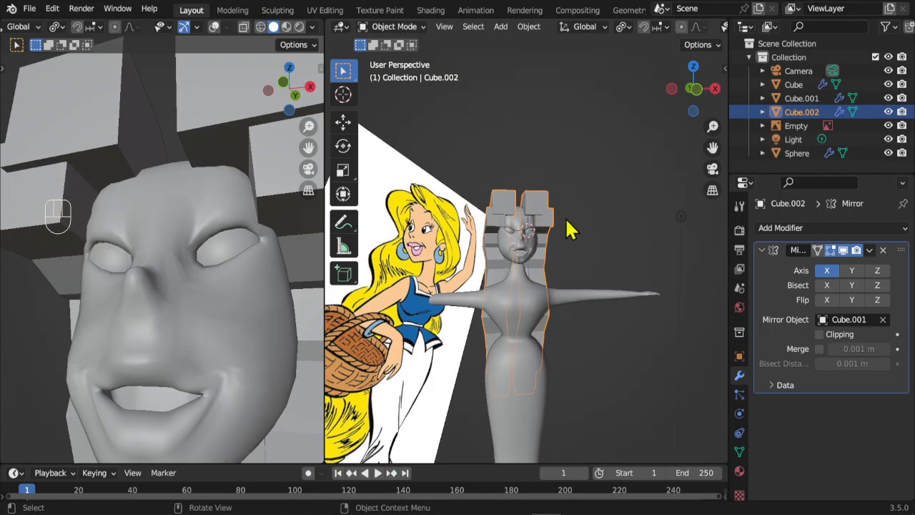
{"action": "key", "text": "ctrl+1"}
{"action": "middle_click_drag", "start_coordinate": [570, 229], "coordinate": [607, 323]}
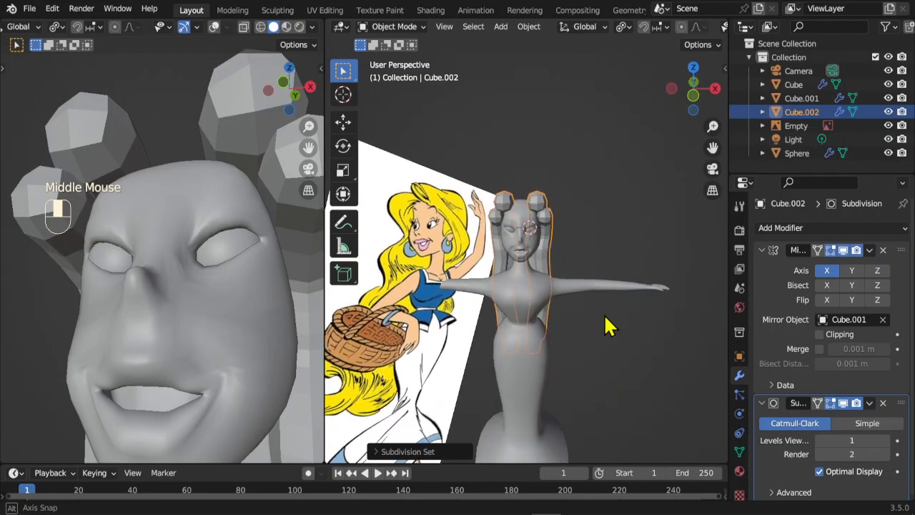
- Select the inner side faces at the upper strand's front end and move them inward to the centre line, using proportional editing
{"action": "scroll", "coordinate": [608, 256], "scroll_direction": "up", "scroll_amount": 3}
{"action": "scroll", "coordinate": [607, 256], "scroll_direction": "up", "scroll_amount": 1}
{"action": "middle_click_drag", "start_coordinate": [607, 255], "coordinate": [510, 84]}
{"action": "key", "text": "Tab"}
{"action": "left_click", "coordinate": [510, 85]}
{"action": "left_click", "coordinate": [493, 86]}
{"action": "left_click", "coordinate": [492, 83], "text": "shift"}
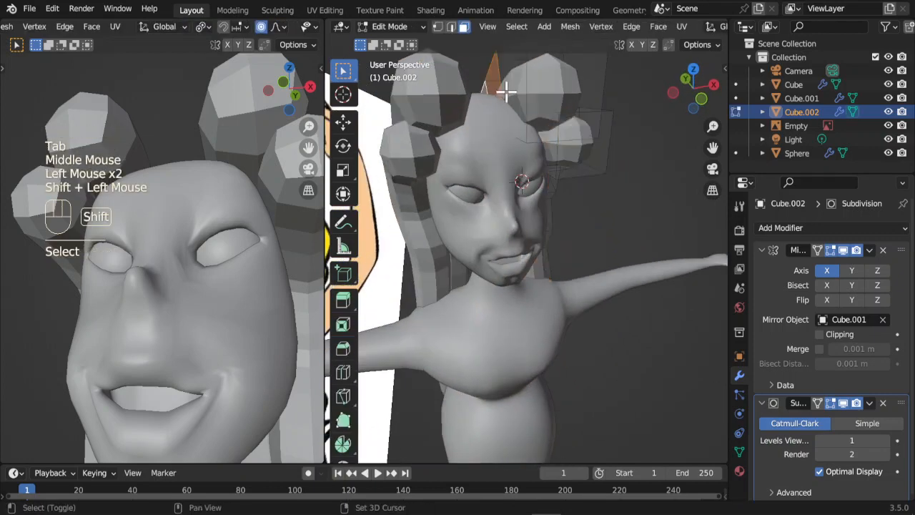
{"action": "left_click", "coordinate": [494, 85], "text": "shift"}
{"action": "key", "text": "KP_3"}
{"action": "key", "text": "KP_1"}
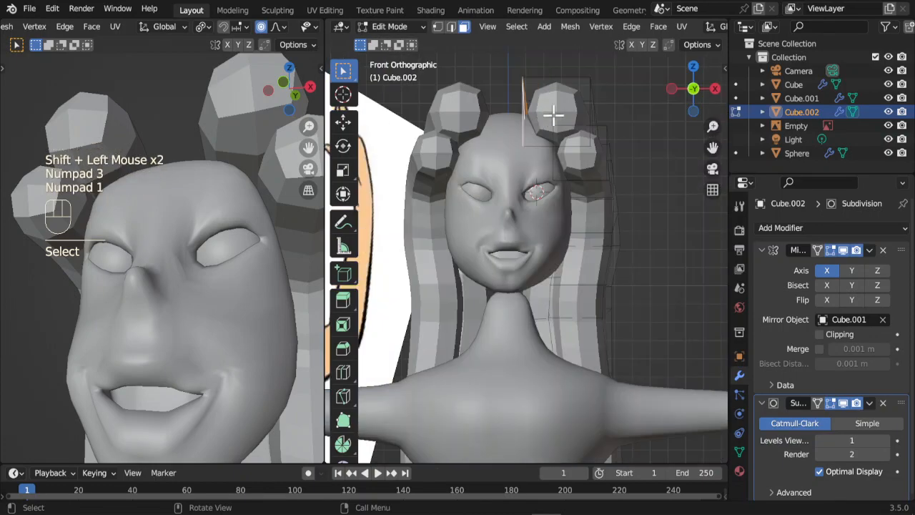
{"action": "key", "text": "g"}
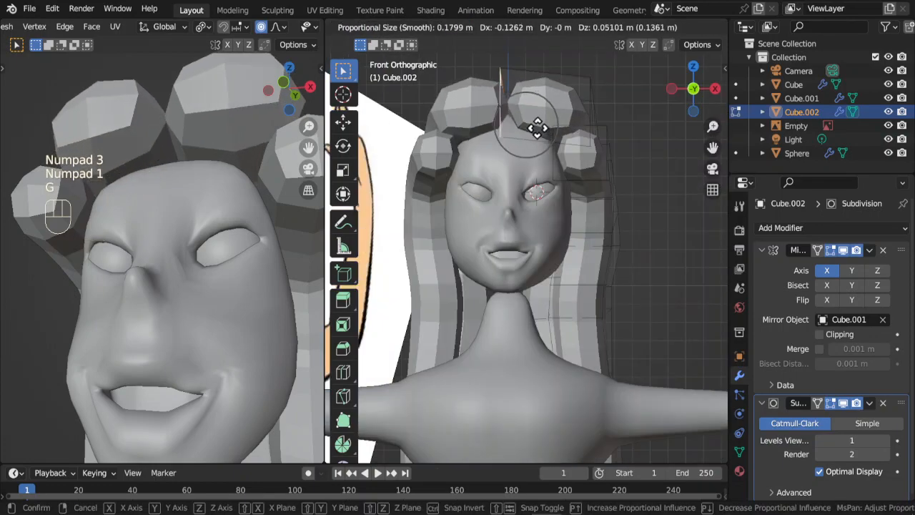
{"action": "left_click", "coordinate": [530, 122]}
- Scale the front end face of the lower outer strand and move it up and back against the temple
{"action": "left_click", "coordinate": [578, 157]}
{"action": "middle_click_drag", "start_coordinate": [644, 198], "coordinate": [622, 229]}
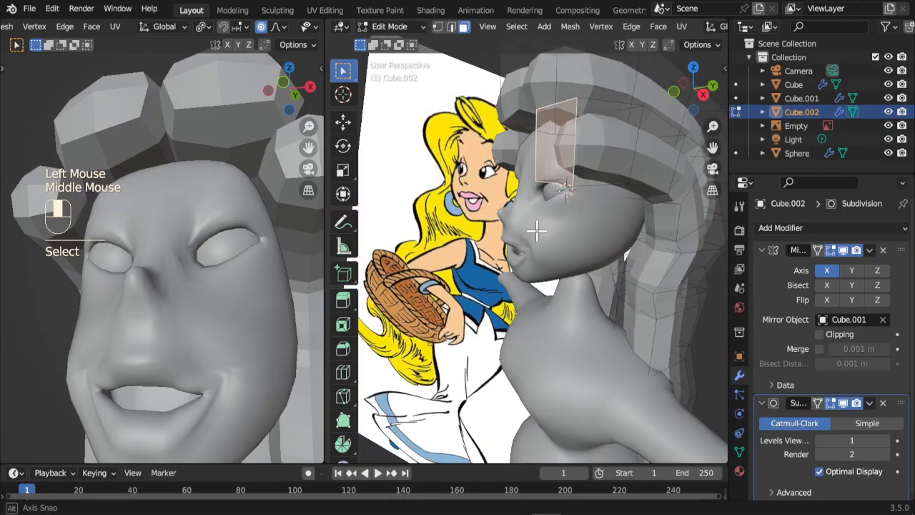
{"action": "key", "text": "s"}
{"action": "left_click", "coordinate": [606, 218]}
{"action": "middle_click_drag", "start_coordinate": [603, 179], "coordinate": [572, 179]}
{"action": "key", "text": "g"}
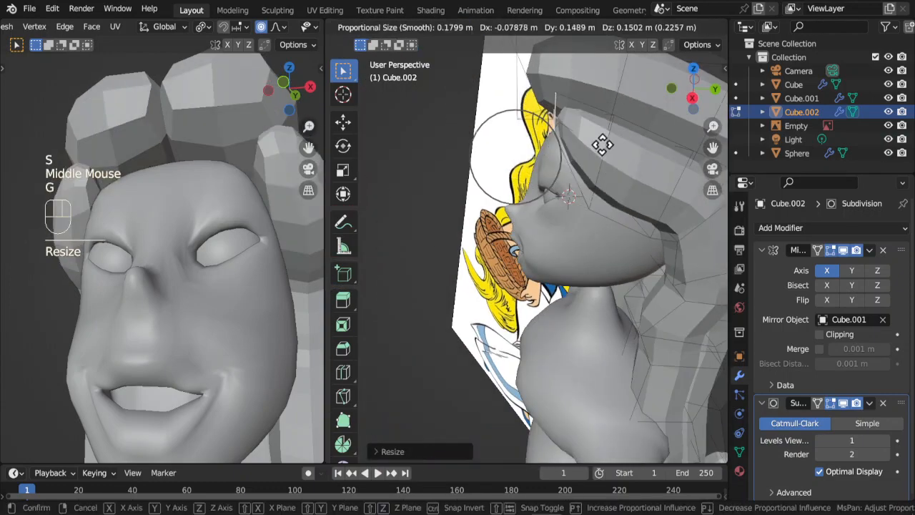
{"action": "scroll", "coordinate": [604, 145], "scroll_direction": "up", "scroll_amount": 3}
{"action": "middle_click_drag", "start_coordinate": [510, 202], "coordinate": [677, 187]}
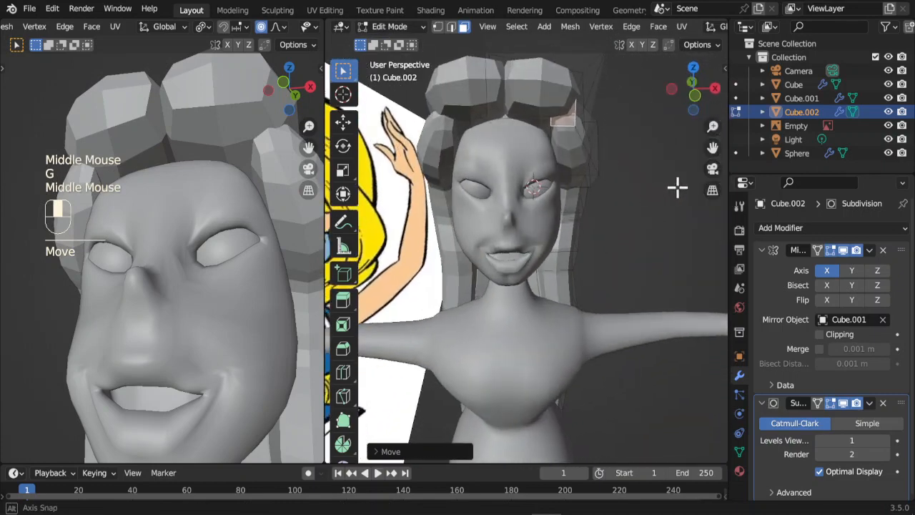
{"action": "key", "text": "g"}
{"action": "left_click", "coordinate": [620, 200]}
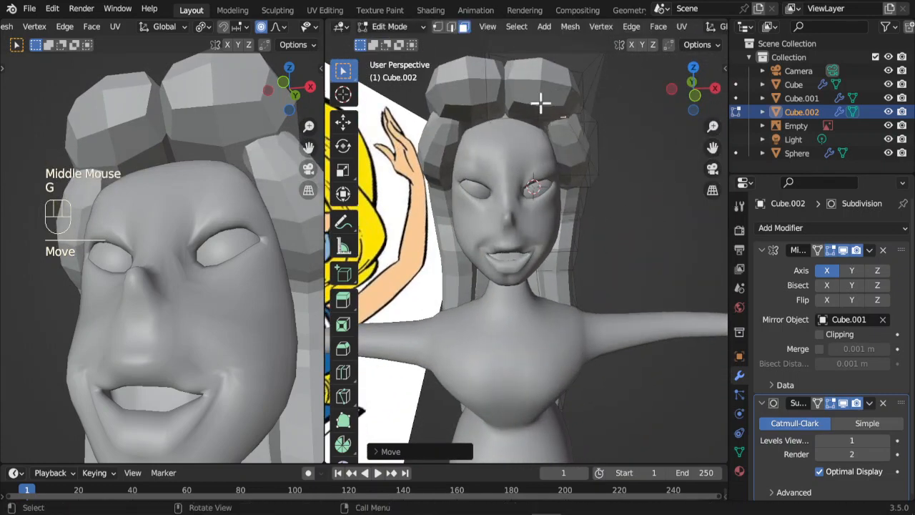
- Move the front end face of the upper strand down onto the forehead
{"action": "left_click", "coordinate": [540, 103]}
{"action": "key", "text": "g"}
{"action": "left_click", "coordinate": [587, 226]}
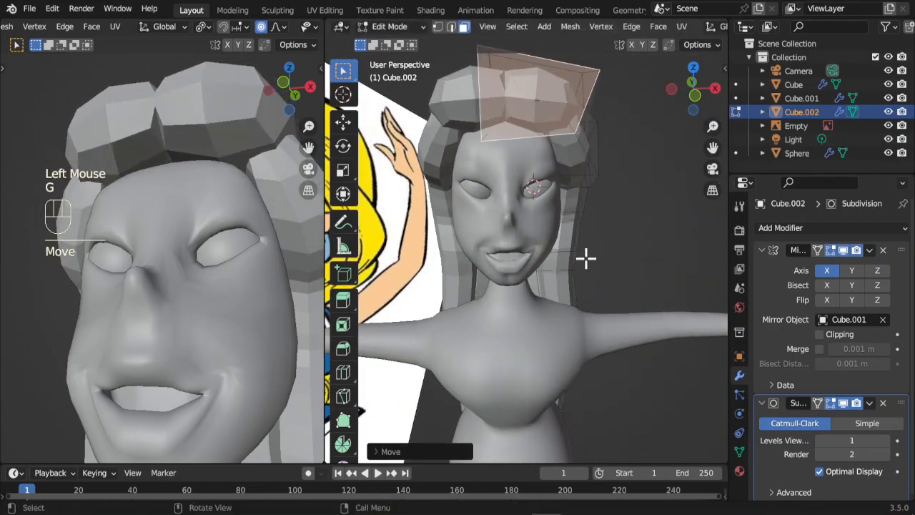
- From behind, move the outer strand's side faces outward at head, shoulder and waist height with proportional editing to make the outline wavy
{"action": "scroll", "coordinate": [579, 272], "scroll_direction": "down", "scroll_amount": 2}
{"action": "middle_click_drag", "start_coordinate": [574, 279], "coordinate": [474, 272]}
{"action": "left_click", "coordinate": [604, 245]}
{"action": "key", "text": "g"}
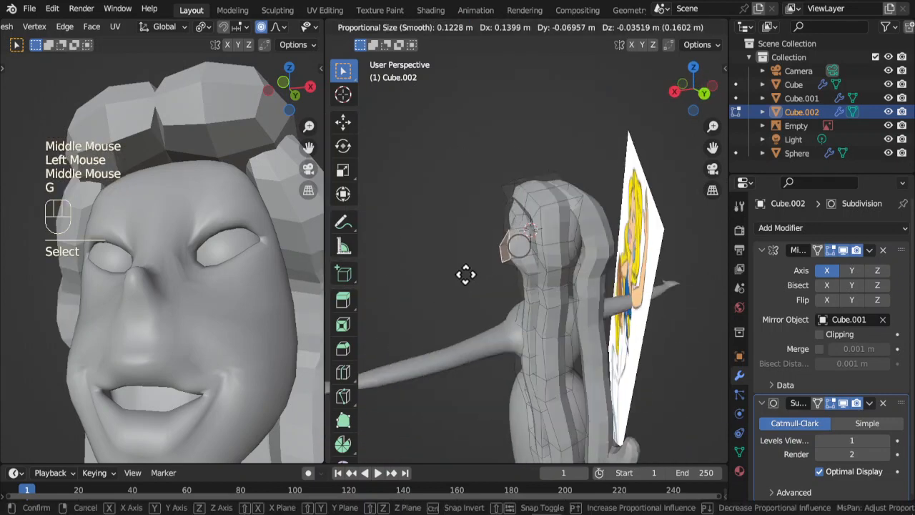
{"action": "left_click", "coordinate": [509, 287]}
{"action": "left_click", "coordinate": [520, 289]}
{"action": "mouse_move", "coordinate": [519, 289]}
{"action": "middle_mouse_down"}
{"action": "mouse_move", "coordinate": [523, 303]}
{"action": "mouse_move", "coordinate": [507, 303]}
{"action": "middle_mouse_up"}
{"action": "key", "text": "g"}
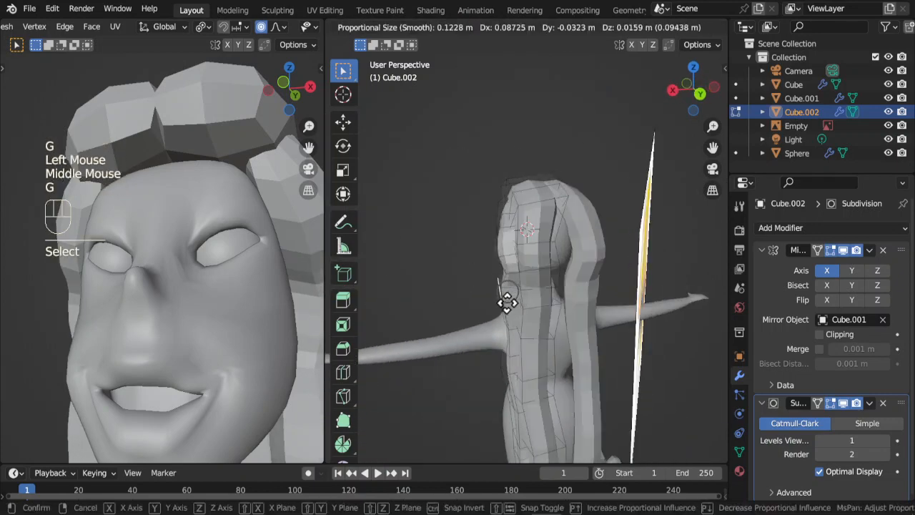
{"action": "left_click", "coordinate": [500, 374]}
{"action": "left_click", "coordinate": [514, 379]}
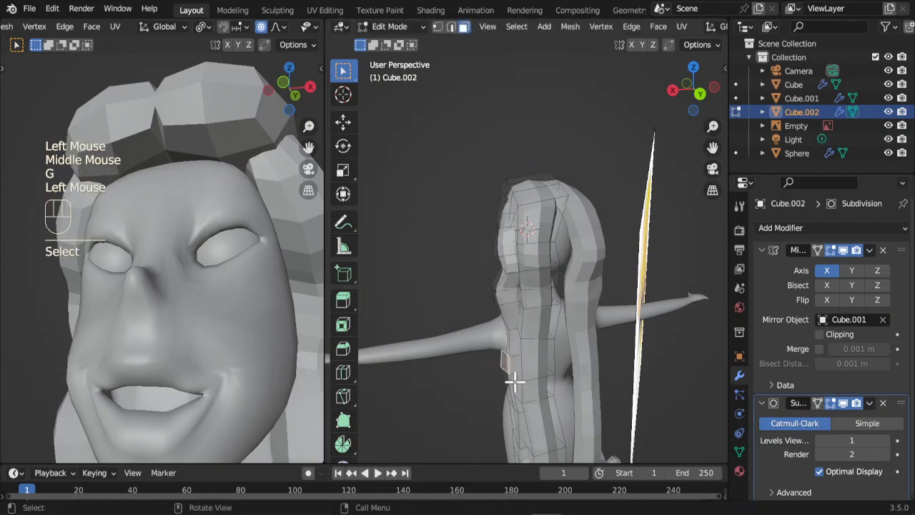
{"action": "key", "text": "g"}
{"action": "left_click", "coordinate": [500, 380]}
- Continue the wave down the outer strand by moving its side faces at hip height and near the curl outward about 0.1 m
{"action": "middle_click_drag", "start_coordinate": [500, 380], "coordinate": [503, 268], "text": "shift"}
{"action": "scroll", "coordinate": [466, 249], "scroll_direction": "up", "scroll_amount": 2}
{"action": "left_click", "coordinate": [470, 250]}
{"action": "key", "text": "g"}
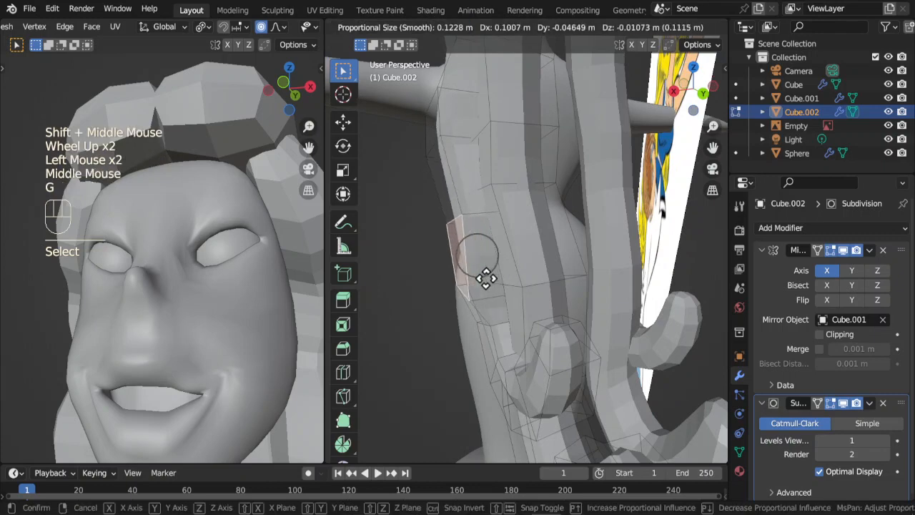
{"action": "left_click", "coordinate": [481, 316]}
{"action": "left_click", "coordinate": [480, 316]}
{"action": "key", "text": "g"}
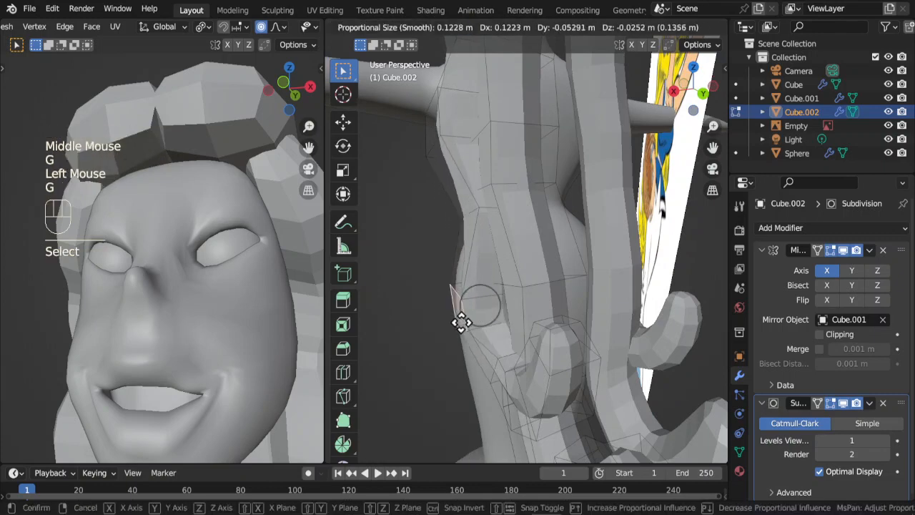
{"action": "left_click", "coordinate": [500, 369]}
{"action": "middle_click_drag", "start_coordinate": [517, 408], "coordinate": [501, 427]}
{"action": "key", "text": "g"}
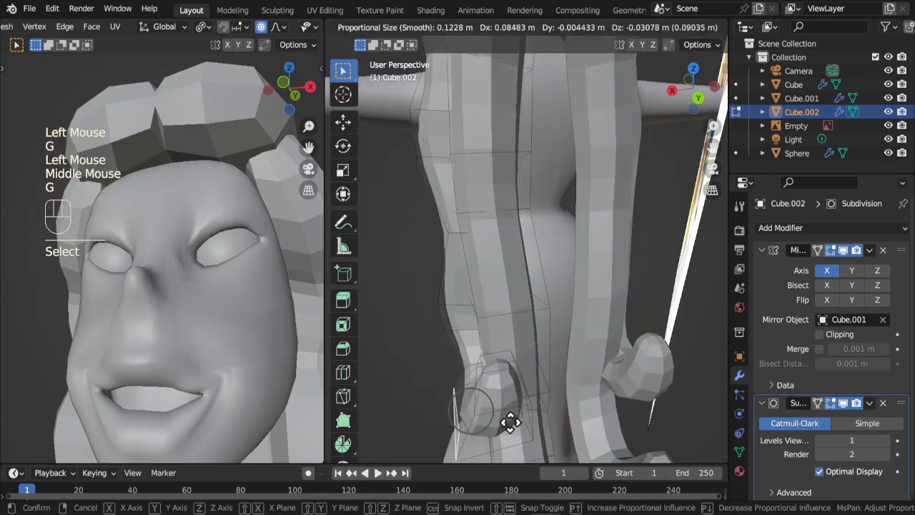
- Scale down the end face of the outer strand's curl to a point and move the tip into place
{"action": "left_click", "coordinate": [506, 415]}
{"action": "key", "text": "s"}
{"action": "left_click", "coordinate": [523, 358]}
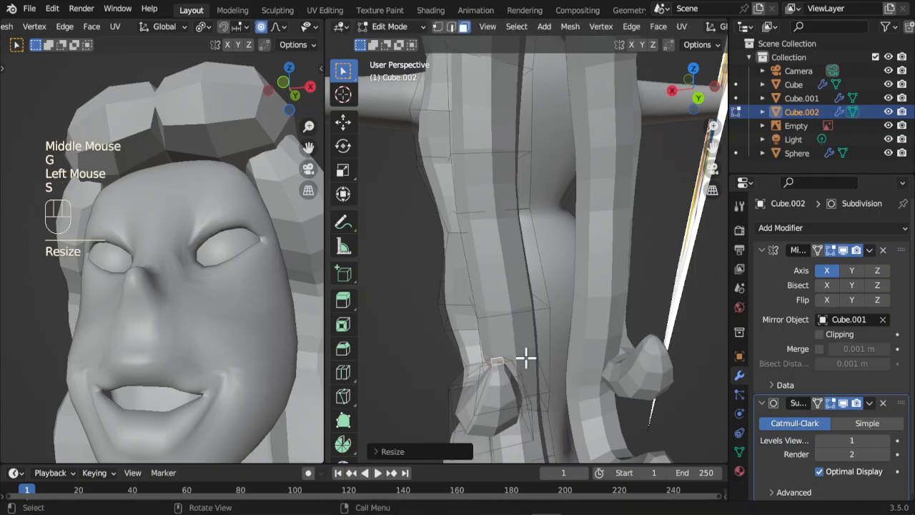
{"action": "middle_click_drag", "start_coordinate": [523, 357], "coordinate": [588, 227]}
{"action": "key", "text": "g"}
{"action": "left_click", "coordinate": [654, 311]}
- Return to Object Mode and apply Shade Smooth to the hair
{"action": "key", "text": "Tab"}
{"action": "scroll", "coordinate": [658, 327], "scroll_direction": "down", "scroll_amount": 2}
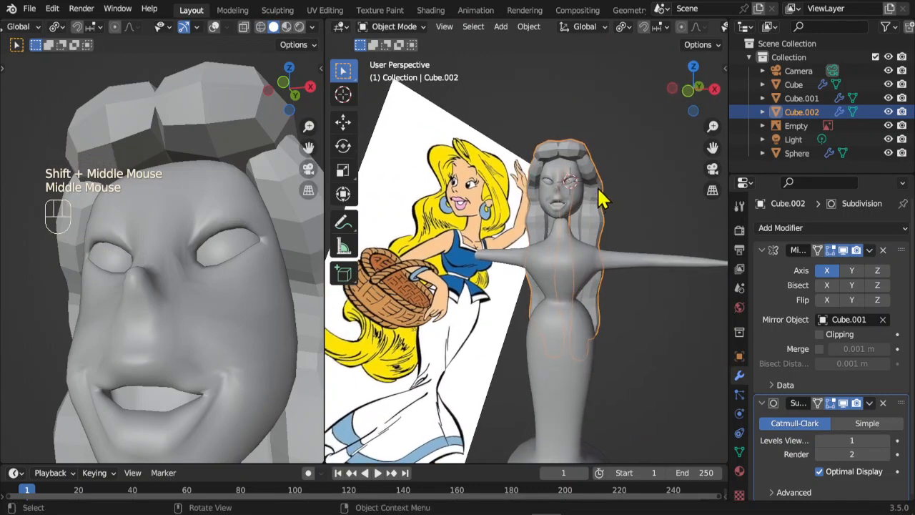
{"action": "right_click", "coordinate": [603, 200]}
{"action": "left_click", "coordinate": [579, 188]}
- In Edit Mode, move the inner strand's back faces at head and shoulder height inward about 0.15 m and 0.1 m
{"action": "middle_click_drag", "start_coordinate": [565, 271], "coordinate": [374, 293]}
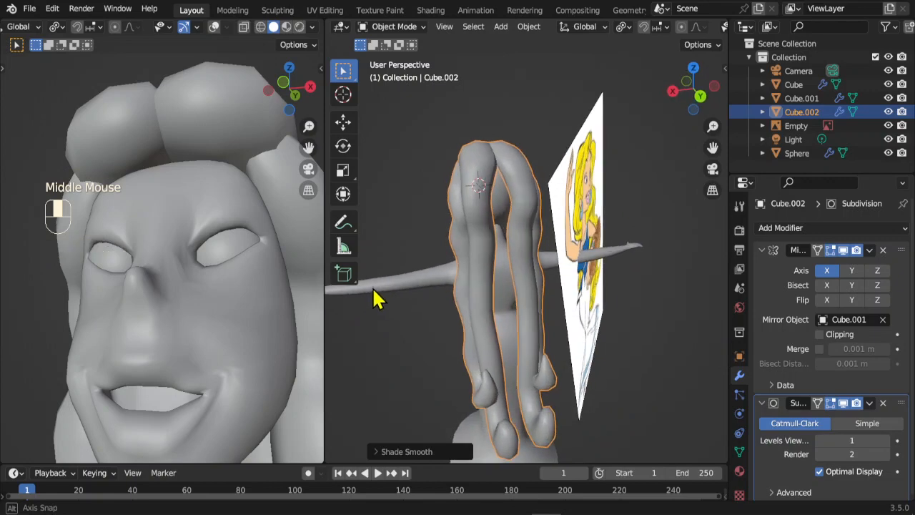
{"action": "key", "text": "Tab"}
{"action": "key", "text": "l"}
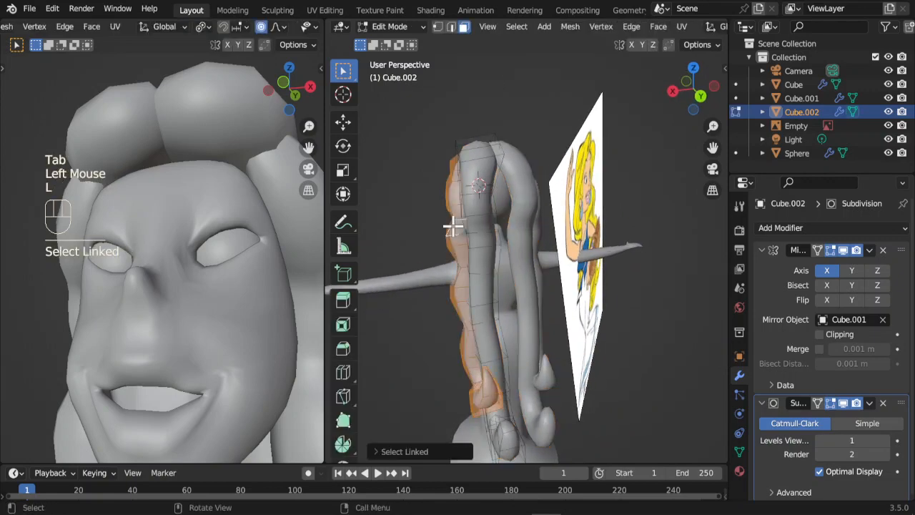
{"action": "middle_click_drag", "start_coordinate": [491, 253], "coordinate": [462, 243]}
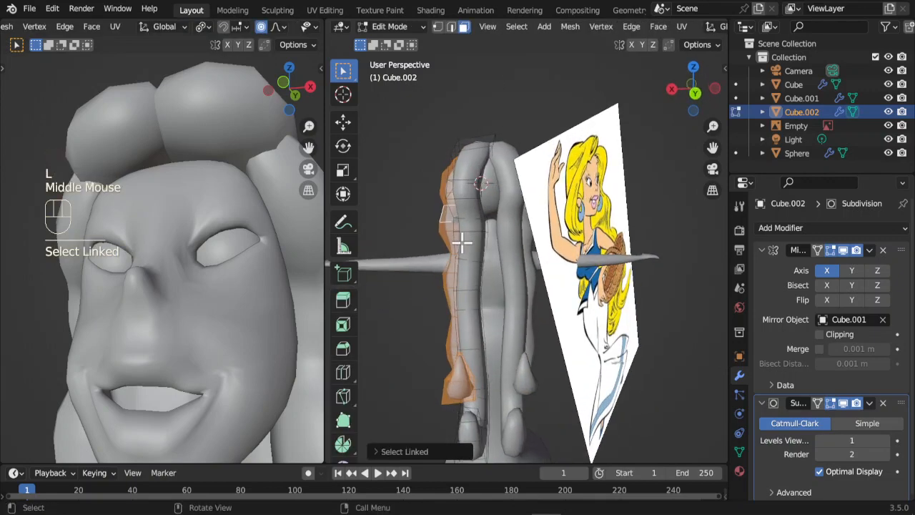
{"action": "middle_click_drag", "start_coordinate": [519, 194], "coordinate": [474, 193]}
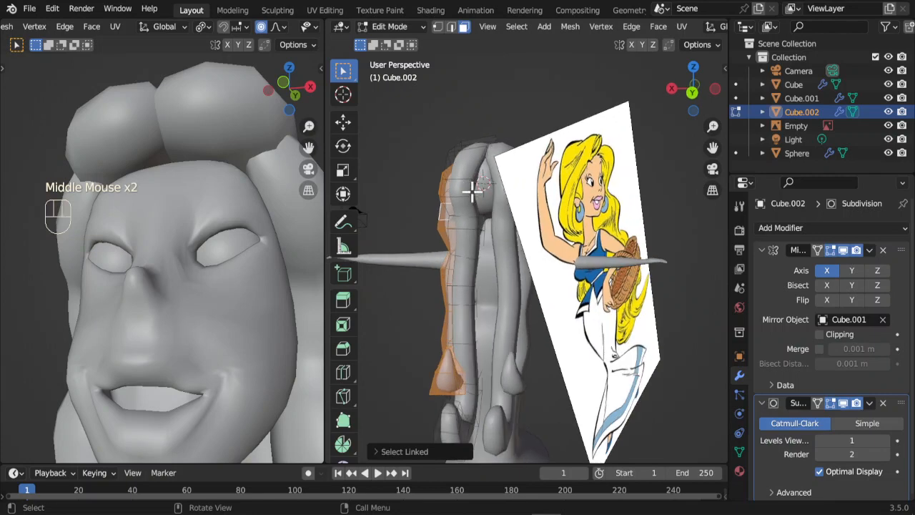
{"action": "left_click_drag", "start_coordinate": [442, 180], "coordinate": [491, 200]}
{"action": "key", "text": "g"}
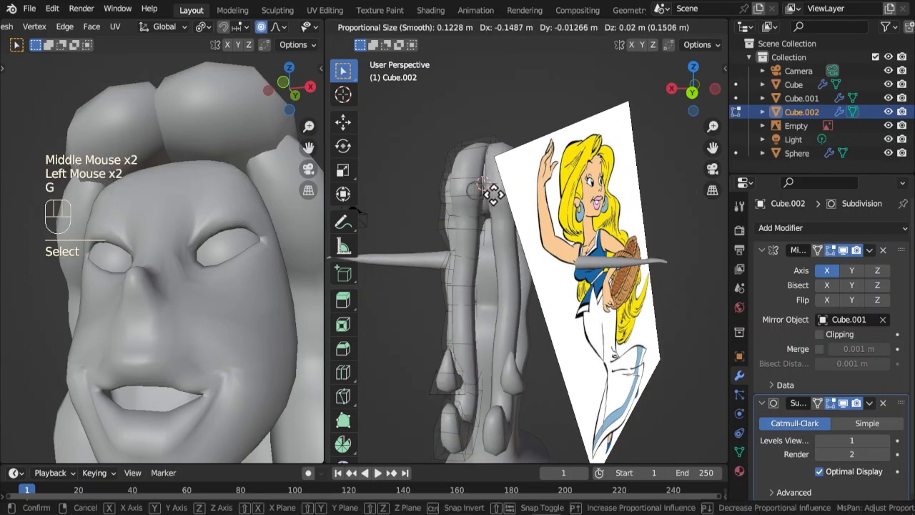
{"action": "left_click", "coordinate": [492, 193]}
{"action": "key", "text": "g"}
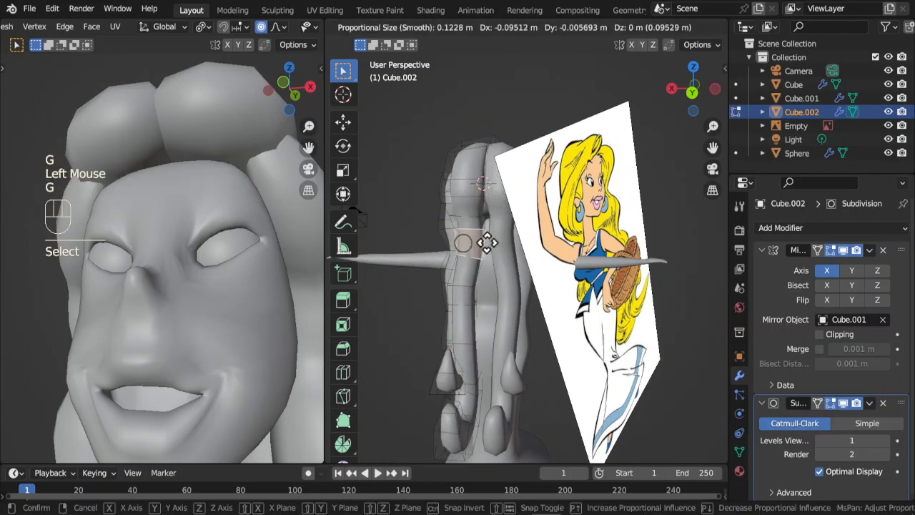
{"action": "left_click", "coordinate": [486, 243]}
- Move the inner strand's back faces at torso and waist height toward the centre to close the gap between the mirrored halves
{"action": "middle_click_drag", "start_coordinate": [476, 243], "coordinate": [491, 245]}
{"action": "left_click", "coordinate": [484, 179]}
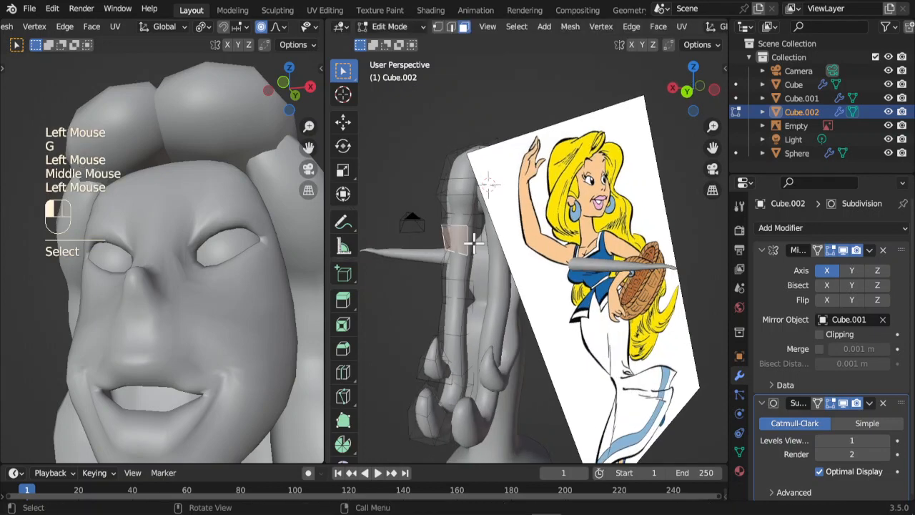
{"action": "middle_click_drag", "start_coordinate": [484, 179], "coordinate": [527, 303]}
{"action": "key", "text": "g"}
{"action": "left_click", "coordinate": [506, 276]}
{"action": "left_click", "coordinate": [474, 293]}
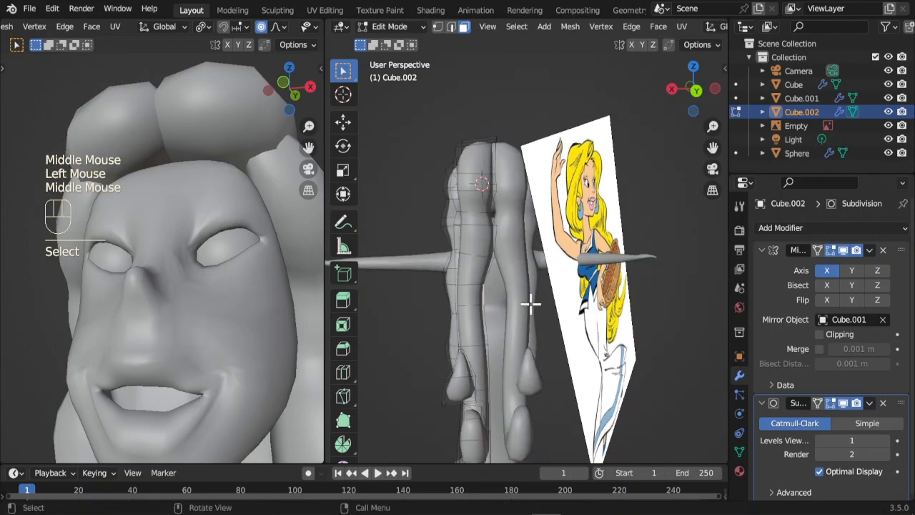
{"action": "key", "text": "g"}
{"action": "left_click", "coordinate": [543, 305]}
- Rotate the inner strand's centre-facing face at neck height by about -25° and move it toward the middle
{"action": "middle_click_drag", "start_coordinate": [497, 243], "coordinate": [529, 257]}
{"action": "left_click", "coordinate": [476, 210]}
{"action": "key", "text": "r"}
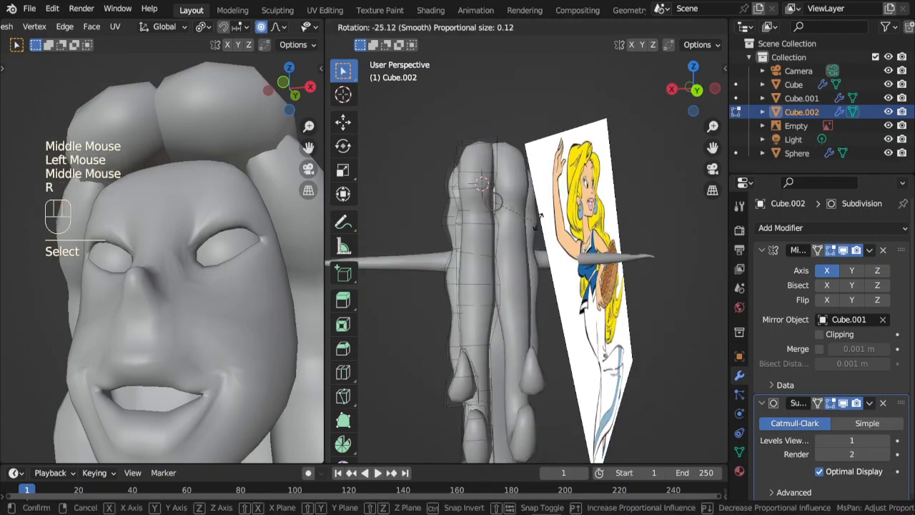
{"action": "left_click", "coordinate": [536, 215]}
{"action": "key", "text": "g"}
{"action": "left_click", "coordinate": [500, 349]}
- Move the inner strand's lower centre-facing faces, between the waist and the curl, toward the middle to narrow the gap
{"action": "middle_click_drag", "start_coordinate": [501, 348], "coordinate": [519, 261]}
{"action": "left_click", "coordinate": [470, 353]}
{"action": "key", "text": "g"}
{"action": "left_click", "coordinate": [550, 363]}
{"action": "left_click", "coordinate": [458, 240]}
{"action": "key", "text": "g"}
{"action": "left_click", "coordinate": [511, 309]}
- Rotate and move the centre-facing faces of the inner strand's curl inward so the mirrored curls come together
{"action": "key", "text": "g"}
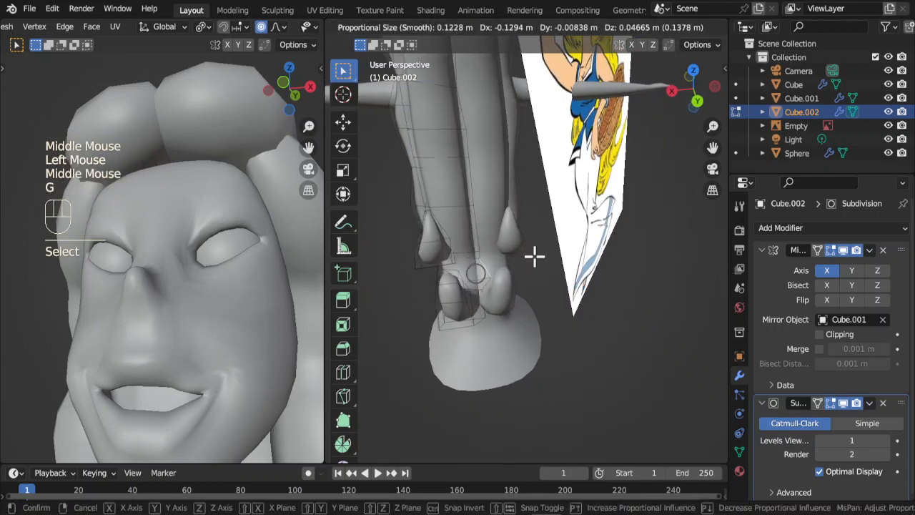
{"action": "left_click", "coordinate": [492, 262]}
{"action": "key", "text": "r"}
{"action": "left_click", "coordinate": [505, 281]}
{"action": "key", "text": "g"}
{"action": "left_click", "coordinate": [498, 279]}
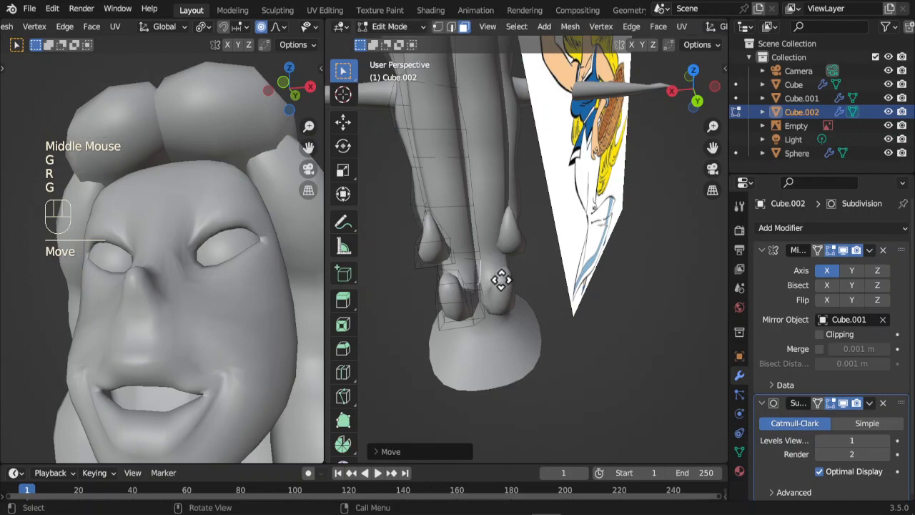
{"action": "key", "text": "g"}
{"action": "left_click", "coordinate": [502, 309]}
{"action": "key", "text": "g"}
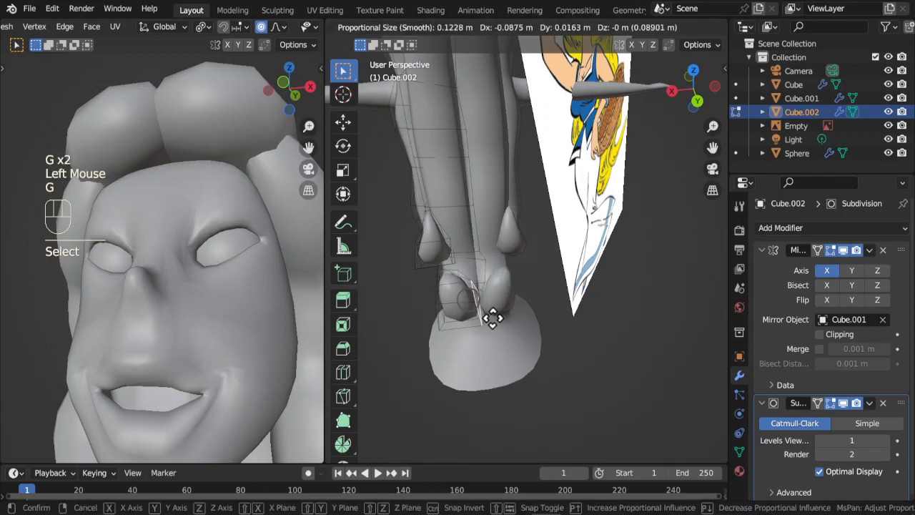
{"action": "left_click", "coordinate": [496, 316]}
{"action": "key", "text": "g"}
{"action": "left_click", "coordinate": [460, 296]}
- Scale down the end face of the inner strand's curl, rotate it and move the tip into the curl
{"action": "left_click", "coordinate": [448, 277]}
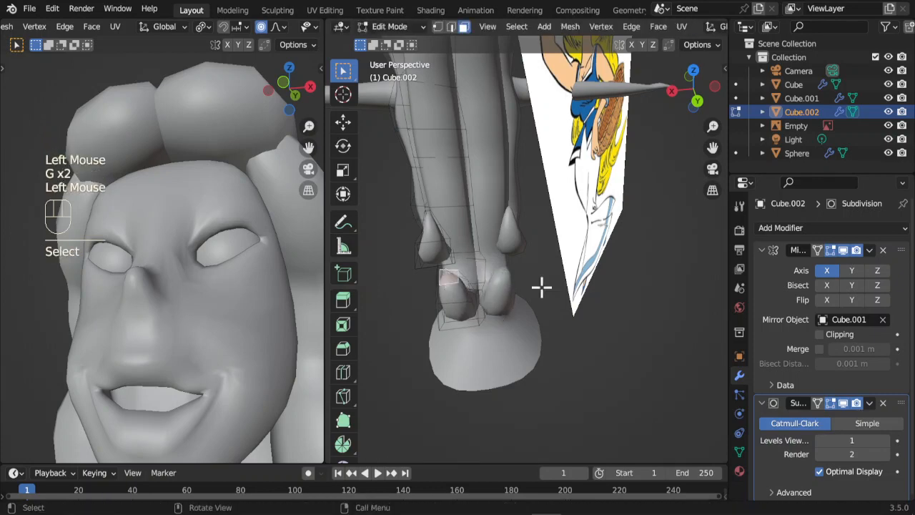
{"action": "key", "text": "s"}
{"action": "left_click", "coordinate": [445, 307]}
{"action": "middle_click_drag", "start_coordinate": [444, 307], "coordinate": [637, 292]}
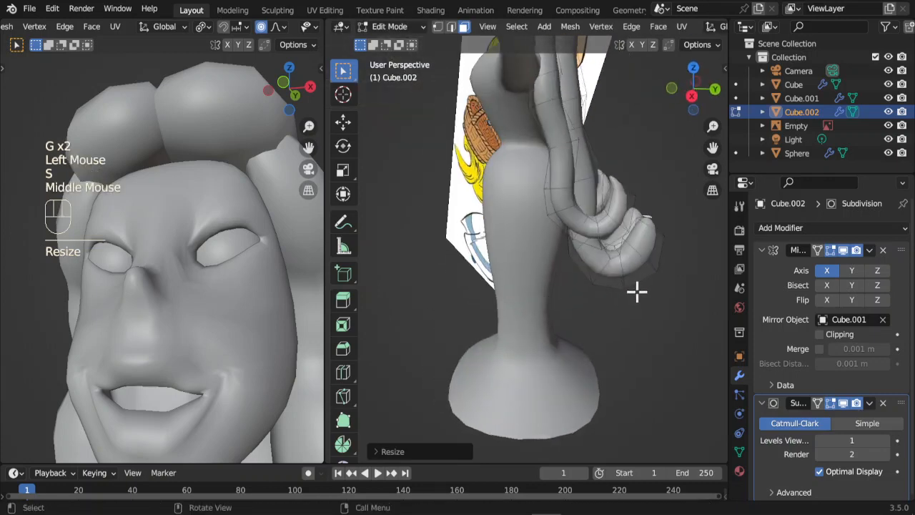
{"action": "key", "text": "r"}
{"action": "key", "text": "g"}
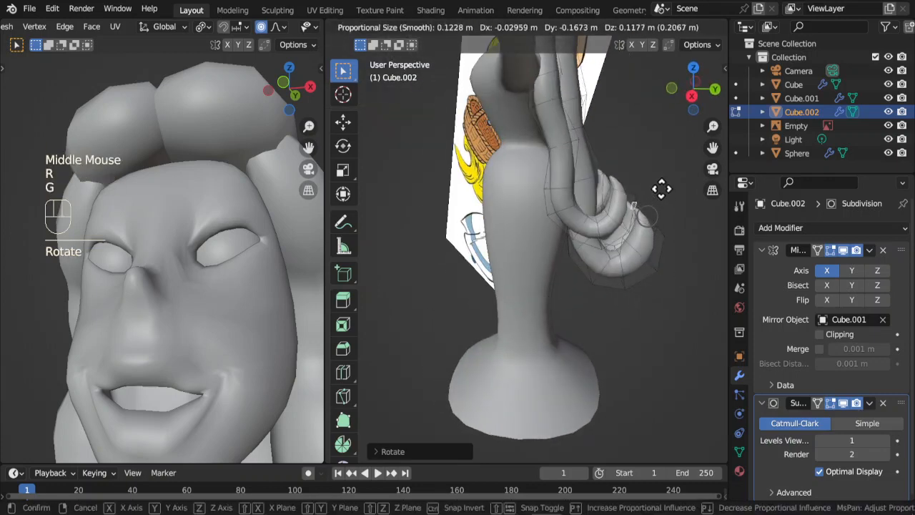
{"action": "left_click", "coordinate": [663, 201]}
- Leave Edit Mode and check the hair from the front beside the reference drawing
{"action": "key", "text": "Tab"}
{"action": "scroll", "coordinate": [664, 244], "scroll_direction": "down", "scroll_amount": 2}
{"action": "middle_click_drag", "start_coordinate": [664, 258], "coordinate": [538, 269]}
{"action": "scroll", "coordinate": [537, 268], "scroll_direction": "up", "scroll_amount": 1}
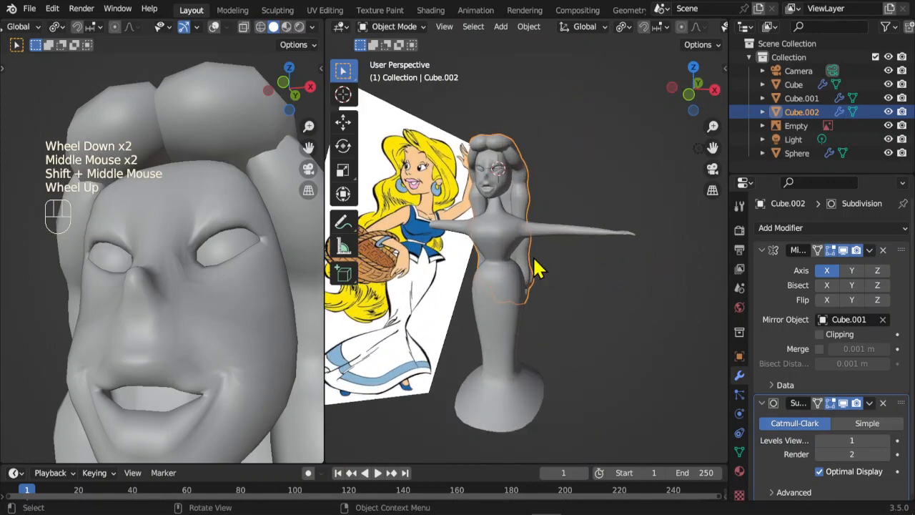
{"action": "key", "text": "Tab"}
{"action": "key", "text": "Tab"}
{"action": "key", "text": "Tab"}
- Move the outer side faces of both strand ends outward, using proportional editing enlarged to about 1.6 m, to flare the hair at the hips
{"action": "left_click", "coordinate": [526, 267]}
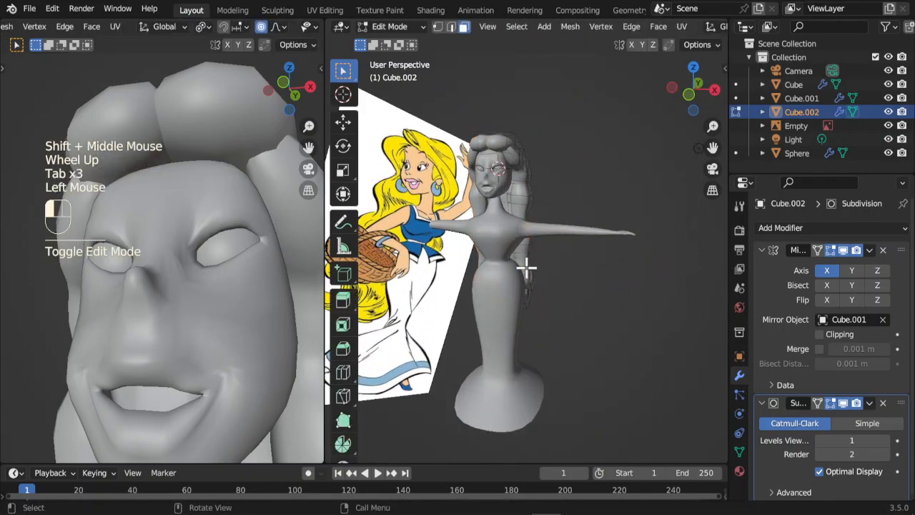
{"action": "middle_click_drag", "start_coordinate": [535, 271], "coordinate": [578, 261]}
{"action": "key", "text": "o"}
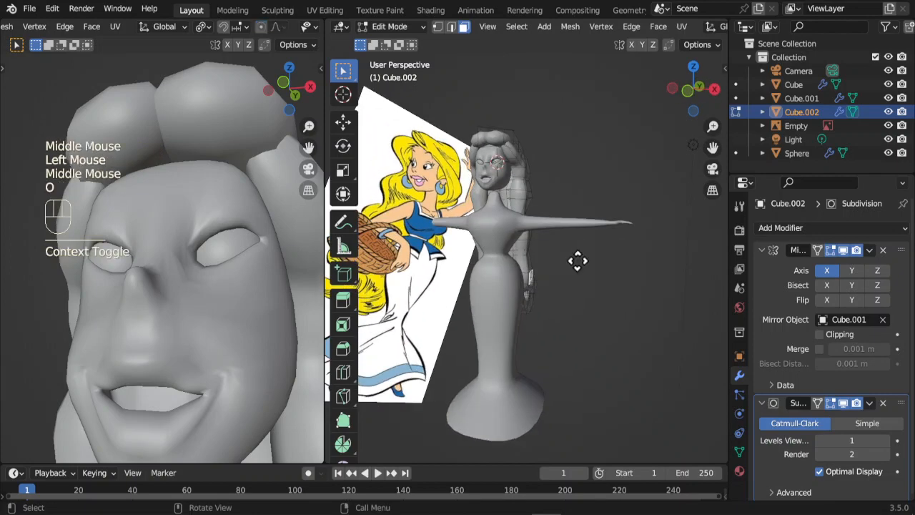
{"action": "key", "text": "g"}
{"action": "left_click", "coordinate": [585, 262]}
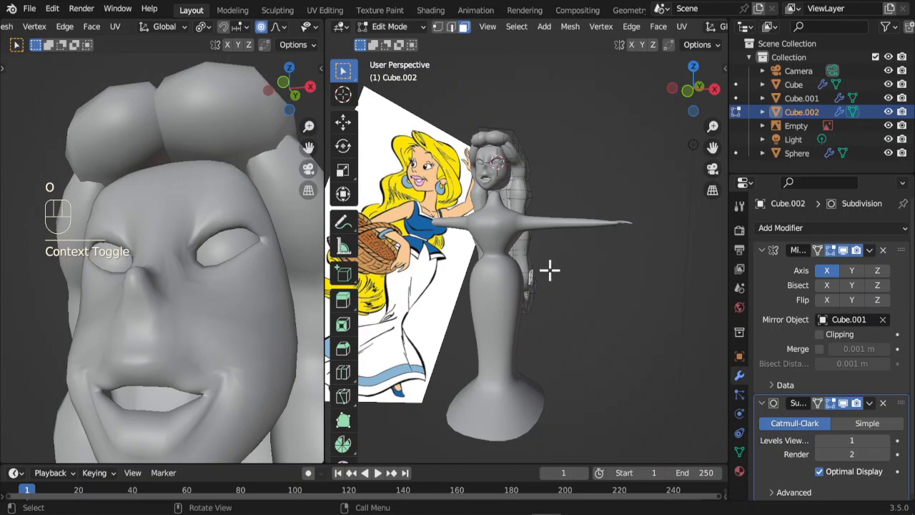
{"action": "middle_click_drag", "start_coordinate": [550, 269], "coordinate": [581, 287]}
{"action": "key", "text": "g"}
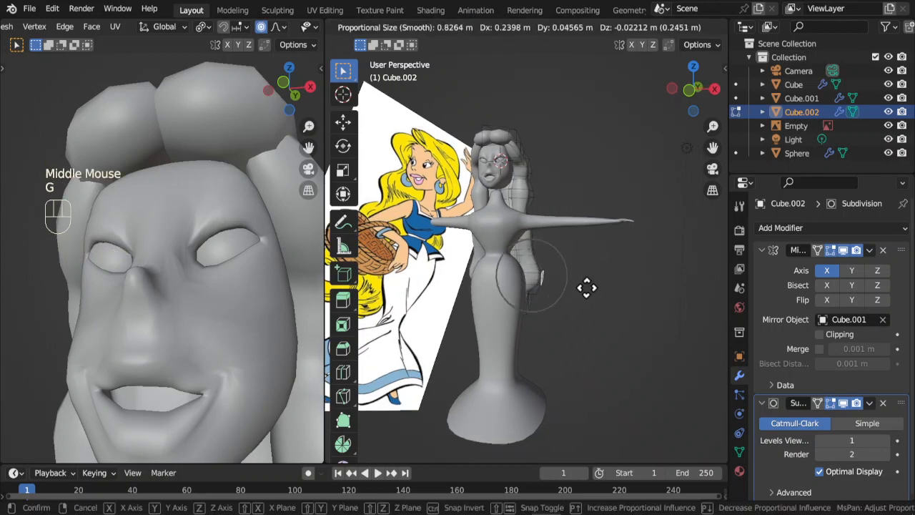
{"action": "scroll", "coordinate": [587, 287], "scroll_direction": "down", "scroll_amount": 7}
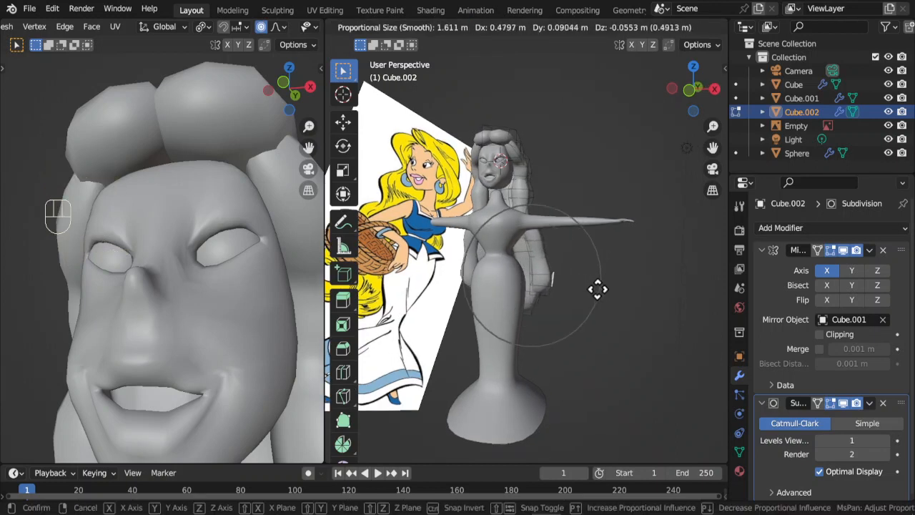
{"action": "left_click", "coordinate": [588, 294]}
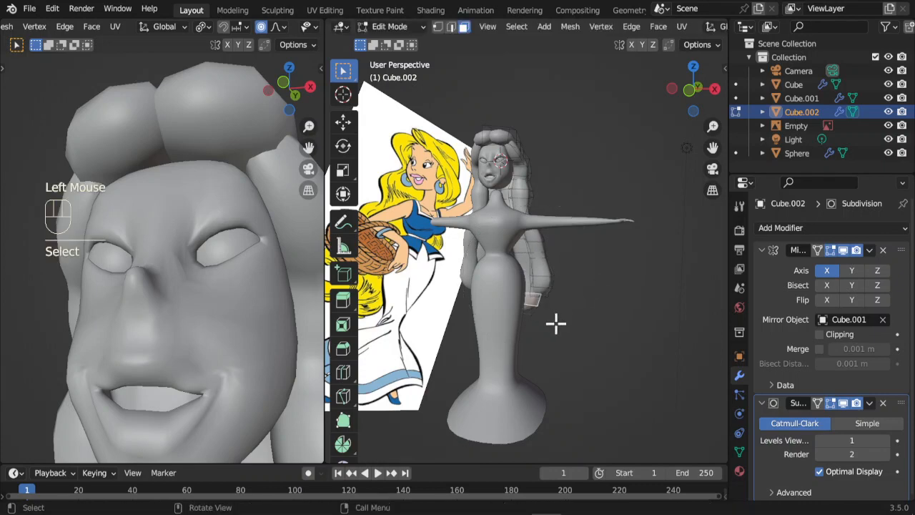
{"action": "key", "text": "g"}
{"action": "left_click", "coordinate": [568, 326]}
- Move the inner strand's centre-facing face at waist height toward the middle, using a smaller proportional editing size
{"action": "middle_click_drag", "start_coordinate": [569, 326], "coordinate": [892, 434]}
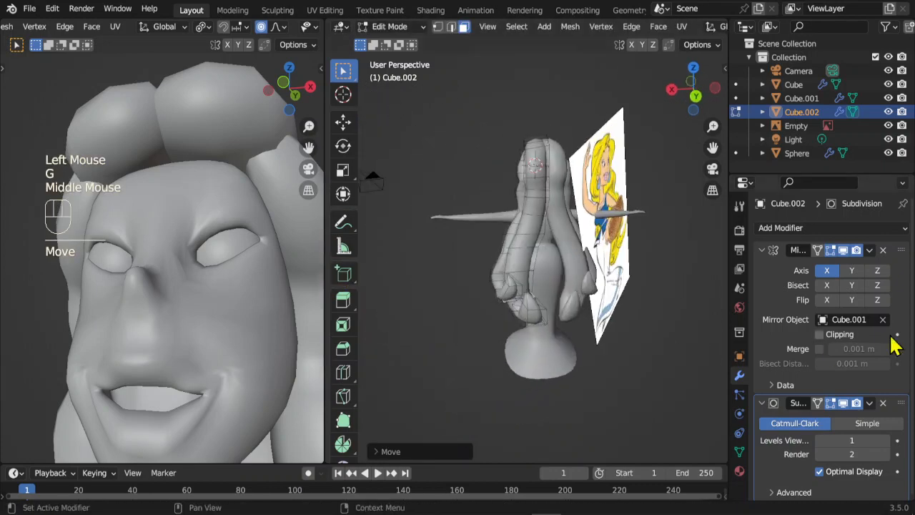
{"action": "scroll", "coordinate": [892, 435], "scroll_direction": "up", "scroll_amount": 2}
{"action": "scroll", "coordinate": [594, 331], "scroll_direction": "up", "scroll_amount": 1}
{"action": "middle_click_drag", "start_coordinate": [678, 336], "coordinate": [532, 280]}
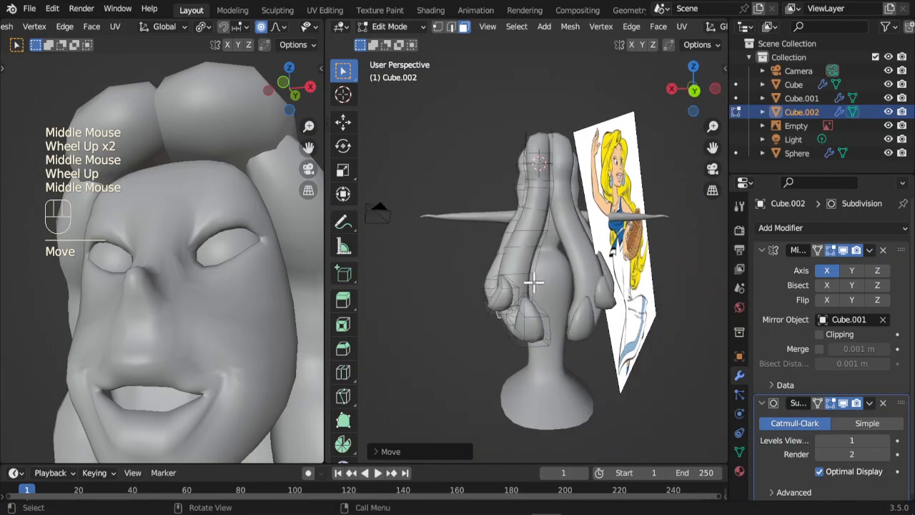
{"action": "scroll", "coordinate": [565, 286], "scroll_direction": "up", "scroll_amount": 1}
{"action": "scroll", "coordinate": [593, 291], "scroll_direction": "up", "scroll_amount": 1}
{"action": "middle_click_drag", "start_coordinate": [593, 291], "coordinate": [613, 358]}
{"action": "left_click", "coordinate": [533, 266]}
{"action": "key", "text": "g"}
{"action": "scroll", "coordinate": [605, 333], "scroll_direction": "up", "scroll_amount": 9}
{"action": "left_click", "coordinate": [618, 334]}
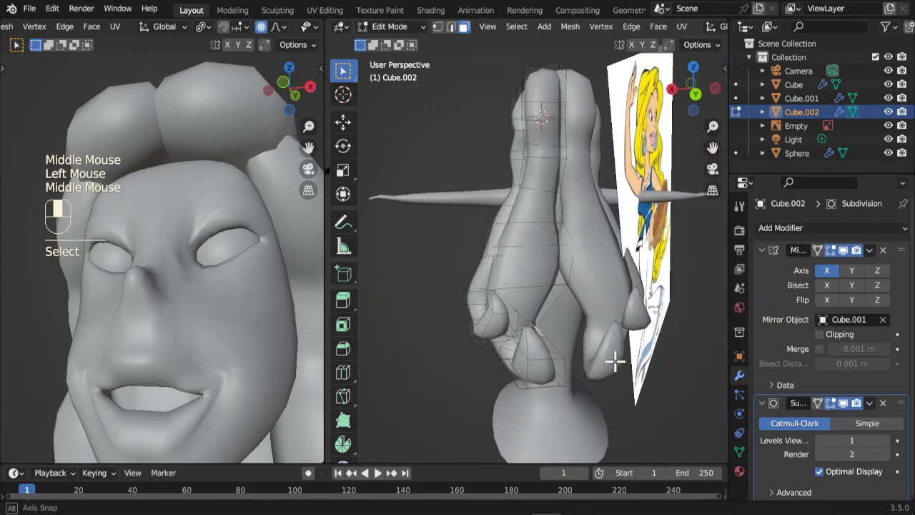
- Rotate and move the inner strand's centre-facing face near the curl inward, and shift the face at shoulder height toward the middle
{"action": "key", "text": "r"}
{"action": "key", "text": "g"}
{"action": "left_click", "coordinate": [618, 400]}
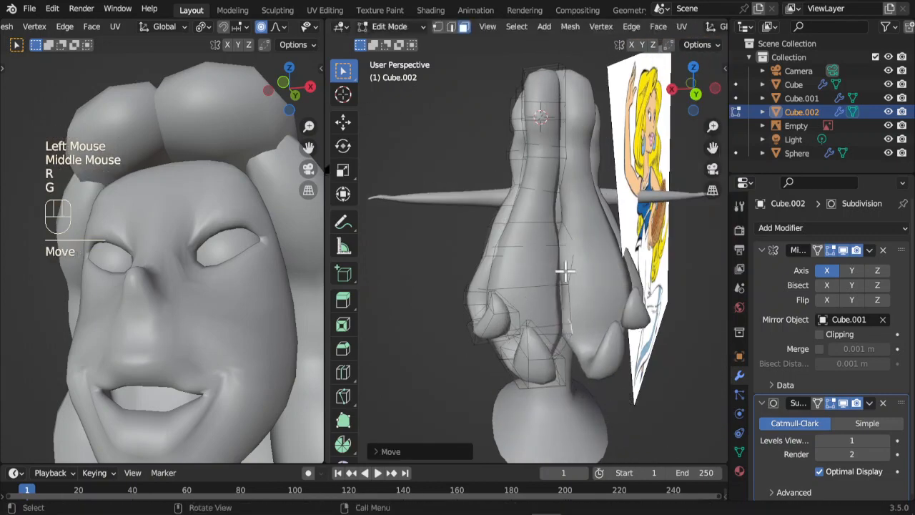
{"action": "scroll", "coordinate": [618, 400], "scroll_direction": "up", "scroll_amount": 2}
{"action": "middle_click_drag", "start_coordinate": [618, 401], "coordinate": [593, 272]}
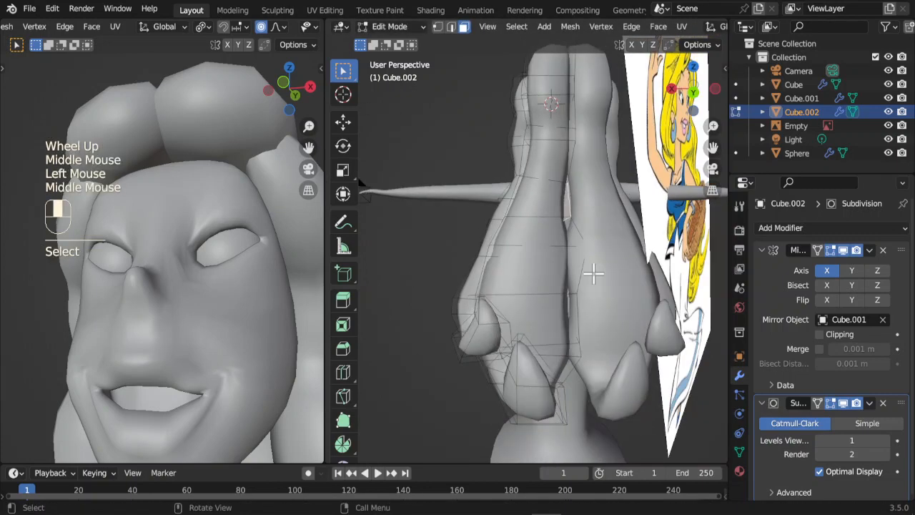
{"action": "key", "text": "g"}
{"action": "left_click", "coordinate": [603, 272]}
{"action": "scroll", "coordinate": [494, 340], "scroll_direction": "down", "scroll_amount": 2}
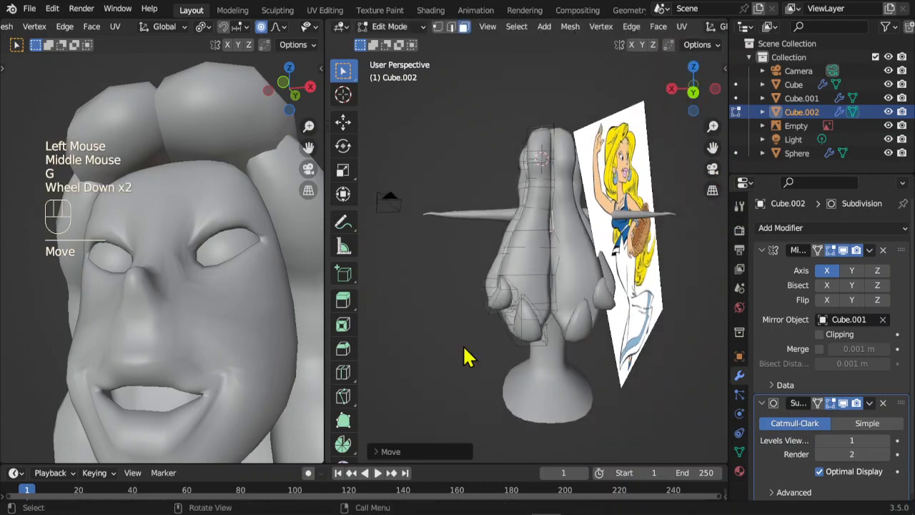
- Return to Object Mode and examine the hair's outline from the front against the reference drawing
{"action": "key", "text": "Tab"}
{"action": "middle_click_drag", "start_coordinate": [465, 356], "coordinate": [644, 329]}
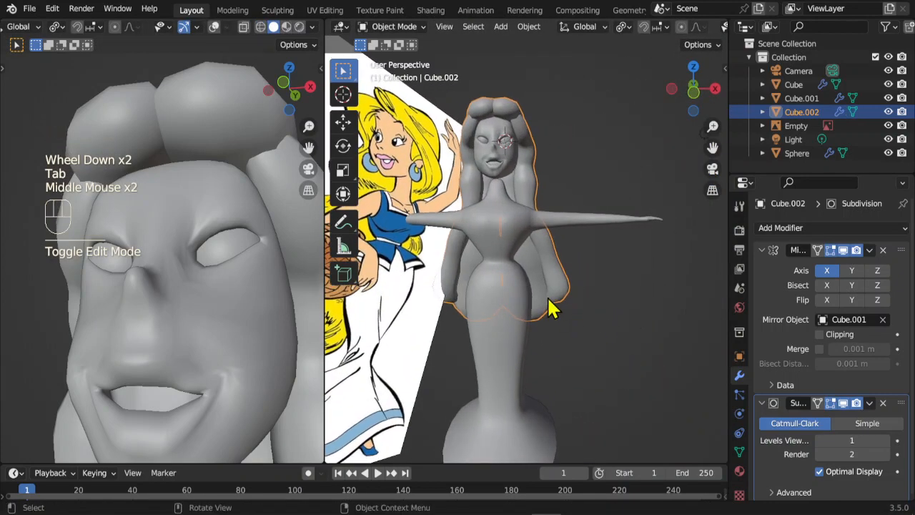
{"action": "middle_click_drag", "start_coordinate": [548, 307], "coordinate": [586, 263], "text": "shift"}
{"action": "scroll", "coordinate": [586, 263], "scroll_direction": "up", "scroll_amount": 3}
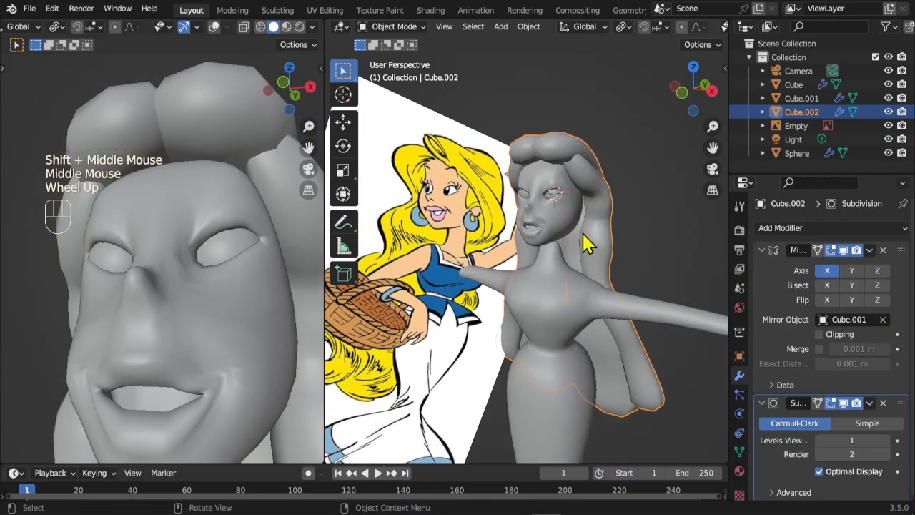
{"action": "key", "text": "KP_1"}
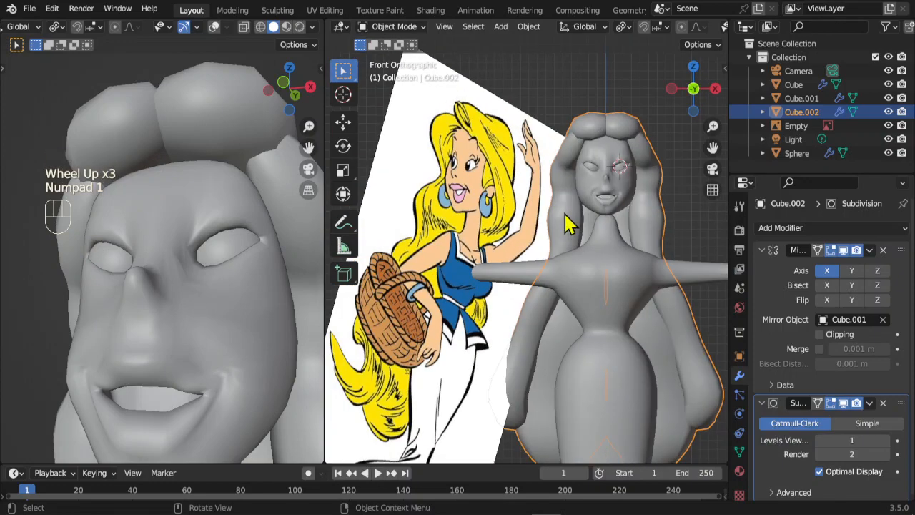
- Switch to editing the head mesh and isolate it in Local View, with the eye in close-up
{"action": "middle_click_drag", "start_coordinate": [591, 217], "coordinate": [580, 313], "text": "shift"}
{"action": "scroll", "coordinate": [580, 313], "scroll_direction": "up", "scroll_amount": 4}
{"action": "key", "text": "Tab"}
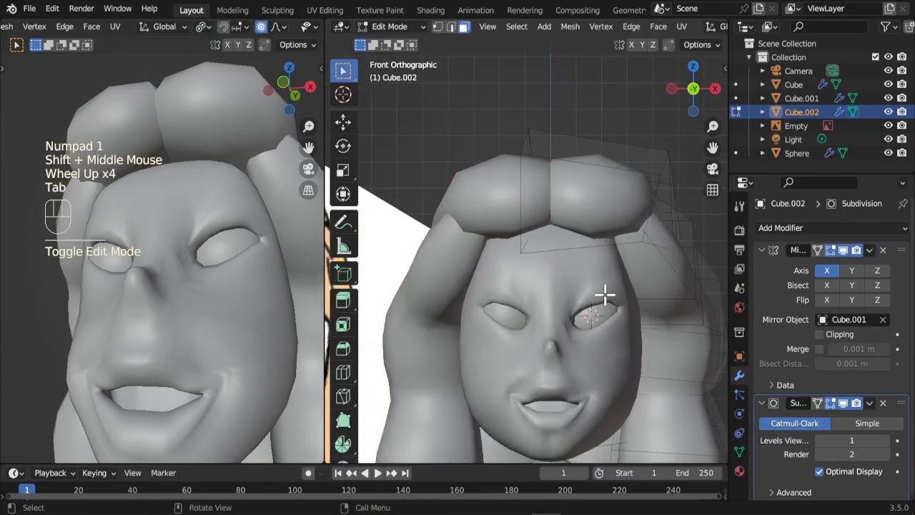
{"action": "left_click", "coordinate": [603, 307]}
{"action": "key", "text": "Tab"}
{"action": "left_click", "coordinate": [601, 297]}
{"action": "key", "text": "Tab"}
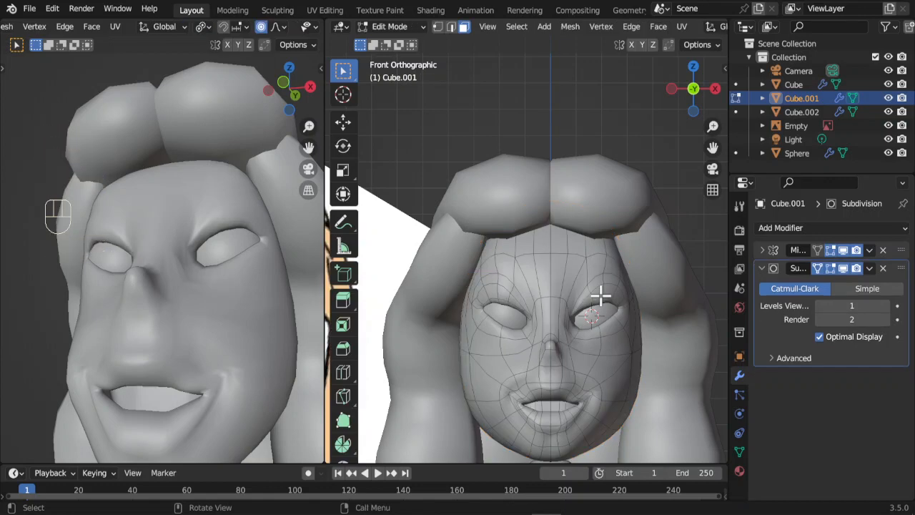
{"action": "key", "text": "KP_Divide"}
{"action": "scroll", "coordinate": [596, 296], "scroll_direction": "up", "scroll_amount": 2}
{"action": "middle_click_drag", "start_coordinate": [597, 296], "coordinate": [574, 296]}
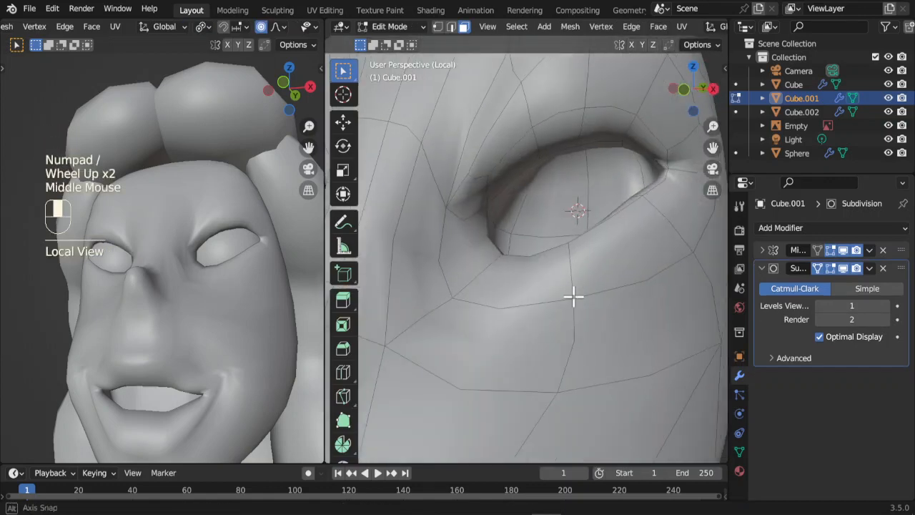
{"action": "scroll", "coordinate": [263, 345], "scroll_direction": "down", "scroll_amount": 1}
{"action": "middle_click_drag", "start_coordinate": [264, 345], "coordinate": [229, 383]}
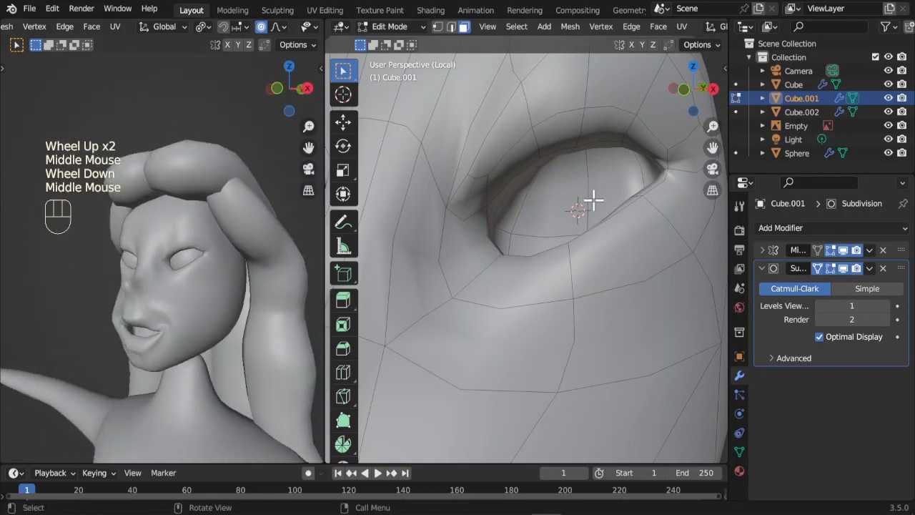
- Duplicate the two faces above the outer half of the eye and place the copy just in front of the face
{"action": "middle_click_drag", "start_coordinate": [591, 198], "coordinate": [550, 274], "text": "shift"}
{"action": "left_click_drag", "start_coordinate": [415, 267], "coordinate": [536, 311]}
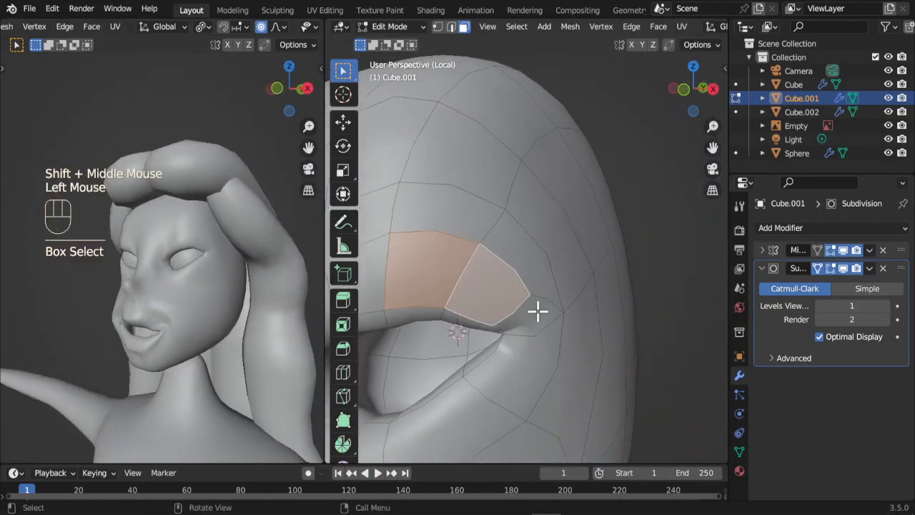
{"action": "scroll", "coordinate": [575, 342], "scroll_direction": "down", "scroll_amount": 2}
{"action": "middle_click_drag", "start_coordinate": [575, 343], "coordinate": [564, 327]}
{"action": "key", "text": "KP_Decimal"}
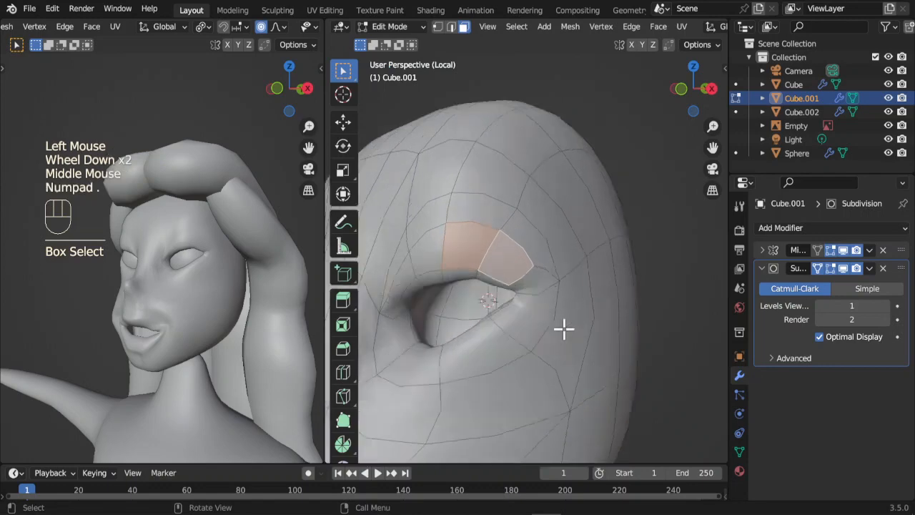
{"action": "scroll", "coordinate": [644, 303], "scroll_direction": "down", "scroll_amount": 4}
{"action": "middle_click_drag", "start_coordinate": [644, 303], "coordinate": [471, 317]}
{"action": "key", "text": "shift+d"}
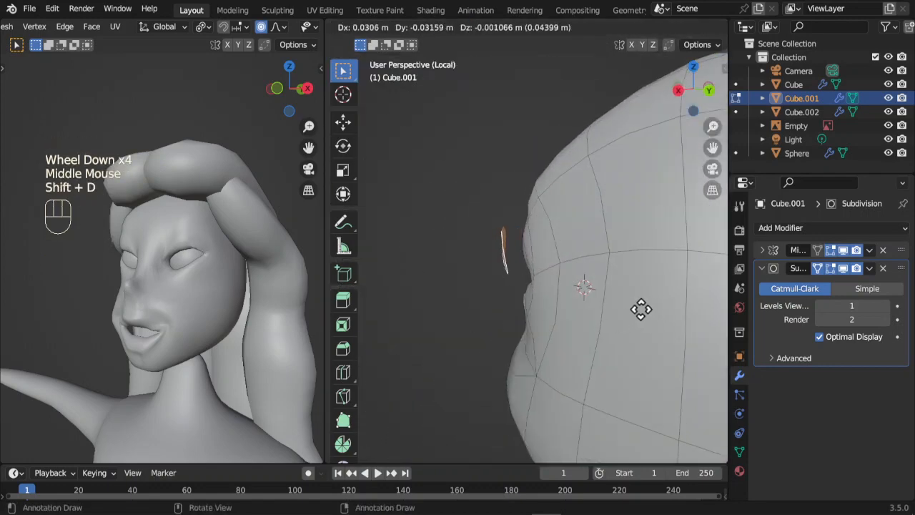
{"action": "right_click", "coordinate": [576, 299]}
- Extrude the duplicated faces above the eye about 0.04 m to give the eyebrow thickness
{"action": "key", "text": "e"}
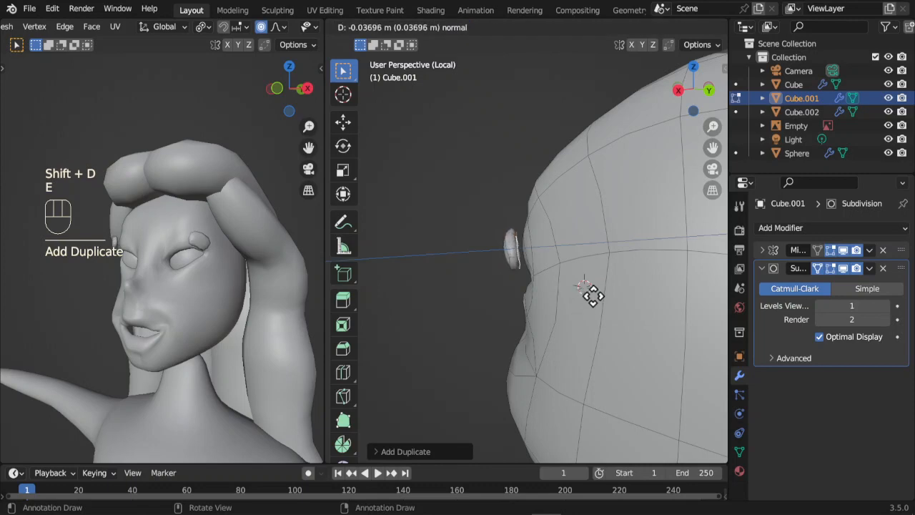
{"action": "left_click", "coordinate": [595, 297]}
{"action": "middle_click_drag", "start_coordinate": [503, 292], "coordinate": [668, 288]}
{"action": "middle_click_drag", "start_coordinate": [500, 259], "coordinate": [550, 253]}
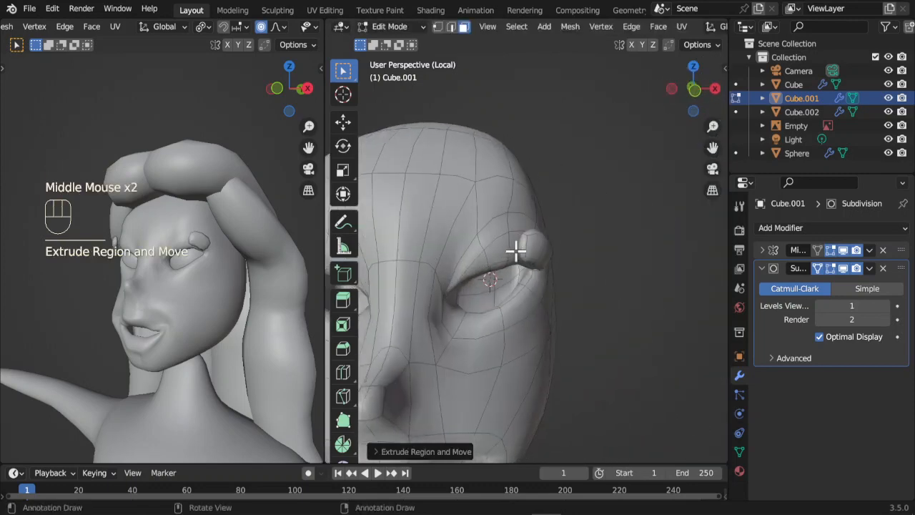
- Scale down the eyebrow's inner end face with proportional editing turned off
{"action": "left_click", "coordinate": [611, 267]}
{"action": "middle_click_drag", "start_coordinate": [611, 267], "coordinate": [605, 267]}
{"action": "scroll", "coordinate": [650, 280], "scroll_direction": "up", "scroll_amount": 2}
{"action": "key", "text": "s"}
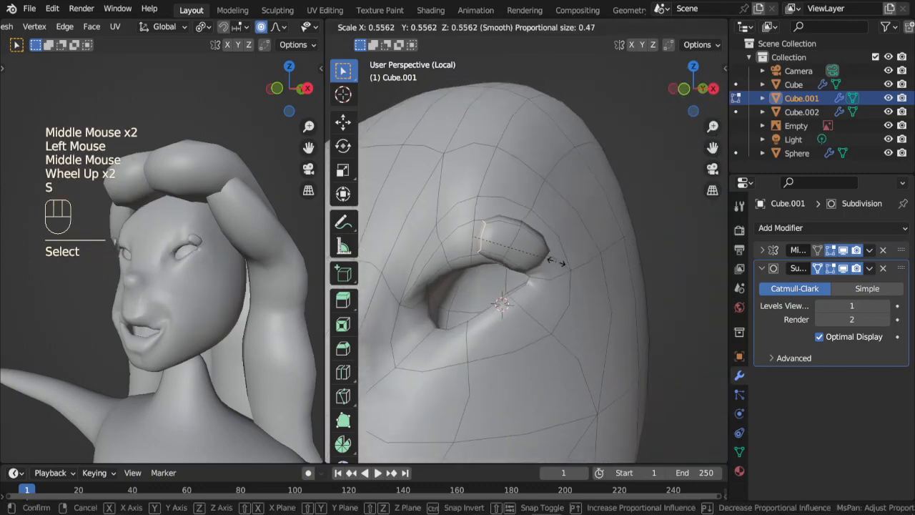
{"action": "left_click", "coordinate": [591, 272]}
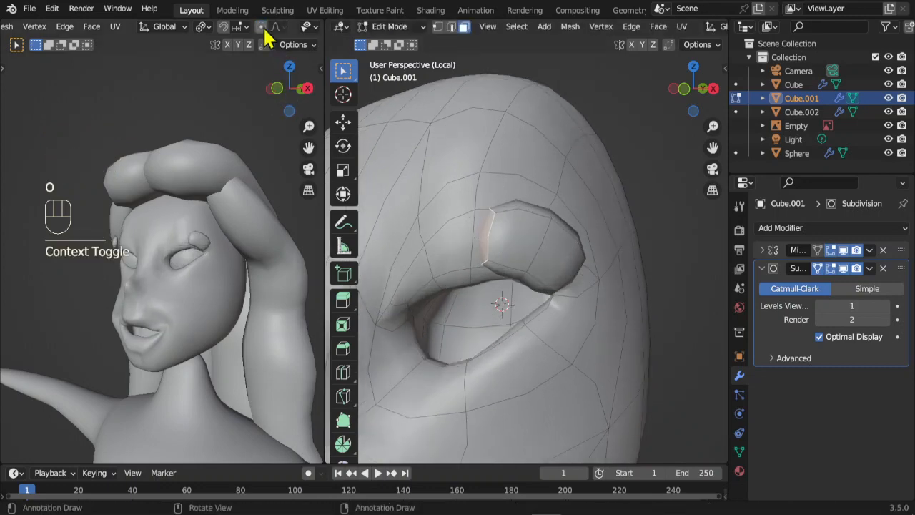
{"action": "key", "text": "s"}
{"action": "left_click", "coordinate": [501, 244]}
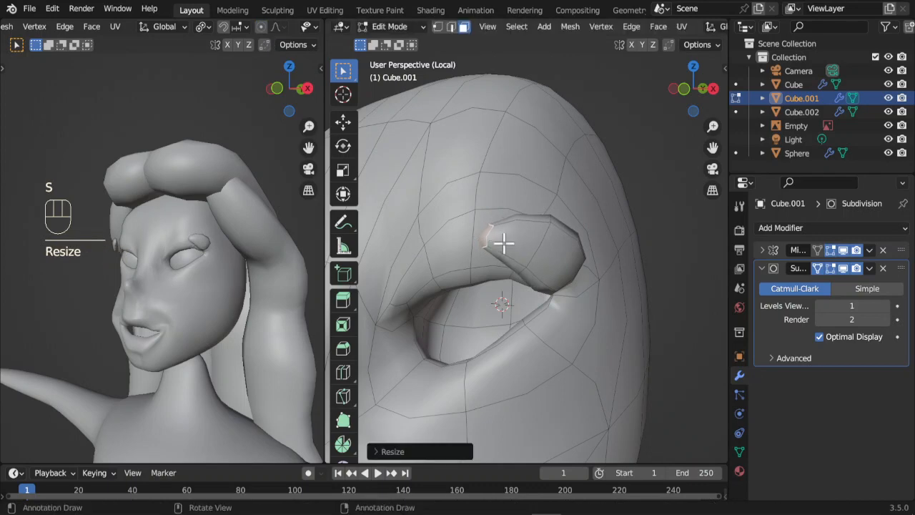
- Move and rotate the inner end face of the extruded piece above the eye to follow the brow curve
{"action": "key", "text": "g"}
{"action": "left_click", "coordinate": [477, 259]}
{"action": "key", "text": "r"}
{"action": "left_click", "coordinate": [494, 266]}
- Scale down the piece's outer end face and move it outward and down to form a tapered tip
{"action": "middle_click_drag", "start_coordinate": [599, 244], "coordinate": [597, 286]}
{"action": "left_click", "coordinate": [541, 267]}
{"action": "key", "text": "s"}
{"action": "left_click", "coordinate": [569, 280]}
{"action": "key", "text": "g"}
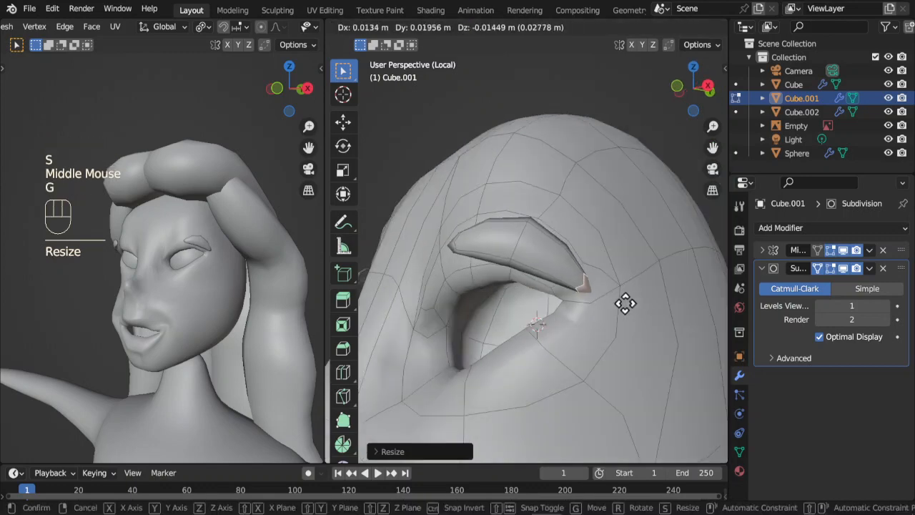
{"action": "left_click", "coordinate": [636, 308]}
- Shrink the whole tapered piece, rotate it and place it at the outer corner of the eye as an eyelash
{"action": "key", "text": "l"}
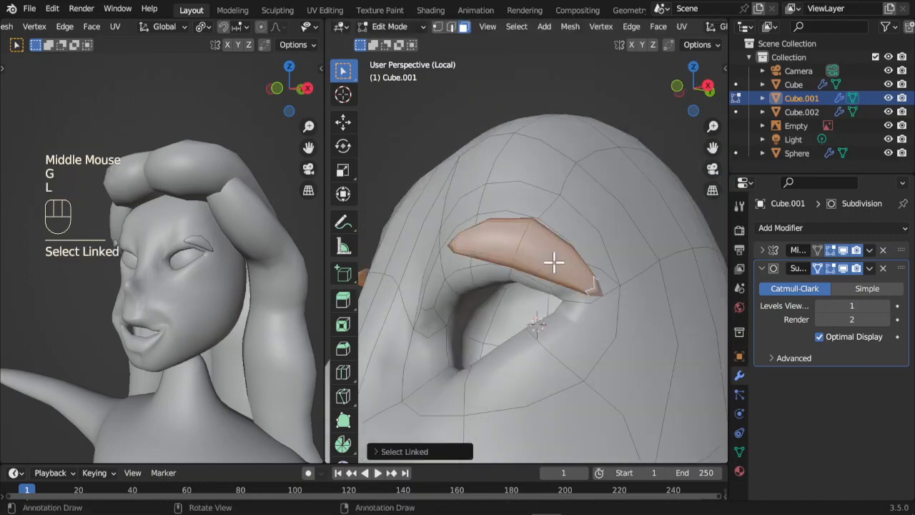
{"action": "key", "text": "s"}
{"action": "left_click", "coordinate": [578, 290]}
{"action": "key", "text": "r"}
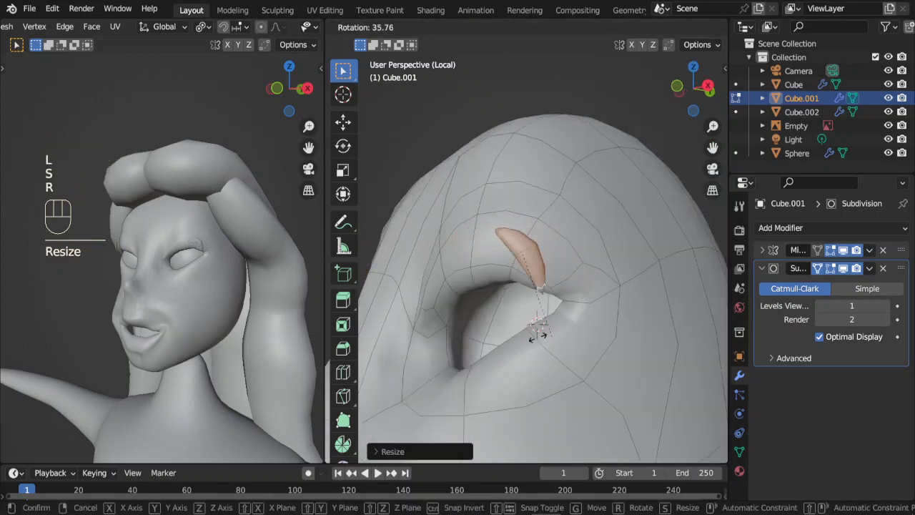
{"action": "left_click", "coordinate": [436, 284]}
{"action": "key", "text": "g"}
{"action": "left_click", "coordinate": [523, 303]}
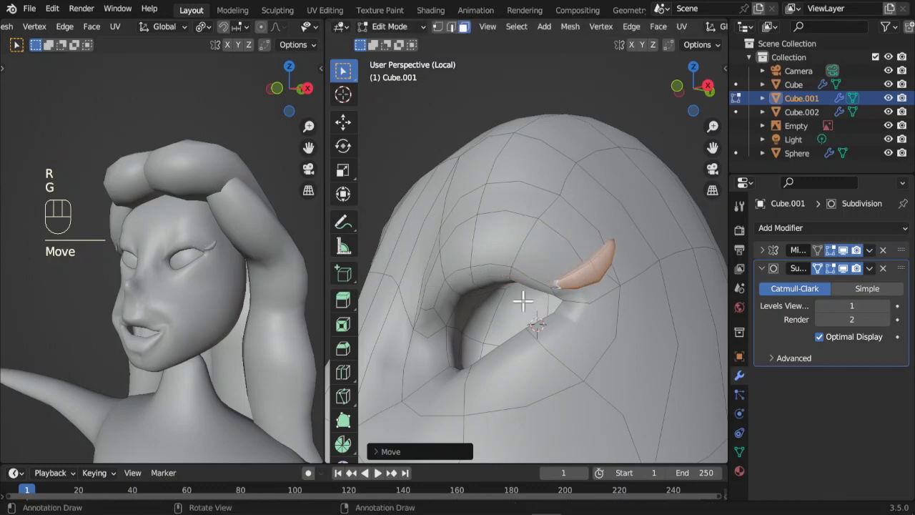
- Fine-tune the eyelash's position and rotation so it sits against the upper eyelid's outer corner
{"action": "middle_click_drag", "start_coordinate": [522, 302], "coordinate": [535, 317]}
{"action": "key", "text": "g"}
{"action": "left_click", "coordinate": [601, 347]}
{"action": "key", "text": "r"}
{"action": "left_click", "coordinate": [592, 350]}
{"action": "key", "text": "g"}
{"action": "left_click", "coordinate": [600, 351]}
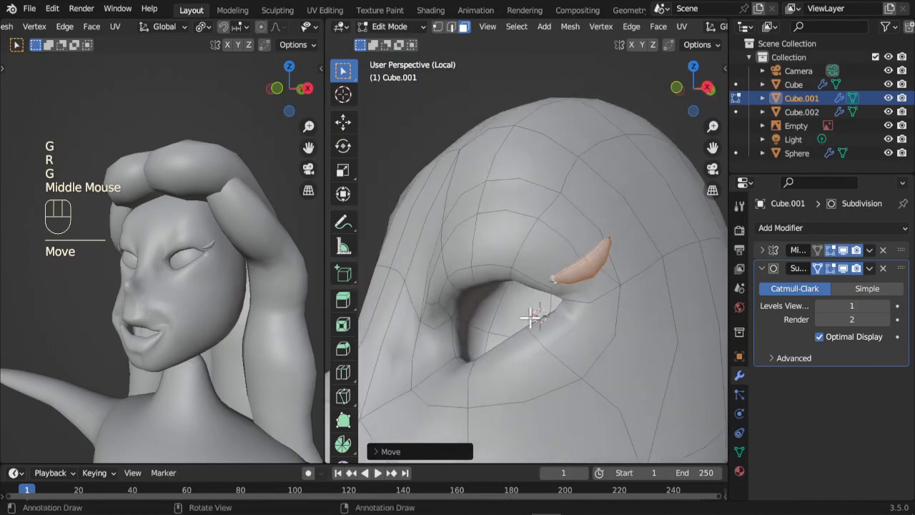
- Duplicate the eyelash, place the copy just below the first one and rotate it to a flatter angle
{"action": "key", "text": "shift+d"}
{"action": "left_click", "coordinate": [551, 319]}
{"action": "key", "text": "r"}
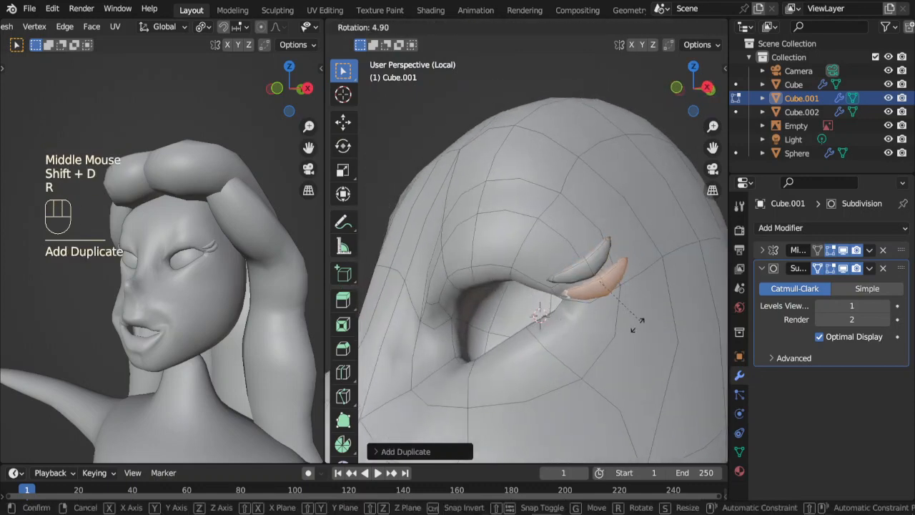
{"action": "left_click", "coordinate": [619, 333]}
{"action": "key", "text": "g"}
{"action": "left_click", "coordinate": [604, 329]}
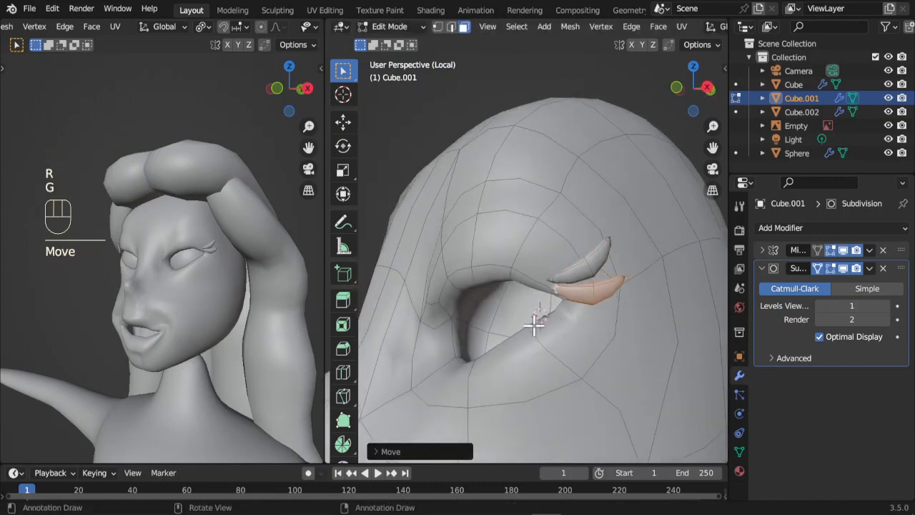
- Duplicate the lower eyelash onto the forehead above the eye, rotate it into an arch and enlarge it as an eyebrow
{"action": "scroll", "coordinate": [535, 325], "scroll_direction": "down", "scroll_amount": 2}
{"action": "middle_click_drag", "start_coordinate": [562, 288], "coordinate": [565, 268]}
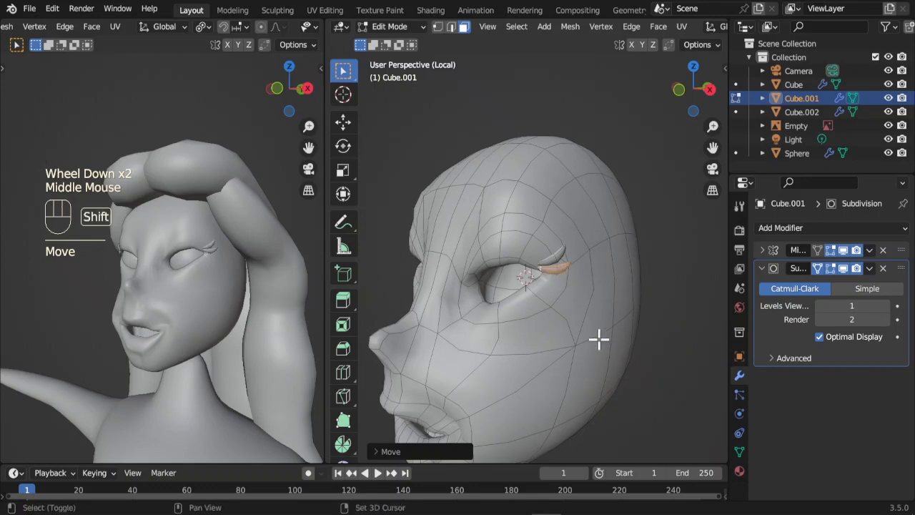
{"action": "key", "text": "shift+d"}
{"action": "left_click", "coordinate": [572, 314]}
{"action": "key", "text": "r"}
{"action": "left_click", "coordinate": [566, 137]}
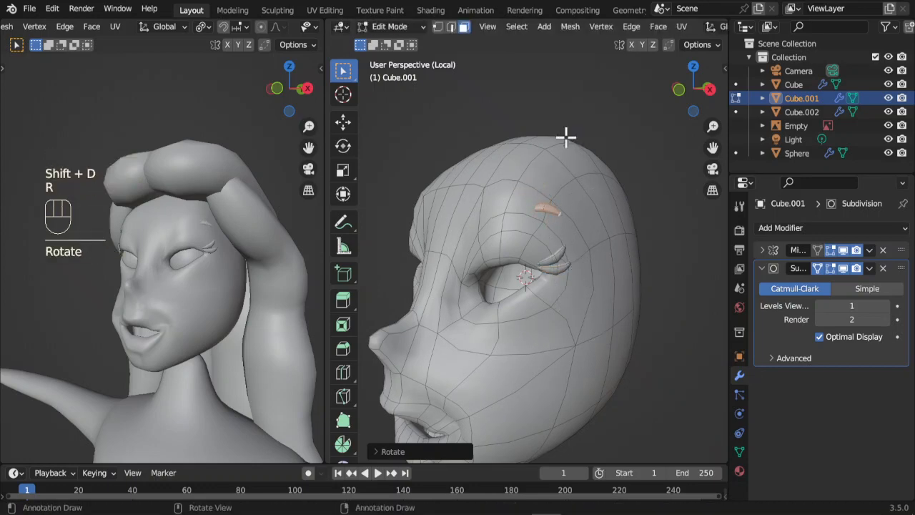
{"action": "key", "text": "s"}
{"action": "left_click", "coordinate": [634, 258]}
- Move the eyebrow onto the brow area and rotate it freely to align it with the forehead surface
{"action": "middle_click_drag", "start_coordinate": [635, 259], "coordinate": [607, 284]}
{"action": "key", "text": "g"}
{"action": "left_click", "coordinate": [568, 264]}
{"action": "key", "text": "r"}
{"action": "left_click", "coordinate": [530, 274]}
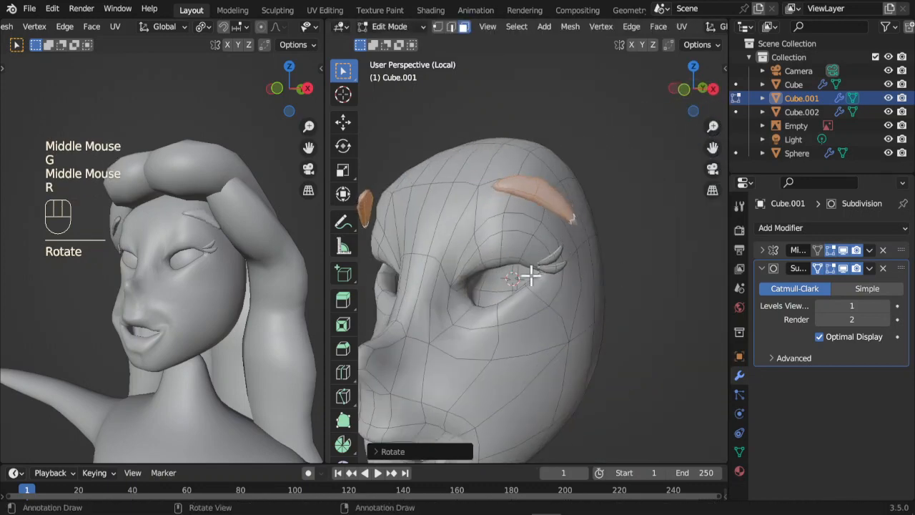
{"action": "key", "text": "r"}
{"action": "left_click", "coordinate": [530, 204]}
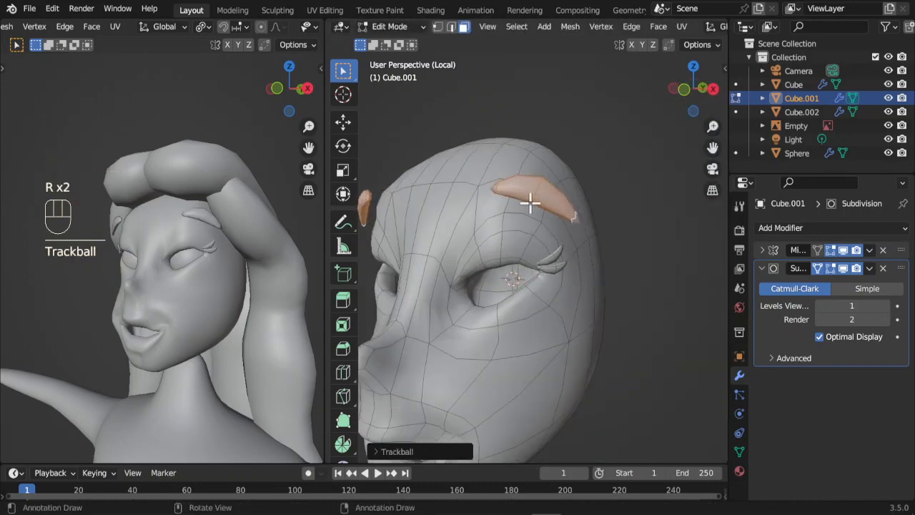
- Reshape the eyebrow in edge mode by moving its middle edge upward and its inner end edge slightly down
{"action": "key", "text": "2"}
{"action": "key", "text": "g"}
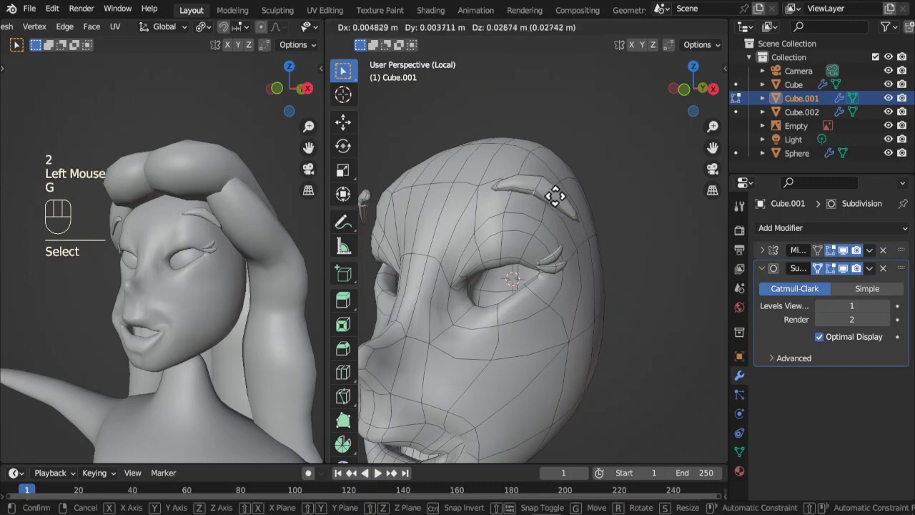
{"action": "left_click", "coordinate": [496, 188]}
{"action": "key", "text": "g"}
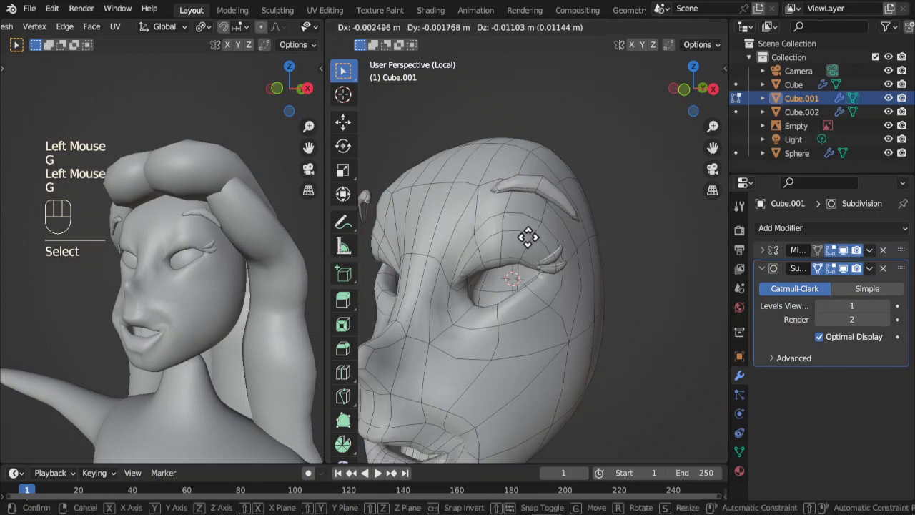
{"action": "left_click", "coordinate": [526, 244]}
- Add an edge loop to the eyebrow's outer half, adjust the outer end's shape and return to Object Mode
{"action": "left_click", "coordinate": [574, 219]}
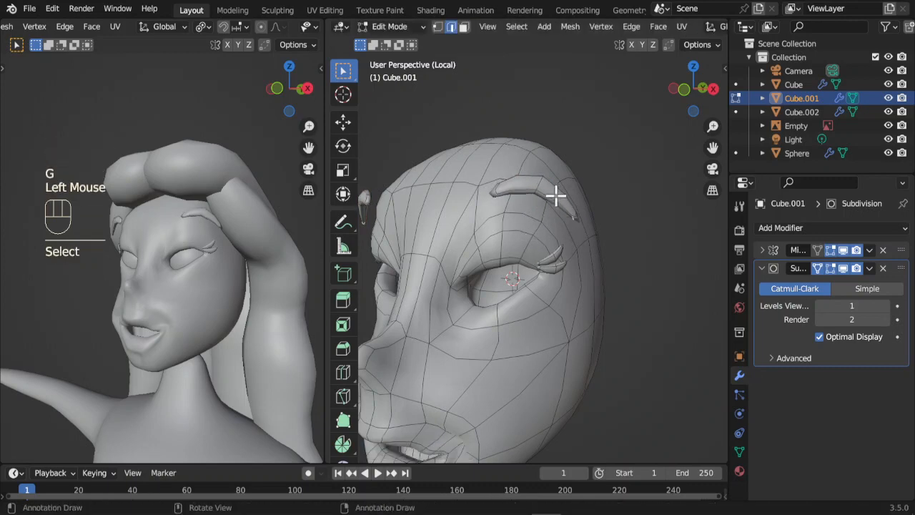
{"action": "key", "text": "ctrl+r"}
{"action": "left_click", "coordinate": [555, 196]}
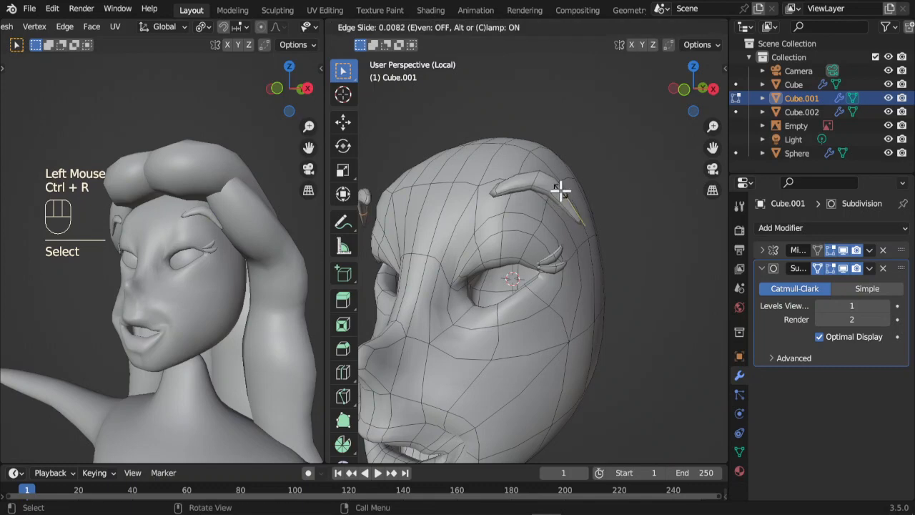
{"action": "left_click", "coordinate": [561, 192]}
{"action": "key", "text": "g"}
{"action": "left_click", "coordinate": [564, 241]}
{"action": "key", "text": "Tab"}
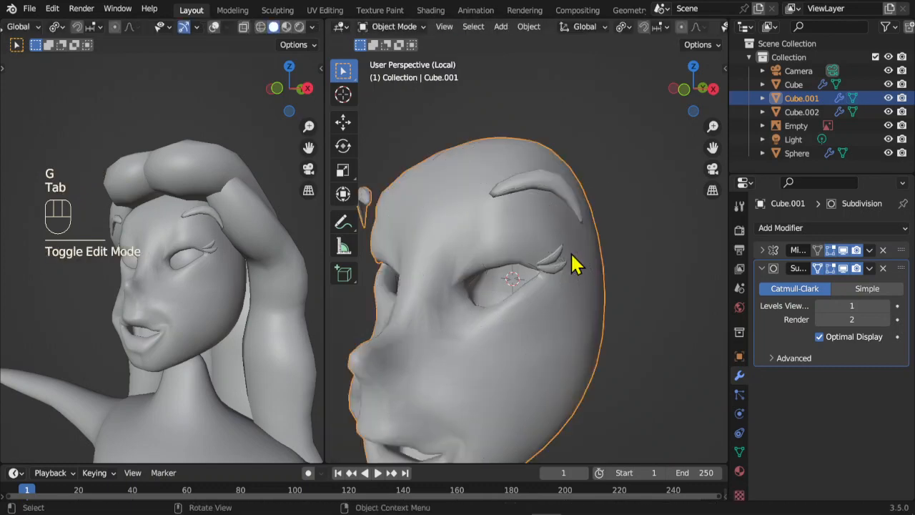
- Exit Local View and rotate the whole eyebrow in the head mesh as seen from the front
{"action": "scroll", "coordinate": [572, 286], "scroll_direction": "down", "scroll_amount": 2}
{"action": "key", "text": "KP_Divide"}
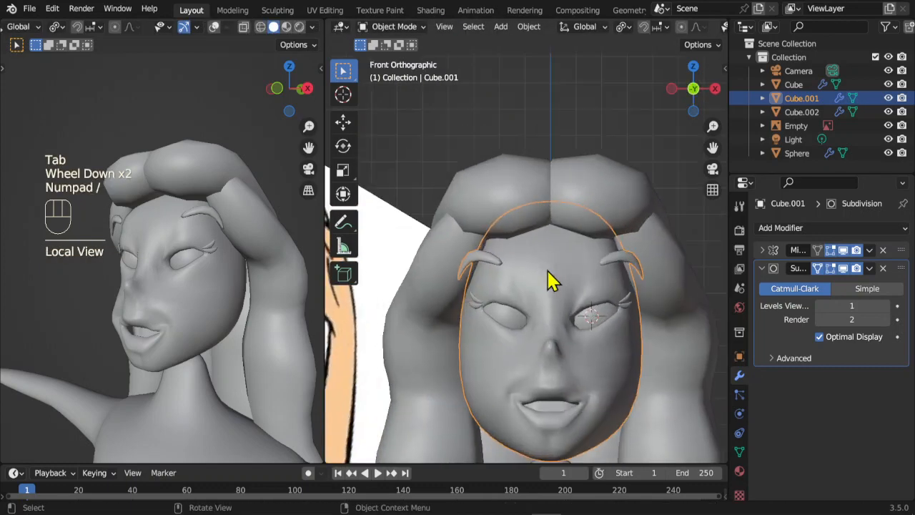
{"action": "scroll", "coordinate": [565, 278], "scroll_direction": "down", "scroll_amount": 3}
{"action": "scroll", "coordinate": [566, 275], "scroll_direction": "up", "scroll_amount": 3}
{"action": "scroll", "coordinate": [568, 282], "scroll_direction": "up", "scroll_amount": 1}
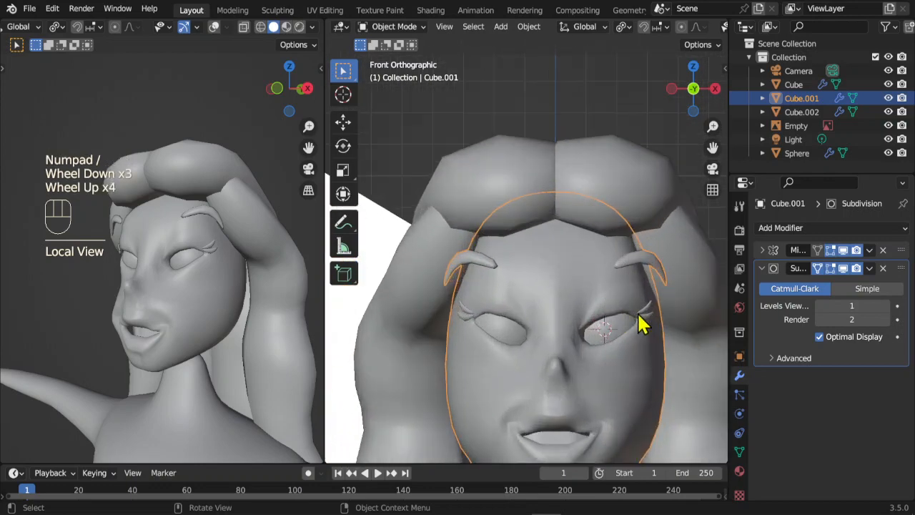
{"action": "key", "text": "Tab"}
{"action": "key", "text": "l"}
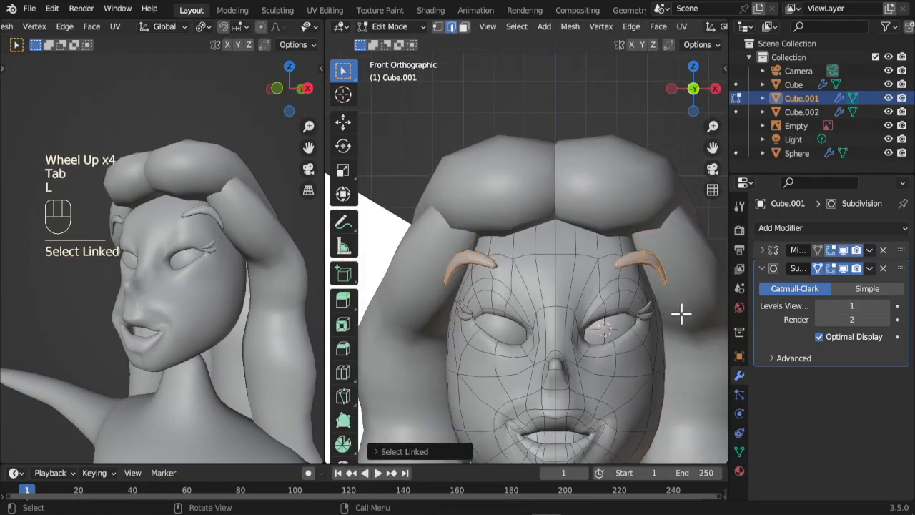
{"action": "key", "text": "r"}
{"action": "left_click", "coordinate": [652, 306]}
- Move the eyebrow about 0.05 m inward and upward, and readjust its rotation against the forehead
{"action": "scroll", "coordinate": [650, 314], "scroll_direction": "down", "scroll_amount": 3}
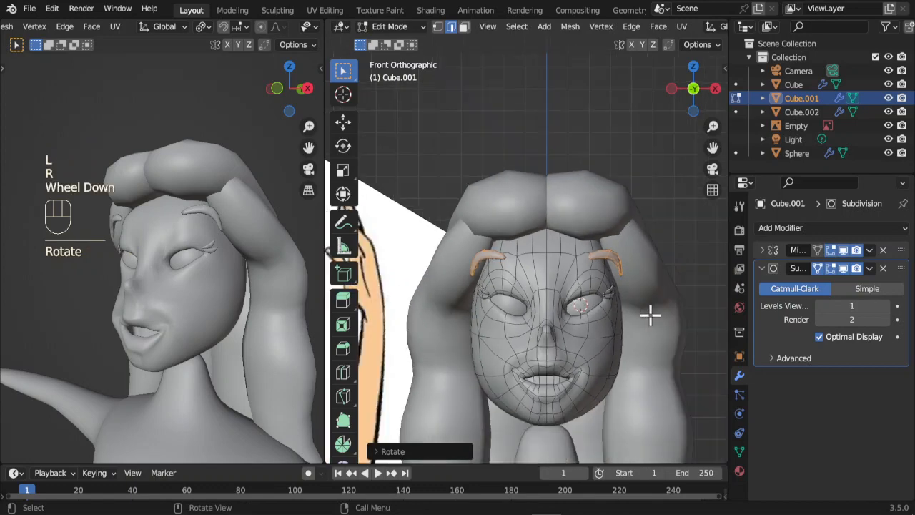
{"action": "middle_click_drag", "start_coordinate": [608, 320], "coordinate": [627, 303], "text": "shift"}
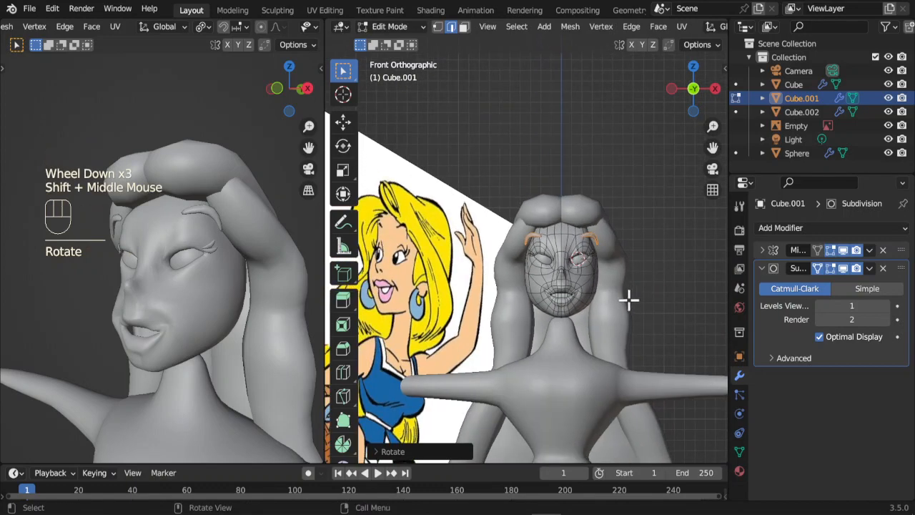
{"action": "key", "text": "g"}
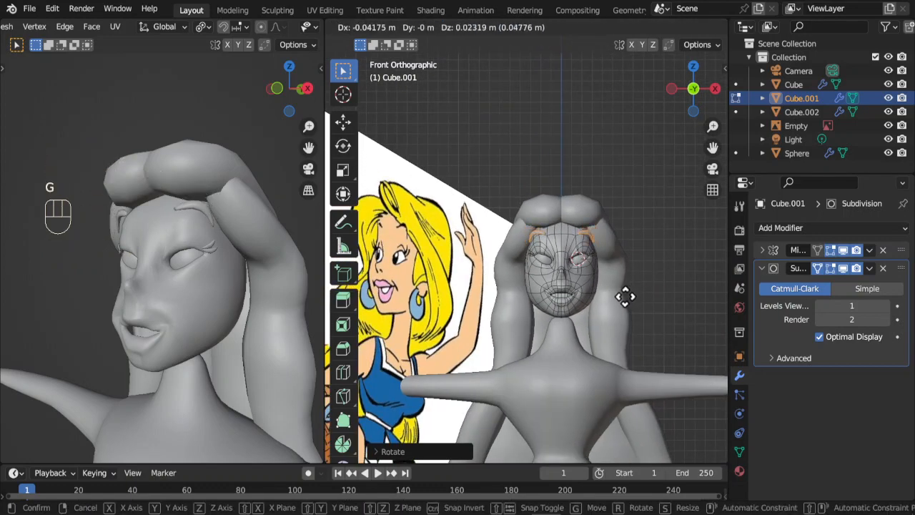
{"action": "left_click", "coordinate": [626, 295]}
{"action": "key", "text": "r"}
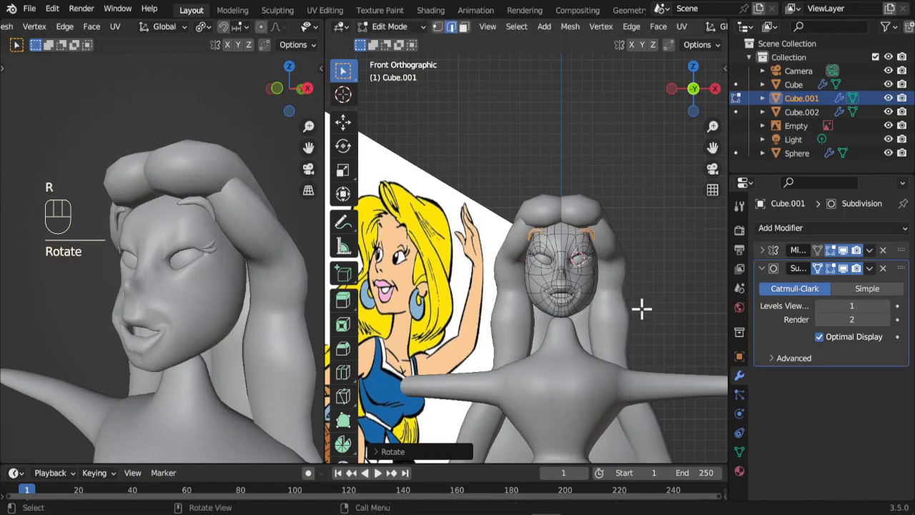
{"action": "key", "text": "r"}
{"action": "mouse_move", "coordinate": [597, 320]}
{"action": "middle_mouse_down"}
{"action": "mouse_move", "coordinate": [586, 317]}
{"action": "mouse_move", "coordinate": [606, 296]}
{"action": "mouse_move", "coordinate": [593, 319]}
{"action": "middle_mouse_up"}
{"action": "scroll", "coordinate": [627, 321], "scroll_direction": "down", "scroll_amount": 4}
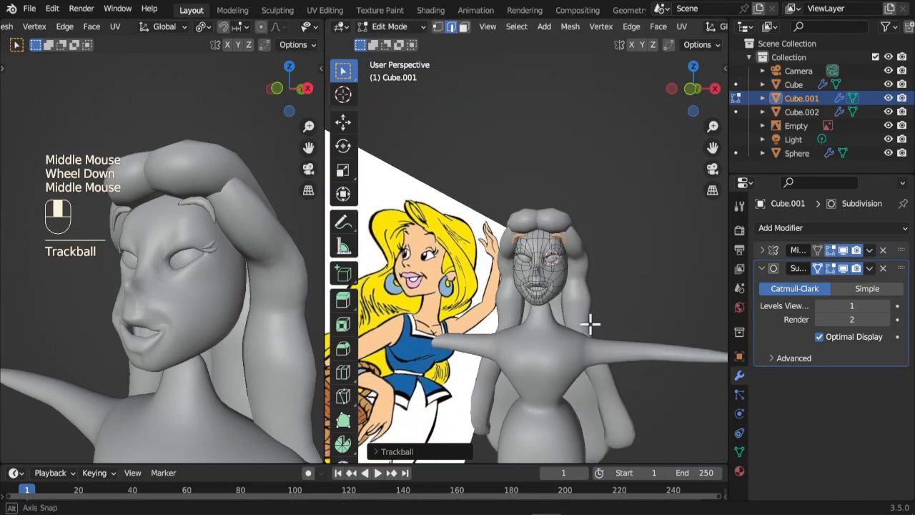
- Leave Edit Mode and examine the face, eyebrows and hair against the reference drawing from several angles
{"action": "scroll", "coordinate": [575, 313], "scroll_direction": "up", "scroll_amount": 4}
{"action": "key", "text": "Tab"}
{"action": "scroll", "coordinate": [615, 368], "scroll_direction": "down", "scroll_amount": 3}
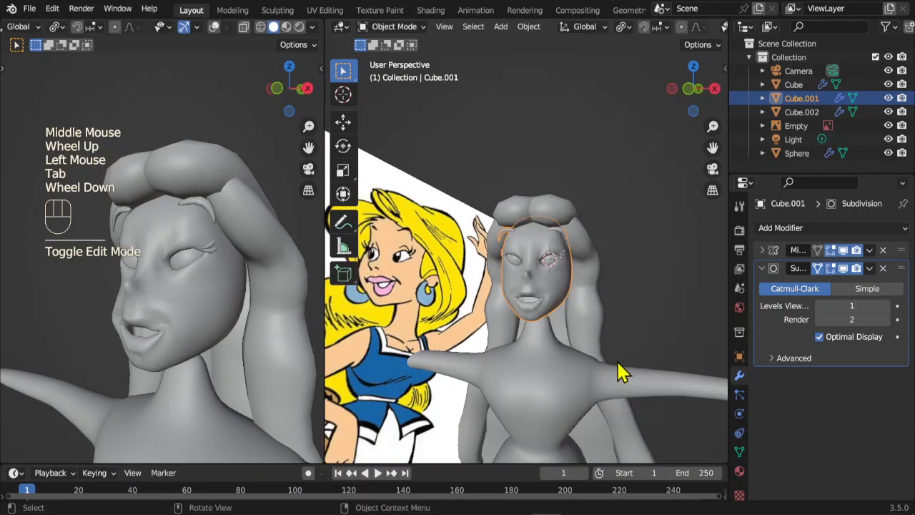
{"action": "middle_click_drag", "start_coordinate": [619, 374], "coordinate": [583, 358]}
{"action": "left_click", "coordinate": [601, 152]}
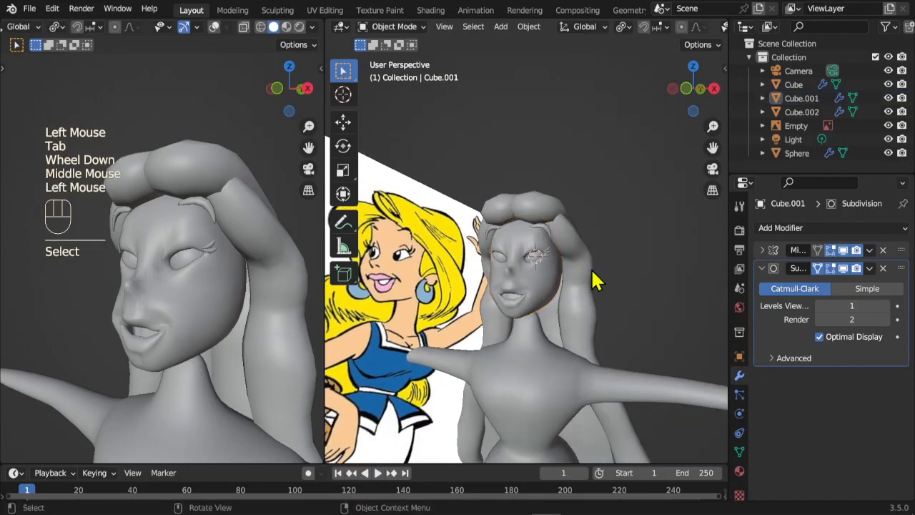
{"action": "middle_click_drag", "start_coordinate": [594, 281], "coordinate": [574, 293]}
{"action": "left_click", "coordinate": [578, 294]}
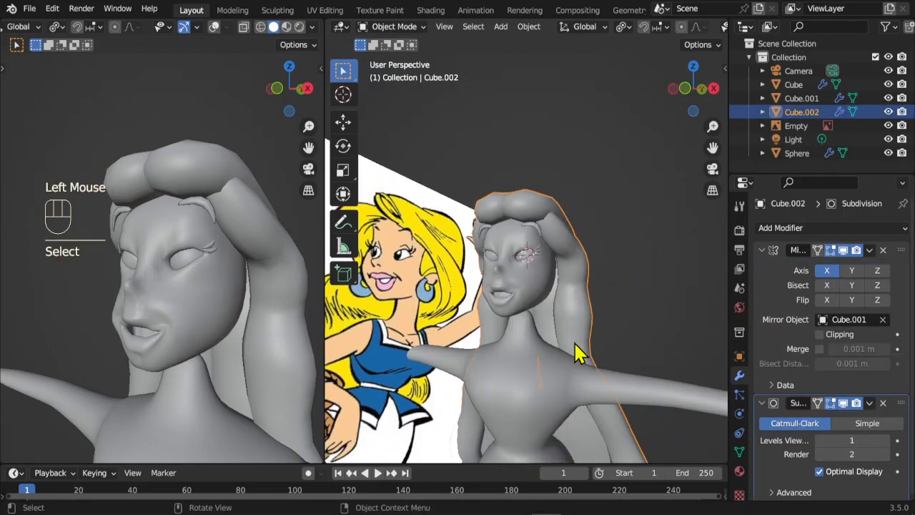
{"action": "scroll", "coordinate": [565, 263], "scroll_direction": "up", "scroll_amount": 1}
{"action": "scroll", "coordinate": [596, 351], "scroll_direction": "down", "scroll_amount": 2}
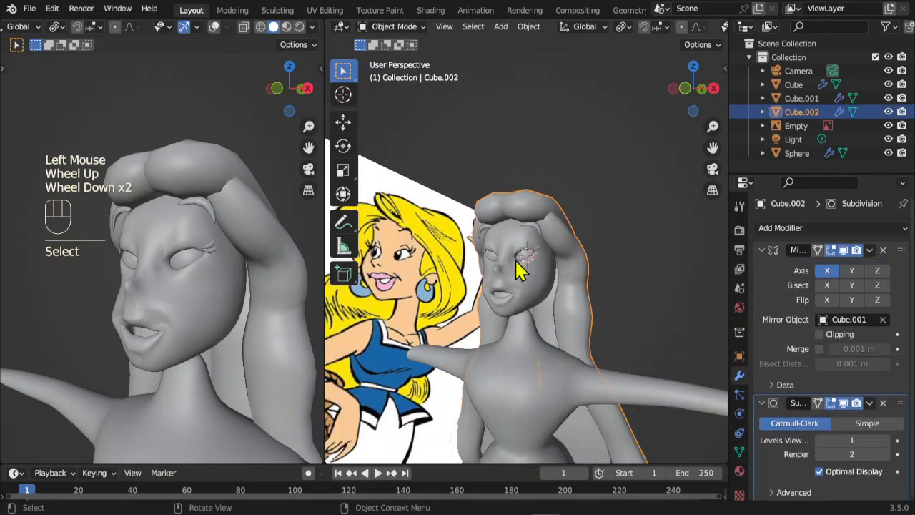
{"action": "scroll", "coordinate": [530, 304], "scroll_direction": "up", "scroll_amount": 2}
{"action": "middle_click_drag", "start_coordinate": [505, 335], "coordinate": [527, 329]}
{"action": "scroll", "coordinate": [596, 350], "scroll_direction": "up", "scroll_amount": 1}
- Switch from the hair to editing the head mesh, with the cheek and mouth area in close-up
{"action": "key", "text": "Tab"}
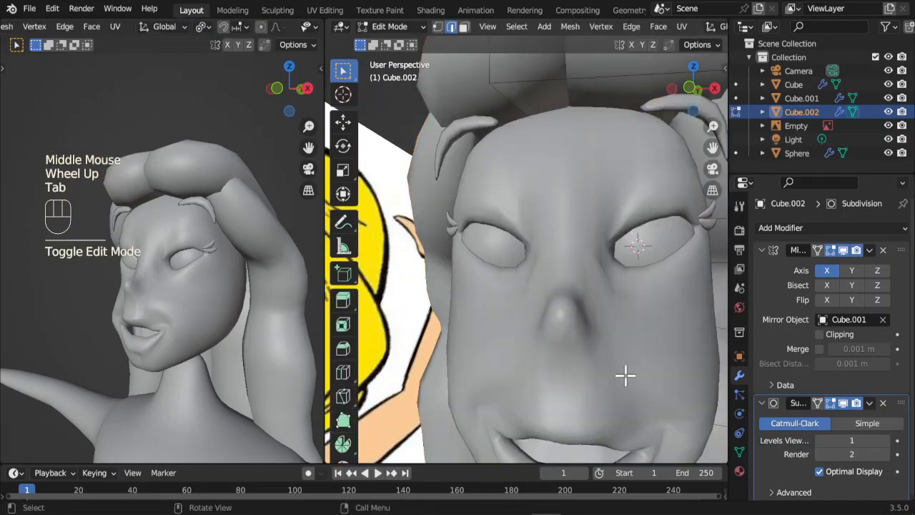
{"action": "key", "text": "Tab"}
{"action": "left_click", "coordinate": [623, 374]}
{"action": "key", "text": "Tab"}
{"action": "scroll", "coordinate": [627, 369], "scroll_direction": "down", "scroll_amount": 1}
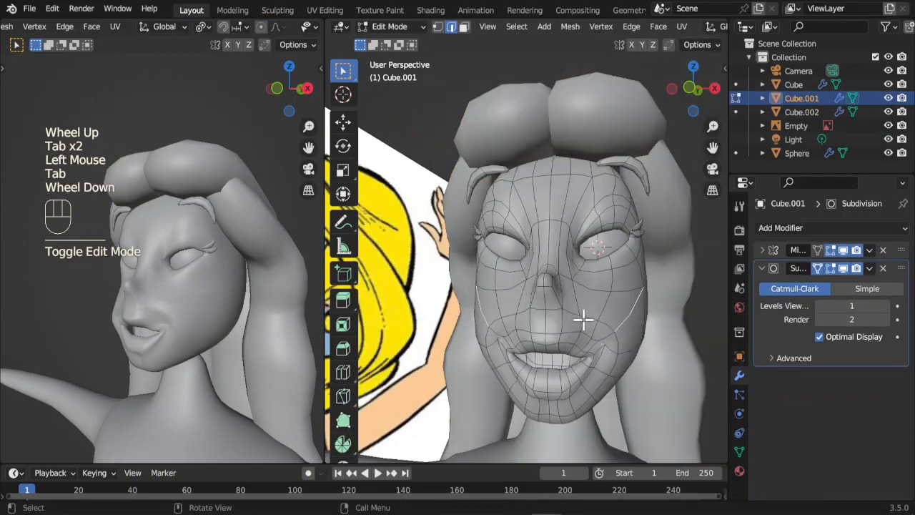
{"action": "middle_click_drag", "start_coordinate": [611, 359], "coordinate": [581, 349]}
{"action": "key", "text": "KP_Decimal"}
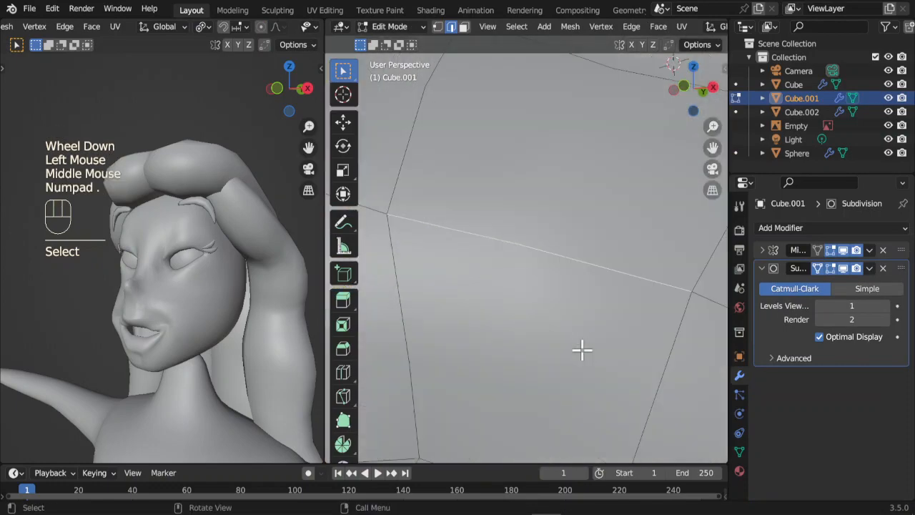
{"action": "scroll", "coordinate": [579, 322], "scroll_direction": "down", "scroll_amount": 7}
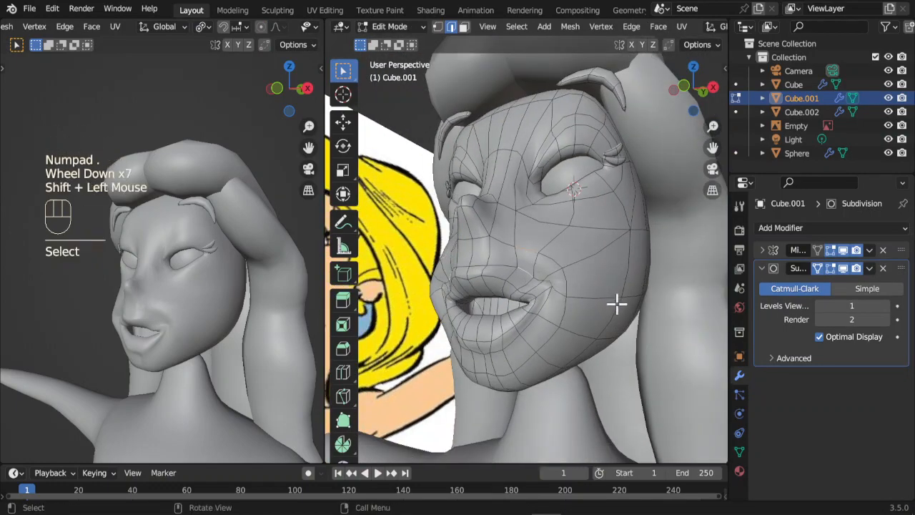
- Select the edge above the outer part of the upper lip, rotate it and move it toward the mouth corner
{"action": "middle_click_drag", "start_coordinate": [616, 304], "coordinate": [535, 285]}
{"action": "key", "text": "g"}
{"action": "left_click", "coordinate": [547, 329]}
{"action": "scroll", "coordinate": [537, 303], "scroll_direction": "up", "scroll_amount": 1}
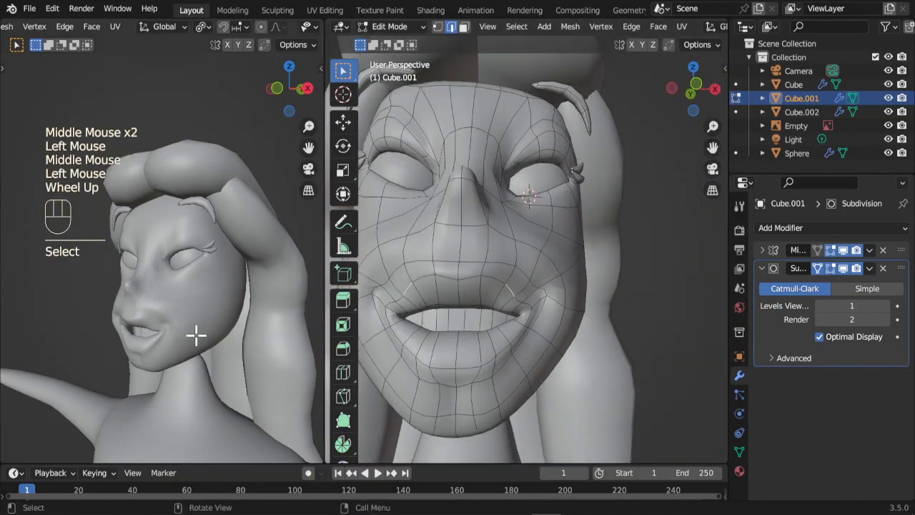
{"action": "scroll", "coordinate": [193, 333], "scroll_direction": "up", "scroll_amount": 1}
{"action": "middle_click_drag", "start_coordinate": [194, 333], "coordinate": [207, 319]}
{"action": "key", "text": "r"}
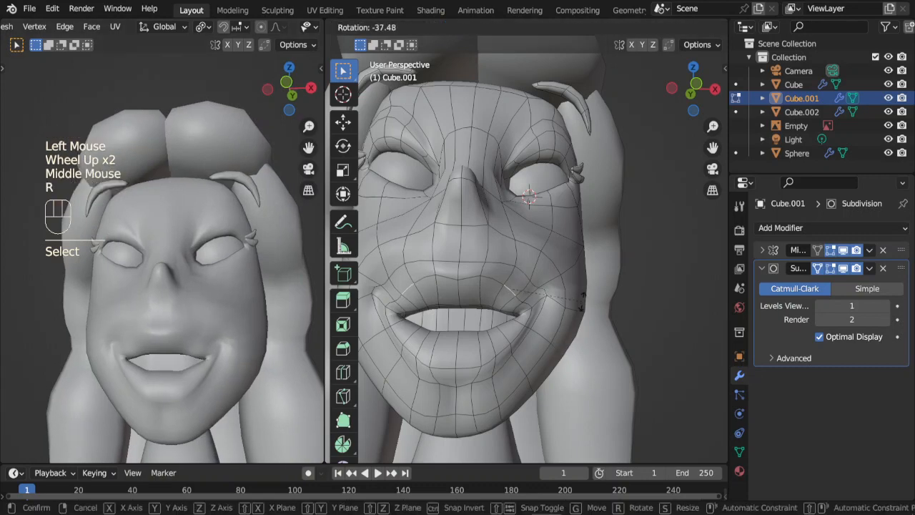
{"action": "key", "text": "g"}
{"action": "left_click", "coordinate": [539, 295]}
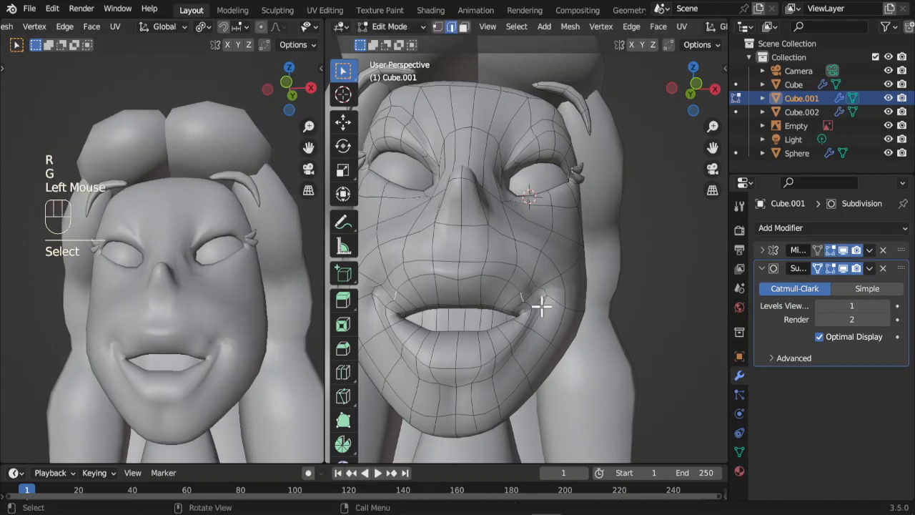
- Rotate the selected edge above the outer upper lip and reposition it near the mouth corner
{"action": "key", "text": "r"}
{"action": "key", "text": "g"}
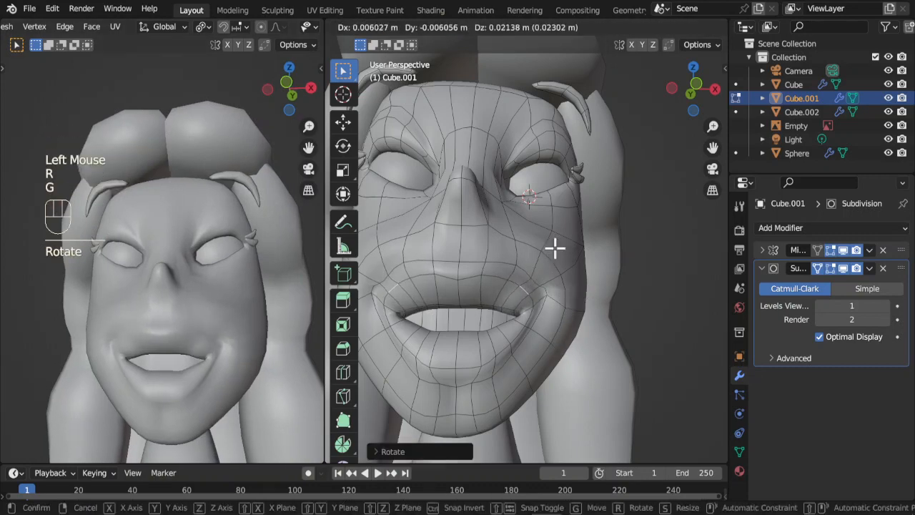
{"action": "left_click", "coordinate": [556, 248]}
{"action": "key", "text": "g"}
{"action": "left_click", "coordinate": [556, 336]}
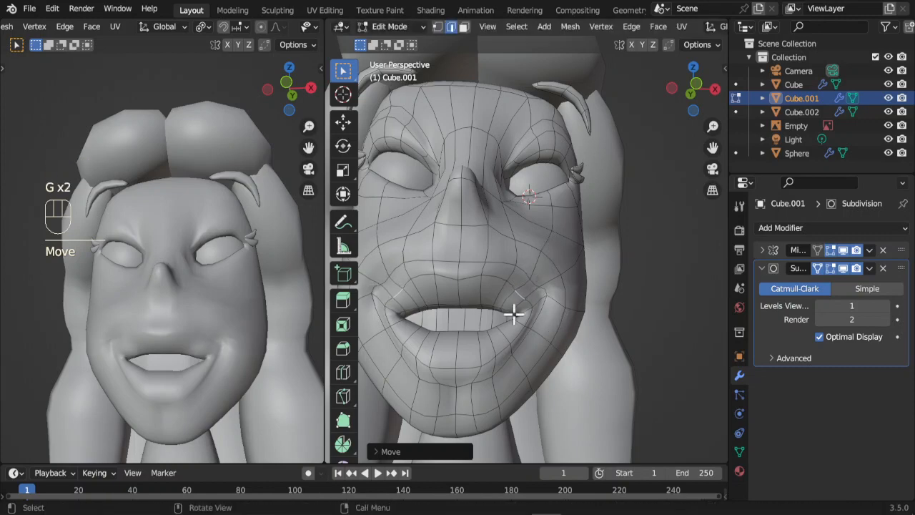
- Move the edge at the inner mouth corner slightly outward and scale it down to tighten the corner of the smile
{"action": "key", "text": "g"}
{"action": "left_click", "coordinate": [550, 315]}
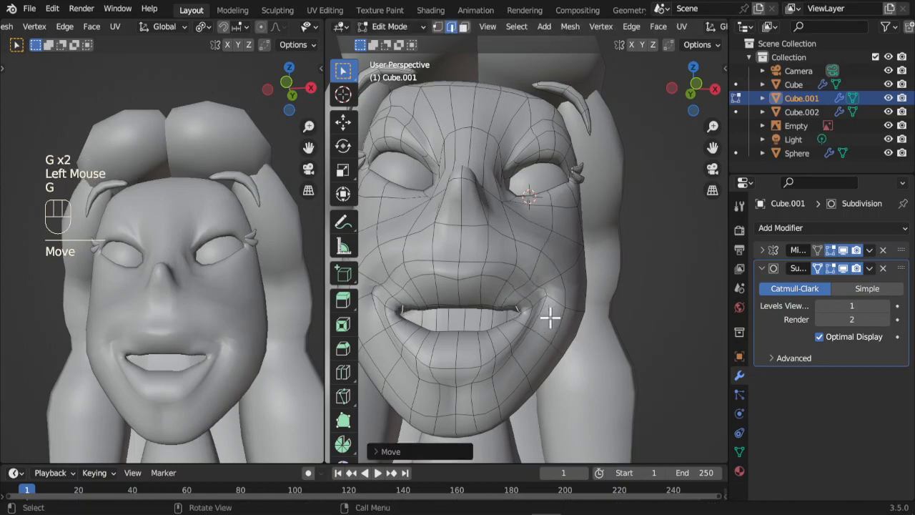
{"action": "key", "text": "s"}
{"action": "left_click", "coordinate": [540, 317]}
{"action": "key", "text": "g"}
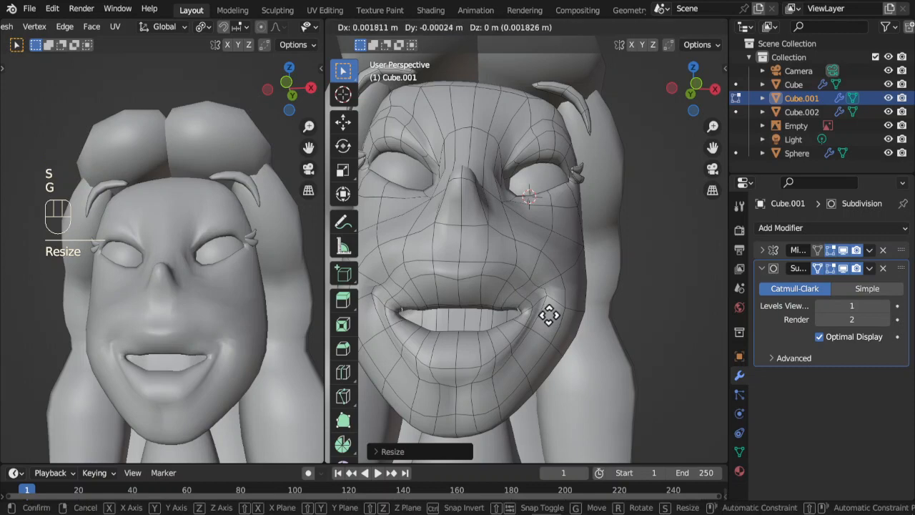
{"action": "left_click", "coordinate": [546, 315]}
{"action": "key", "text": "s"}
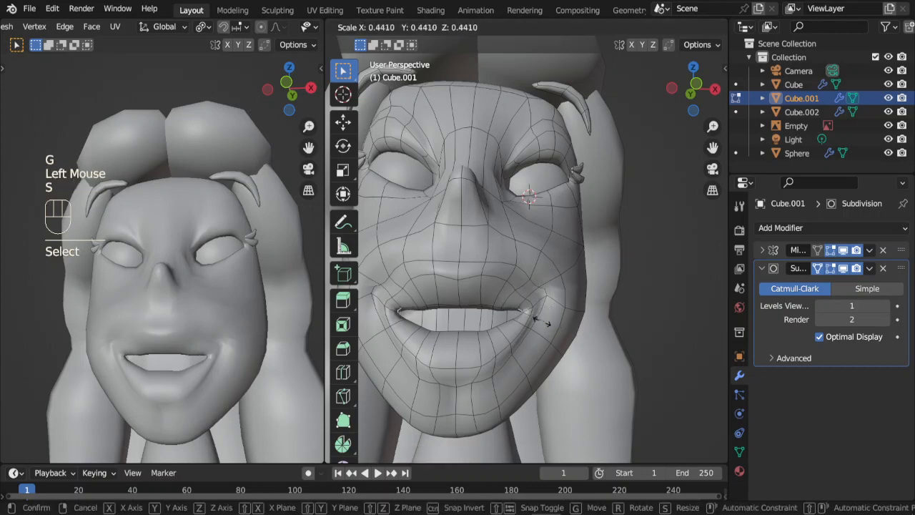
{"action": "key", "text": "g"}
{"action": "left_click", "coordinate": [538, 317]}
- Leave Edit Mode and examine the reshaped mouth and face from the front and from farther away
{"action": "mouse_move", "coordinate": [219, 389]}
{"action": "middle_mouse_down"}
{"action": "mouse_move", "coordinate": [133, 388]}
{"action": "mouse_move", "coordinate": [224, 399]}
{"action": "middle_mouse_up"}
{"action": "scroll", "coordinate": [224, 400], "scroll_direction": "down", "scroll_amount": 1}
{"action": "key", "text": "Tab"}
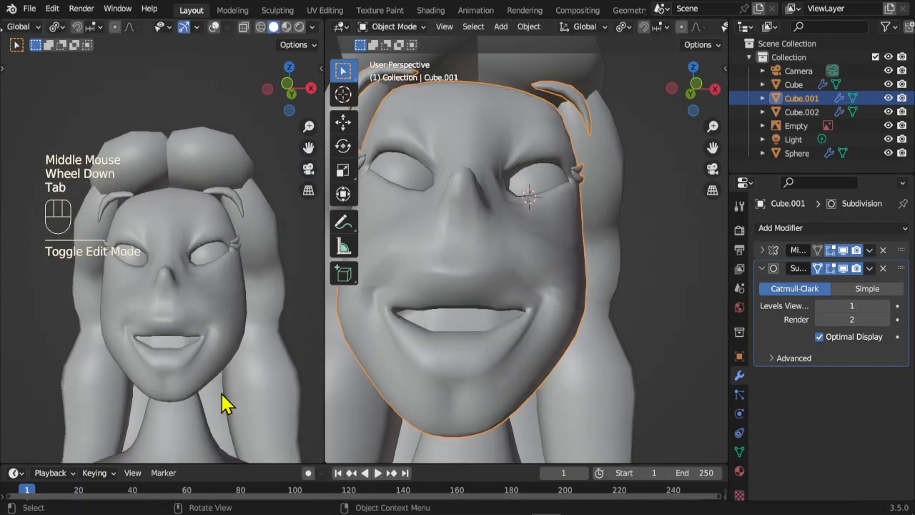
{"action": "middle_click_drag", "start_coordinate": [540, 286], "coordinate": [578, 324]}
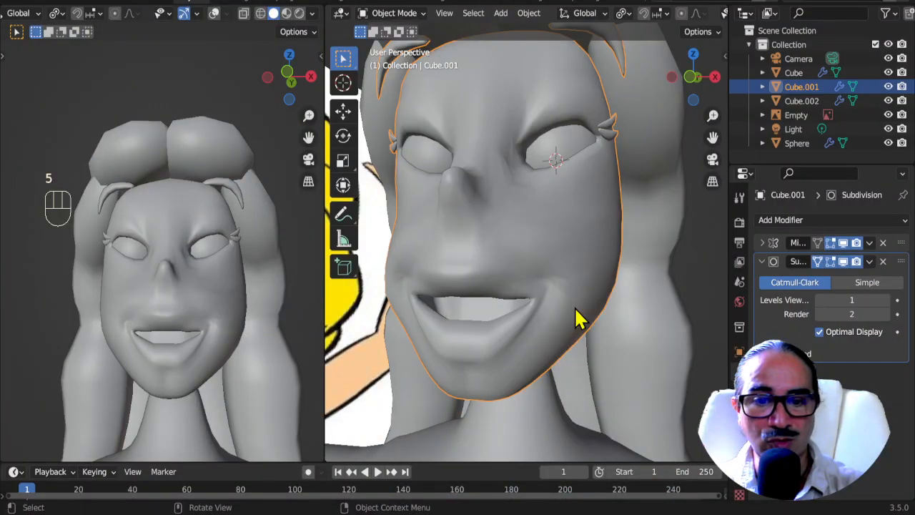
{"action": "scroll", "coordinate": [641, 331], "scroll_direction": "down", "scroll_amount": 2}
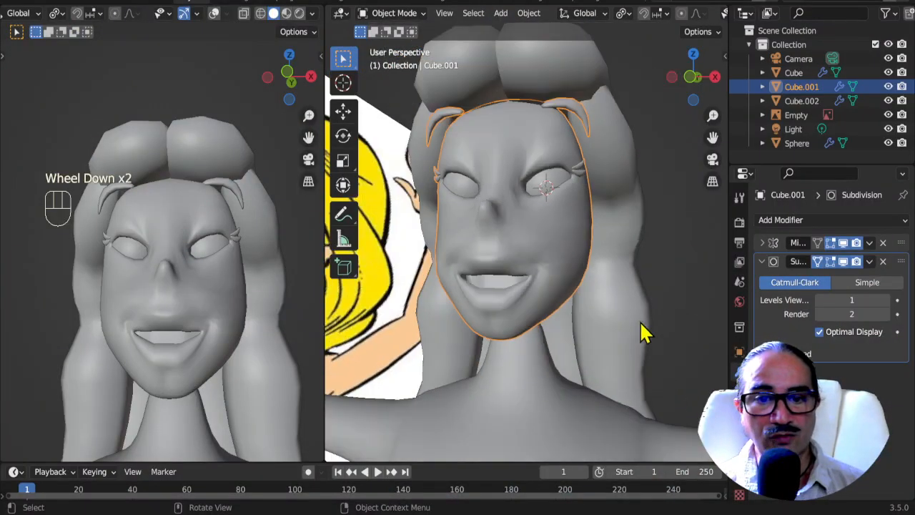
{"action": "mouse_move", "coordinate": [641, 332]}
{"action": "middle_mouse_down"}
{"action": "mouse_move", "coordinate": [619, 364]}
{"action": "mouse_move", "coordinate": [661, 349]}
{"action": "mouse_move", "coordinate": [620, 307]}
{"action": "middle_mouse_up"}
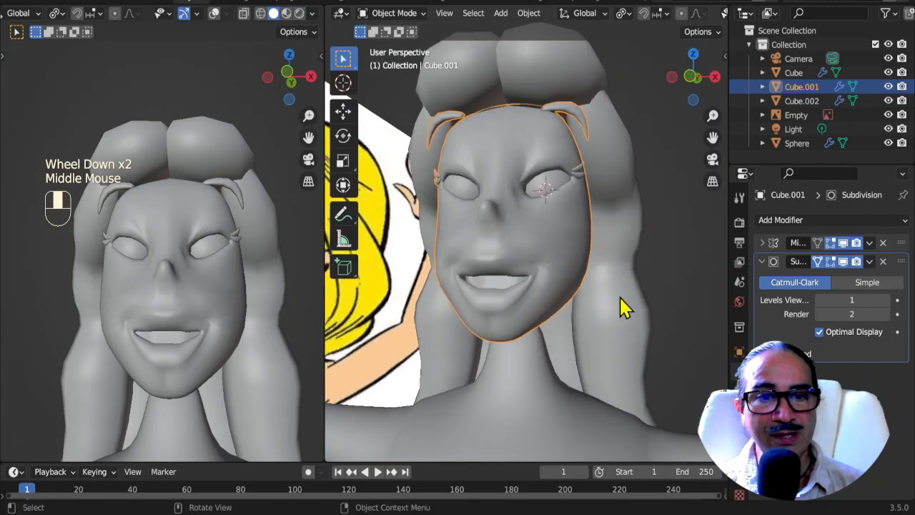
{"action": "scroll", "coordinate": [593, 364], "scroll_direction": "down", "scroll_amount": 1}
{"action": "mouse_move", "coordinate": [593, 364]}
{"action": "middle_mouse_down"}
{"action": "mouse_move", "coordinate": [527, 307]}
{"action": "mouse_move", "coordinate": [579, 315]}
{"action": "middle_mouse_up"}
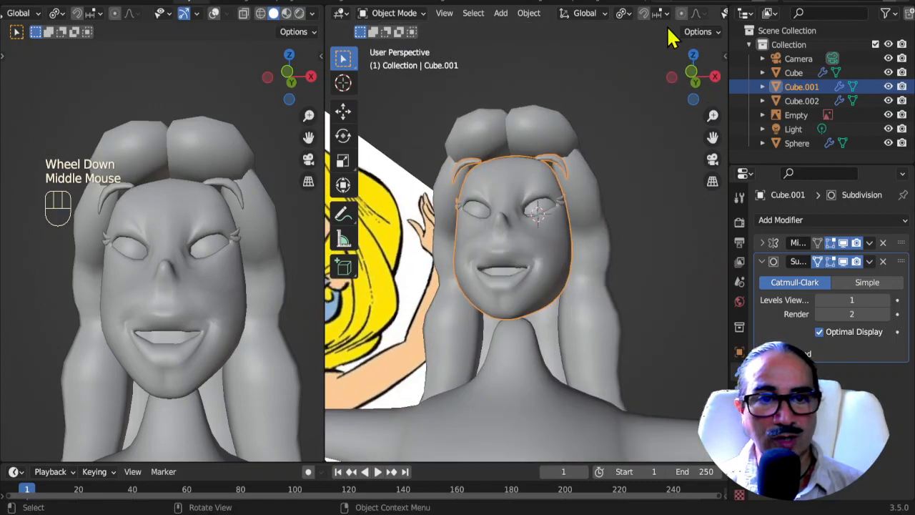
- Try Material Preview shading in the main viewport, and switch it to Rendered shading
{"action": "middle_click_drag", "start_coordinate": [699, 21], "coordinate": [700, 23]}
{"action": "left_click", "coordinate": [711, 15]}
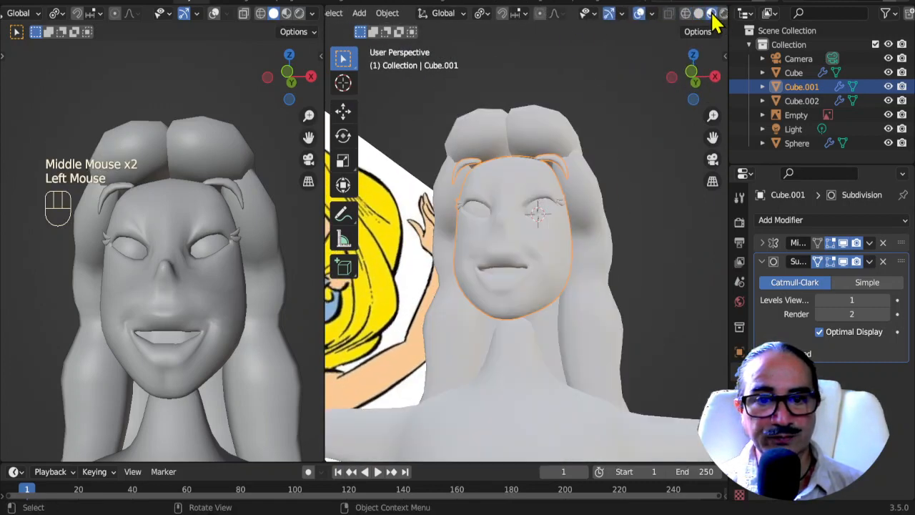
{"action": "middle_click_drag", "start_coordinate": [604, 253], "coordinate": [622, 206]}
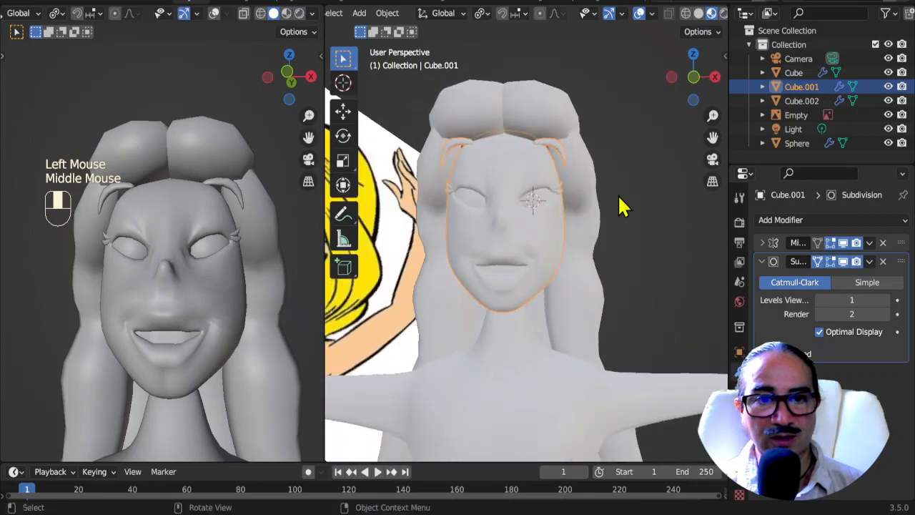
{"action": "middle_click_drag", "start_coordinate": [713, 15], "coordinate": [699, 26]}
{"action": "left_click", "coordinate": [704, 15]}
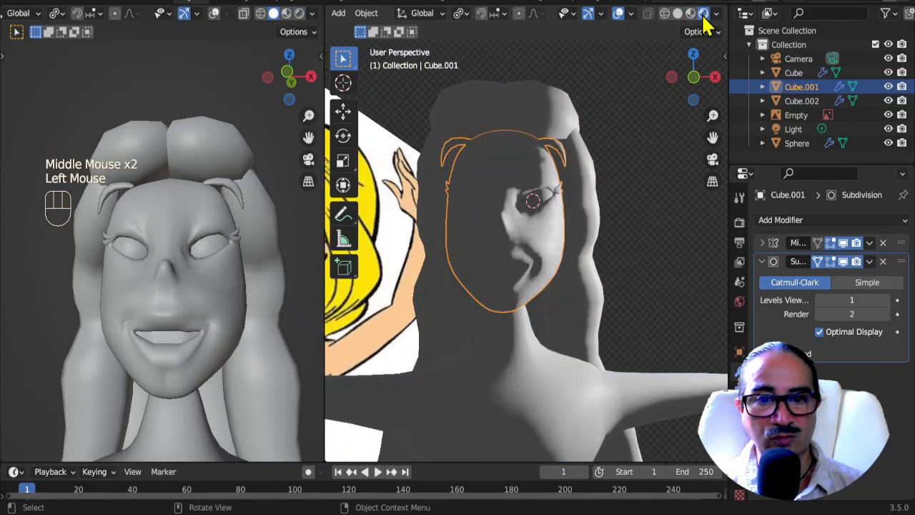
- Select the scene light and move it in front of the character, to about X 2.07 m, Y -2.31 m, Z 6.31 m
{"action": "scroll", "coordinate": [636, 180], "scroll_direction": "down", "scroll_amount": 7}
{"action": "left_click", "coordinate": [572, 238]}
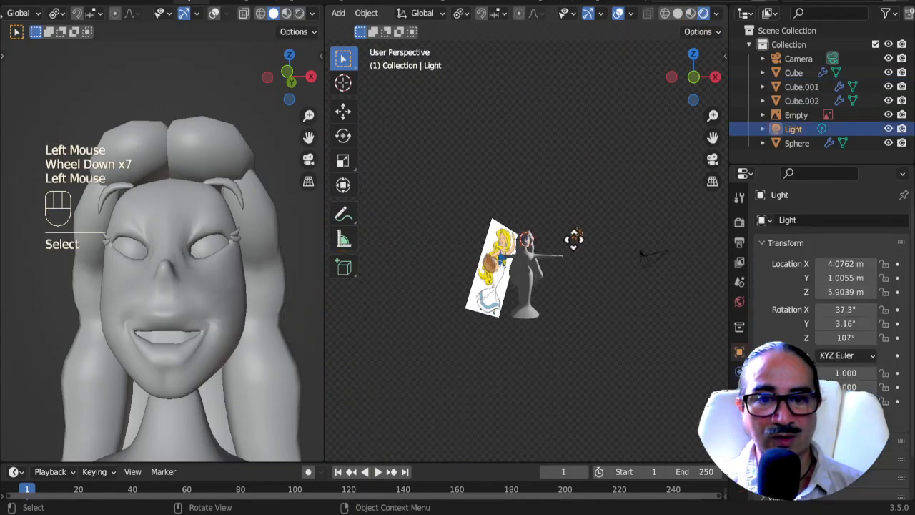
{"action": "scroll", "coordinate": [630, 299], "scroll_direction": "up", "scroll_amount": 2}
{"action": "middle_click_drag", "start_coordinate": [629, 298], "coordinate": [607, 316]}
{"action": "key", "text": "g"}
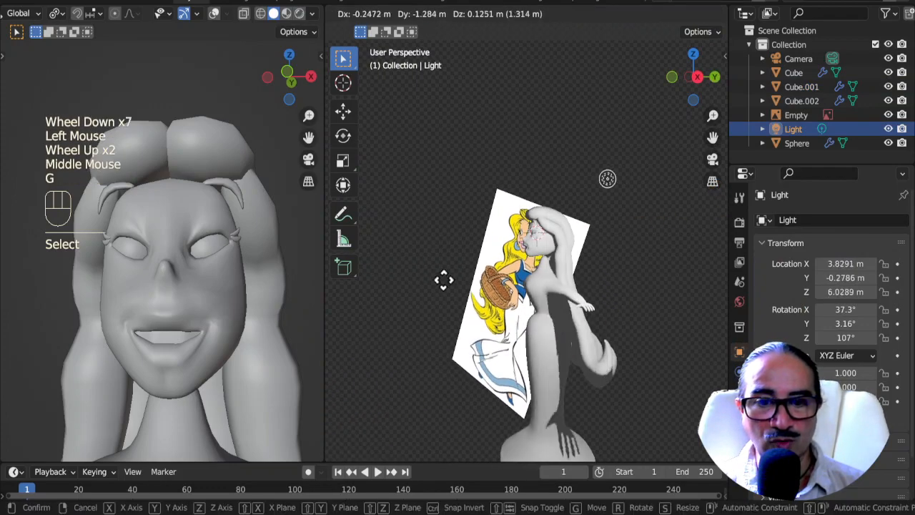
{"action": "left_click", "coordinate": [397, 270]}
- Bring the light closer to the front of the face, to about X 1.47 m, Y -2.53 m, Z 6.07 m
{"action": "middle_click_drag", "start_coordinate": [397, 270], "coordinate": [665, 280]}
{"action": "scroll", "coordinate": [611, 279], "scroll_direction": "up", "scroll_amount": 2}
{"action": "key", "text": "g"}
{"action": "left_click", "coordinate": [579, 293]}
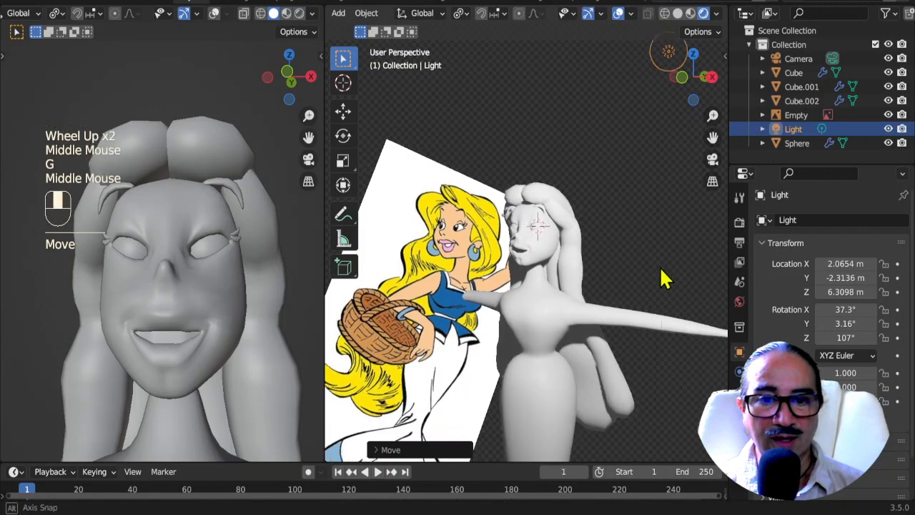
{"action": "key", "text": "g"}
{"action": "left_click", "coordinate": [547, 323]}
{"action": "scroll", "coordinate": [615, 304], "scroll_direction": "up", "scroll_amount": 2}
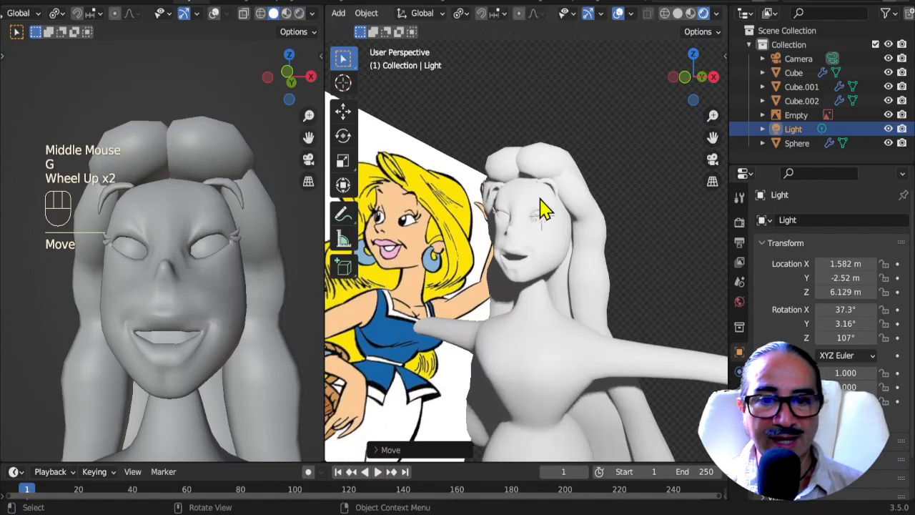
{"action": "middle_click_drag", "start_coordinate": [544, 209], "coordinate": [615, 280]}
{"action": "key", "text": "g"}
{"action": "left_click", "coordinate": [501, 362]}
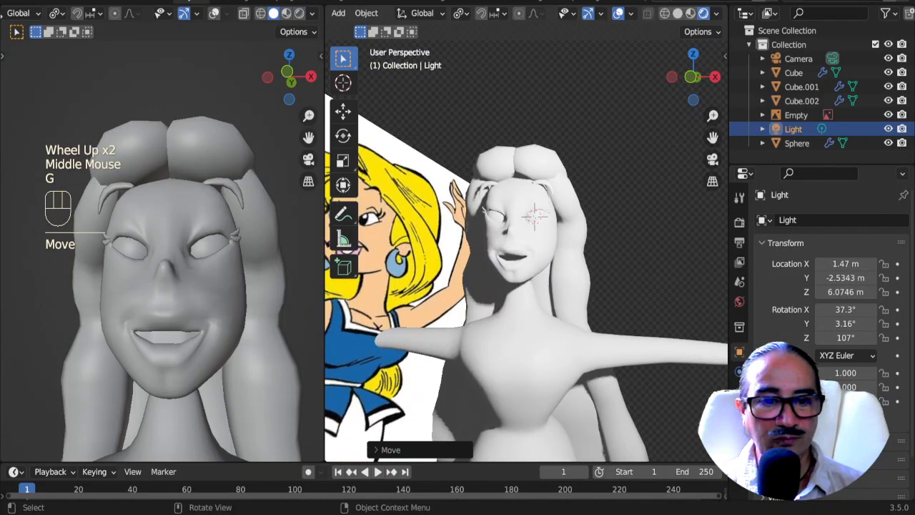
- Set the point light's power to 400 W
{"action": "left_click", "coordinate": [739, 411]}
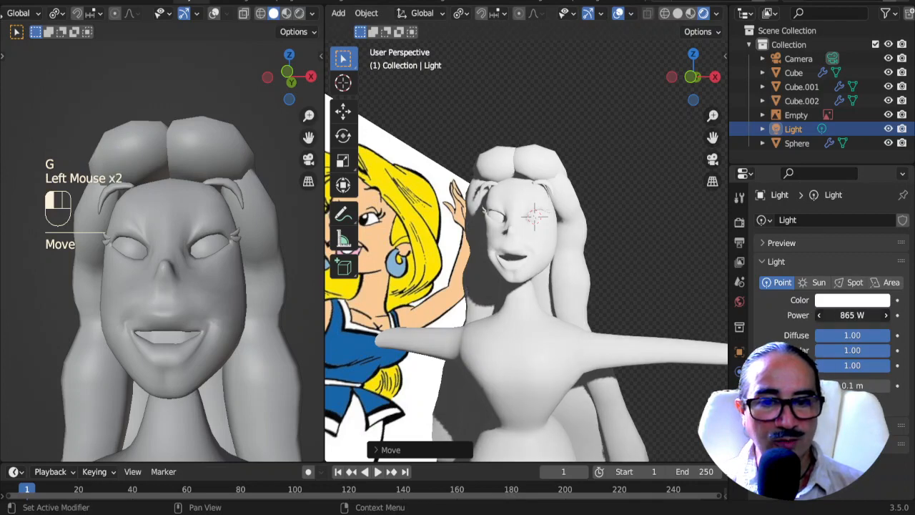
{"action": "left_click", "coordinate": [849, 315]}
{"action": "type", "text": "5"}
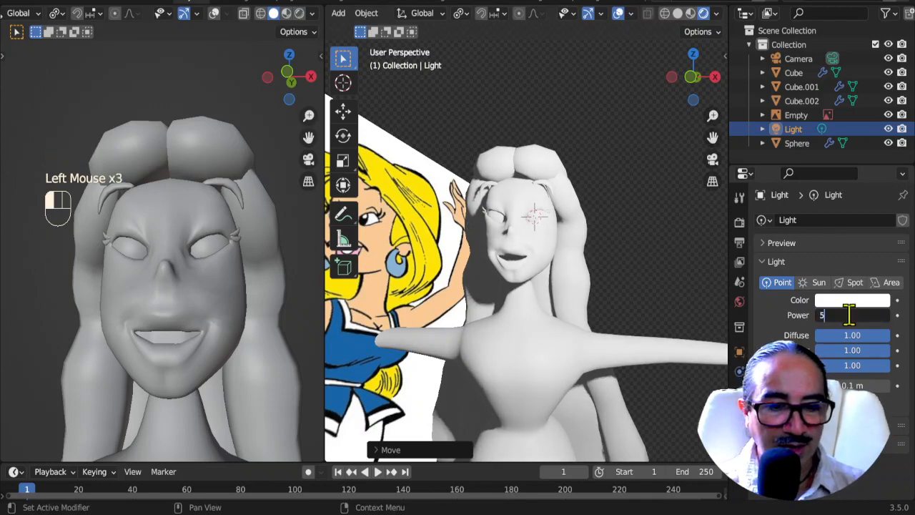
{"action": "type", "text": "0"}
{"action": "key", "text": "Return"}
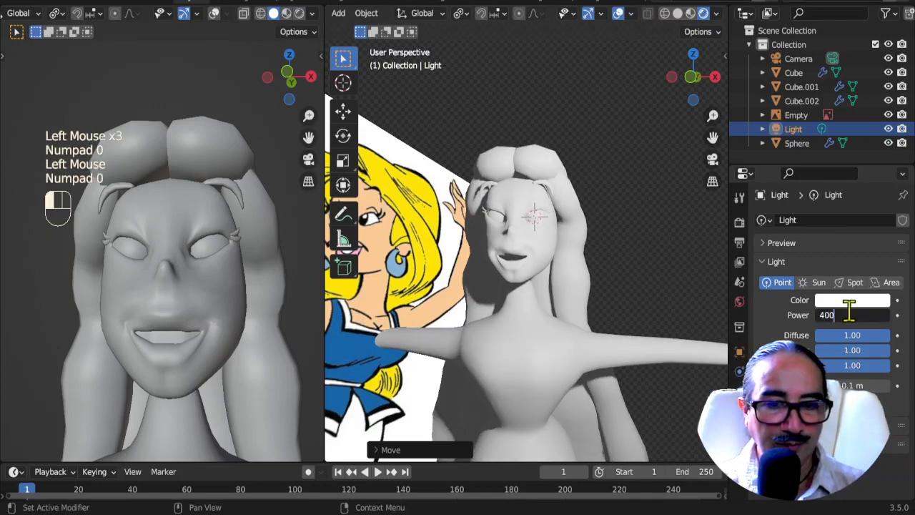
{"action": "key", "text": "Return"}
- Select the hair object and examine the head under the rendered lighting from a three-quarter close-up
{"action": "middle_click_drag", "start_coordinate": [599, 343], "coordinate": [591, 288]}
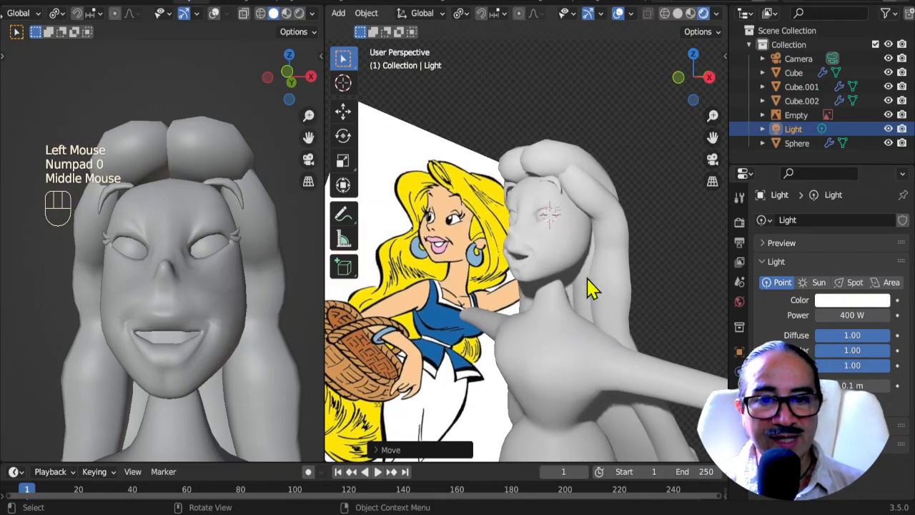
{"action": "left_click", "coordinate": [621, 227]}
{"action": "scroll", "coordinate": [552, 374], "scroll_direction": "up", "scroll_amount": 4}
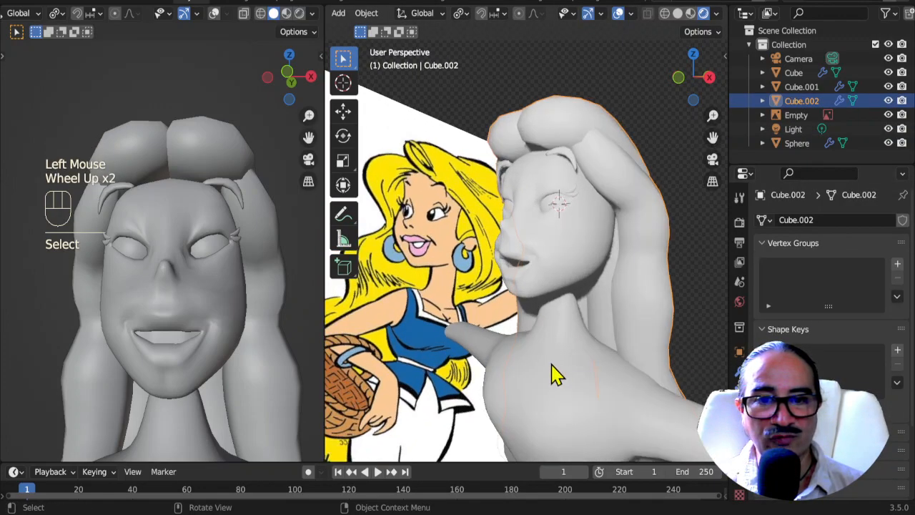
{"action": "mouse_move", "coordinate": [521, 293]}
{"action": "middle_mouse_down"}
{"action": "mouse_move", "coordinate": [572, 291]}
{"action": "mouse_move", "coordinate": [527, 290]}
{"action": "mouse_move", "coordinate": [521, 299]}
{"action": "middle_mouse_up"}
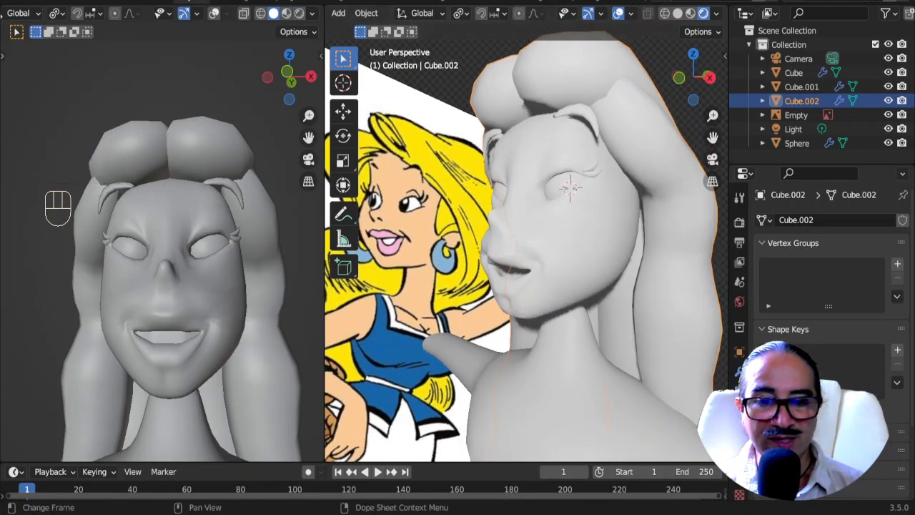